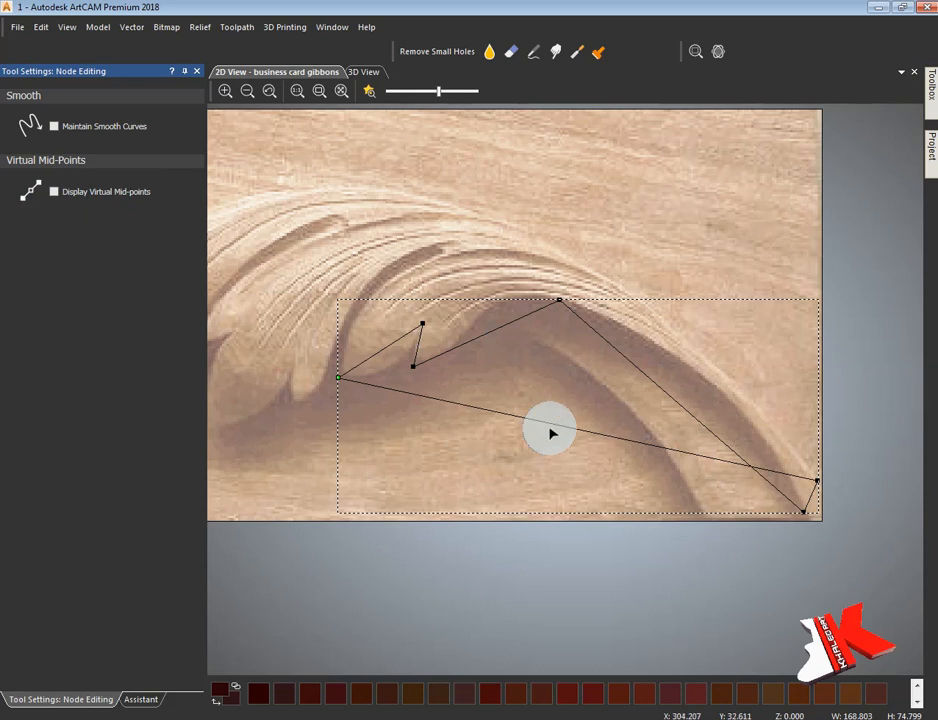
- Bend the leaf outline's long upper span into an arc along the carved leaf's top edge and fade the background image
{"action": "left_click_drag", "start_coordinate": [498, 411], "coordinate": [488, 236]}
{"action": "left_click_drag", "start_coordinate": [657, 446], "coordinate": [673, 268]}
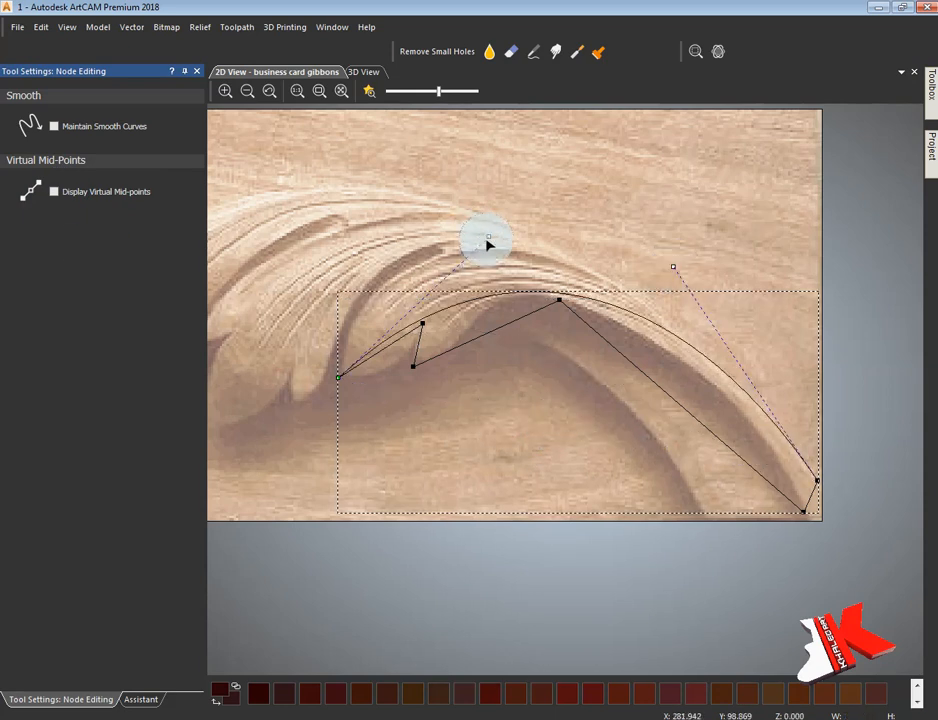
{"action": "left_click_drag", "start_coordinate": [488, 237], "coordinate": [389, 143]}
{"action": "left_click_drag", "start_coordinate": [438, 91], "coordinate": [404, 91]}
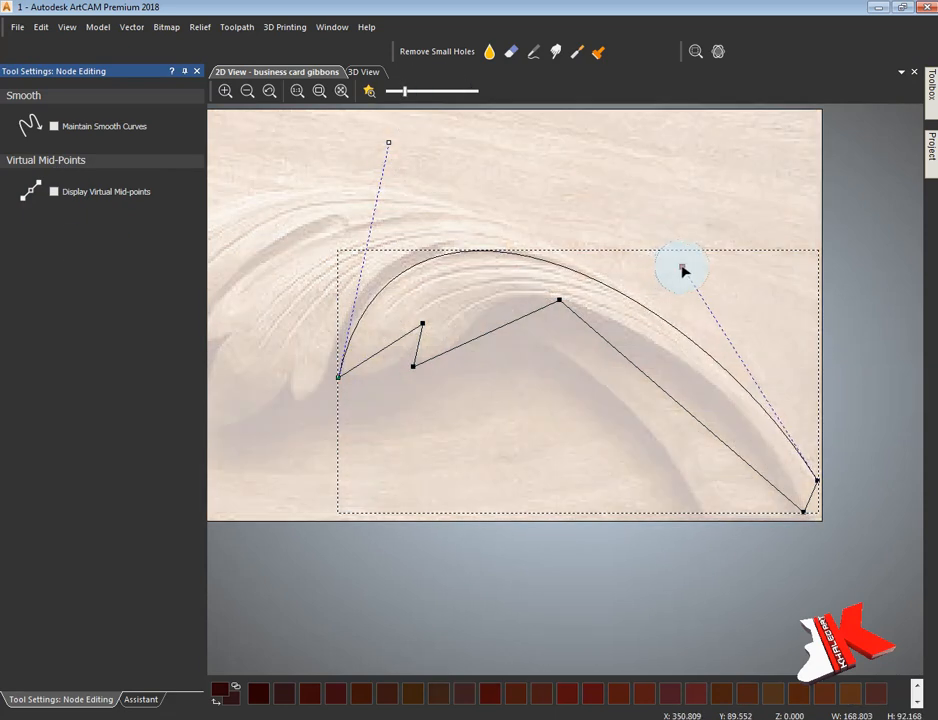
- Curve the outline's lower spans on both sides of the crest node so they follow the underside of the stem and leaf
{"action": "left_click_drag", "start_coordinate": [642, 372], "coordinate": [672, 345]}
{"action": "left_click_drag", "start_coordinate": [722, 441], "coordinate": [745, 402]}
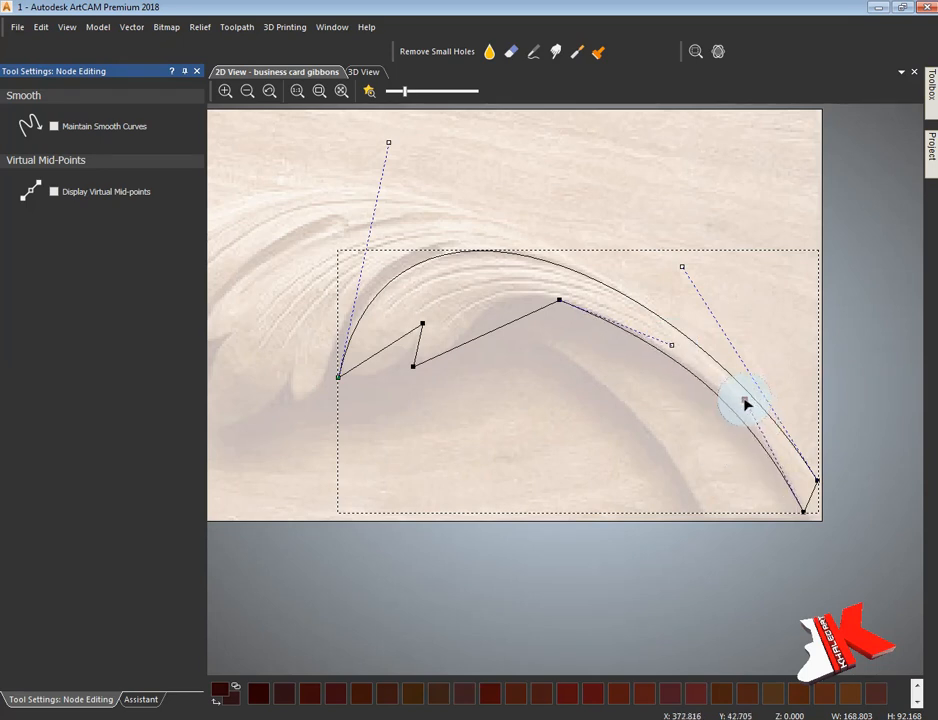
{"action": "key", "text": "b"}
{"action": "left_click_drag", "start_coordinate": [510, 323], "coordinate": [472, 281]}
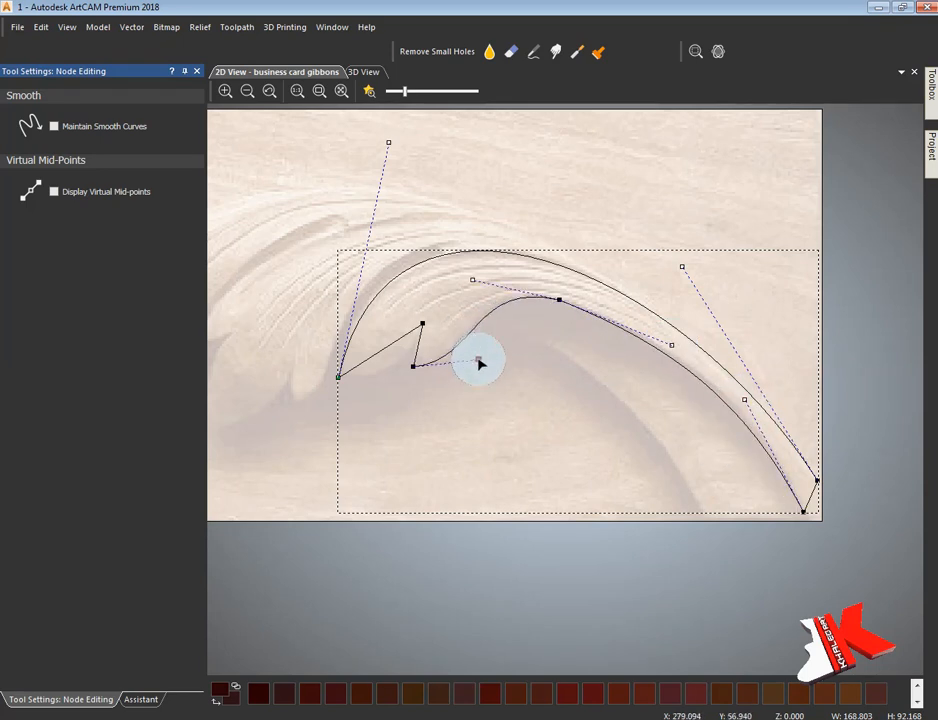
{"action": "left_click_drag", "start_coordinate": [479, 360], "coordinate": [497, 359]}
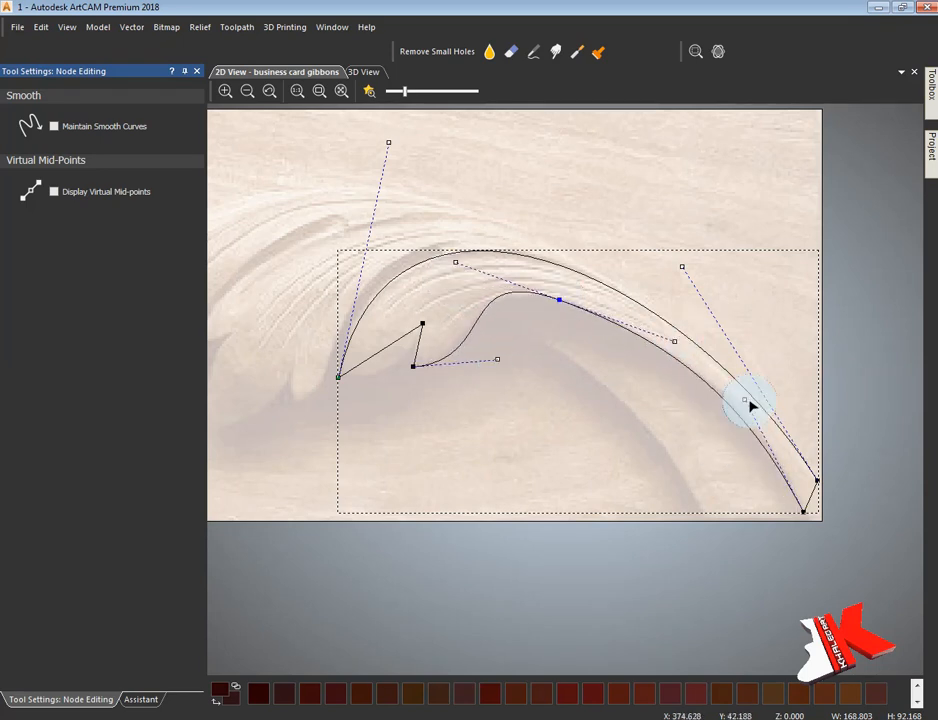
{"action": "left_click_drag", "start_coordinate": [454, 267], "coordinate": [481, 269]}
{"action": "left_click_drag", "start_coordinate": [493, 356], "coordinate": [471, 368]}
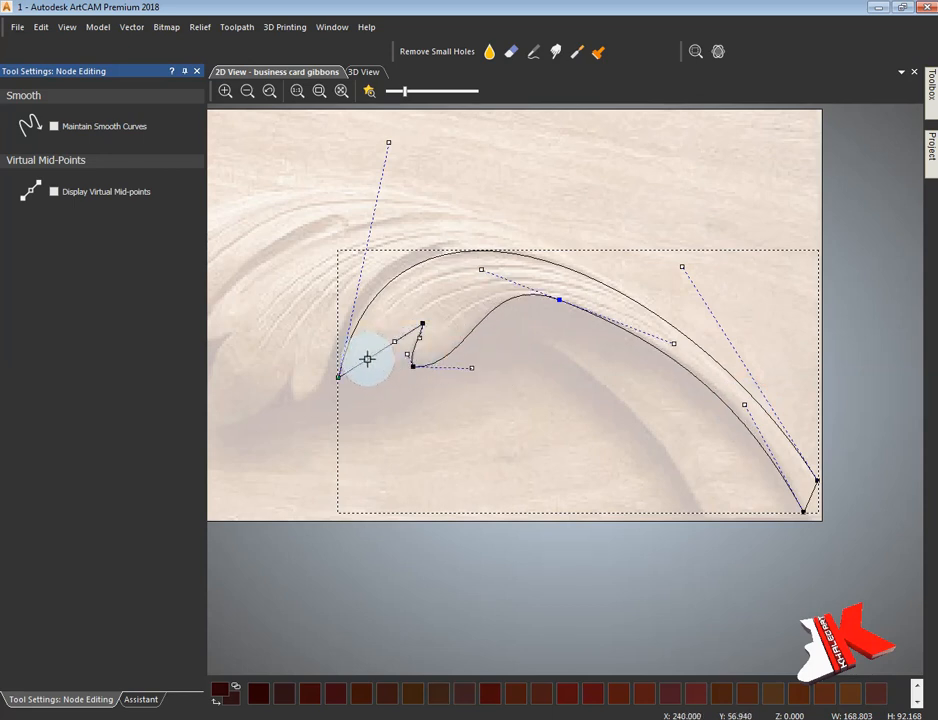
- Curve the spans around the notch between the two leaf lobes and adjust their nodes and tangents to match the carving
{"action": "left_click_drag", "start_coordinate": [367, 359], "coordinate": [421, 377]}
{"action": "scroll", "coordinate": [416, 337], "scroll_direction": "up", "scroll_amount": 4}
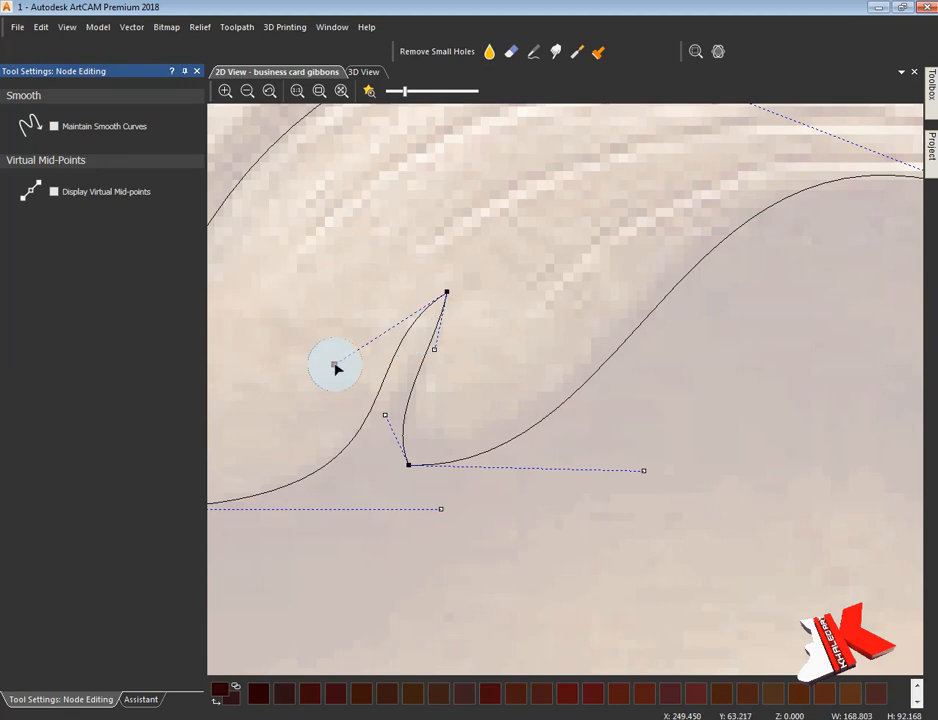
{"action": "left_click_drag", "start_coordinate": [335, 366], "coordinate": [367, 376]}
{"action": "left_click_drag", "start_coordinate": [447, 293], "coordinate": [447, 295]}
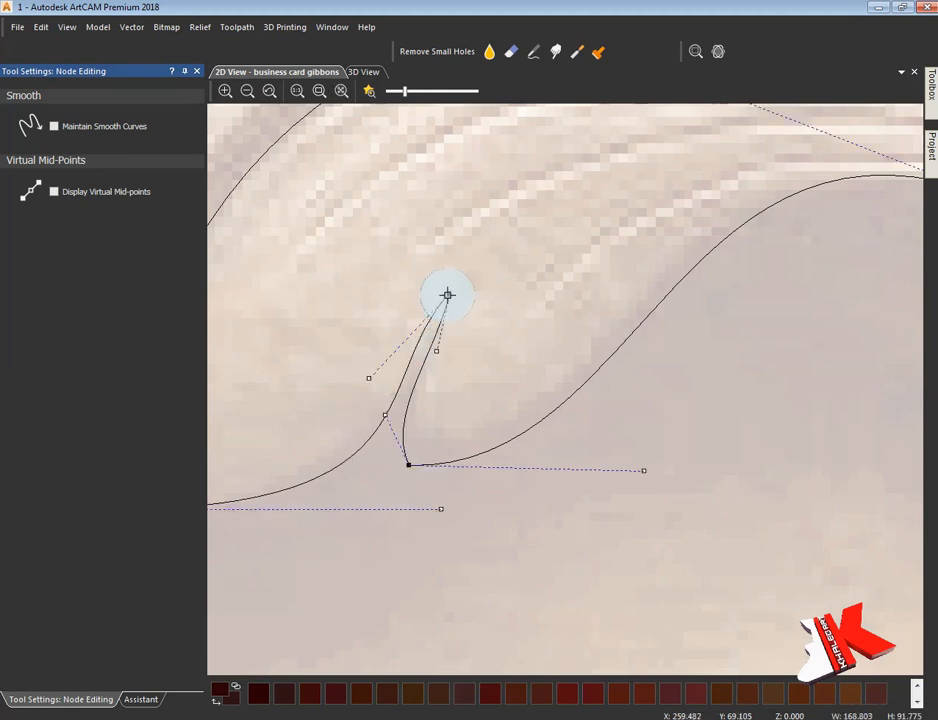
{"action": "left_click_drag", "start_coordinate": [409, 465], "coordinate": [425, 468]}
{"action": "mouse_move", "coordinate": [660, 473]}
{"action": "left_mouse_down"}
{"action": "mouse_move", "coordinate": [625, 451]}
{"action": "mouse_move", "coordinate": [647, 465]}
{"action": "left_mouse_up"}
{"action": "scroll", "coordinate": [686, 459], "scroll_direction": "down", "scroll_amount": 2}
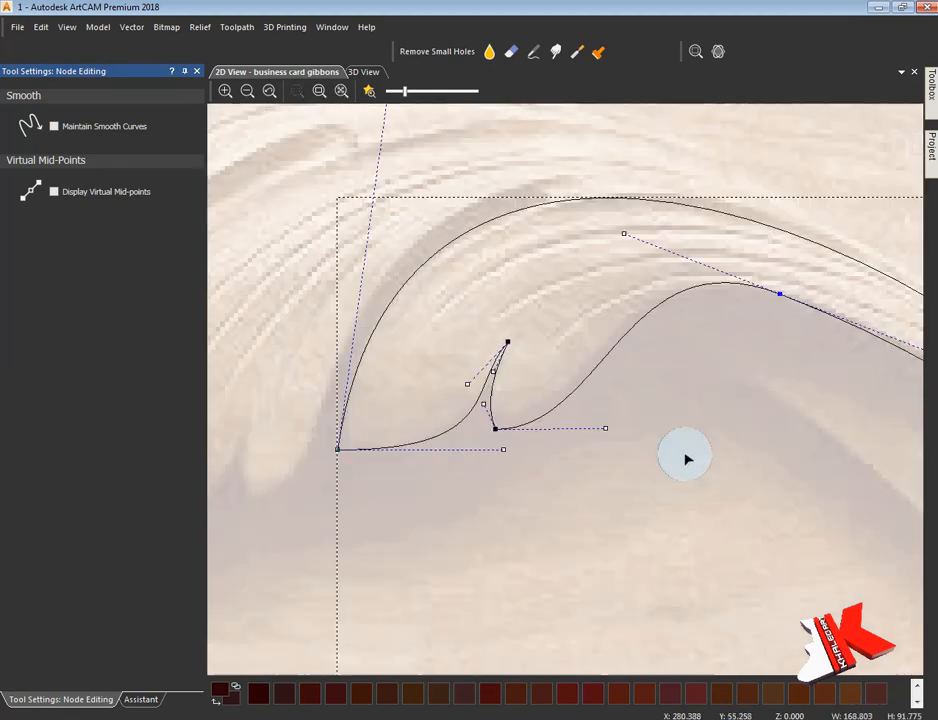
{"action": "left_click_drag", "start_coordinate": [676, 343], "coordinate": [703, 355]}
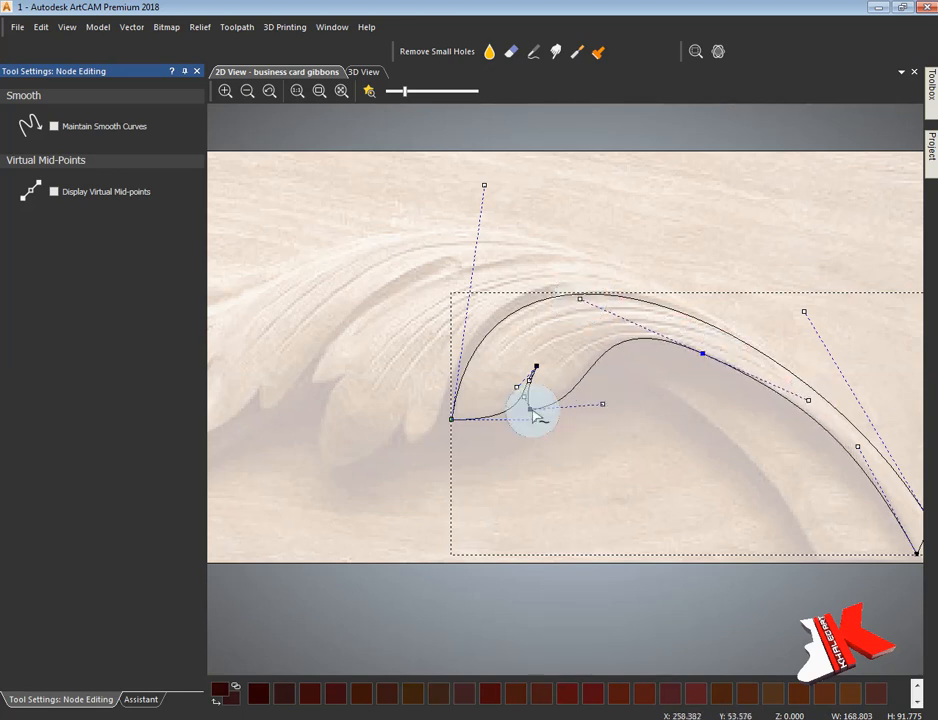
{"action": "left_click", "coordinate": [636, 446]}
- Round the stem's cut end near the image corner by curving the short closing span of the outline outward
{"action": "scroll", "coordinate": [603, 444], "scroll_direction": "down", "scroll_amount": 2}
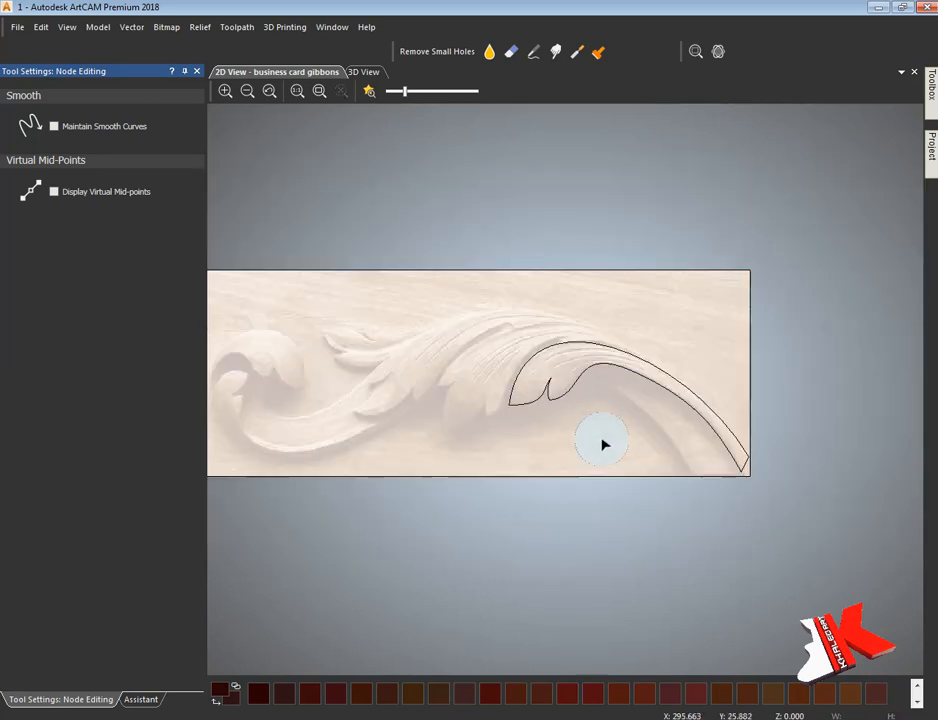
{"action": "scroll", "coordinate": [651, 481], "scroll_direction": "up", "scroll_amount": 2}
{"action": "scroll", "coordinate": [567, 377], "scroll_direction": "up", "scroll_amount": 2}
{"action": "scroll", "coordinate": [840, 469], "scroll_direction": "up", "scroll_amount": 2}
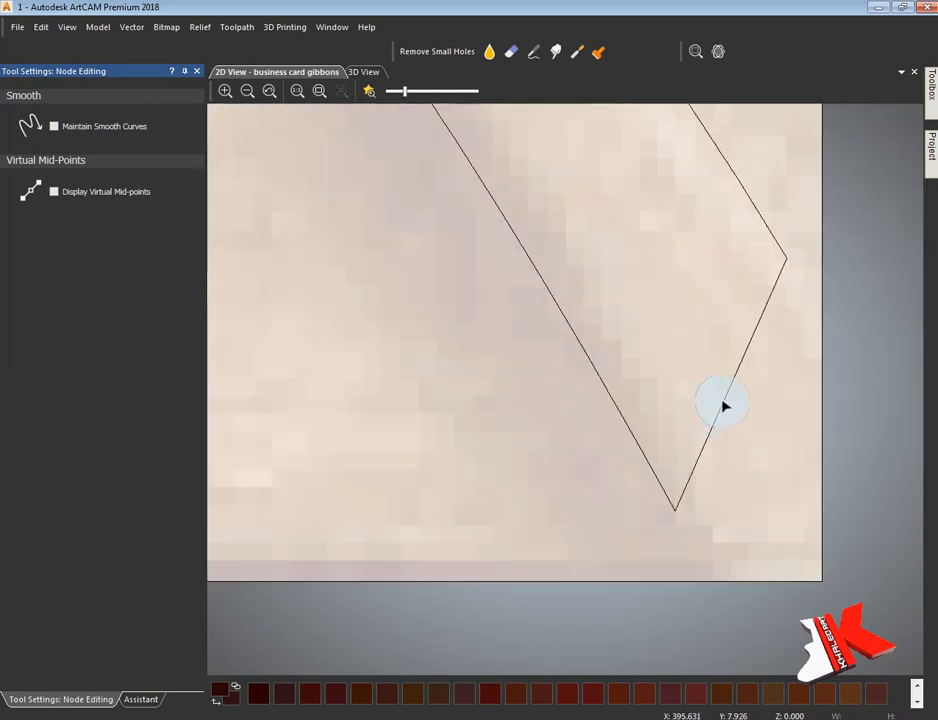
{"action": "left_click_drag", "start_coordinate": [727, 407], "coordinate": [819, 528]}
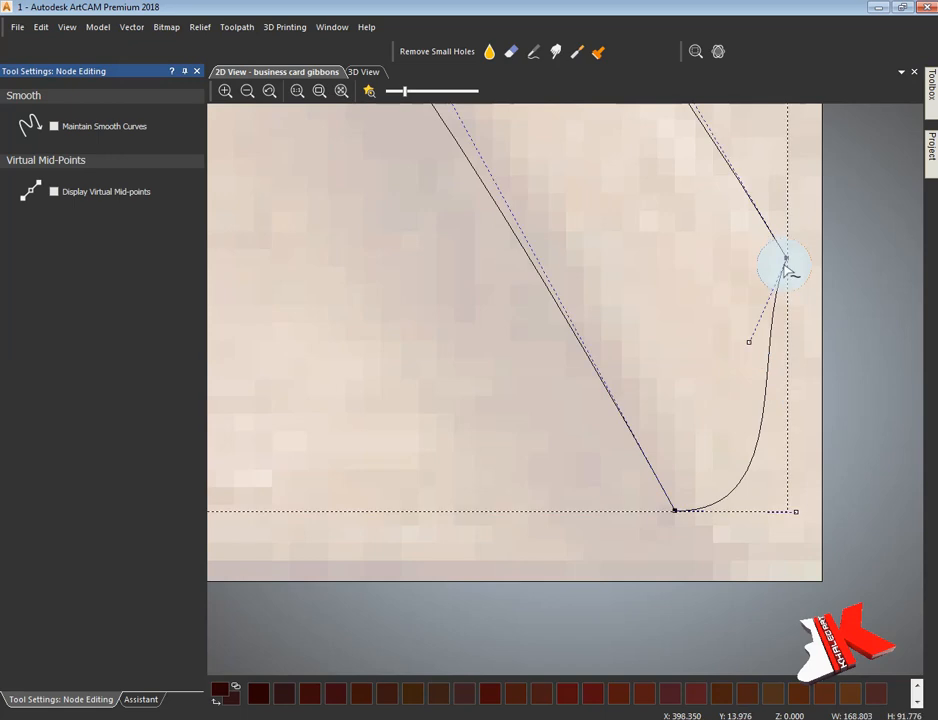
{"action": "left_click_drag", "start_coordinate": [749, 343], "coordinate": [786, 386]}
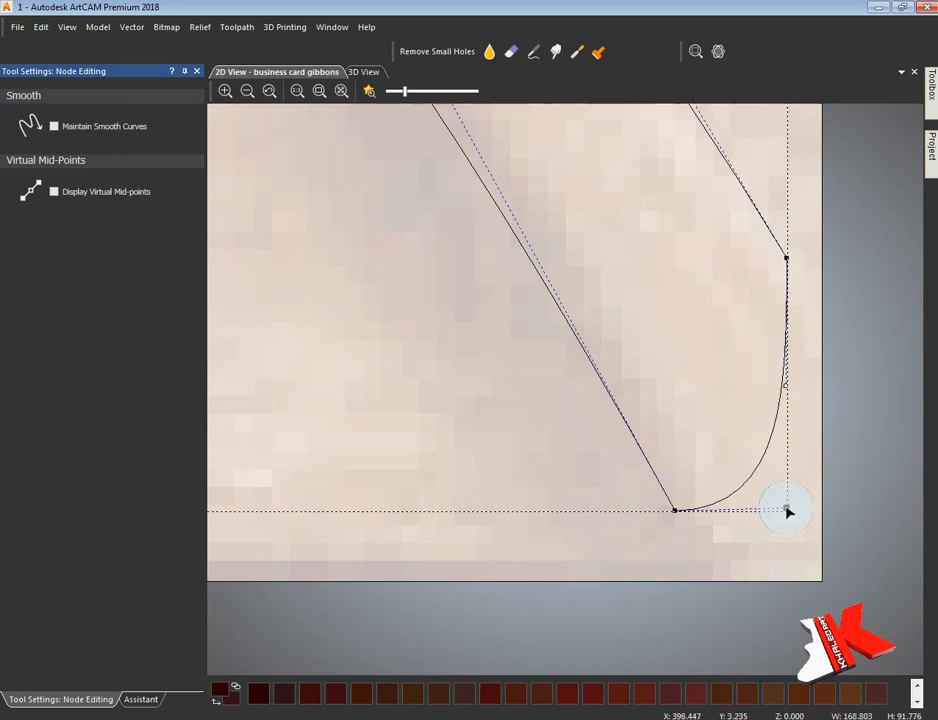
{"action": "scroll", "coordinate": [787, 512], "scroll_direction": "down", "scroll_amount": 3}
{"action": "scroll", "coordinate": [509, 427], "scroll_direction": "down", "scroll_amount": 2}
{"action": "scroll", "coordinate": [785, 488], "scroll_direction": "down", "scroll_amount": 1}
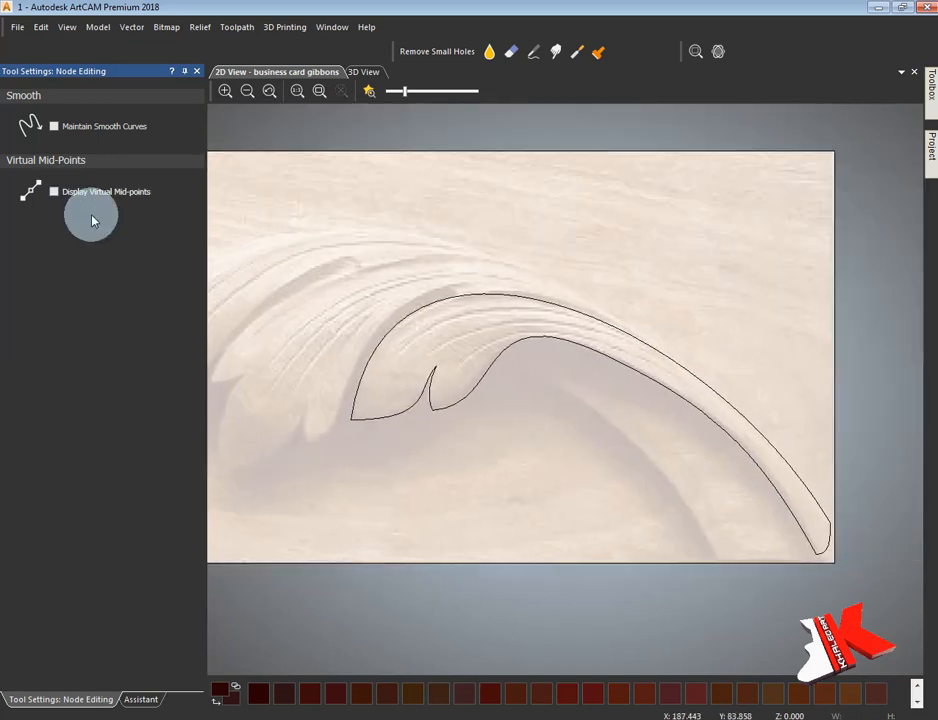
- Draw a two-point polyline from the stem to the smaller lobe and convert its span to a Bezier curve
{"action": "left_click", "coordinate": [141, 699]}
{"action": "left_click", "coordinate": [52, 420]}
{"action": "left_click", "coordinate": [717, 405]}
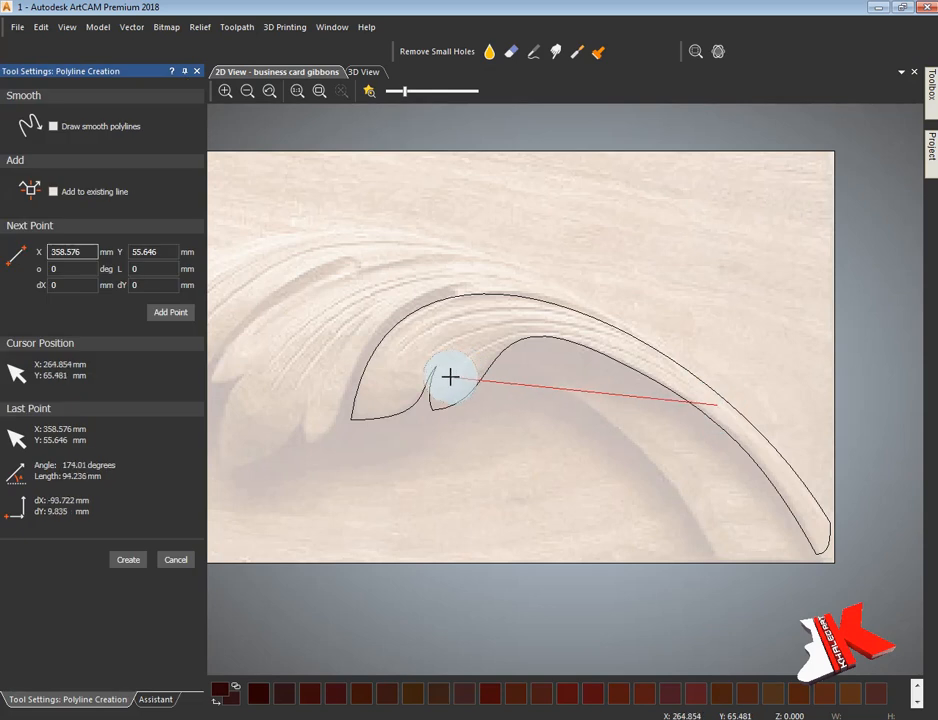
{"action": "left_click", "coordinate": [451, 377]}
{"action": "right_click", "coordinate": [451, 377]}
{"action": "key", "text": "n"}
{"action": "key", "text": "b"}
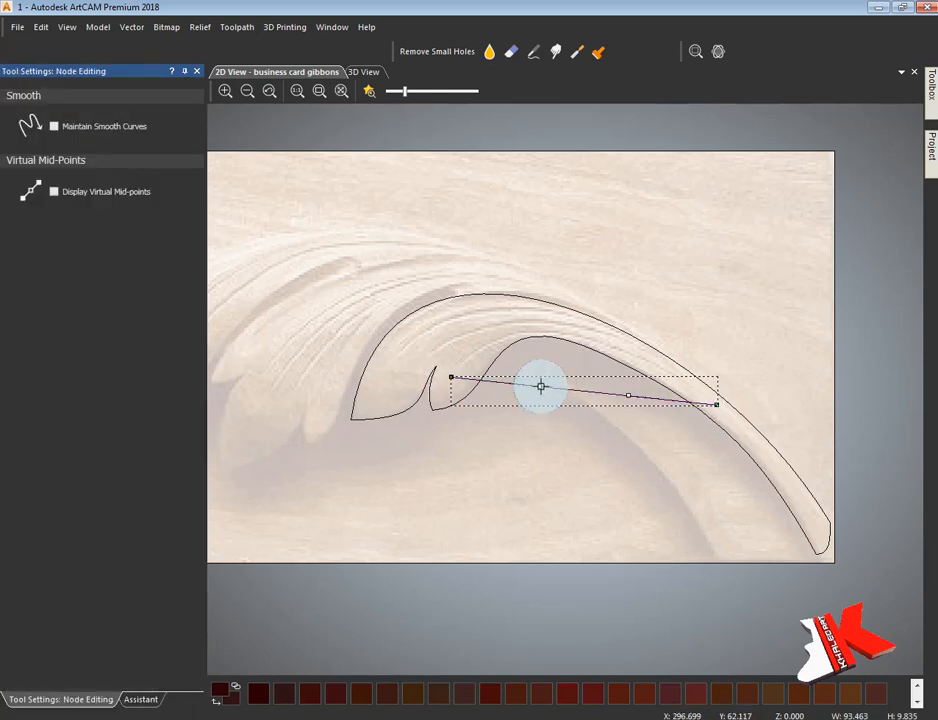
- Bend the inner line into an arc along the lowest carved groove and fine-tune its stem-side end point
{"action": "left_click_drag", "start_coordinate": [541, 386], "coordinate": [530, 312]}
{"action": "left_click_drag", "start_coordinate": [628, 395], "coordinate": [509, 295]}
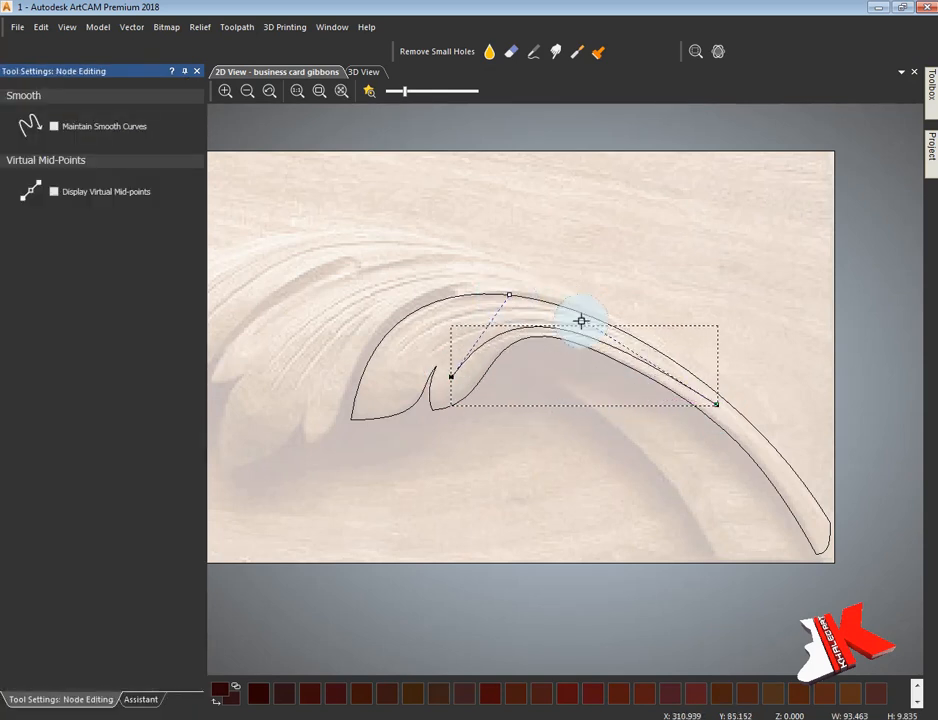
{"action": "left_click_drag", "start_coordinate": [717, 405], "coordinate": [714, 407]}
{"action": "left_click_drag", "start_coordinate": [588, 318], "coordinate": [596, 314]}
{"action": "left_click_drag", "start_coordinate": [714, 408], "coordinate": [717, 413]}
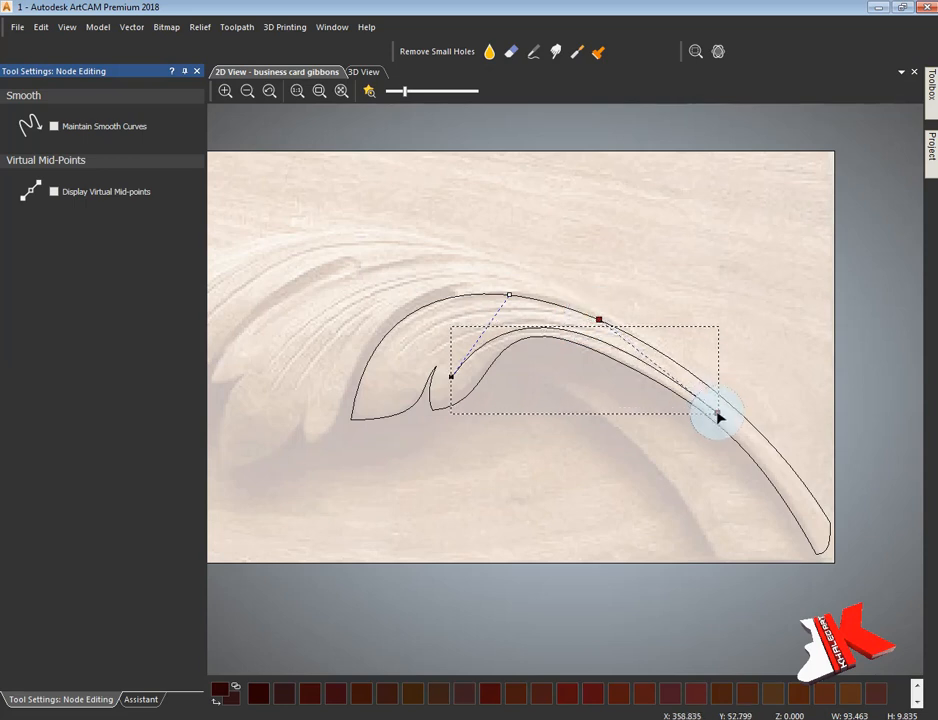
{"action": "left_click_drag", "start_coordinate": [505, 295], "coordinate": [509, 295]}
- Shift the leaf outline's lower crest node slightly downward and adjust its tangent to fit the shadow edge
{"action": "scroll", "coordinate": [530, 341], "scroll_direction": "up", "scroll_amount": 1}
{"action": "left_click", "coordinate": [552, 338]}
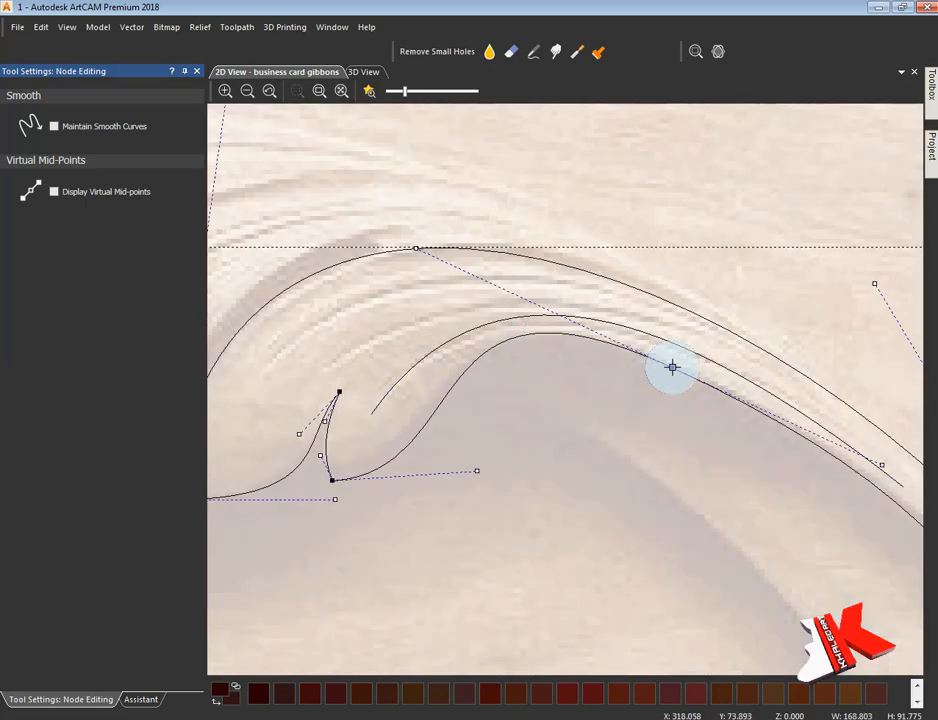
{"action": "left_click_drag", "start_coordinate": [415, 247], "coordinate": [445, 252]}
{"action": "left_click_drag", "start_coordinate": [673, 367], "coordinate": [681, 376]}
{"action": "left_click", "coordinate": [425, 253]}
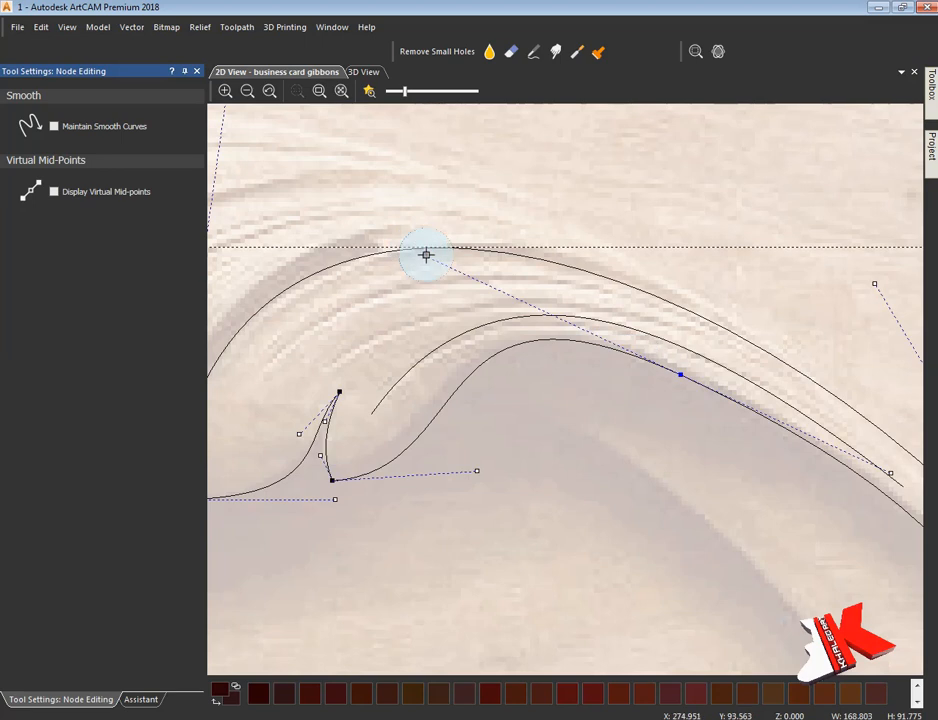
{"action": "left_click_drag", "start_coordinate": [434, 259], "coordinate": [423, 258]}
{"action": "left_click", "coordinate": [715, 464]}
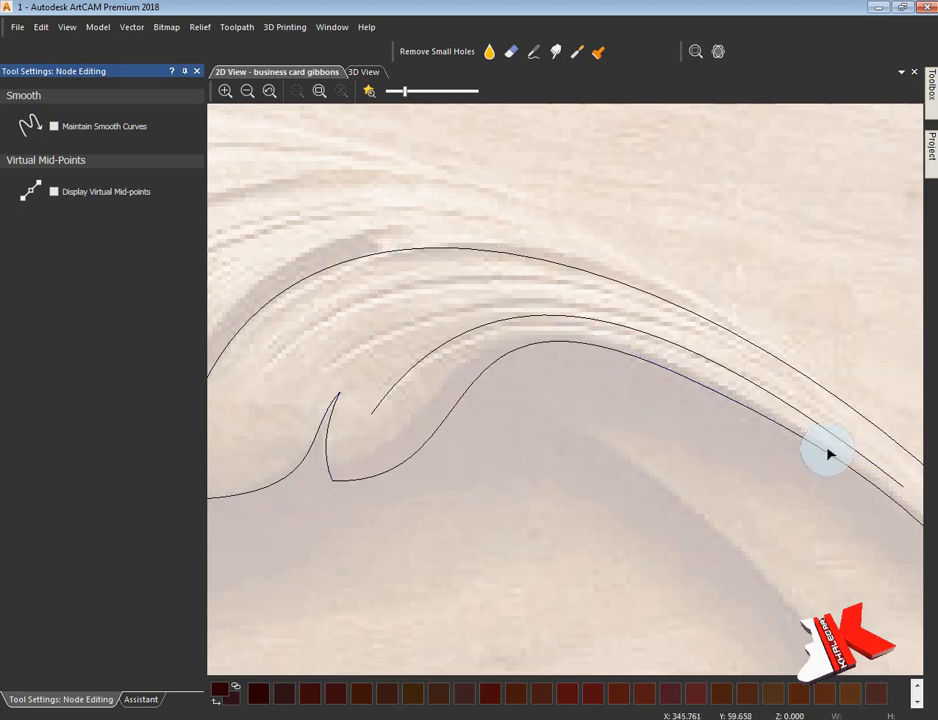
- Adjust the tangent of the outline's lower stem span near the stem end so it follows the carved edge
{"action": "left_click", "coordinate": [829, 453]}
{"action": "middle_click_drag", "start_coordinate": [822, 475], "coordinate": [506, 390]}
{"action": "left_click", "coordinate": [506, 391]}
{"action": "scroll", "coordinate": [617, 447], "scroll_direction": "down", "scroll_amount": 2}
{"action": "scroll", "coordinate": [617, 447], "scroll_direction": "up", "scroll_amount": 2}
{"action": "left_click", "coordinate": [592, 491]}
{"action": "left_click_drag", "start_coordinate": [473, 277], "coordinate": [471, 288]}
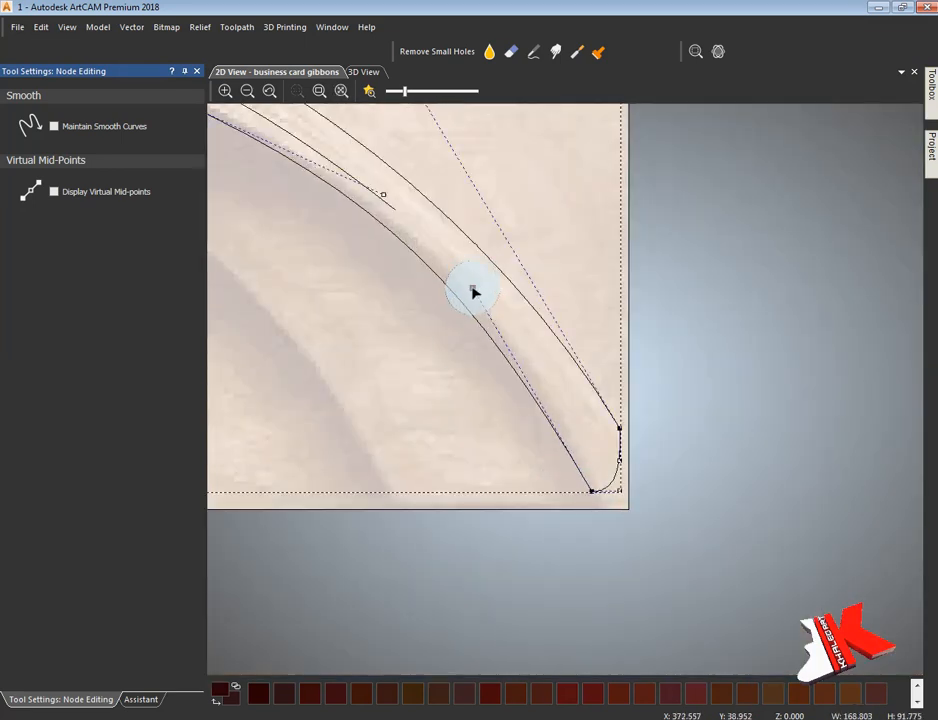
{"action": "left_click", "coordinate": [415, 327]}
{"action": "scroll", "coordinate": [418, 352], "scroll_direction": "down", "scroll_amount": 2}
{"action": "scroll", "coordinate": [447, 332], "scroll_direction": "up", "scroll_amount": 2}
- Close the inner groove curve with a straight span using Add to existing line, and convert that span to a Bezier curve
{"action": "left_click", "coordinate": [140, 699]}
{"action": "left_click", "coordinate": [51, 420]}
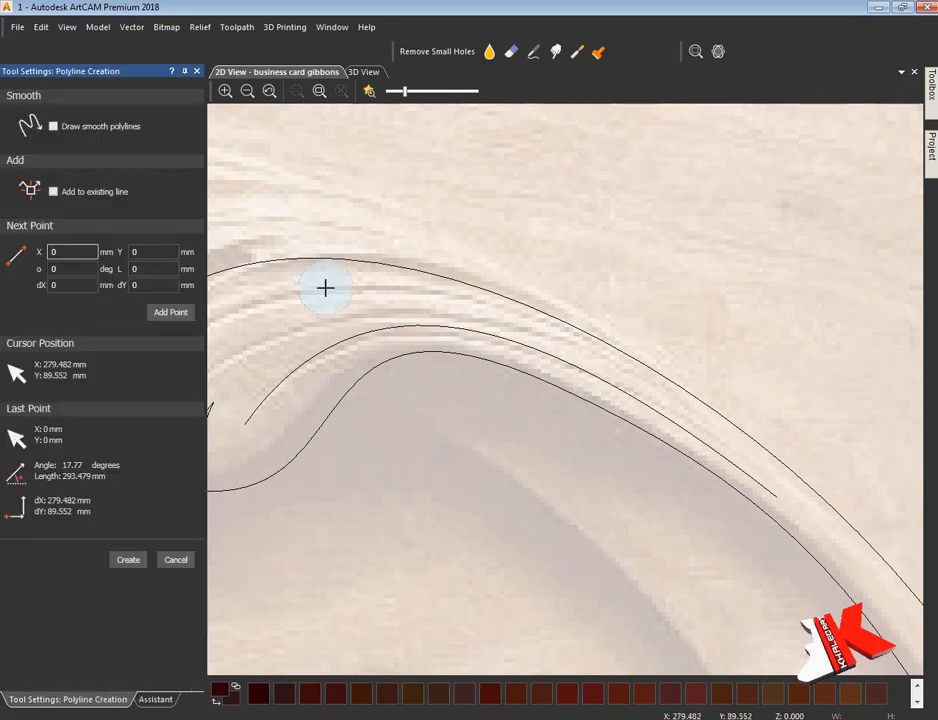
{"action": "left_click", "coordinate": [53, 191]}
{"action": "left_click", "coordinate": [410, 335]}
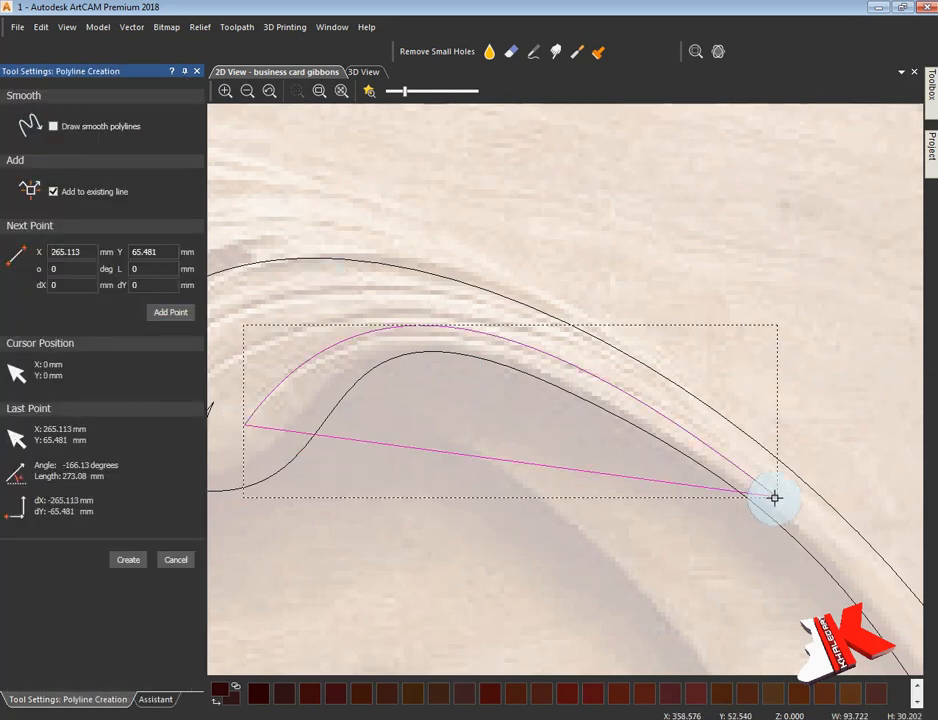
{"action": "left_click", "coordinate": [172, 566]}
{"action": "key", "text": "n"}
{"action": "key", "text": "b"}
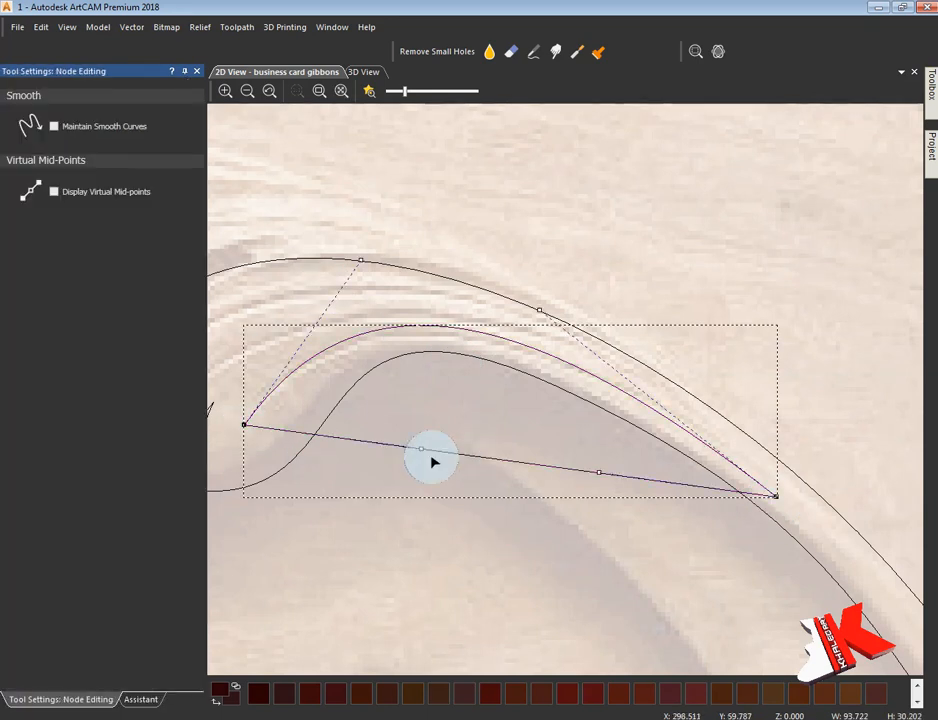
- Bend the closing span just beneath the first arc to form a thin, pointed groove shape
{"action": "left_click_drag", "start_coordinate": [421, 449], "coordinate": [413, 308]}
{"action": "left_click_drag", "start_coordinate": [600, 474], "coordinate": [384, 305]}
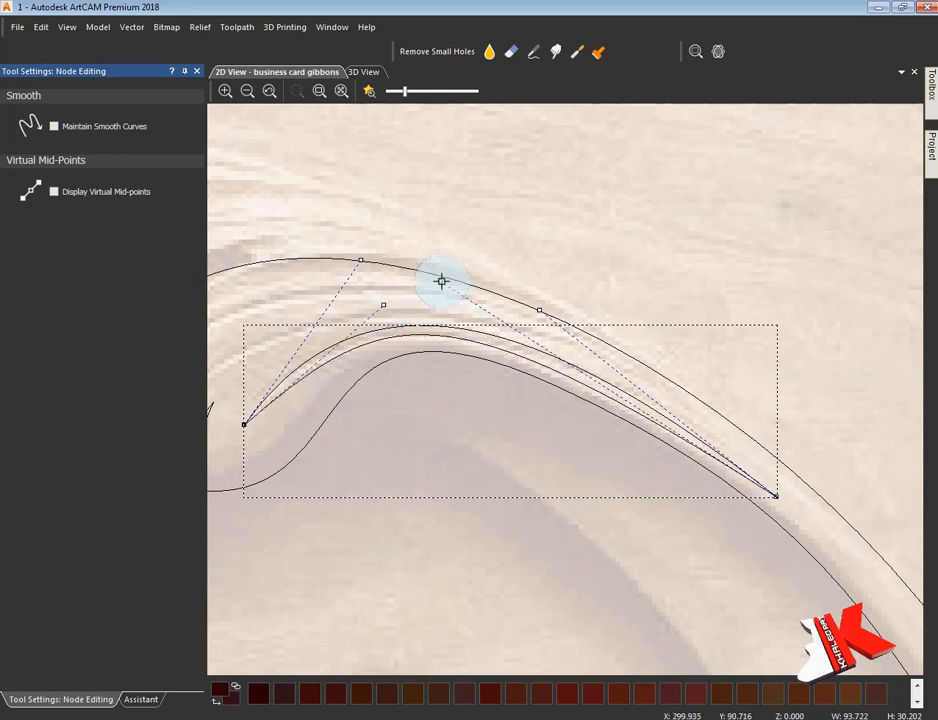
{"action": "left_click_drag", "start_coordinate": [441, 281], "coordinate": [474, 287]}
{"action": "left_click_drag", "start_coordinate": [389, 305], "coordinate": [370, 307]}
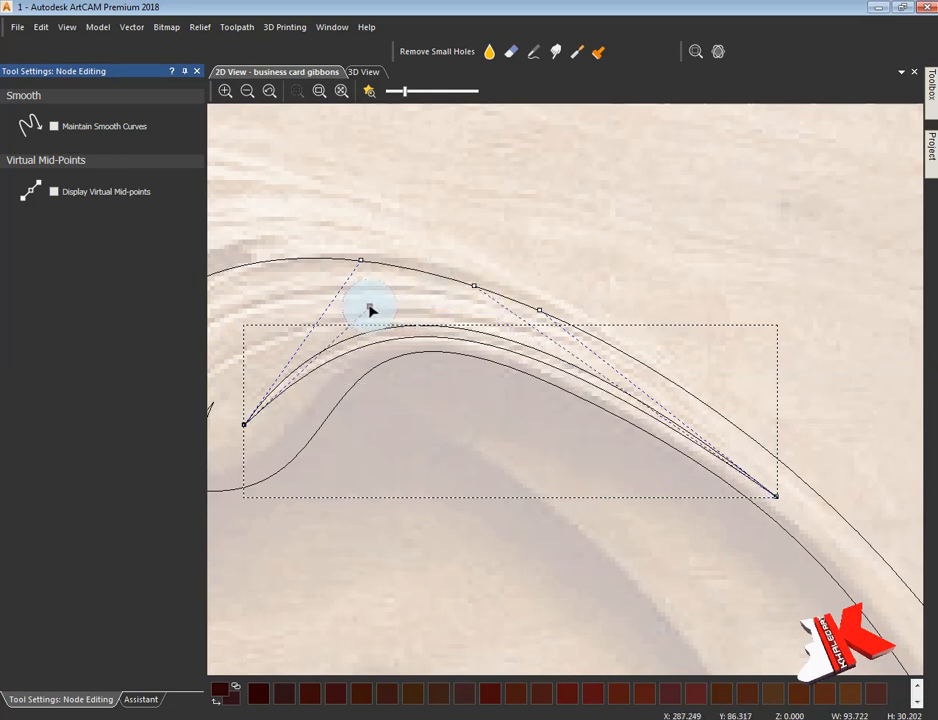
{"action": "scroll", "coordinate": [370, 310], "scroll_direction": "down", "scroll_amount": 6}
- Duplicate the thin groove shape and place the copy slightly above the original
{"action": "key", "text": "n"}
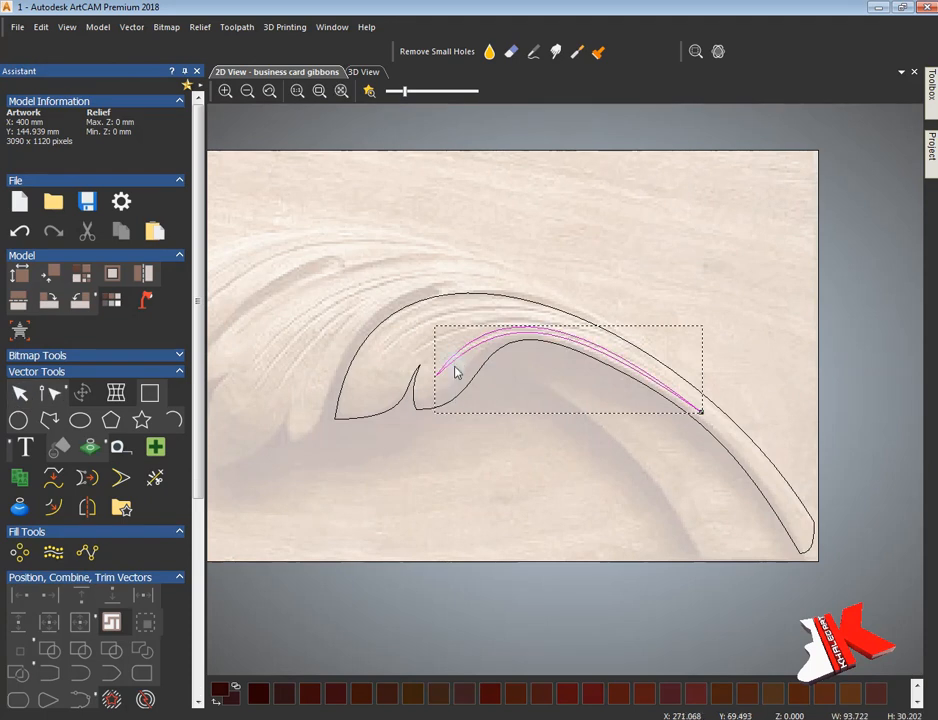
{"action": "left_click_drag", "start_coordinate": [452, 355], "coordinate": [447, 346], "text": "ctrl"}
{"action": "scroll", "coordinate": [490, 347], "scroll_direction": "up", "scroll_amount": 3}
{"action": "middle_click_drag", "start_coordinate": [580, 396], "coordinate": [509, 421]}
- Extend the copied groove's tip farther into the leaf and reshape both of its arcs along the second carved groove
{"action": "key", "text": "n"}
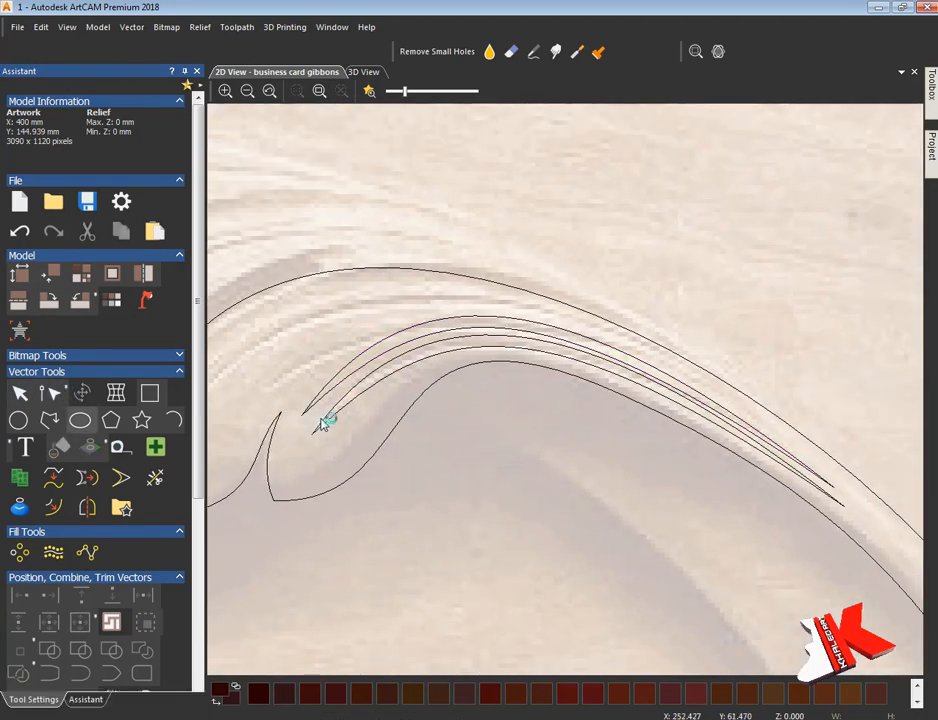
{"action": "left_click_drag", "start_coordinate": [303, 413], "coordinate": [237, 412]}
{"action": "left_click_drag", "start_coordinate": [596, 299], "coordinate": [609, 291]}
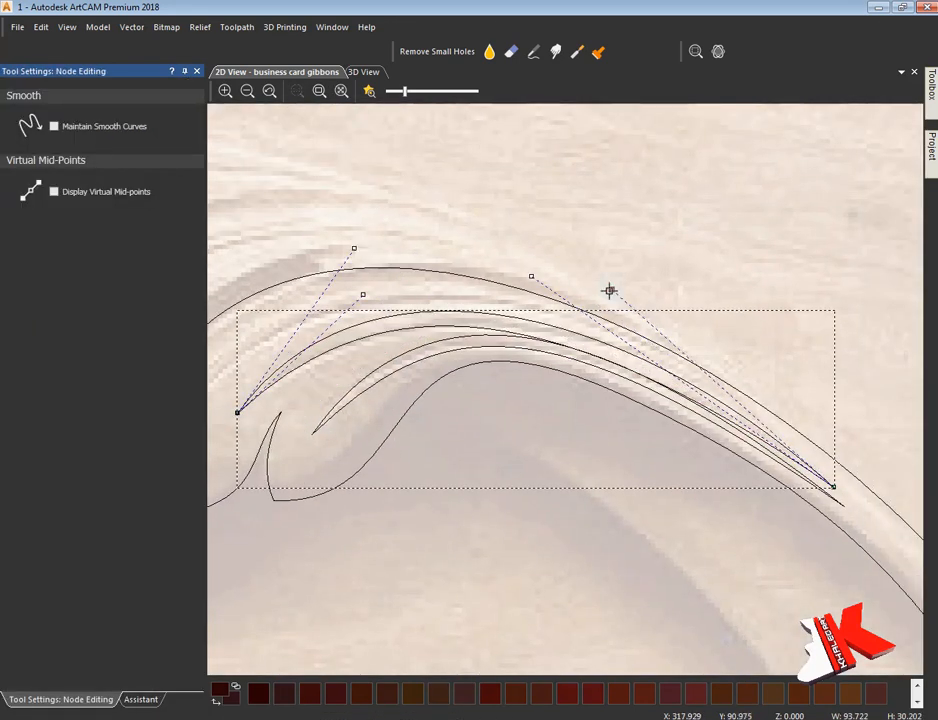
{"action": "left_click_drag", "start_coordinate": [531, 276], "coordinate": [551, 270]}
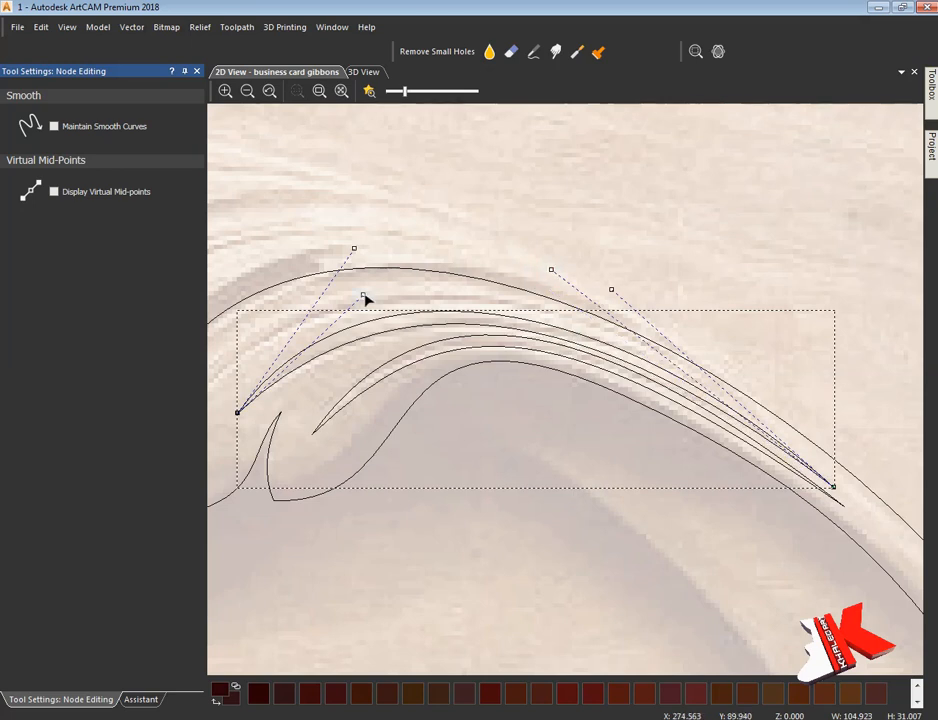
{"action": "left_click", "coordinate": [422, 432]}
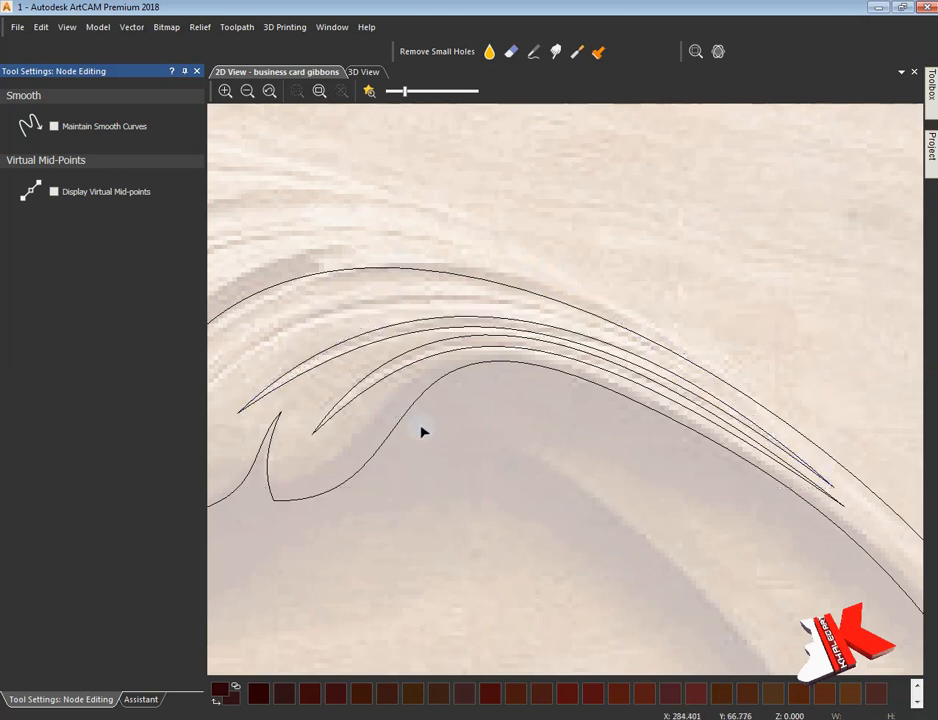
- Duplicate the second groove shape and offset the copy farther into the leaf toward the main lobe
{"action": "left_click", "coordinate": [142, 699]}
{"action": "left_click", "coordinate": [372, 342]}
{"action": "middle_click_drag", "start_coordinate": [448, 423], "coordinate": [517, 450]}
{"action": "left_click", "coordinate": [517, 450]}
{"action": "left_click", "coordinate": [20, 393]}
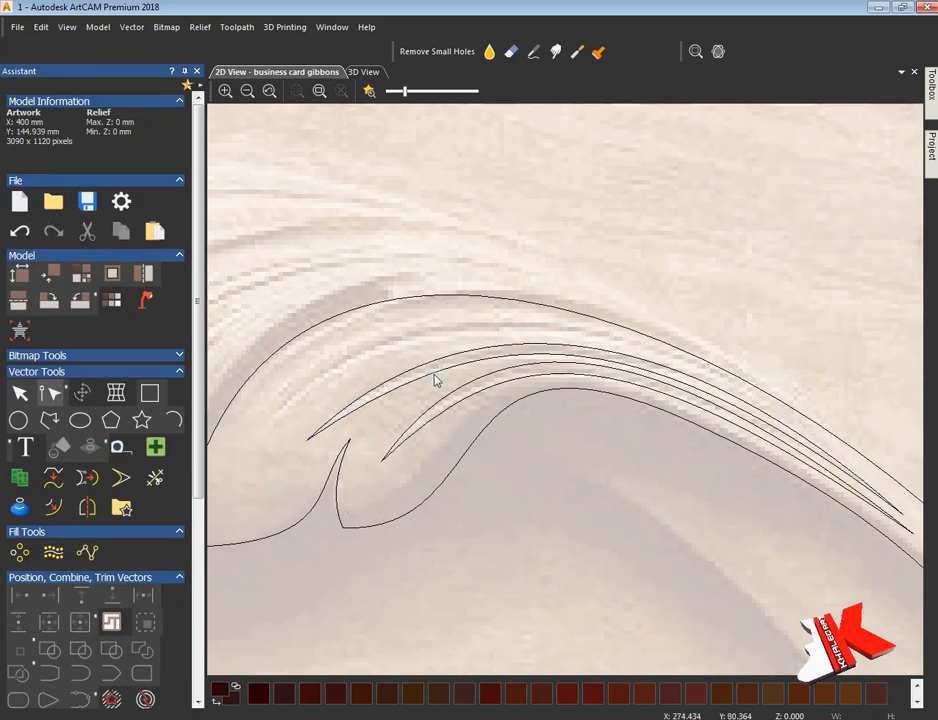
{"action": "left_click", "coordinate": [434, 374]}
{"action": "left_click_drag", "start_coordinate": [434, 374], "coordinate": [376, 373]}
- Pull the third groove's stem-side tip inside the leaf outline and adjust its tangents to follow the upper carved groove
{"action": "key", "text": "n"}
{"action": "left_click_drag", "start_coordinate": [847, 514], "coordinate": [808, 432]}
{"action": "left_click_drag", "start_coordinate": [587, 236], "coordinate": [588, 278]}
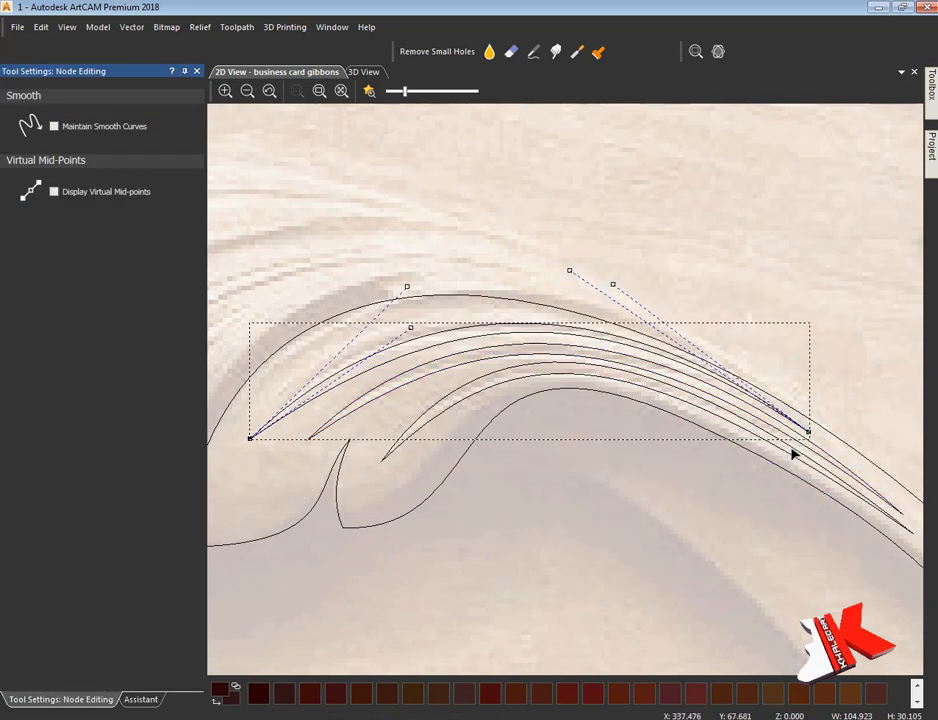
- Adjust the third groove's stem-side tip slightly down the stem and pull its leaf-side tangents back to round both arcs
{"action": "scroll", "coordinate": [805, 440], "scroll_direction": "up", "scroll_amount": 3}
{"action": "left_click_drag", "start_coordinate": [797, 425], "coordinate": [807, 443]}
{"action": "scroll", "coordinate": [505, 481], "scroll_direction": "down", "scroll_amount": 2}
{"action": "middle_click_drag", "start_coordinate": [505, 481], "coordinate": [733, 543]}
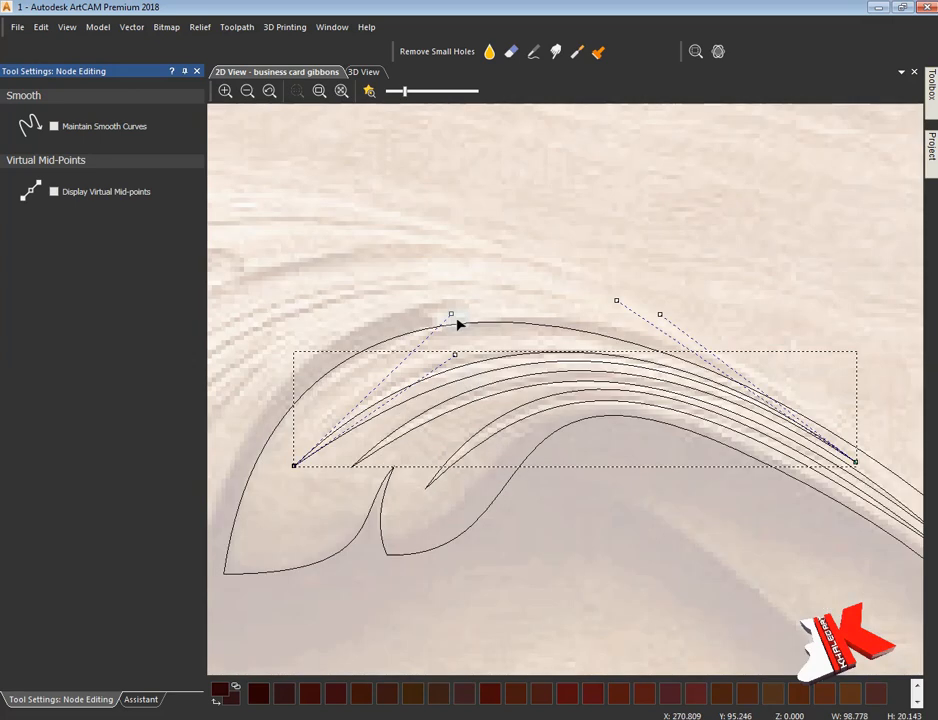
{"action": "left_click_drag", "start_coordinate": [452, 315], "coordinate": [394, 306]}
{"action": "left_click_drag", "start_coordinate": [457, 357], "coordinate": [404, 354]}
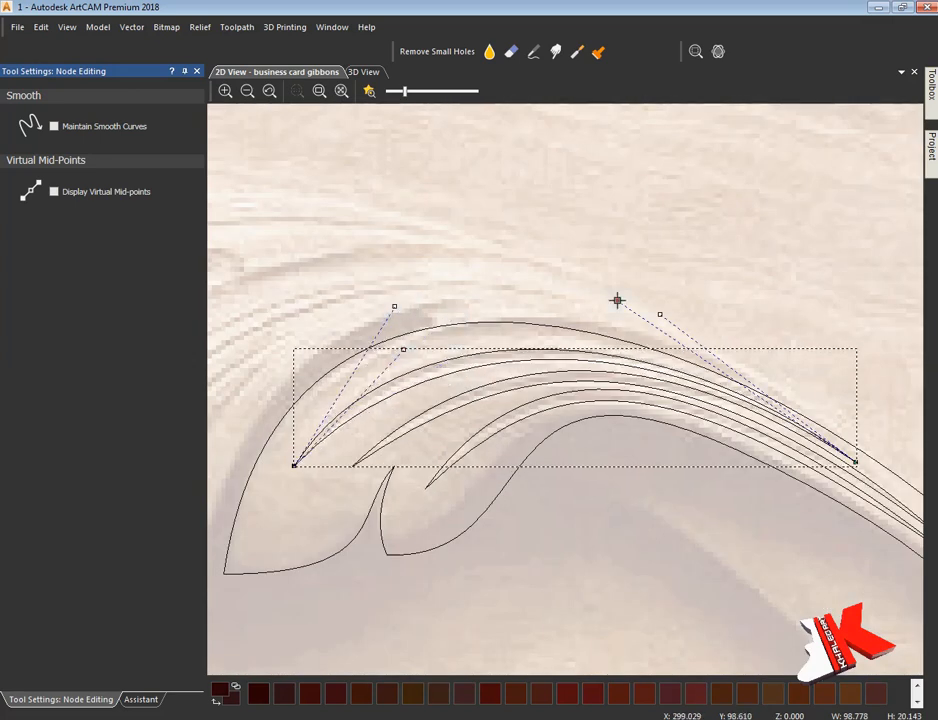
{"action": "left_click", "coordinate": [631, 357]}
- Fade the background image, extend the lowest groove's stem-side tip farther along the stem and adjust its two stem-side tangents
{"action": "left_click_drag", "start_coordinate": [404, 91], "coordinate": [386, 91]}
{"action": "scroll", "coordinate": [560, 395], "scroll_direction": "down", "scroll_amount": 3}
{"action": "scroll", "coordinate": [645, 428], "scroll_direction": "up", "scroll_amount": 3}
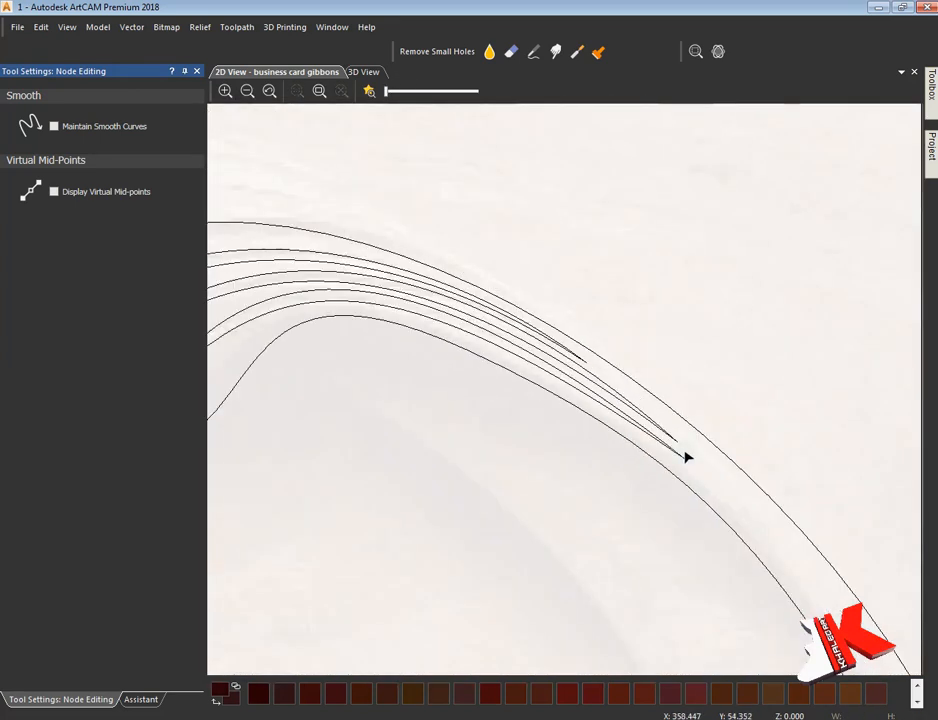
{"action": "left_click_drag", "start_coordinate": [688, 460], "coordinate": [720, 498]}
{"action": "left_click_drag", "start_coordinate": [483, 311], "coordinate": [477, 285]}
{"action": "left_click_drag", "start_coordinate": [418, 286], "coordinate": [413, 256]}
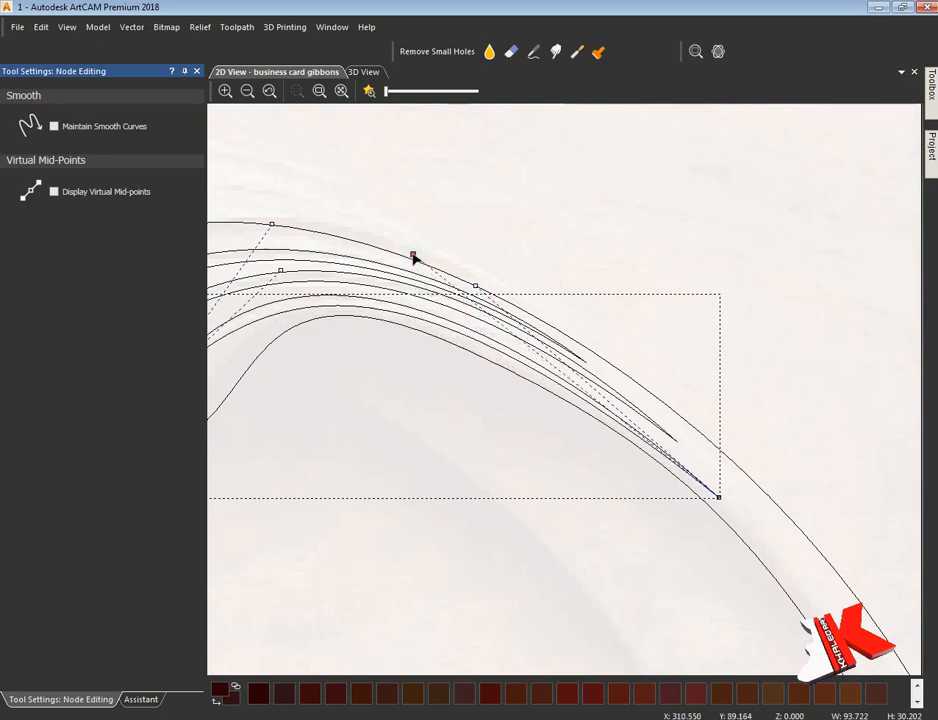
- Nudge the middle groove's stem-side tip and move the uppermost groove's stem-side tip farther along the stem
{"action": "left_click", "coordinate": [677, 442]}
{"action": "mouse_move", "coordinate": [678, 446]}
{"action": "left_mouse_down"}
{"action": "mouse_move", "coordinate": [664, 442]}
{"action": "mouse_move", "coordinate": [673, 447]}
{"action": "left_mouse_up"}
{"action": "left_click", "coordinate": [585, 361]}
{"action": "left_click_drag", "start_coordinate": [585, 361], "coordinate": [605, 377]}
{"action": "left_click_drag", "start_coordinate": [409, 228], "coordinate": [339, 199]}
{"action": "scroll", "coordinate": [517, 383], "scroll_direction": "down", "scroll_amount": 5}
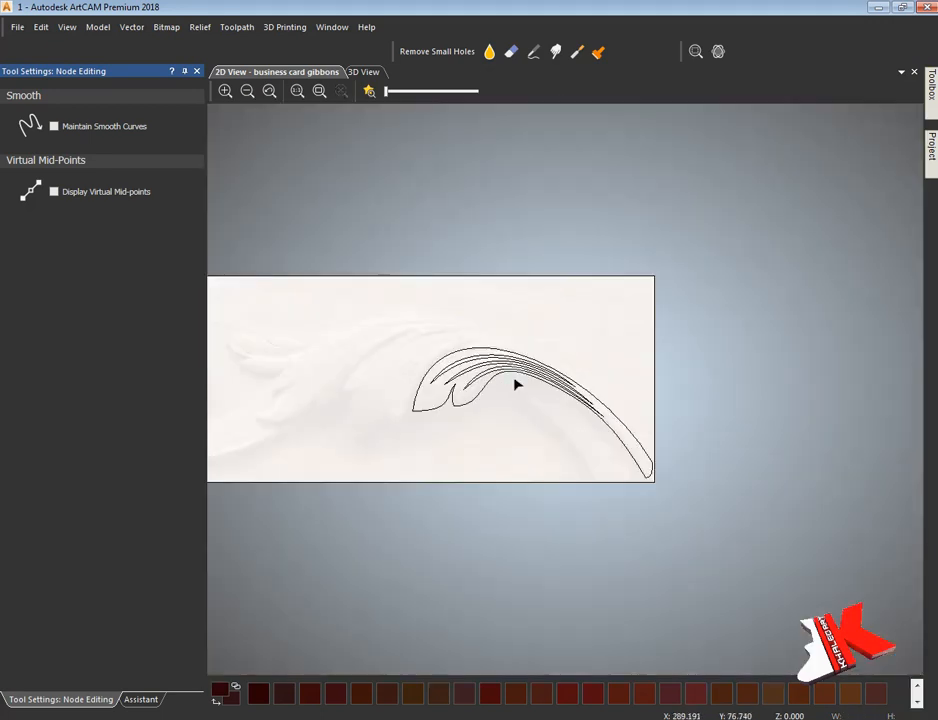
- Reshape both arcs of the middle groove with their tangents so its leaf-side end curves evenly between the neighbouring grooves
{"action": "scroll", "coordinate": [397, 371], "scroll_direction": "up", "scroll_amount": 5}
{"action": "scroll", "coordinate": [480, 385], "scroll_direction": "down", "scroll_amount": 3}
{"action": "left_click", "coordinate": [482, 367]}
{"action": "left_click", "coordinate": [478, 393]}
{"action": "middle_click_drag", "start_coordinate": [478, 392], "coordinate": [396, 367]}
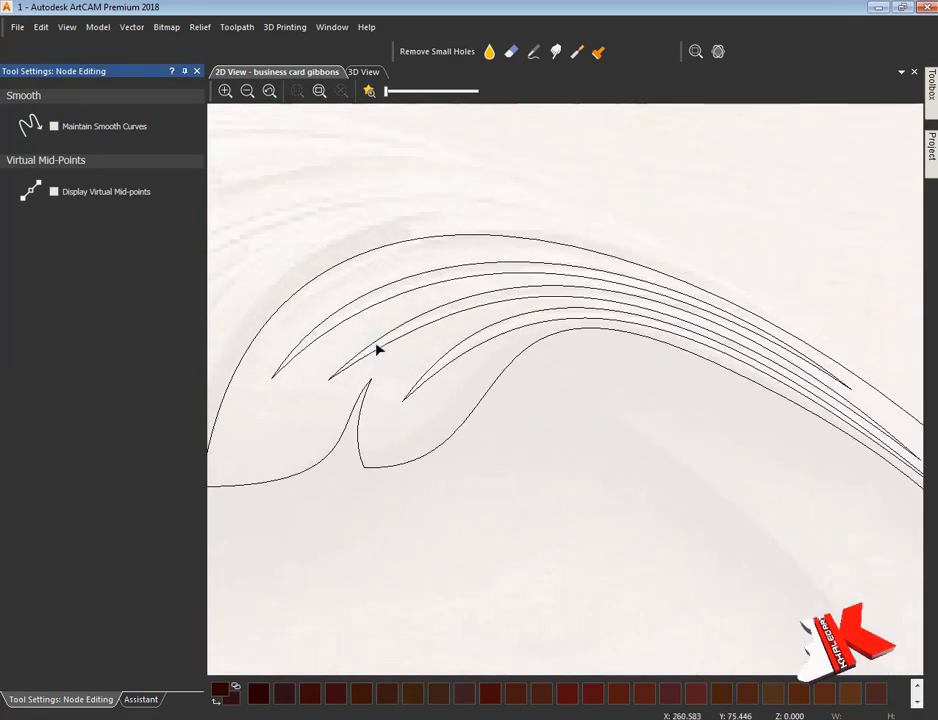
{"action": "key", "text": "n"}
{"action": "left_click", "coordinate": [343, 372]}
{"action": "key", "text": "n"}
{"action": "left_click_drag", "start_coordinate": [486, 228], "coordinate": [427, 233]}
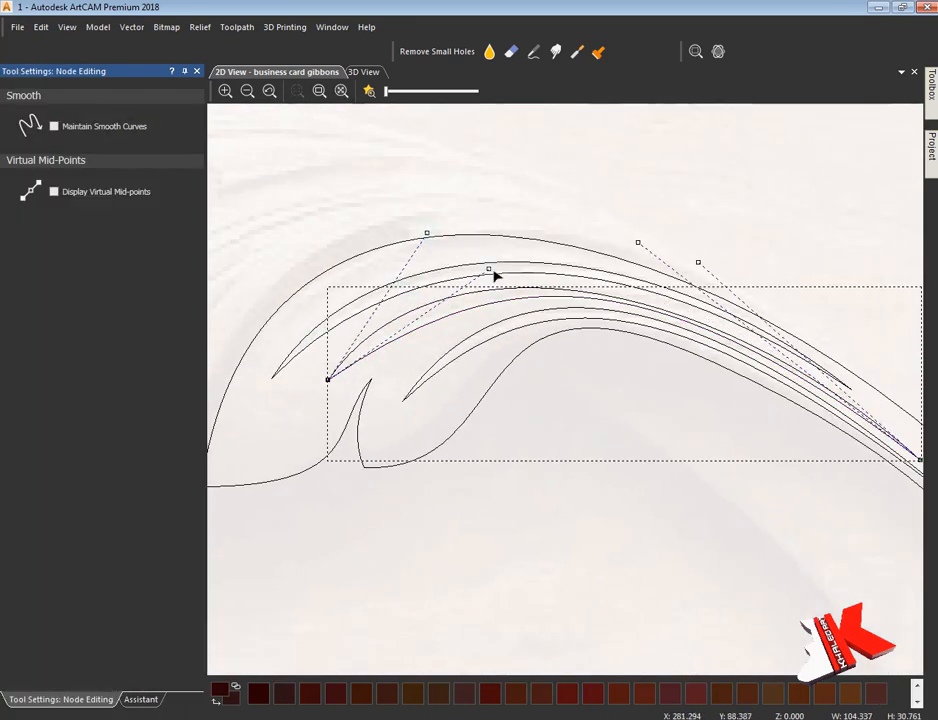
{"action": "left_click_drag", "start_coordinate": [489, 269], "coordinate": [442, 268]}
{"action": "left_click_drag", "start_coordinate": [698, 262], "coordinate": [702, 258]}
{"action": "left_click_drag", "start_coordinate": [638, 242], "coordinate": [656, 245]}
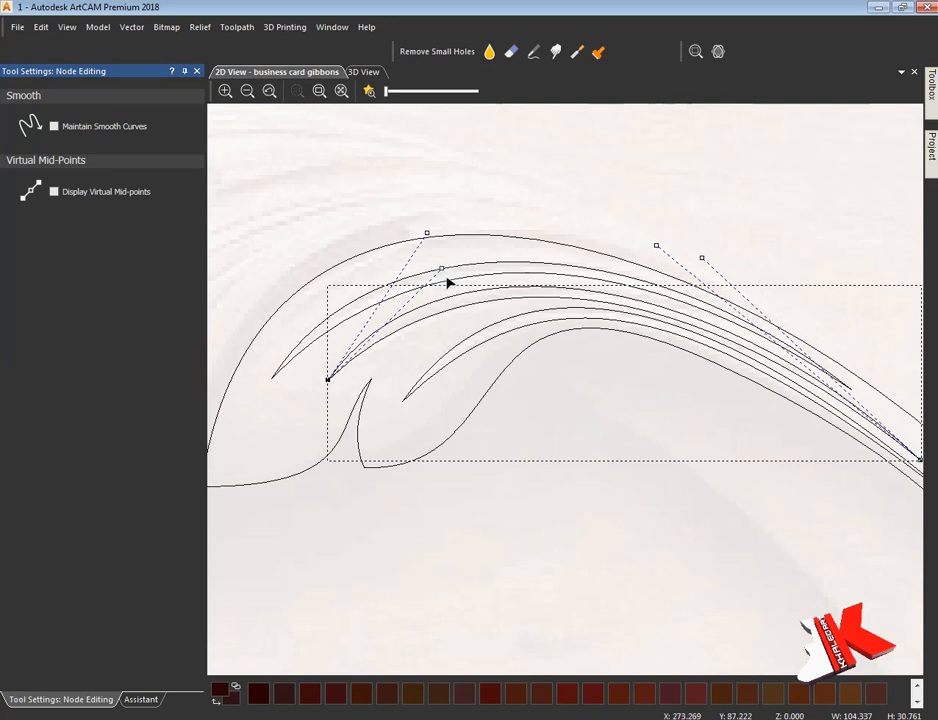
{"action": "left_click_drag", "start_coordinate": [428, 233], "coordinate": [459, 233]}
{"action": "left_click", "coordinate": [600, 504]}
{"action": "scroll", "coordinate": [600, 504], "scroll_direction": "down", "scroll_amount": 1}
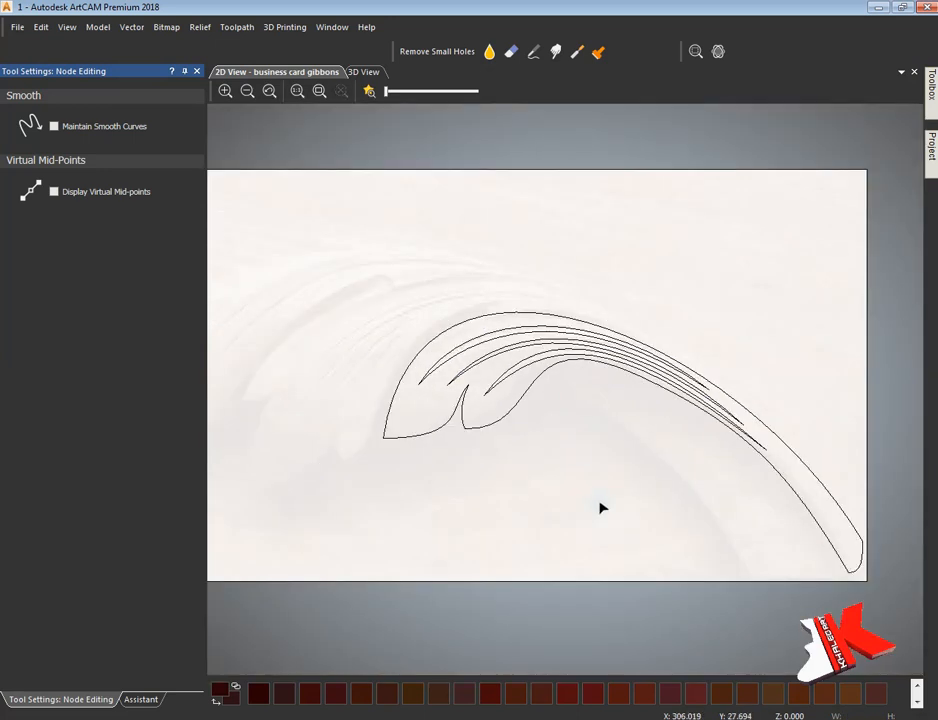
- Strengthen the background image's contrast, return to vector selection and keep the project tree open beside the canvas
{"action": "left_click_drag", "start_coordinate": [398, 93], "coordinate": [429, 93]}
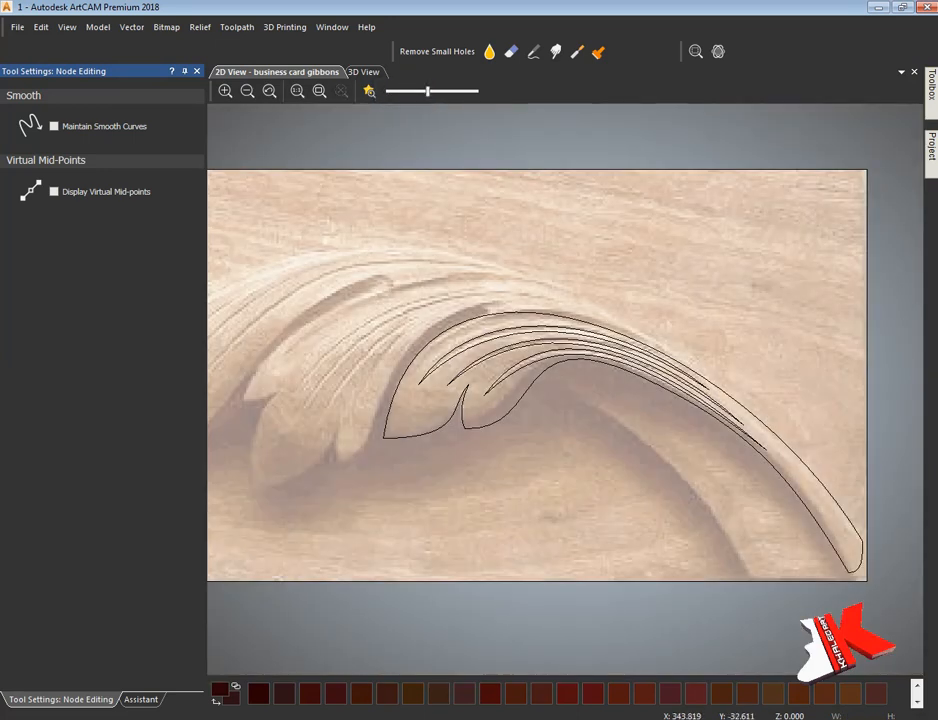
{"action": "left_click", "coordinate": [141, 699]}
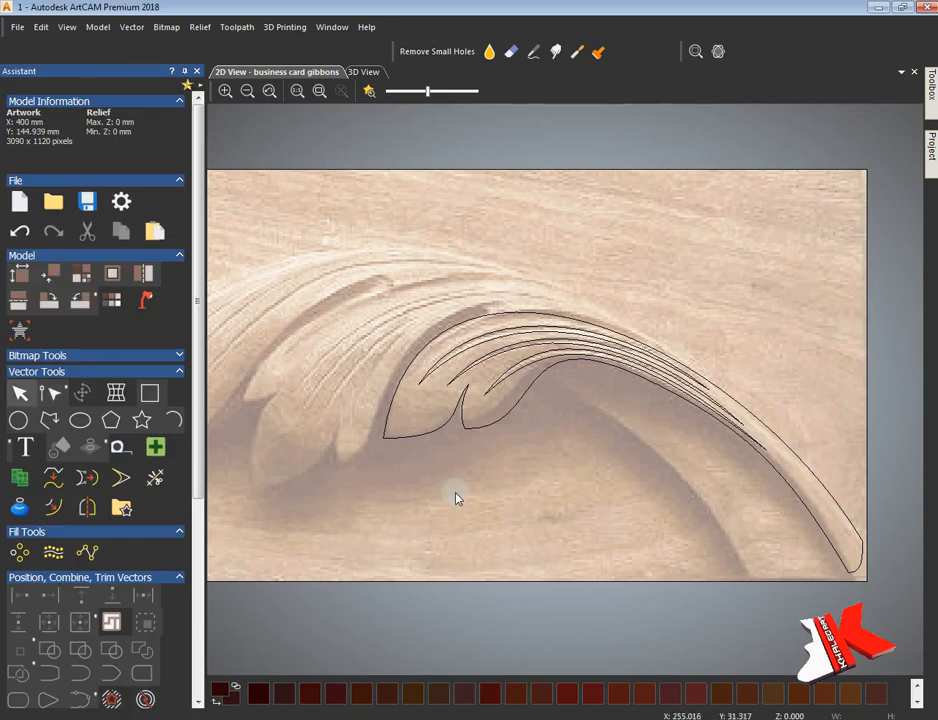
{"action": "middle_click_drag", "start_coordinate": [478, 497], "coordinate": [456, 474]}
{"action": "left_click", "coordinate": [21, 393]}
{"action": "left_click", "coordinate": [931, 150]}
{"action": "left_click", "coordinate": [903, 72]}
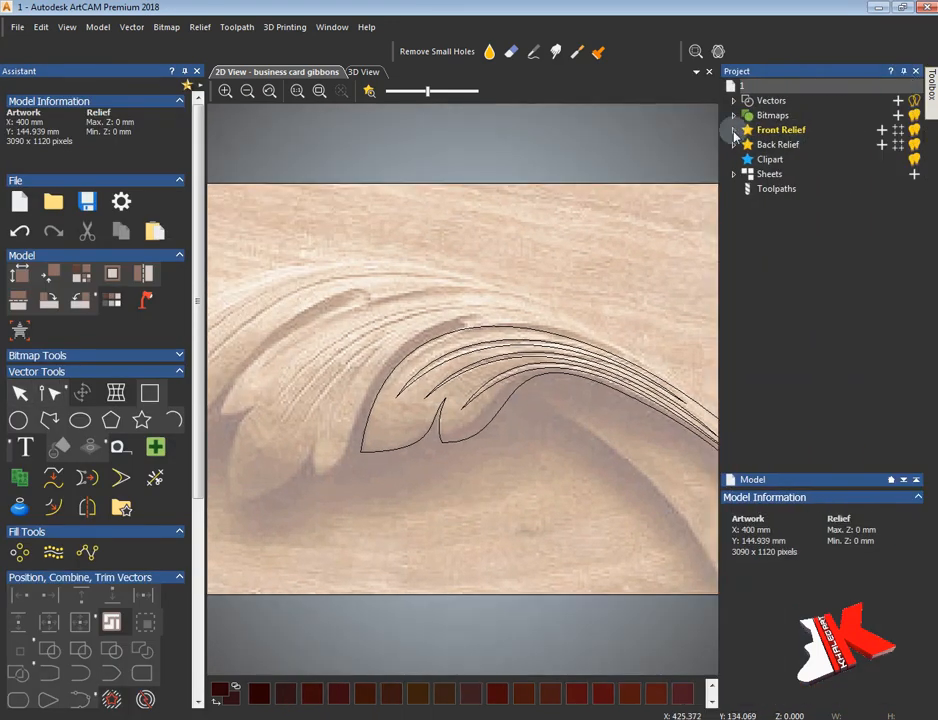
- Rename the existing front relief layer as 1 and add another front relief layer named 2
{"action": "left_click", "coordinate": [733, 131]}
{"action": "double_click", "coordinate": [798, 145]}
{"action": "type", "text": "1"}
{"action": "key", "text": "Return"}
{"action": "left_click_drag", "start_coordinate": [720, 143], "coordinate": [756, 144]}
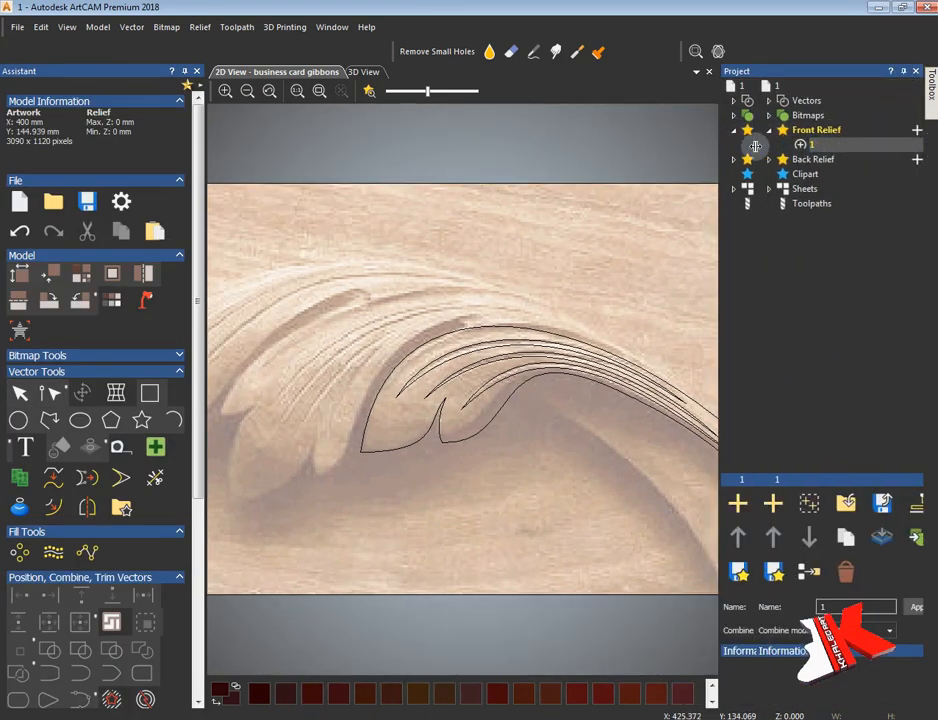
{"action": "left_click", "coordinate": [882, 130]}
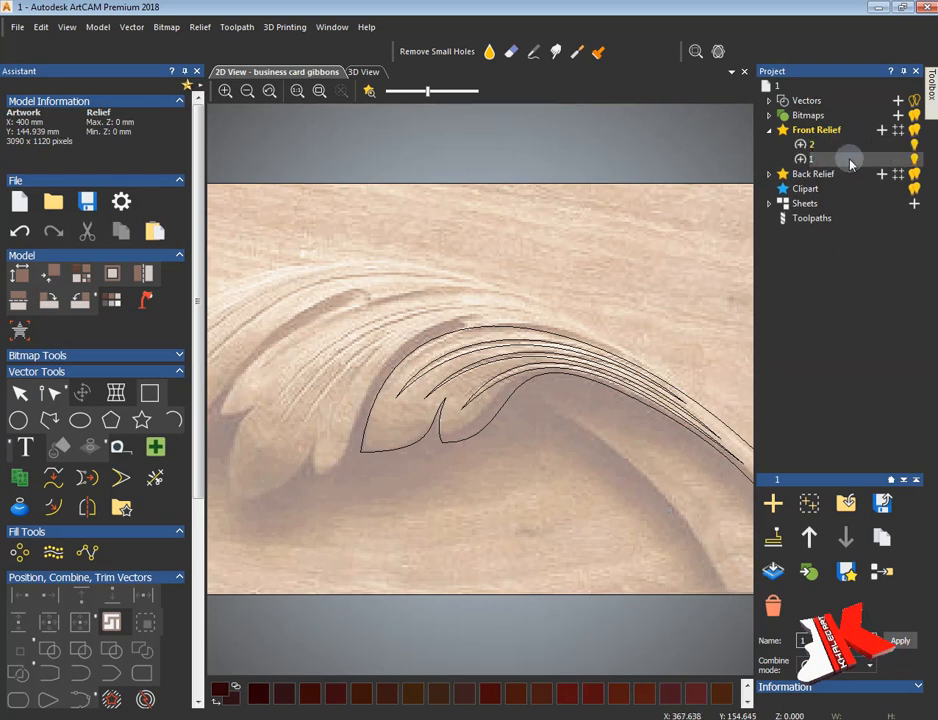
- Activate relief layer 1, fade the background image and offset the leaf outline outwards by 6 mm with radiused corners
{"action": "double_click", "coordinate": [810, 159]}
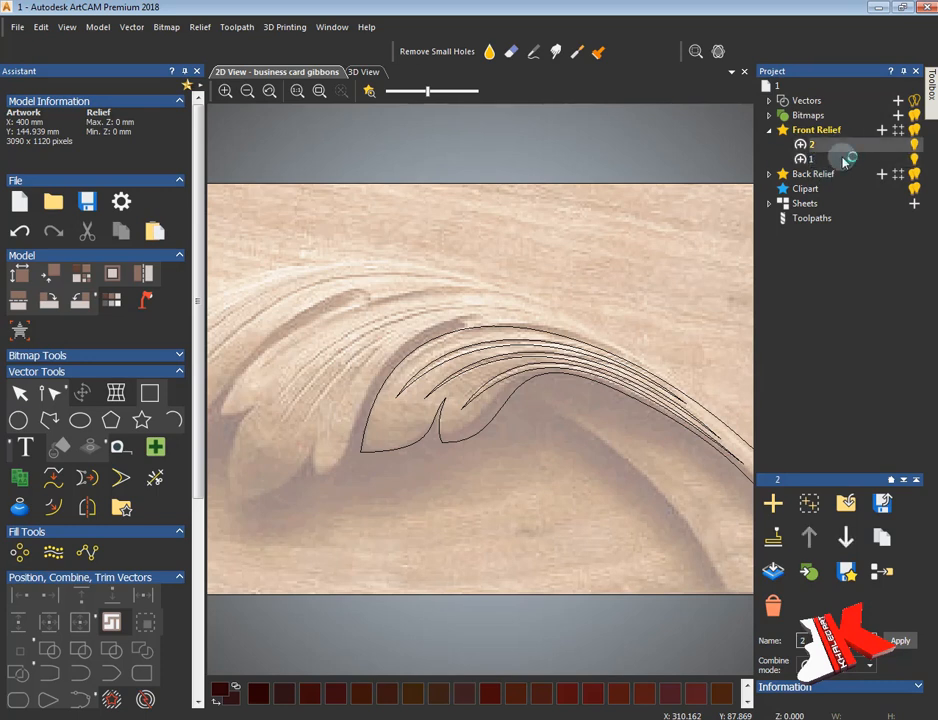
{"action": "left_click", "coordinate": [493, 401]}
{"action": "scroll", "coordinate": [481, 415], "scroll_direction": "down", "scroll_amount": 2}
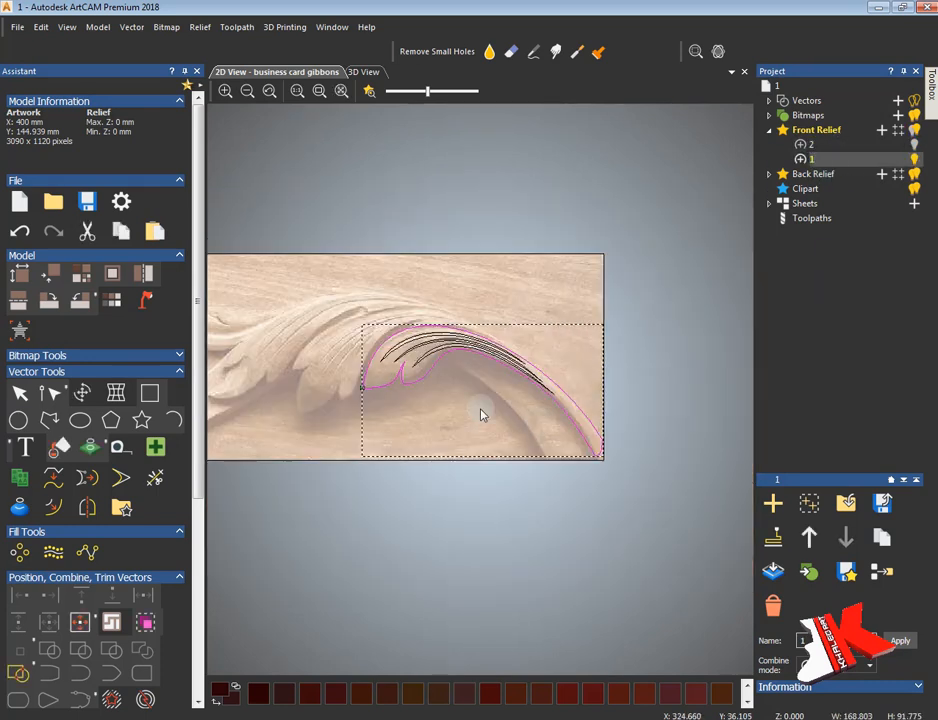
{"action": "left_click_drag", "start_coordinate": [430, 92], "coordinate": [388, 92]}
{"action": "left_click", "coordinate": [197, 625]}
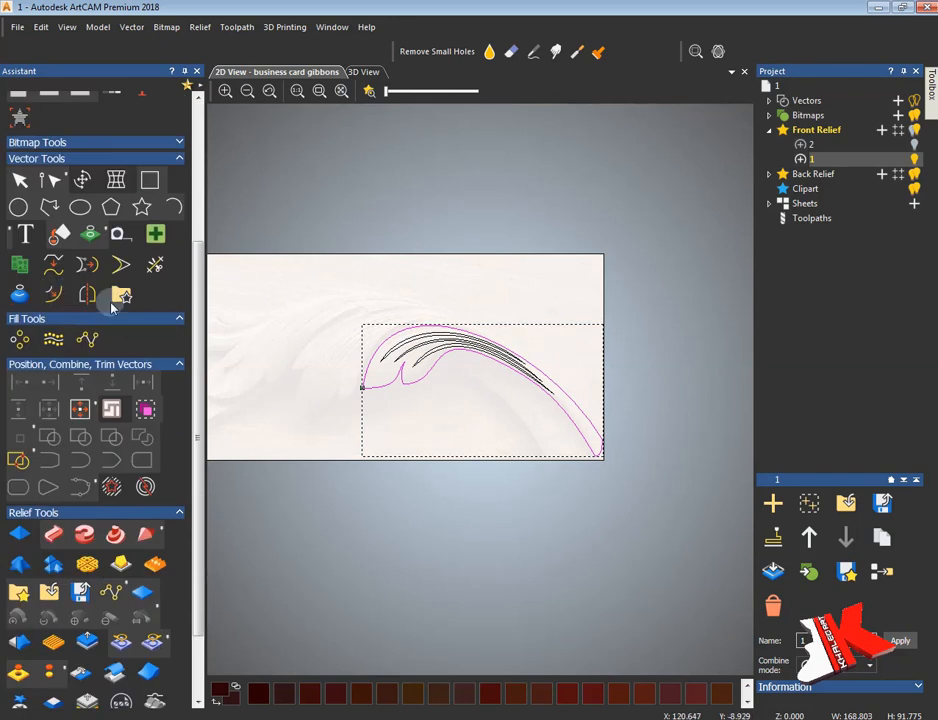
{"action": "left_click", "coordinate": [91, 235]}
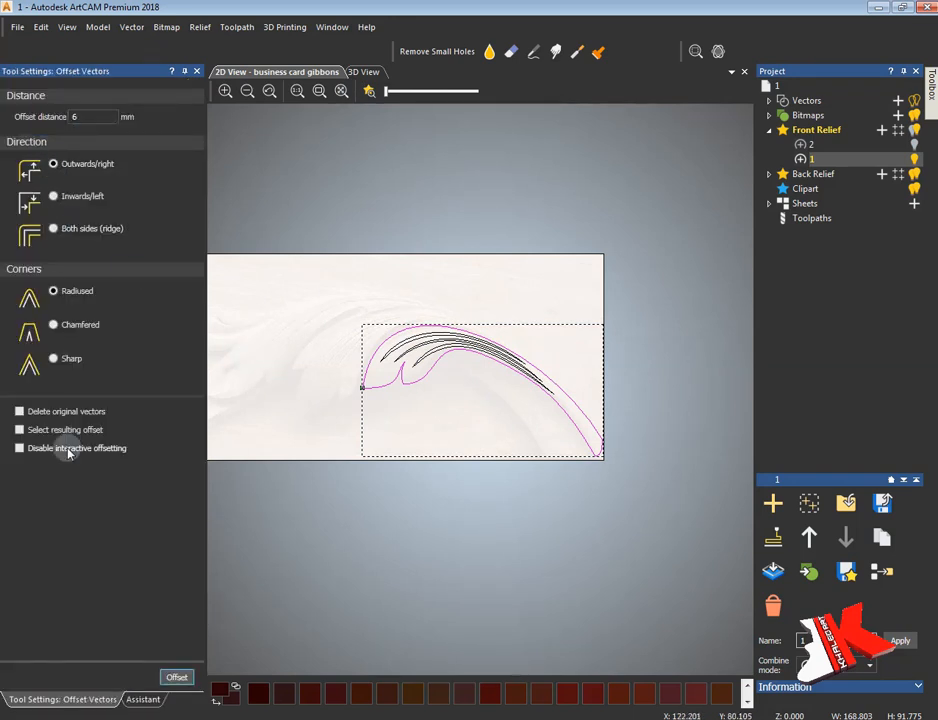
{"action": "left_click", "coordinate": [176, 677]}
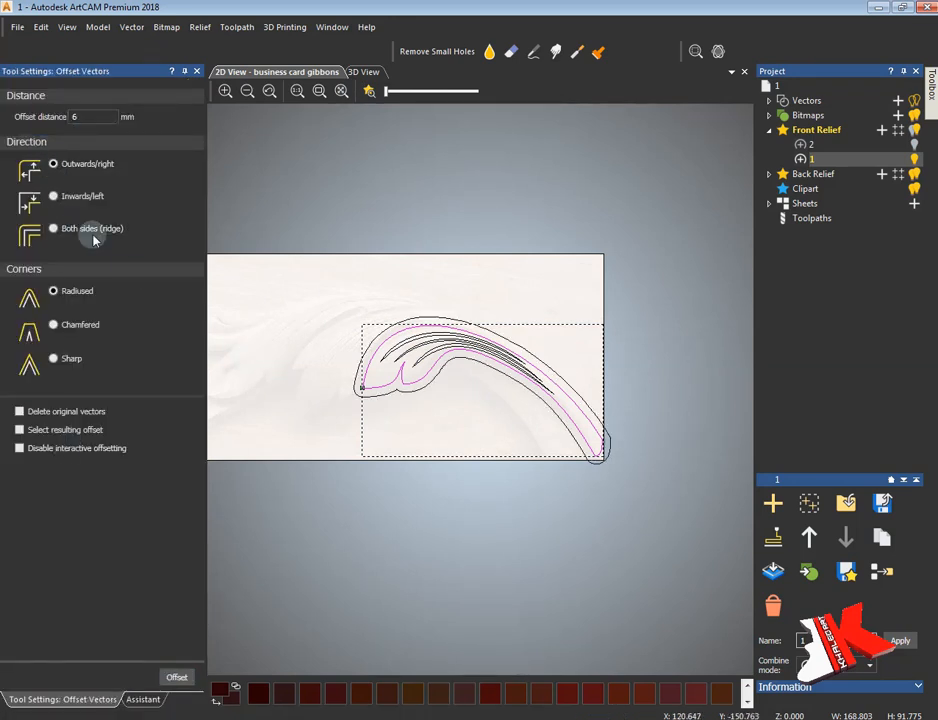
- Cut the offset outline open by removing its rounded section around the end of the stem
{"action": "left_click", "coordinate": [149, 702]}
{"action": "key", "text": "n"}
{"action": "scroll", "coordinate": [618, 458], "scroll_direction": "up", "scroll_amount": 3}
{"action": "left_click", "coordinate": [557, 493]}
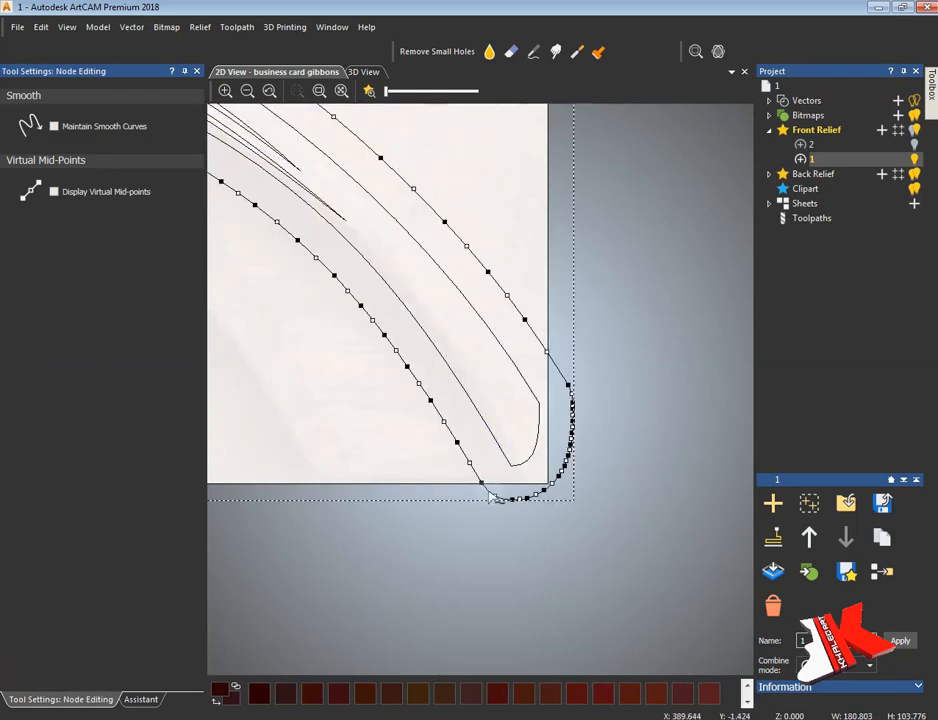
{"action": "scroll", "coordinate": [502, 431], "scroll_direction": "down", "scroll_amount": 5}
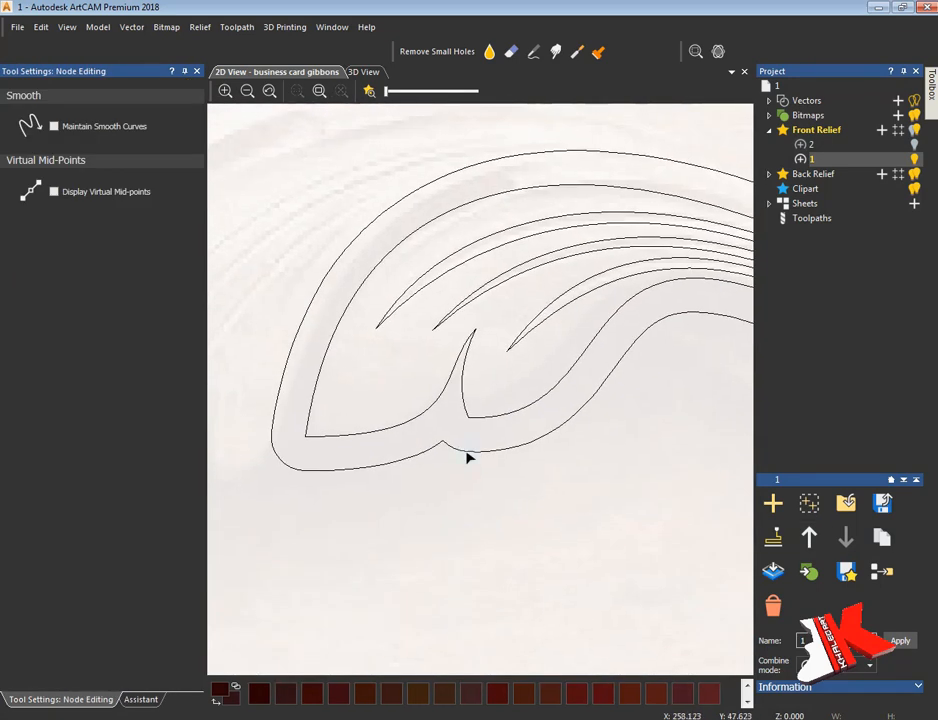
- Remove the offset outline's section beneath the leaf lobes and extend the two open ends down past the leaf
{"action": "key", "text": "r"}
{"action": "left_click", "coordinate": [276, 396]}
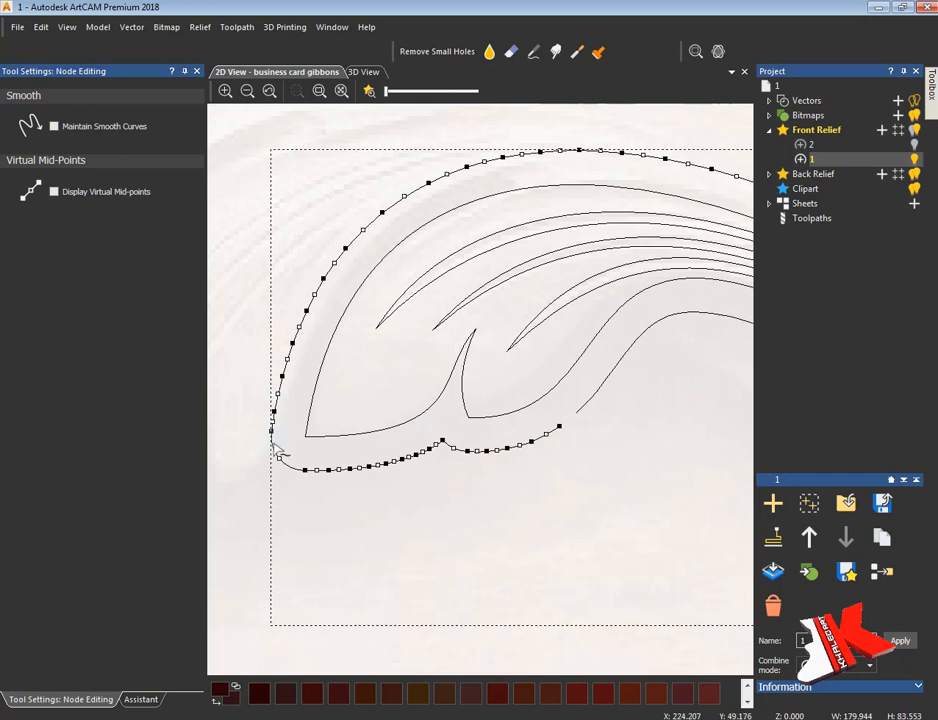
{"action": "key", "text": "r"}
{"action": "key", "text": "Delete"}
{"action": "left_click", "coordinate": [276, 404]}
{"action": "left_click", "coordinate": [583, 410]}
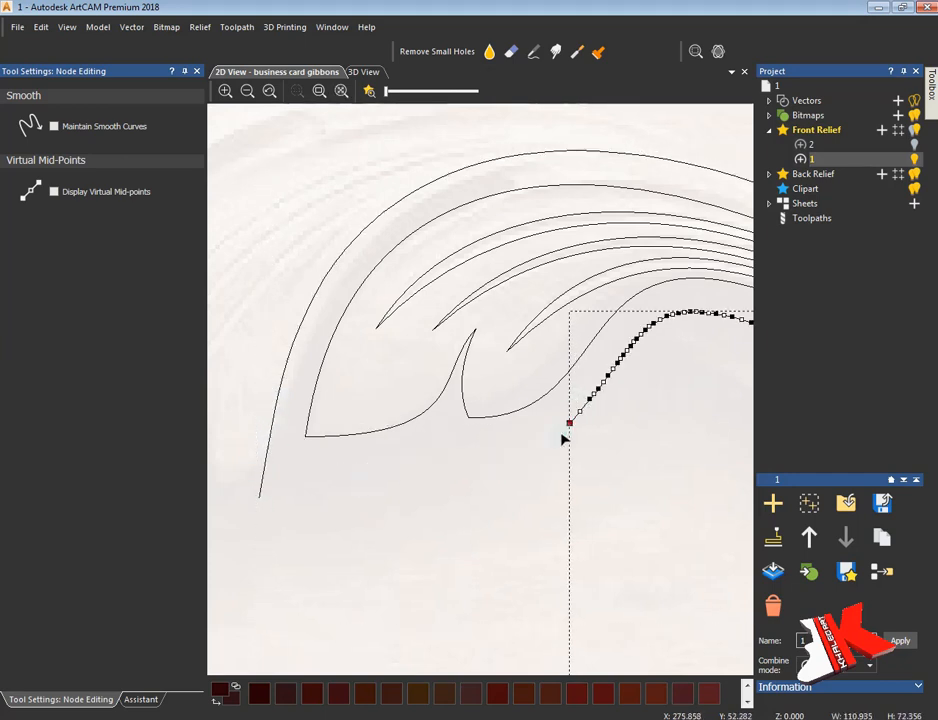
{"action": "scroll", "coordinate": [480, 480], "scroll_direction": "down", "scroll_amount": 6}
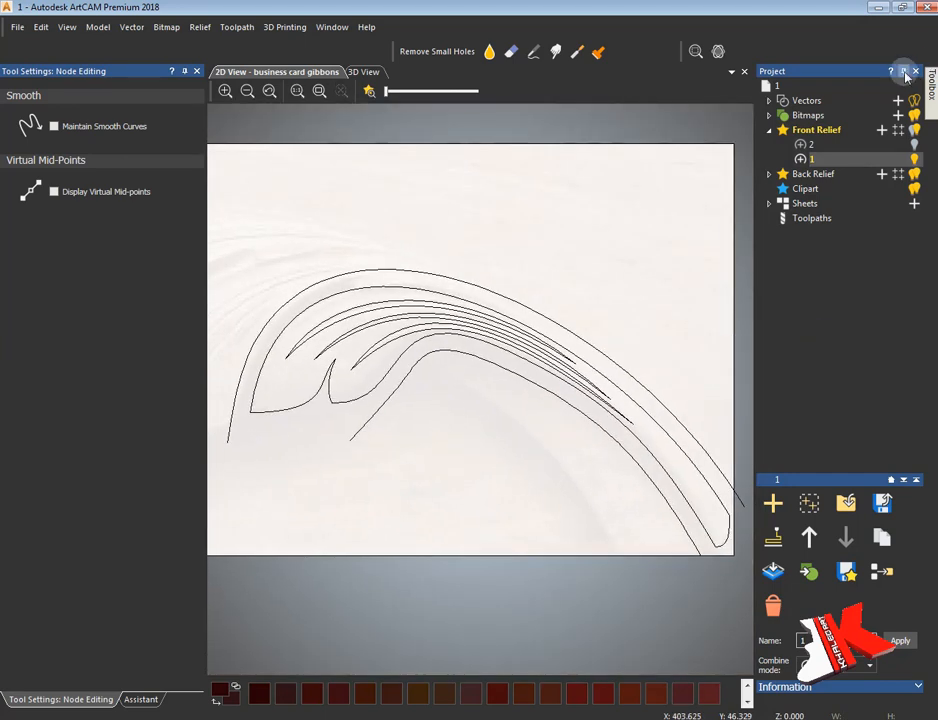
- Collapse the project tree and draw a rectangle about 89 mm wide and 8.5 mm high above the leaf
{"action": "left_click", "coordinate": [905, 77]}
{"action": "left_click", "coordinate": [141, 699]}
{"action": "left_click", "coordinate": [176, 207]}
{"action": "left_click_drag", "start_coordinate": [427, 173], "coordinate": [735, 208]}
{"action": "left_click", "coordinate": [175, 425]}
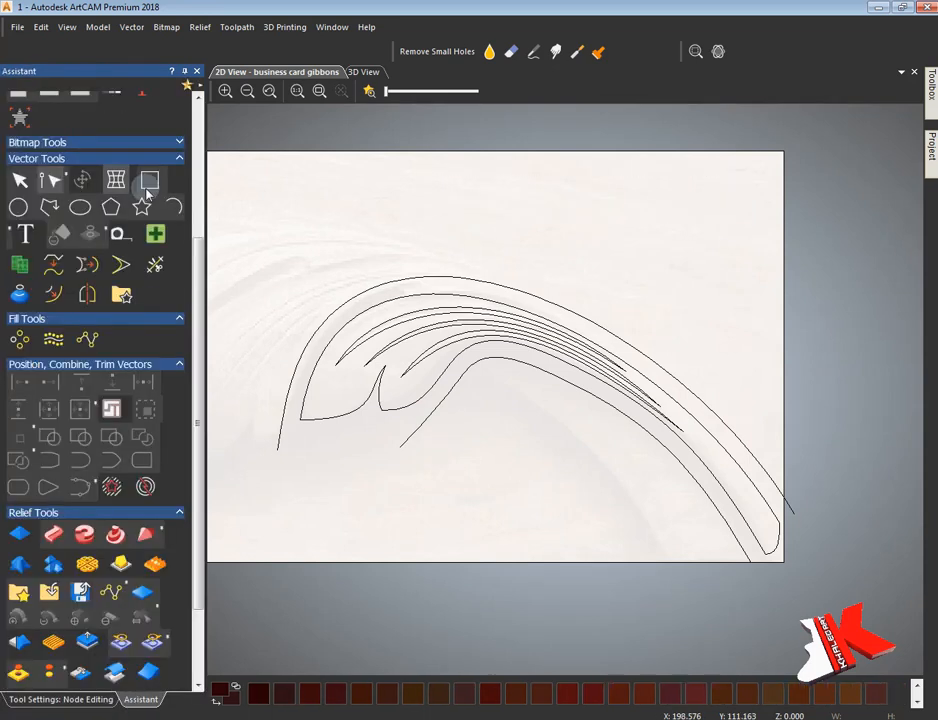
{"action": "left_click", "coordinate": [147, 190]}
{"action": "left_click_drag", "start_coordinate": [472, 180], "coordinate": [725, 204]}
- Remove the long rectangle's bottom edge and lower its upper corners to form an open profile with short sides
{"action": "key", "text": "n"}
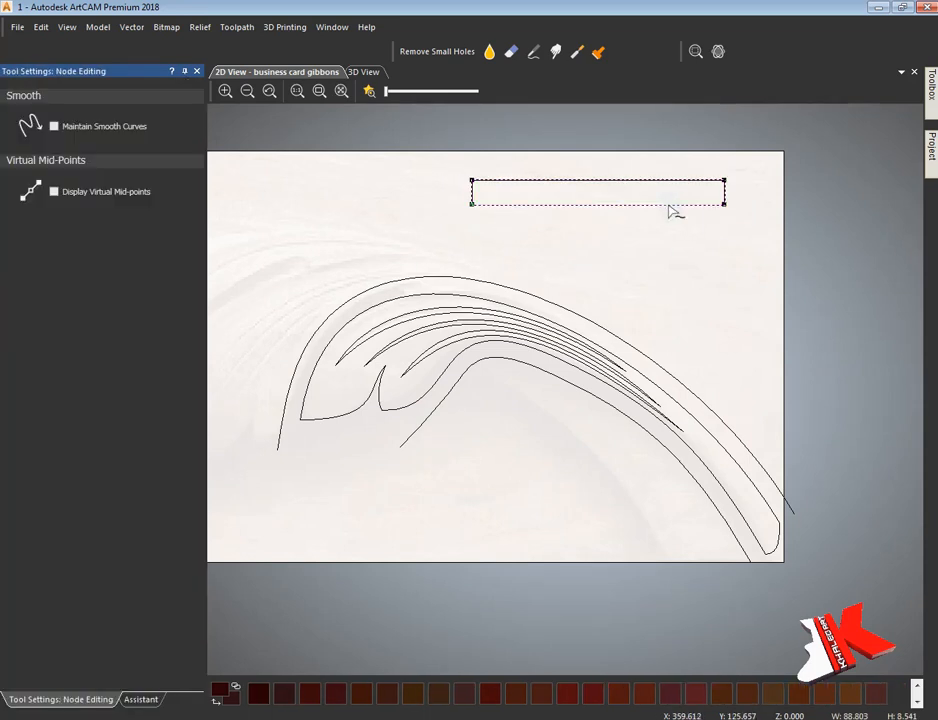
{"action": "key", "text": "Down"}
{"action": "key", "text": "Down"}
{"action": "key", "text": "Down"}
{"action": "key", "text": "Down"}
{"action": "scroll", "coordinate": [473, 176], "scroll_direction": "up", "scroll_amount": 2}
{"action": "left_click", "coordinate": [465, 205]}
{"action": "key", "text": "Down"}
{"action": "key", "text": "Down"}
{"action": "key", "text": "Down"}
{"action": "key", "text": "Down"}
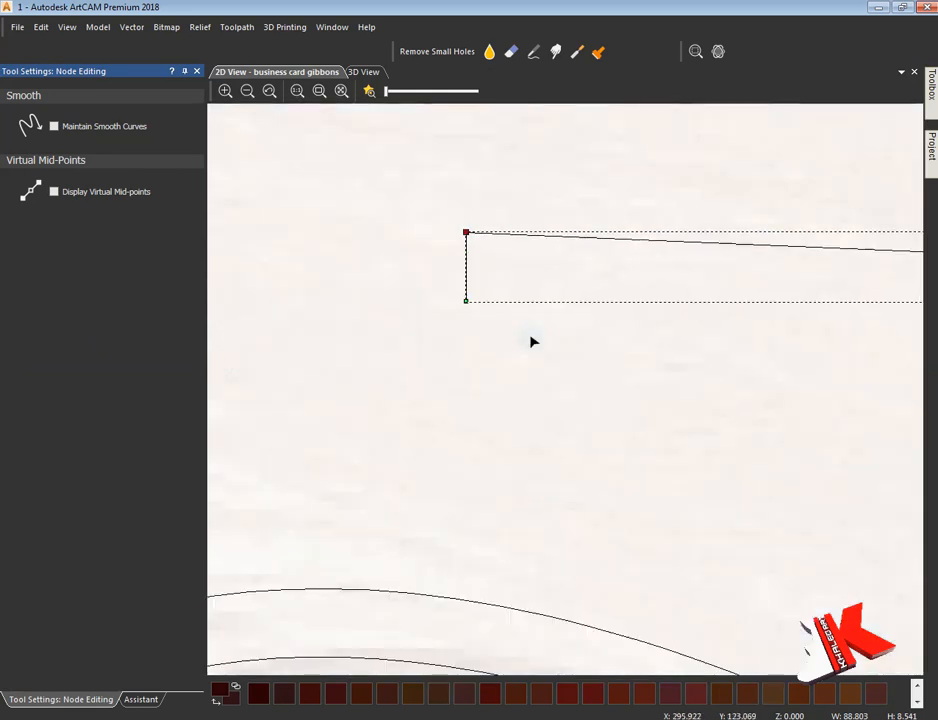
- Convert the open profile's top edge to a curve and bow it upward, tapering toward the stem side
{"action": "key", "text": "b"}
{"action": "scroll", "coordinate": [690, 318], "scroll_direction": "down", "scroll_amount": 2}
{"action": "scroll", "coordinate": [703, 328], "scroll_direction": "up", "scroll_amount": 2}
{"action": "left_click_drag", "start_coordinate": [536, 350], "coordinate": [517, 276]}
{"action": "scroll", "coordinate": [683, 443], "scroll_direction": "down", "scroll_amount": 2}
{"action": "left_click", "coordinate": [649, 304]}
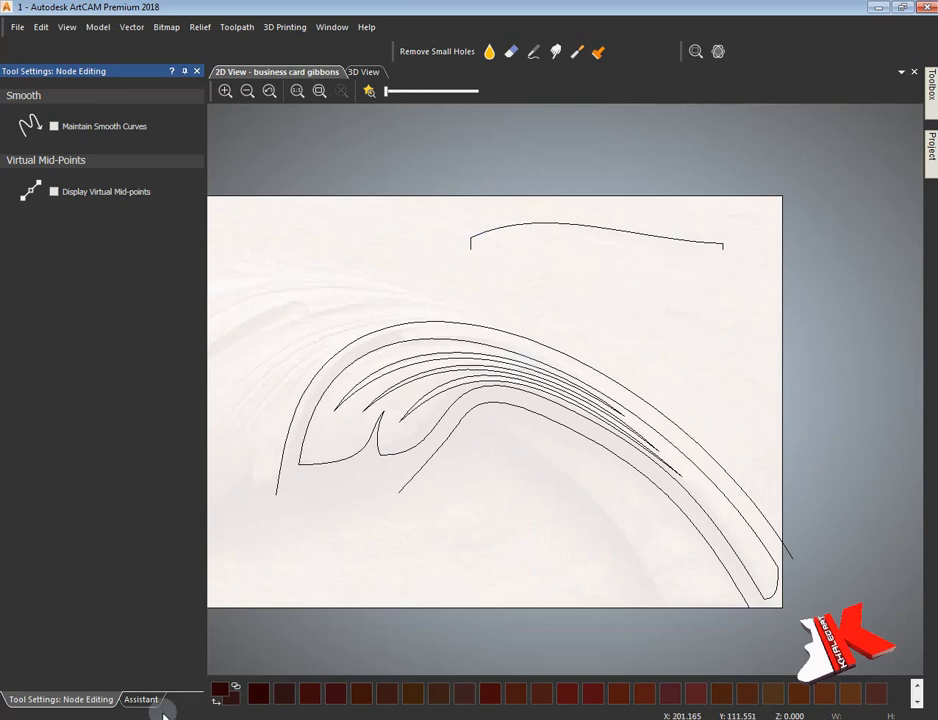
- Draw a small rectangle about 9.8 mm wide and 10.6 mm high between the long profile and the leaf
{"action": "left_click", "coordinate": [141, 700]}
{"action": "left_click", "coordinate": [149, 180]}
{"action": "left_click_drag", "start_coordinate": [673, 292], "coordinate": [701, 322]}
{"action": "left_click", "coordinate": [20, 180]}
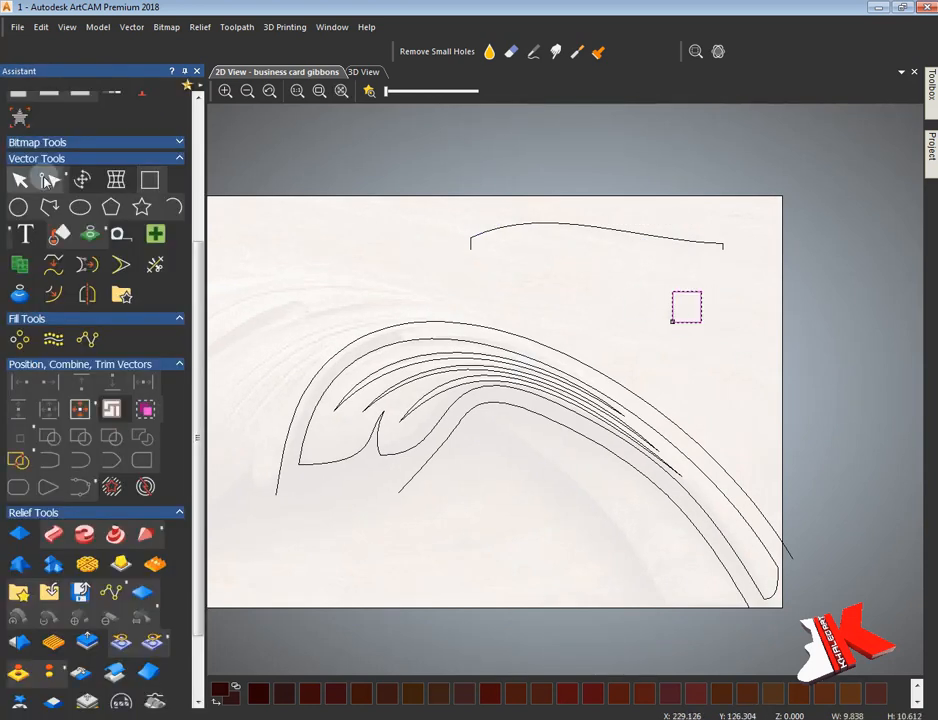
- Turn the small rectangle into an open arch by rounding its top edge into an arc and removing its bottom edge
{"action": "left_click", "coordinate": [50, 180]}
{"action": "left_click", "coordinate": [142, 699]}
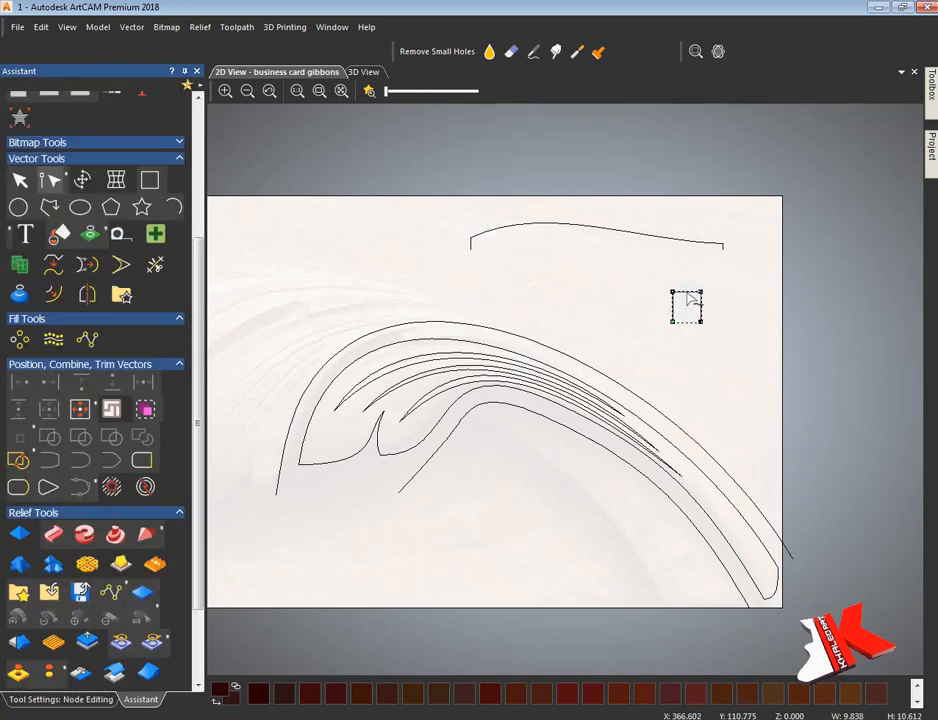
{"action": "scroll", "coordinate": [686, 281], "scroll_direction": "up", "scroll_amount": 2}
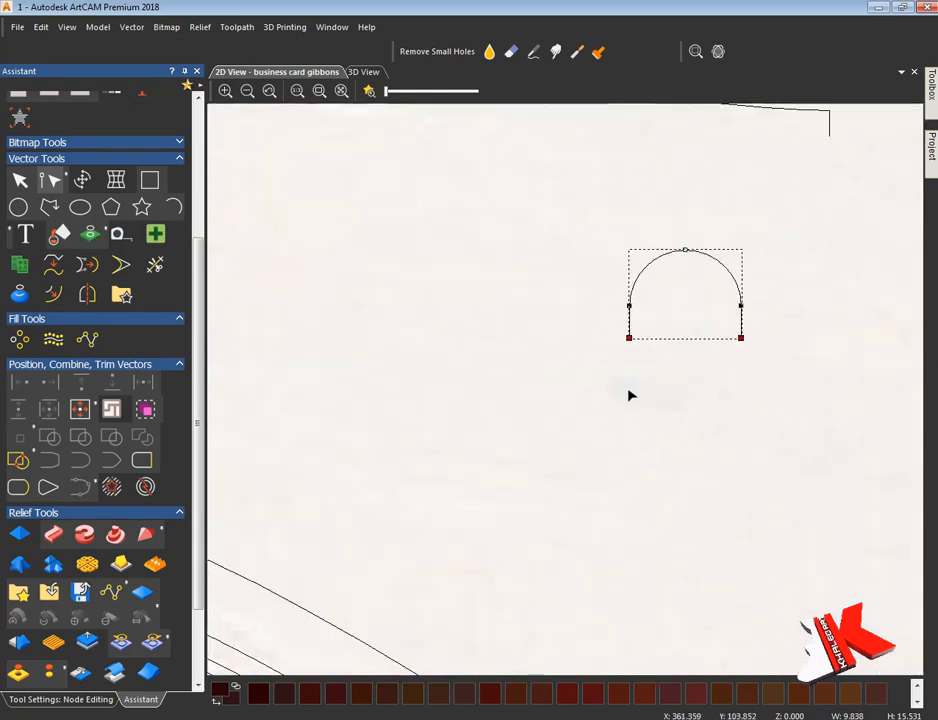
{"action": "key", "text": "n"}
- Duplicate the arch beside the original and scale the copy to about 180% width and 153% height
{"action": "left_click_drag", "start_coordinate": [630, 321], "coordinate": [355, 318], "text": "ctrl"}
{"action": "key", "text": "t"}
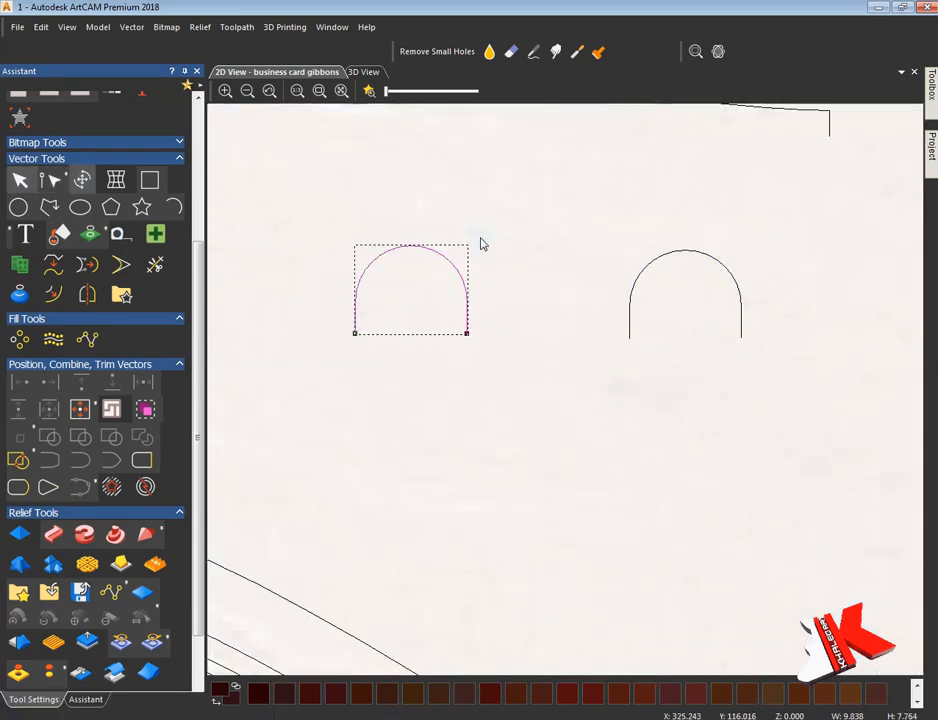
{"action": "left_click_drag", "start_coordinate": [478, 291], "coordinate": [556, 290]}
{"action": "left_click_drag", "start_coordinate": [455, 245], "coordinate": [455, 199]}
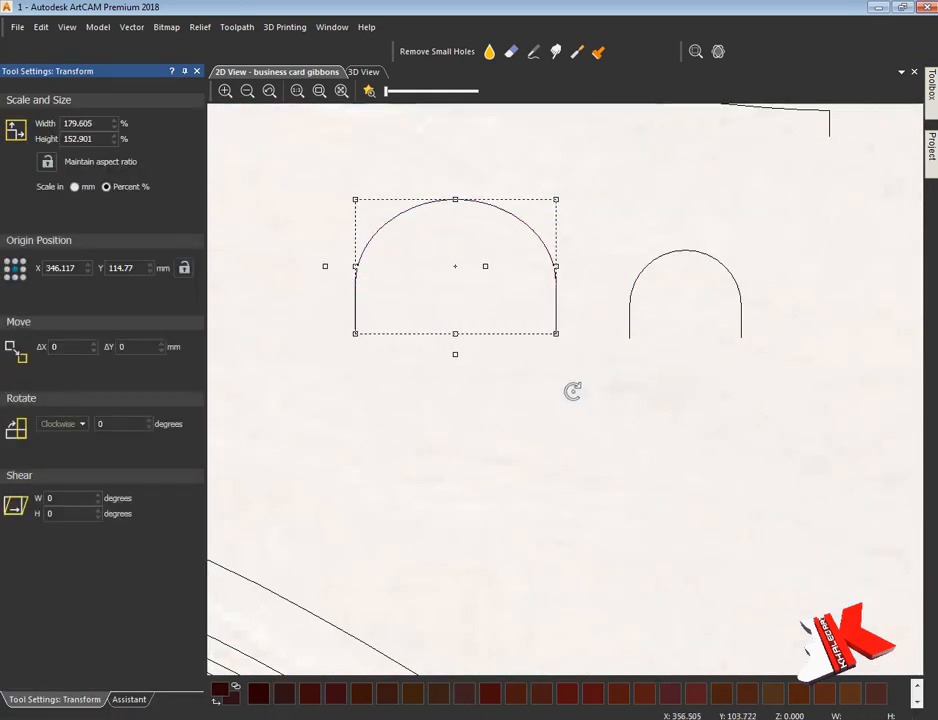
{"action": "left_click", "coordinate": [573, 391]}
- Show the leaf rails and profile vectors in the 3D view at a tilted angle without the background image
{"action": "scroll", "coordinate": [571, 392], "scroll_direction": "down", "scroll_amount": 2}
{"action": "middle_click_drag", "start_coordinate": [610, 411], "coordinate": [697, 295]}
{"action": "left_click", "coordinate": [364, 72]}
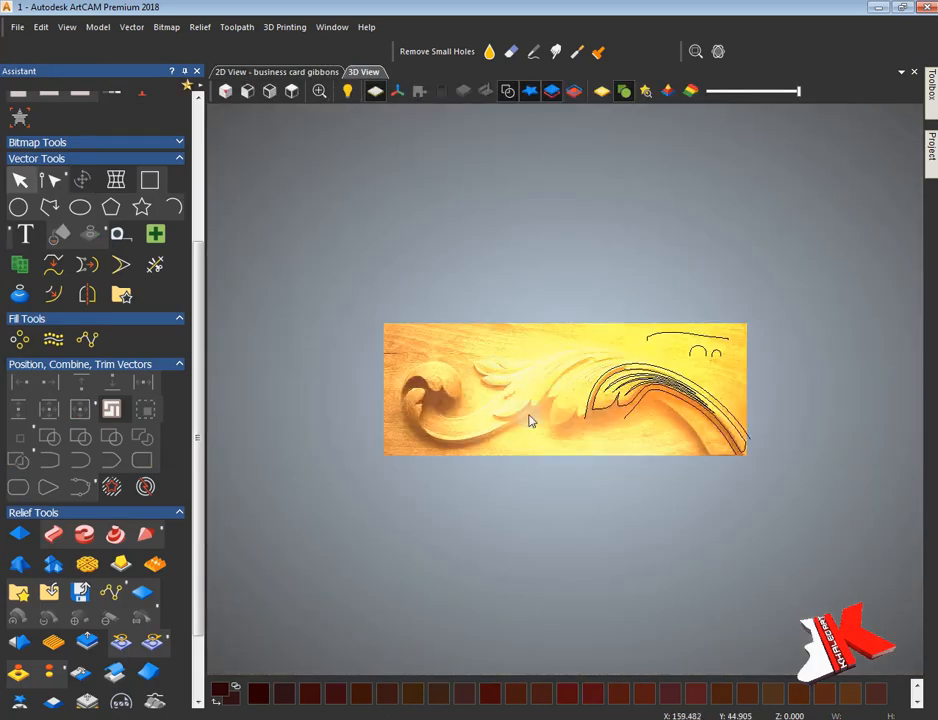
{"action": "mouse_move", "coordinate": [706, 419]}
{"action": "left_mouse_down"}
{"action": "mouse_move", "coordinate": [787, 274]}
{"action": "mouse_move", "coordinate": [675, 388]}
{"action": "left_mouse_up"}
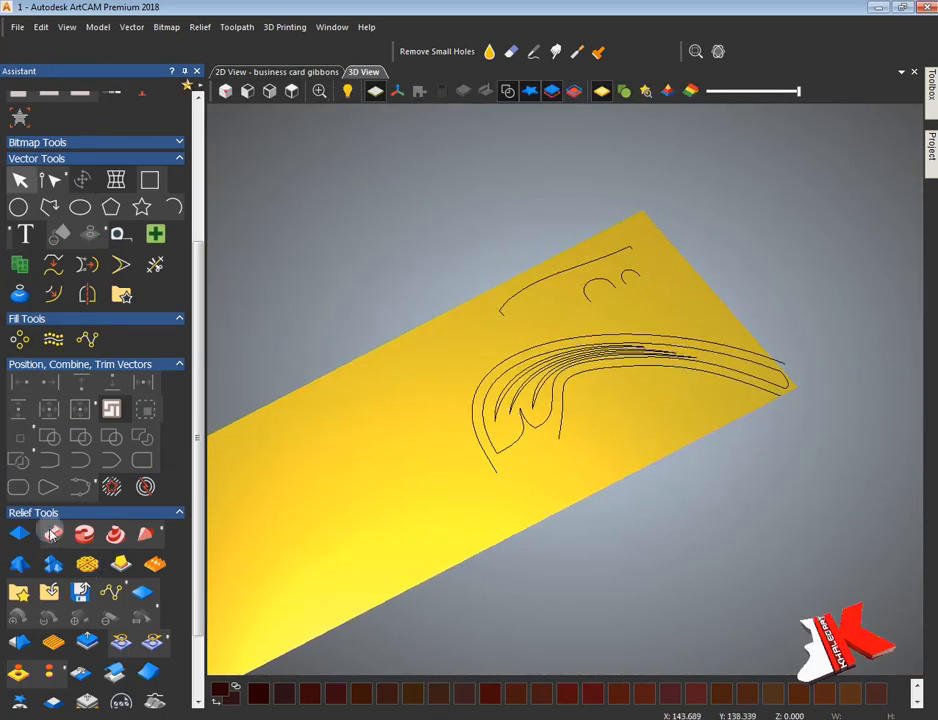
- Set up a two-rail sweep with the outer and inner offset rails, the long profile as Z modulation, and height scaling with width off
{"action": "left_click", "coordinate": [50, 533]}
{"action": "left_click", "coordinate": [650, 386]}
{"action": "left_click", "coordinate": [102, 160]}
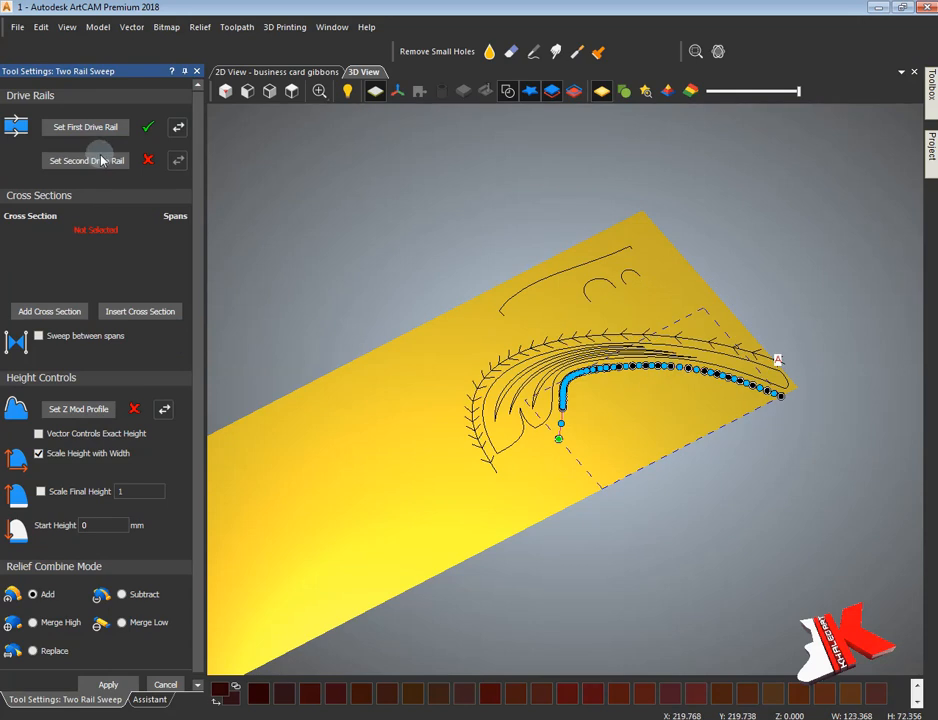
{"action": "left_click", "coordinate": [577, 279]}
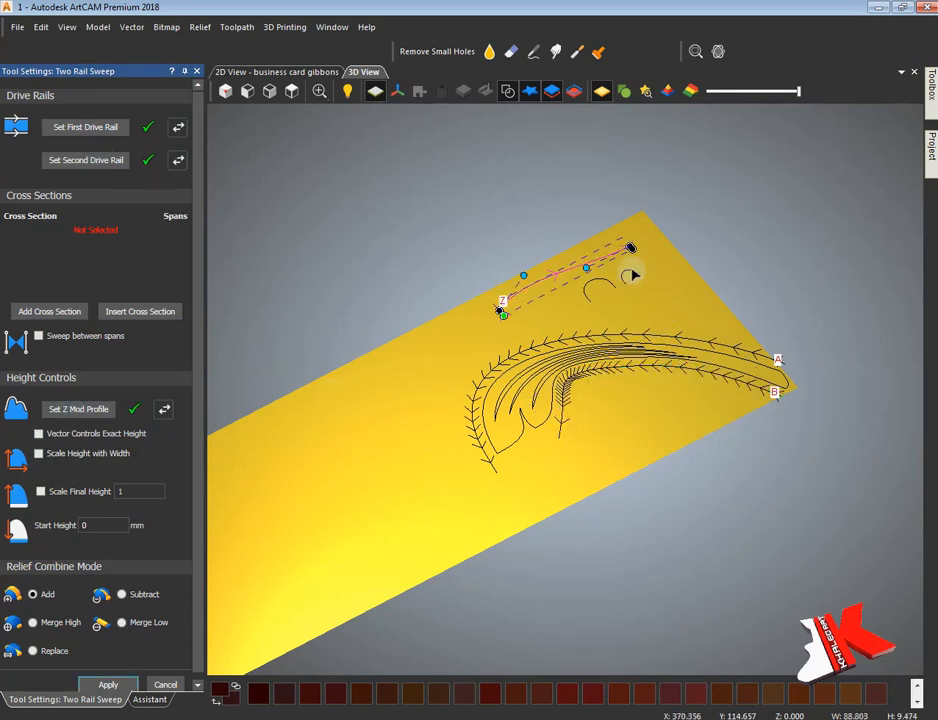
- Use the small arch at the stem and the large arch at the leaf tip as the only two cross sections, removing the intermediate ones
{"action": "left_click", "coordinate": [43, 313]}
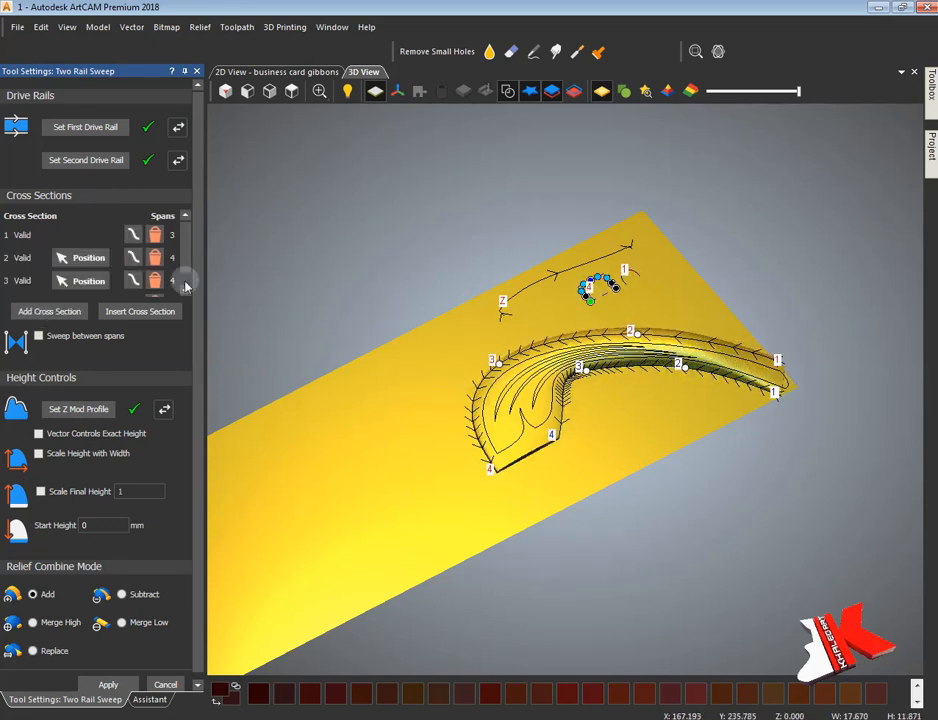
{"action": "left_click", "coordinate": [187, 290]}
{"action": "left_click", "coordinate": [156, 285]}
{"action": "left_click", "coordinate": [168, 260]}
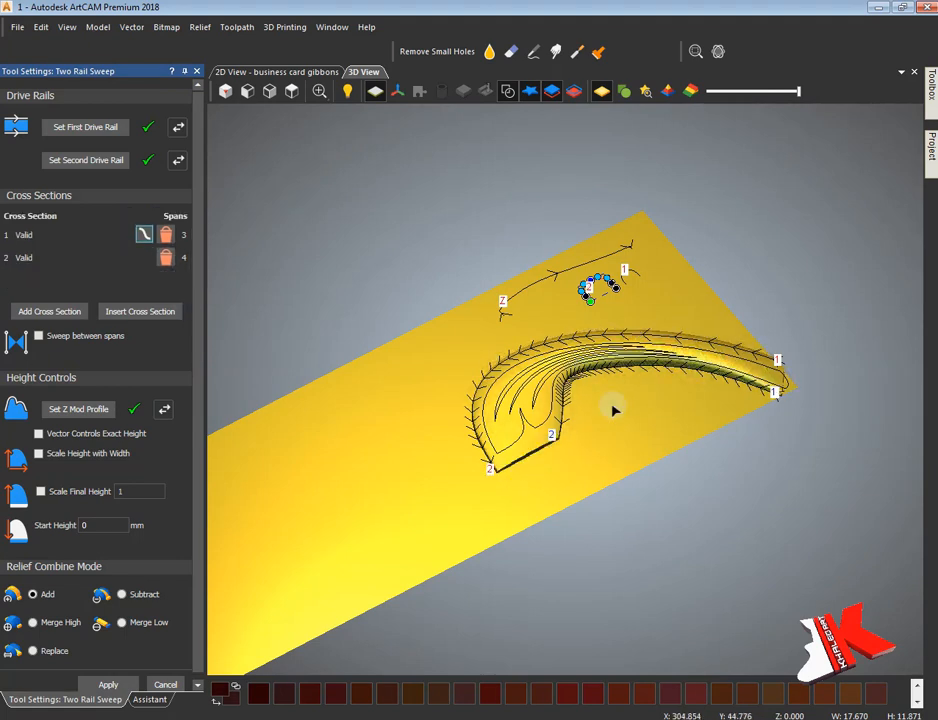
- Reverse the Z modulation profile's direction and raise the top of the large arch cross section
{"action": "left_click", "coordinate": [596, 463]}
{"action": "middle_click_drag", "start_coordinate": [594, 464], "coordinate": [616, 470]}
{"action": "left_click_drag", "start_coordinate": [616, 470], "coordinate": [699, 421]}
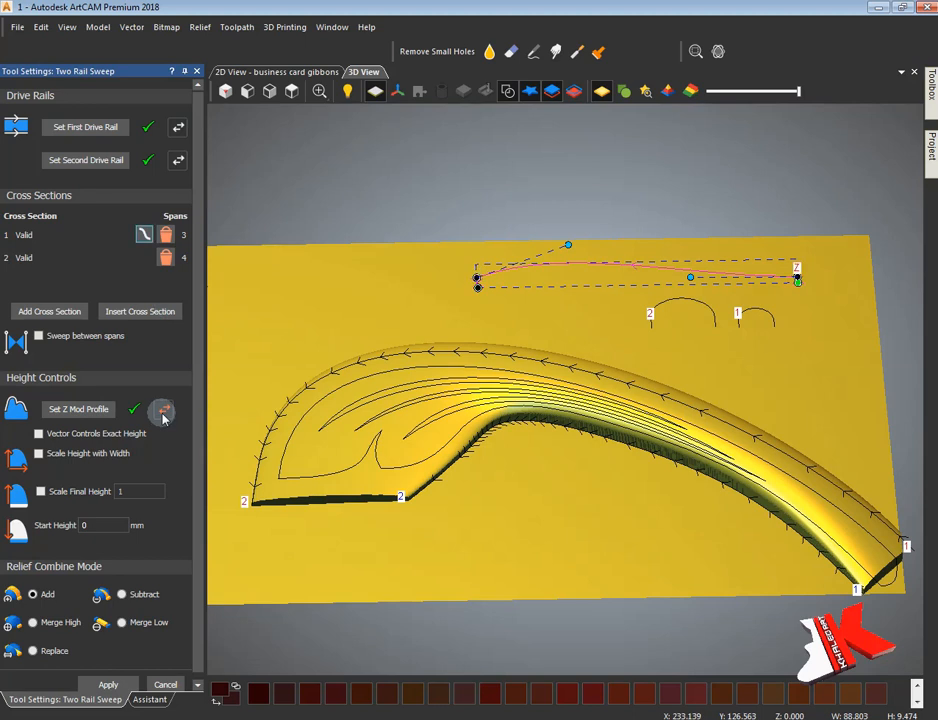
{"action": "left_click", "coordinate": [680, 298]}
{"action": "left_click_drag", "start_coordinate": [682, 298], "coordinate": [682, 283]}
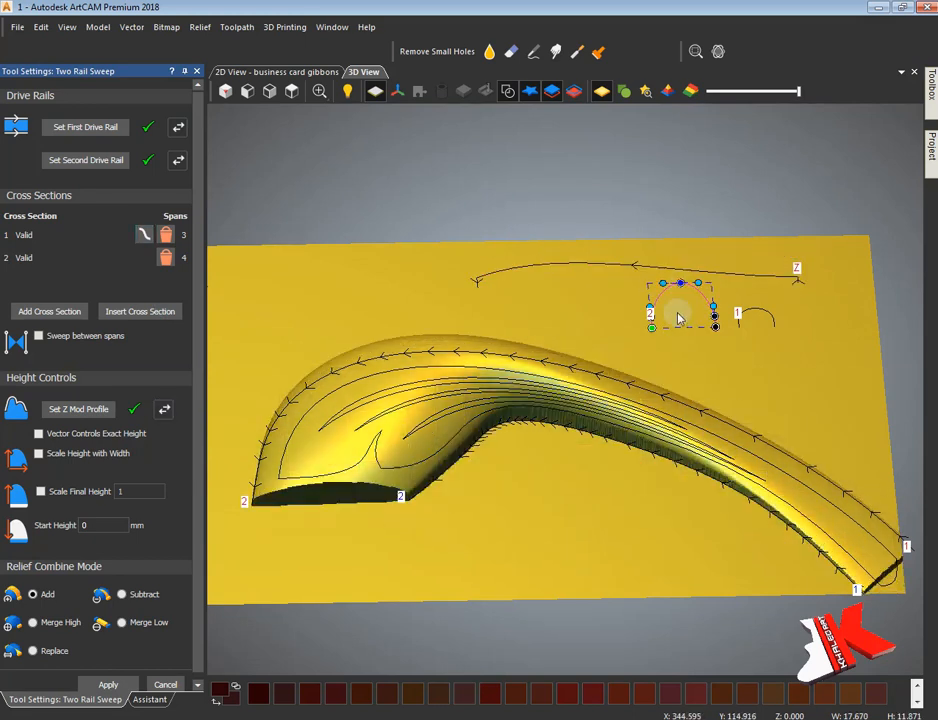
- Raise the long profile's curve and its stem end, and make the small arch cross section taller
{"action": "left_click", "coordinate": [626, 267]}
{"action": "left_click_drag", "start_coordinate": [567, 245], "coordinate": [561, 209]}
{"action": "scroll", "coordinate": [812, 270], "scroll_direction": "up", "scroll_amount": 5}
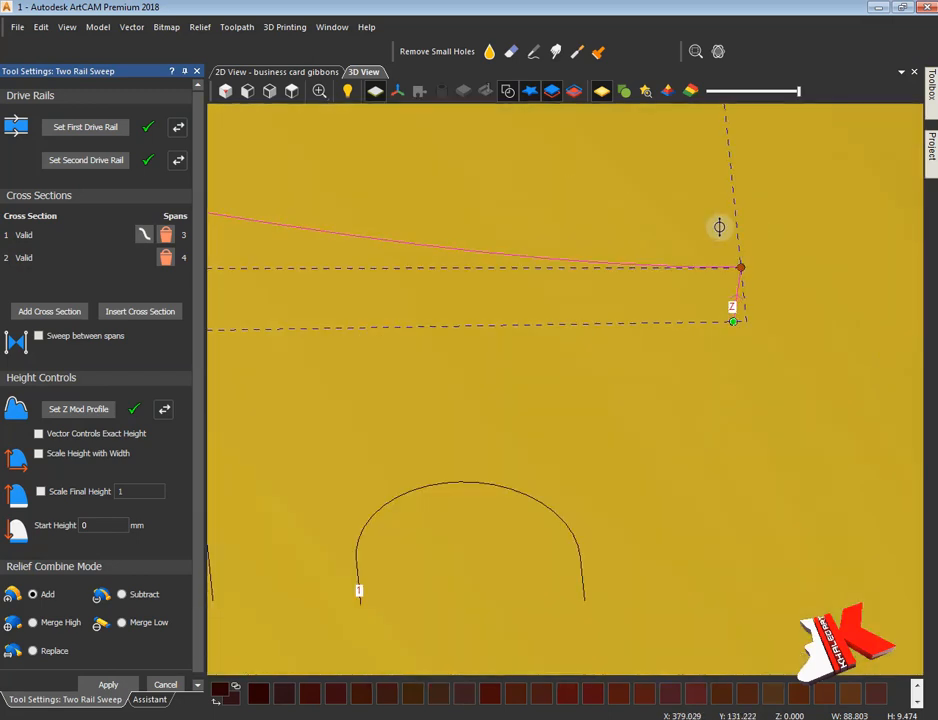
{"action": "left_click_drag", "start_coordinate": [719, 227], "coordinate": [726, 182]}
{"action": "scroll", "coordinate": [638, 380], "scroll_direction": "down", "scroll_amount": 7}
{"action": "scroll", "coordinate": [555, 402], "scroll_direction": "up", "scroll_amount": 8}
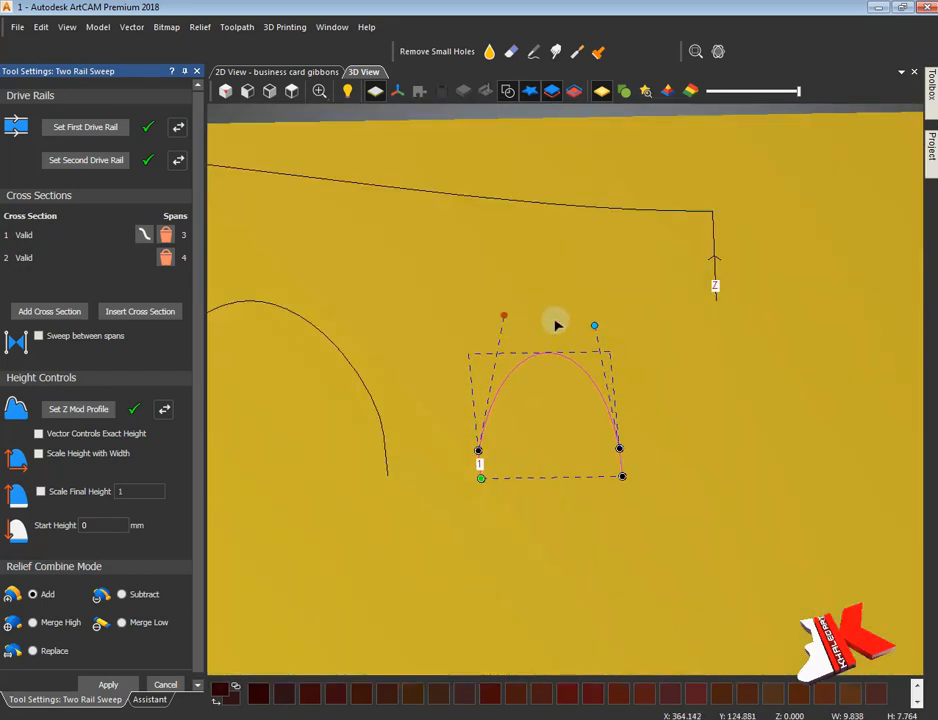
{"action": "scroll", "coordinate": [556, 410], "scroll_direction": "down", "scroll_amount": 7}
- Bulge the leaf-tip end of the long Z profile upward, making the profile about 17.2 mm high
{"action": "left_click_drag", "start_coordinate": [580, 475], "coordinate": [583, 645]}
{"action": "left_click", "coordinate": [652, 303]}
{"action": "left_click_drag", "start_coordinate": [663, 271], "coordinate": [596, 242]}
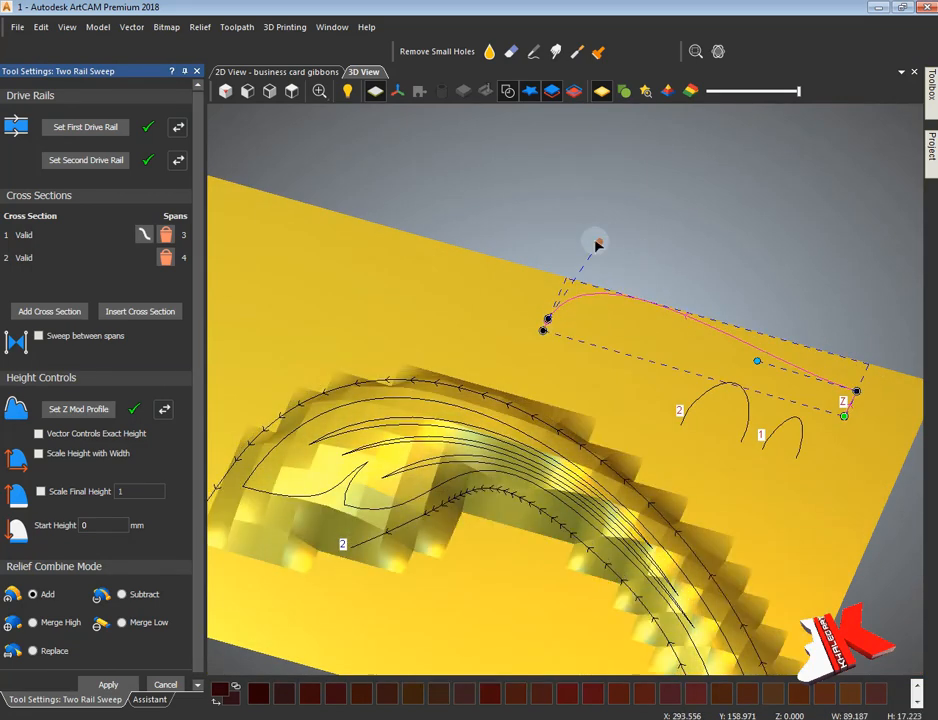
{"action": "left_click_drag", "start_coordinate": [475, 455], "coordinate": [658, 326]}
{"action": "scroll", "coordinate": [729, 315], "scroll_direction": "up", "scroll_amount": 6}
{"action": "left_click_drag", "start_coordinate": [743, 330], "coordinate": [736, 308]}
{"action": "scroll", "coordinate": [513, 438], "scroll_direction": "down", "scroll_amount": 7}
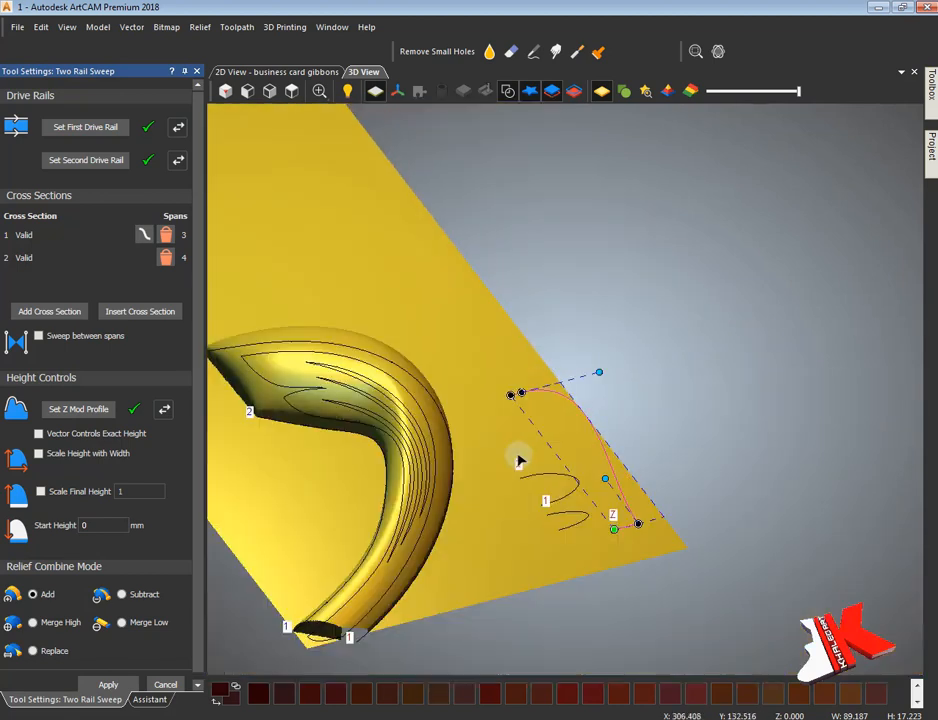
- Raise the crown of the large arch cross section to make it about 18 mm high
{"action": "left_click_drag", "start_coordinate": [461, 524], "coordinate": [360, 504]}
{"action": "scroll", "coordinate": [486, 331], "scroll_direction": "up", "scroll_amount": 8}
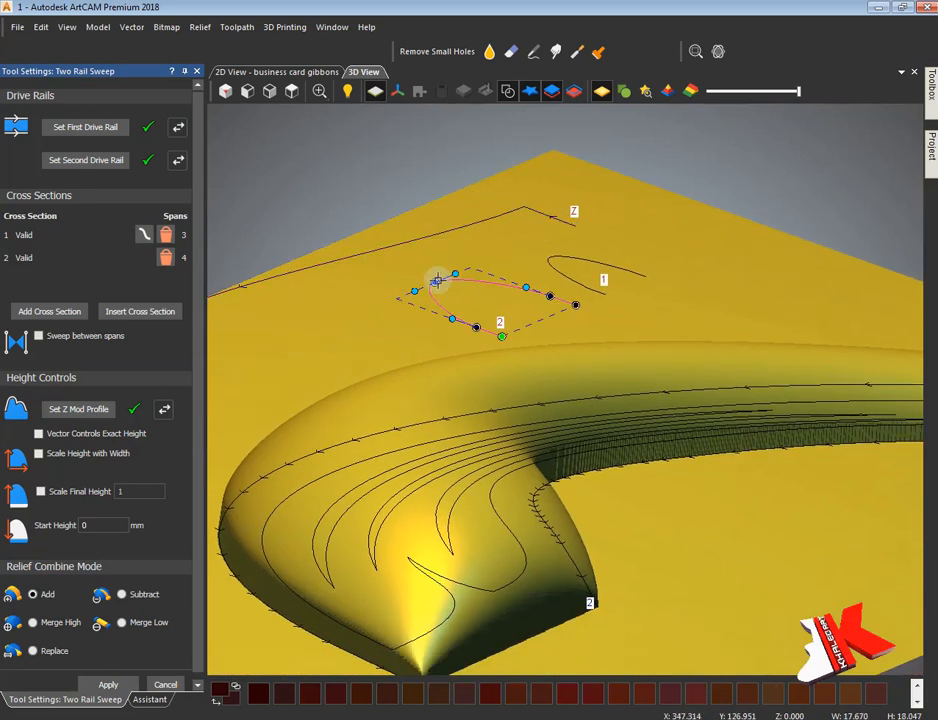
{"action": "left_click_drag", "start_coordinate": [421, 279], "coordinate": [414, 273]}
{"action": "left_click_drag", "start_coordinate": [381, 300], "coordinate": [446, 262]}
{"action": "key", "text": "2"}
- Refine the long Z profile's curve and ends, making it about 18.8 mm high
{"action": "scroll", "coordinate": [650, 386], "scroll_direction": "up", "scroll_amount": 3}
{"action": "middle_click_drag", "start_coordinate": [642, 458], "coordinate": [444, 494]}
{"action": "left_click_drag", "start_coordinate": [662, 215], "coordinate": [677, 216]}
{"action": "left_click_drag", "start_coordinate": [738, 212], "coordinate": [595, 396]}
{"action": "scroll", "coordinate": [808, 416], "scroll_direction": "up", "scroll_amount": 2}
{"action": "scroll", "coordinate": [624, 479], "scroll_direction": "down", "scroll_amount": 4}
{"action": "scroll", "coordinate": [595, 396], "scroll_direction": "up", "scroll_amount": 2}
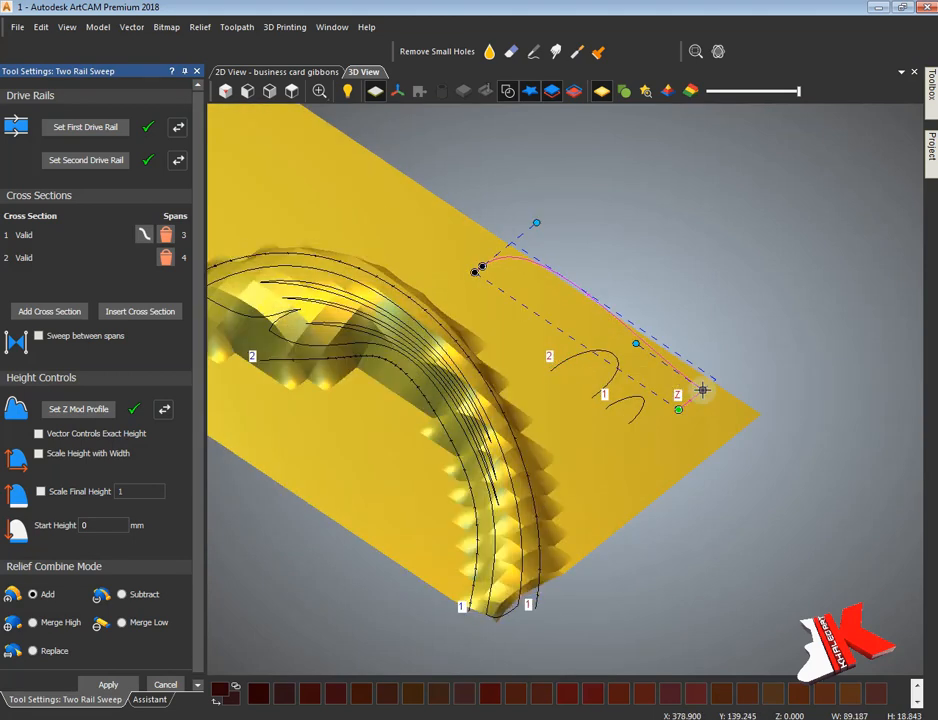
- Finish the two-rail sweep and show only the swept relief, without vectors or the zero plane
{"action": "left_click_drag", "start_coordinate": [654, 395], "coordinate": [623, 356]}
{"action": "left_click", "coordinate": [172, 684]}
{"action": "left_click_drag", "start_coordinate": [560, 640], "coordinate": [534, 366]}
{"action": "mouse_move", "coordinate": [578, 446]}
{"action": "left_mouse_down"}
{"action": "mouse_move", "coordinate": [320, 440]}
{"action": "mouse_move", "coordinate": [637, 126]}
{"action": "mouse_move", "coordinate": [706, 492]}
{"action": "mouse_move", "coordinate": [827, 407]}
{"action": "left_mouse_up"}
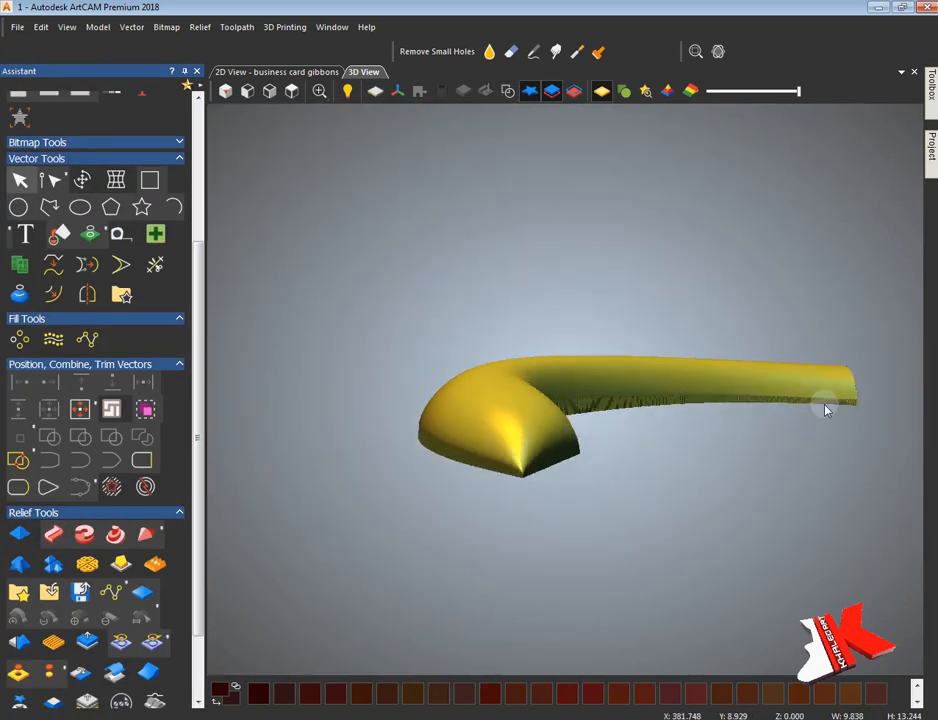
- Preview the relief in the 2D view and draw a rectangle about 300 mm by 182 mm around the swept leaf
{"action": "key", "text": "F2"}
{"action": "left_click", "coordinate": [369, 92]}
{"action": "scroll", "coordinate": [492, 438], "scroll_direction": "down", "scroll_amount": 2}
{"action": "middle_click_drag", "start_coordinate": [492, 438], "coordinate": [498, 409]}
{"action": "left_click", "coordinate": [513, 408]}
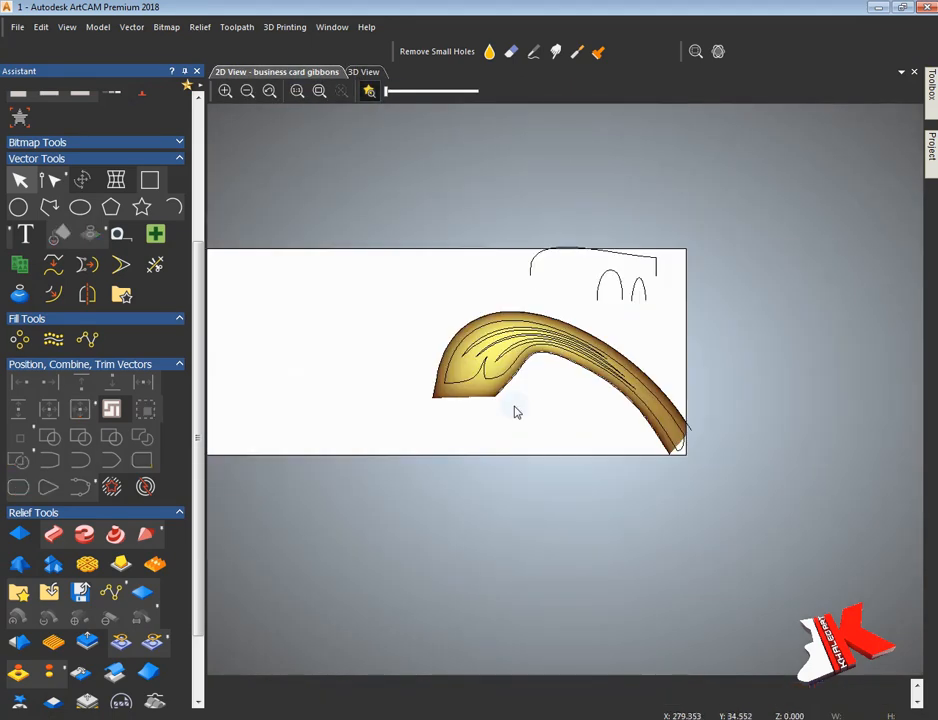
{"action": "left_click", "coordinate": [150, 180]}
{"action": "left_click_drag", "start_coordinate": [789, 490], "coordinate": [363, 233]}
- Flatten the relief between the rectangle and the leaf outline using Scale Relief with a selected-vector mask
{"action": "scroll", "coordinate": [178, 494], "scroll_direction": "down", "scroll_amount": 3}
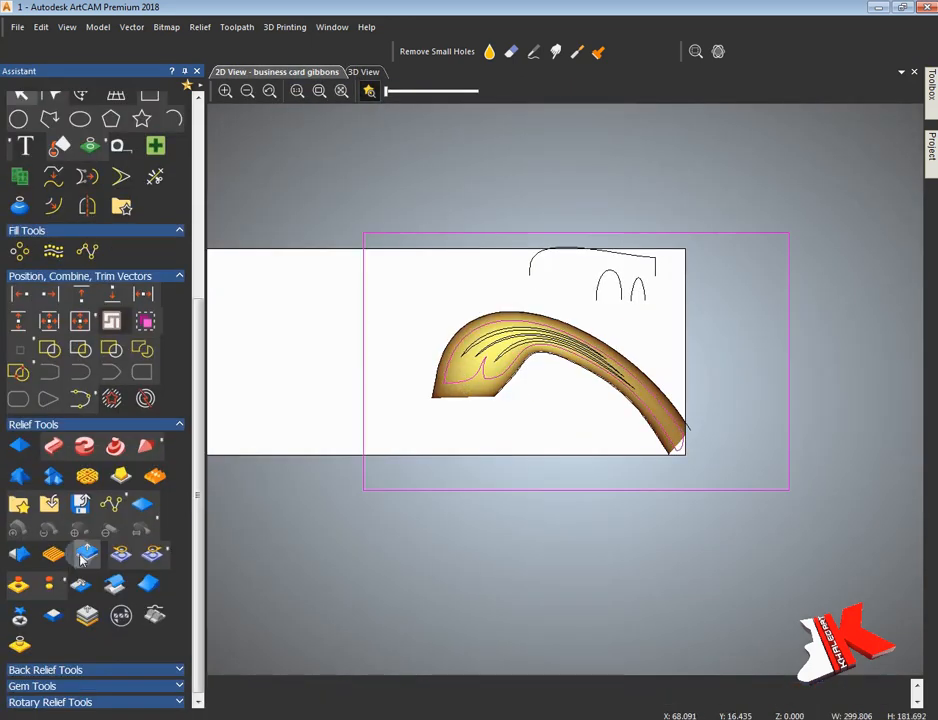
{"action": "left_click", "coordinate": [84, 552]}
{"action": "left_click", "coordinate": [62, 122]}
{"action": "left_click", "coordinate": [96, 161]}
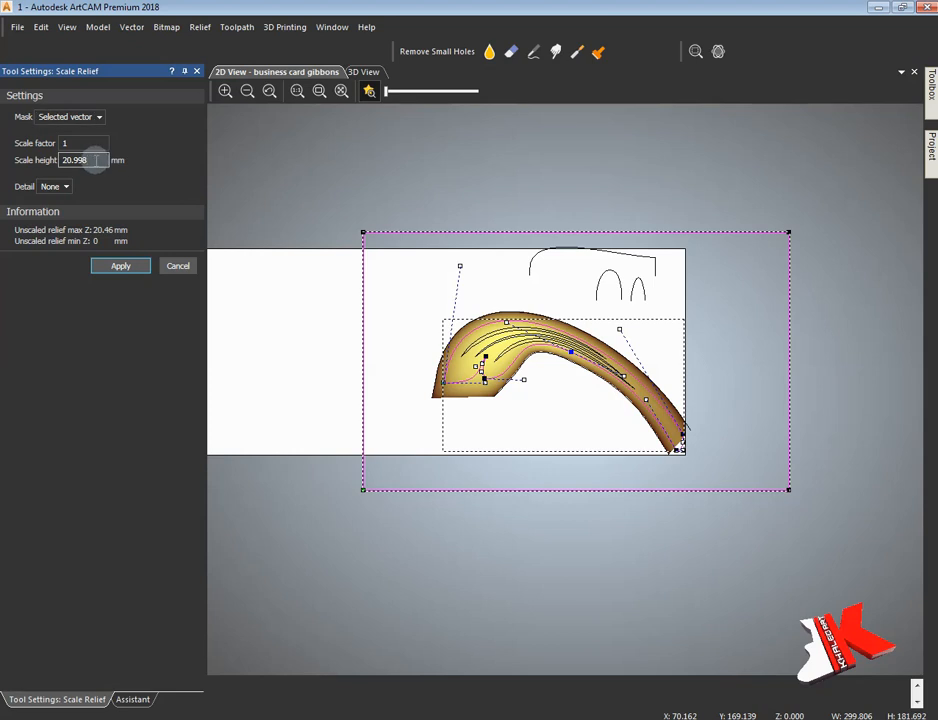
{"action": "left_click", "coordinate": [177, 267]}
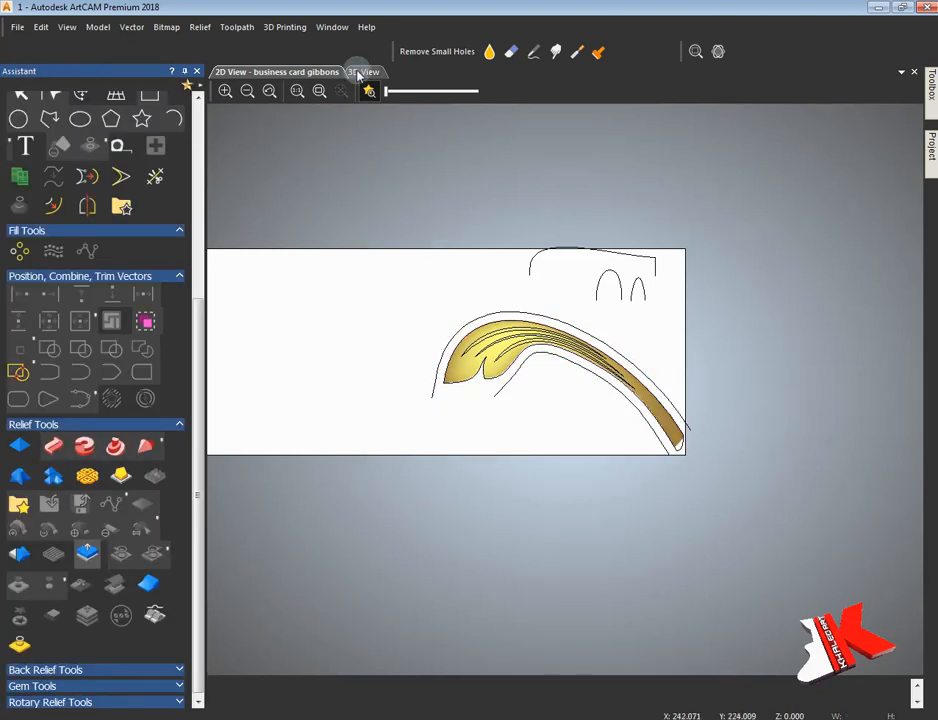
- Add a 20-degree material-adding draft to the walls of the trimmed leaf relief in the 3D view
{"action": "left_click", "coordinate": [364, 72]}
{"action": "left_click_drag", "start_coordinate": [604, 278], "coordinate": [352, 364]}
{"action": "left_click_drag", "start_coordinate": [200, 534], "coordinate": [200, 537]}
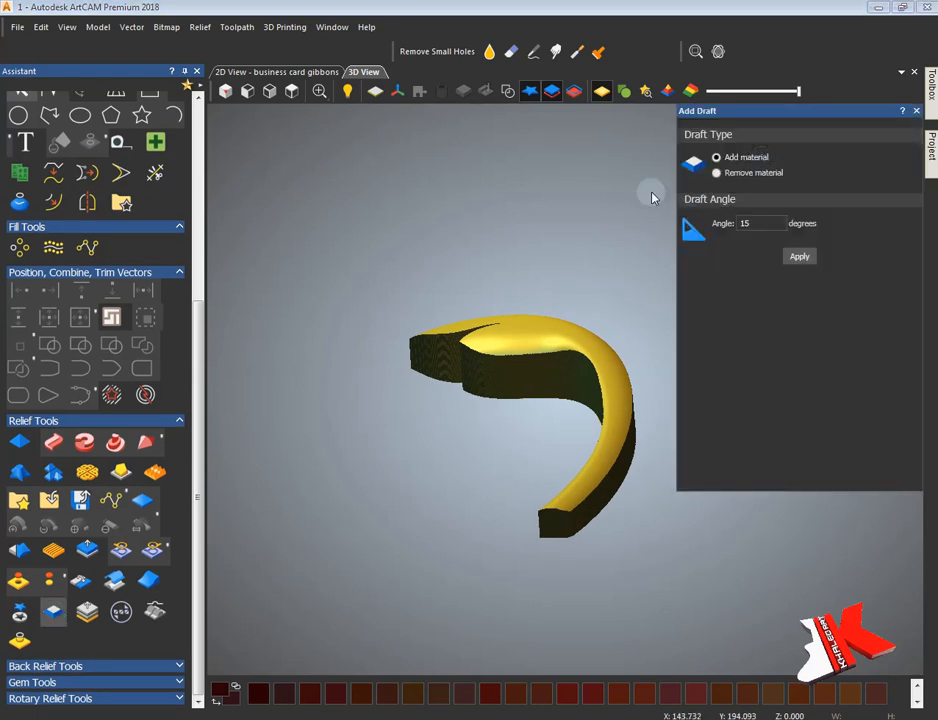
{"action": "left_click", "coordinate": [800, 257]}
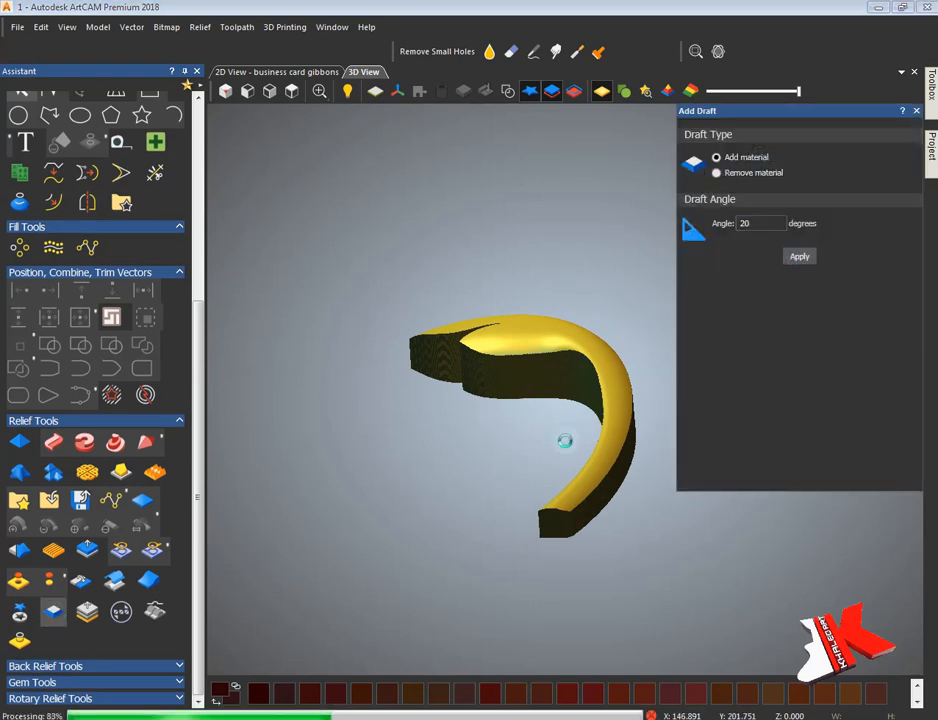
{"action": "left_click", "coordinate": [916, 111]}
- Configure a round smoothing brush with radius 83 pixels, strength 24% and smoothness 98% over a top view of the leaf
{"action": "left_click_drag", "start_coordinate": [582, 438], "coordinate": [445, 590]}
{"action": "scroll", "coordinate": [639, 400], "scroll_direction": "down", "scroll_amount": 5}
{"action": "scroll", "coordinate": [529, 393], "scroll_direction": "up", "scroll_amount": 6}
{"action": "left_click_drag", "start_coordinate": [529, 393], "coordinate": [237, 441]}
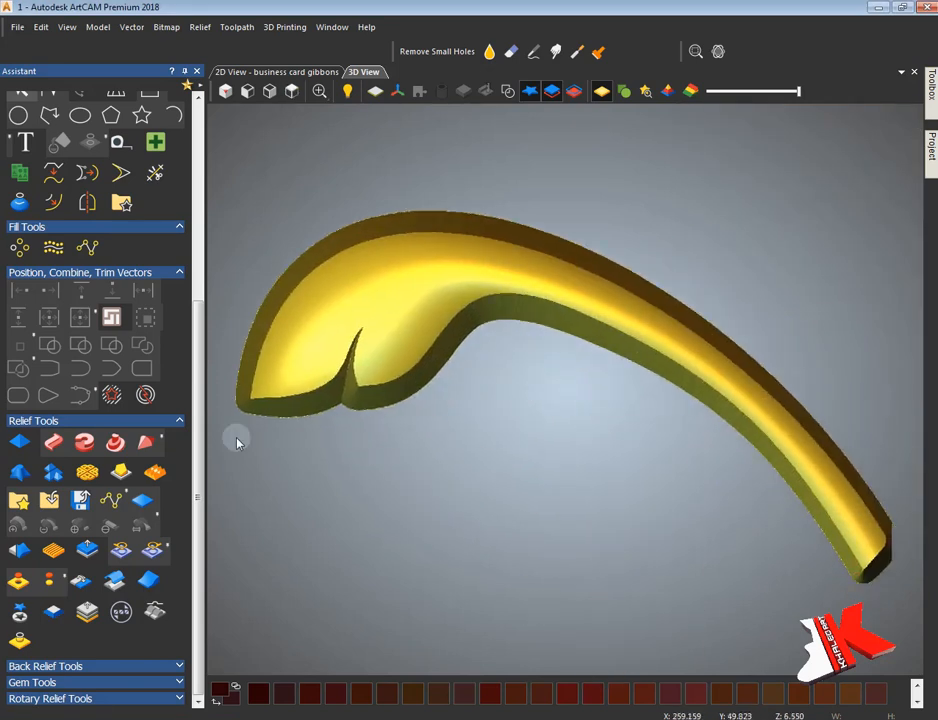
{"action": "left_click", "coordinate": [490, 53]}
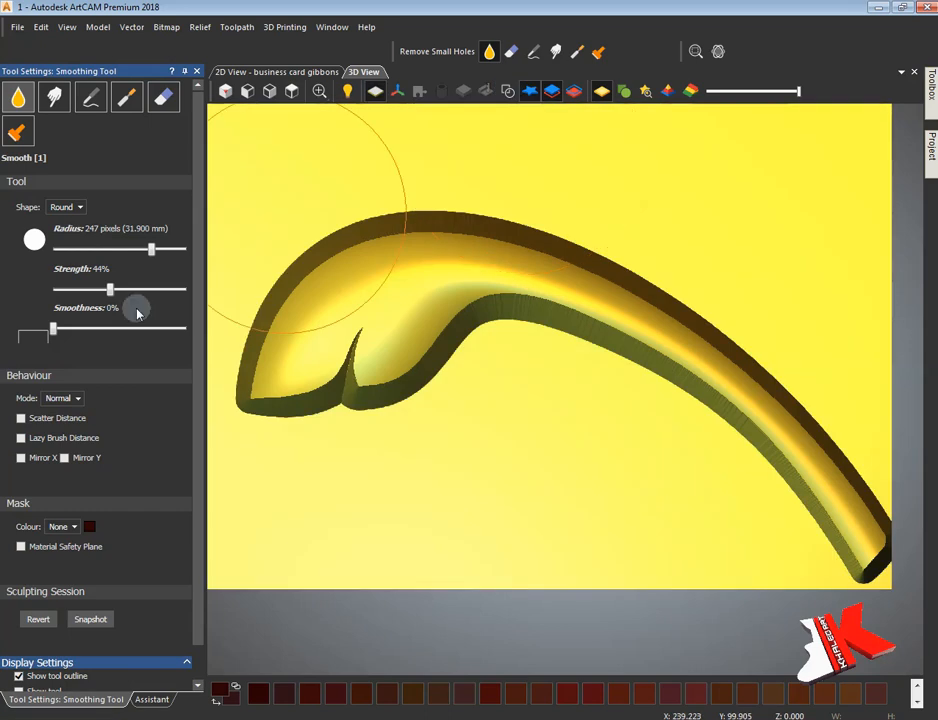
{"action": "left_click_drag", "start_coordinate": [86, 291], "coordinate": [84, 290]}
{"action": "left_click_drag", "start_coordinate": [128, 250], "coordinate": [102, 250]}
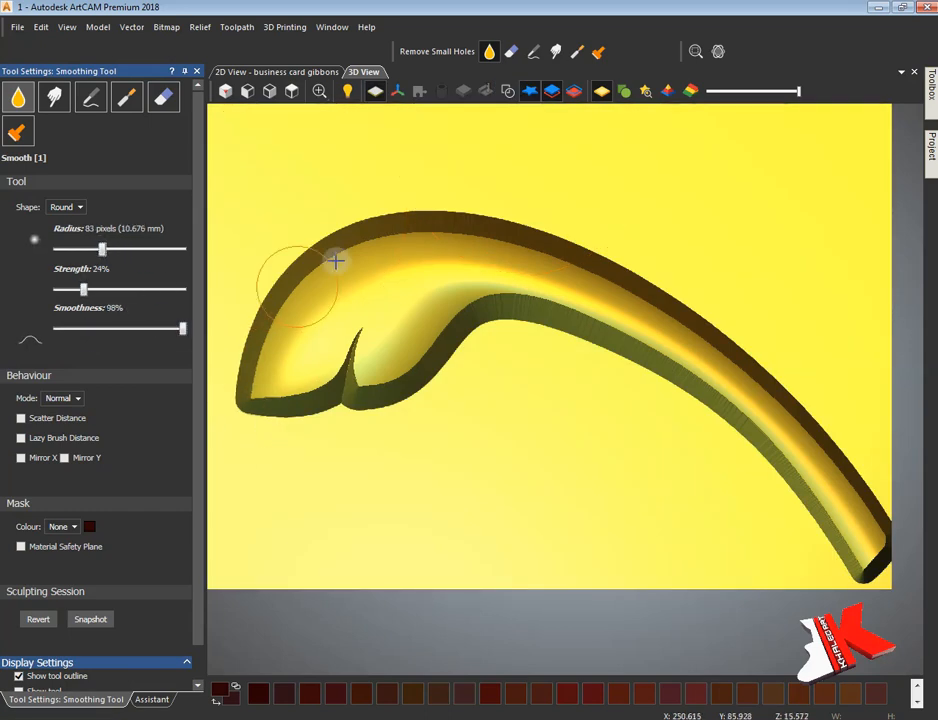
- Smooth the drafted edges along the whole leaf, its notch and its stem, and finish sculpting
{"action": "mouse_move", "coordinate": [336, 261]}
{"action": "left_mouse_down"}
{"action": "mouse_move", "coordinate": [609, 278]}
{"action": "mouse_move", "coordinate": [863, 560]}
{"action": "left_mouse_up"}
{"action": "left_click_drag", "start_coordinate": [541, 308], "coordinate": [344, 376]}
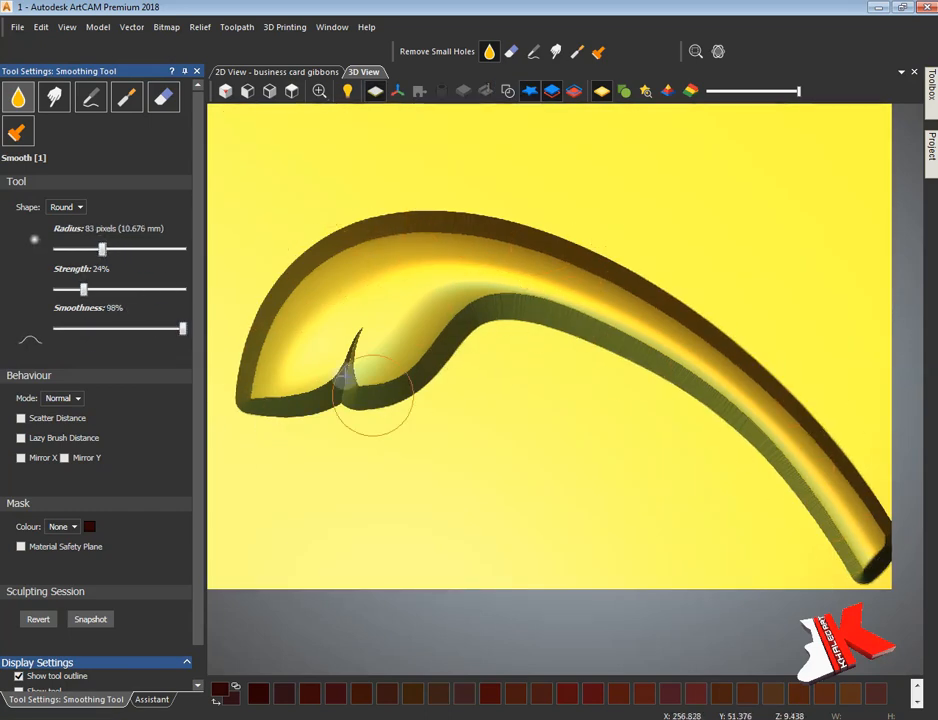
{"action": "mouse_move", "coordinate": [280, 407]}
{"action": "left_mouse_down"}
{"action": "mouse_move", "coordinate": [622, 278]}
{"action": "mouse_move", "coordinate": [871, 556]}
{"action": "left_mouse_up"}
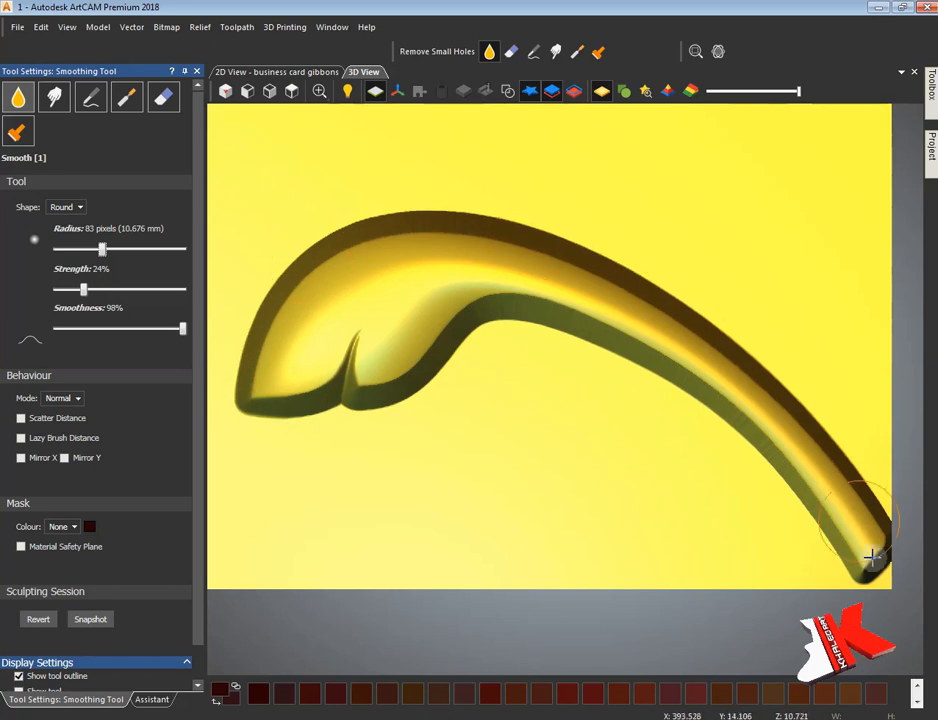
{"action": "left_click_drag", "start_coordinate": [525, 322], "coordinate": [346, 352]}
{"action": "left_click_drag", "start_coordinate": [355, 246], "coordinate": [858, 492]}
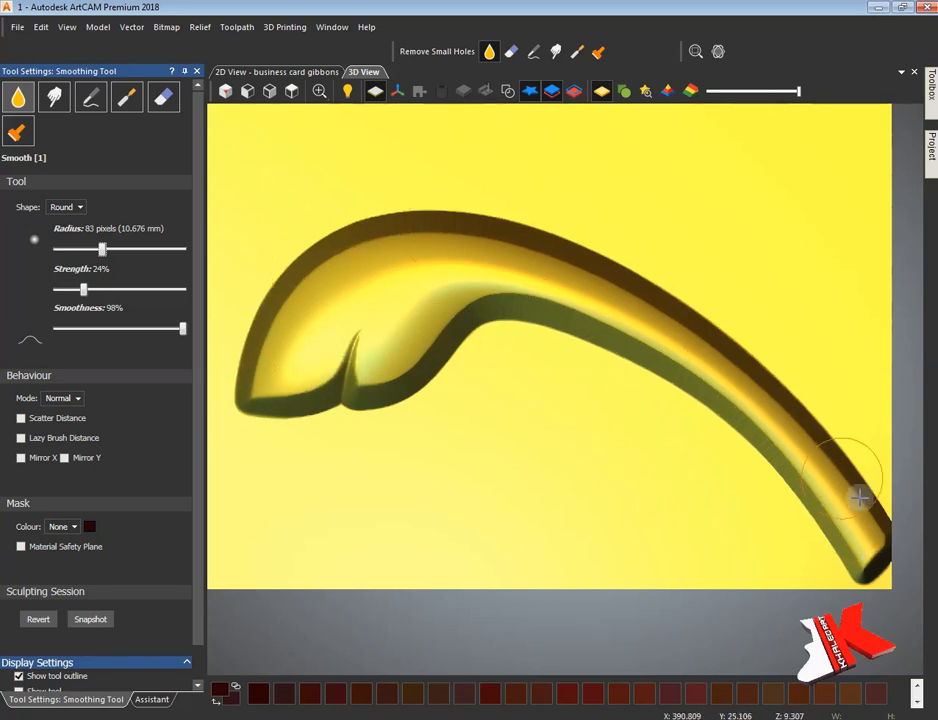
{"action": "left_click", "coordinate": [152, 698]}
{"action": "left_click", "coordinate": [20, 97]}
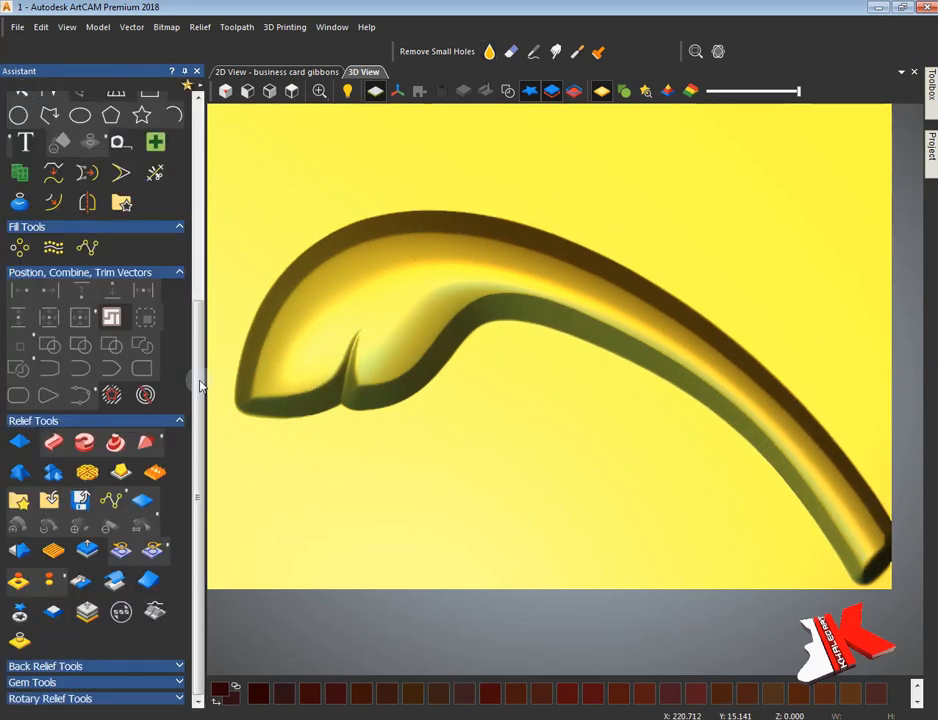
- Offset the leaf outline outwards by 2 mm with radiused corners in the 2D view
{"action": "left_click_drag", "start_coordinate": [197, 381], "coordinate": [198, 257]}
{"action": "left_click", "coordinate": [268, 73]}
{"action": "scroll", "coordinate": [545, 398], "scroll_direction": "down", "scroll_amount": 1}
{"action": "scroll", "coordinate": [402, 218], "scroll_direction": "up", "scroll_amount": 1}
{"action": "scroll", "coordinate": [402, 218], "scroll_direction": "down", "scroll_amount": 1}
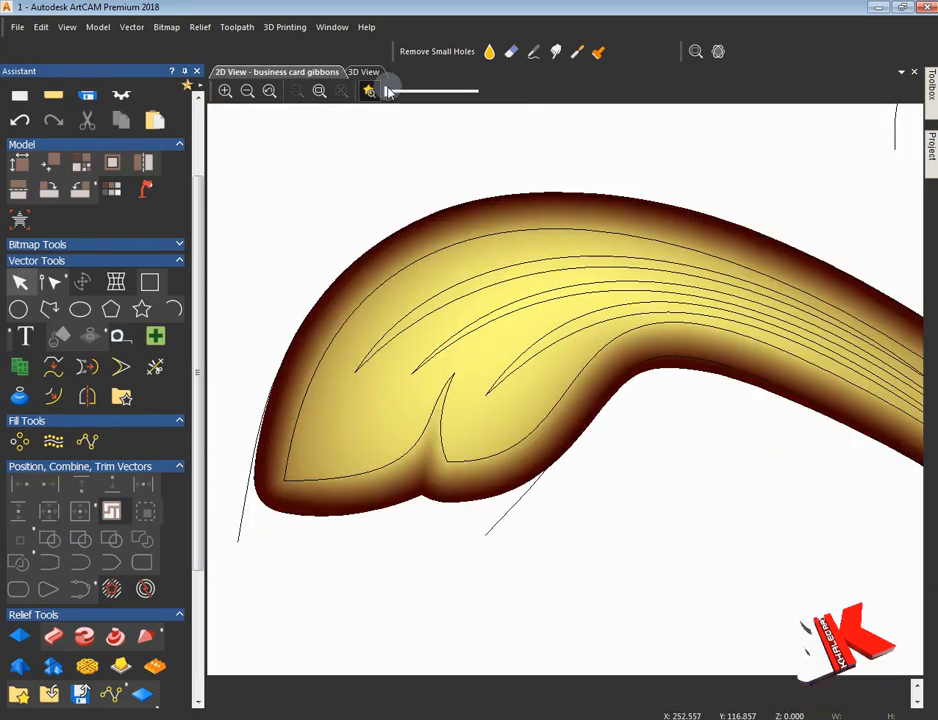
{"action": "left_click", "coordinate": [450, 466]}
{"action": "scroll", "coordinate": [522, 449], "scroll_direction": "up", "scroll_amount": 1}
{"action": "scroll", "coordinate": [522, 449], "scroll_direction": "down", "scroll_amount": 1}
{"action": "left_click", "coordinate": [369, 91]}
{"action": "left_click", "coordinate": [53, 396]}
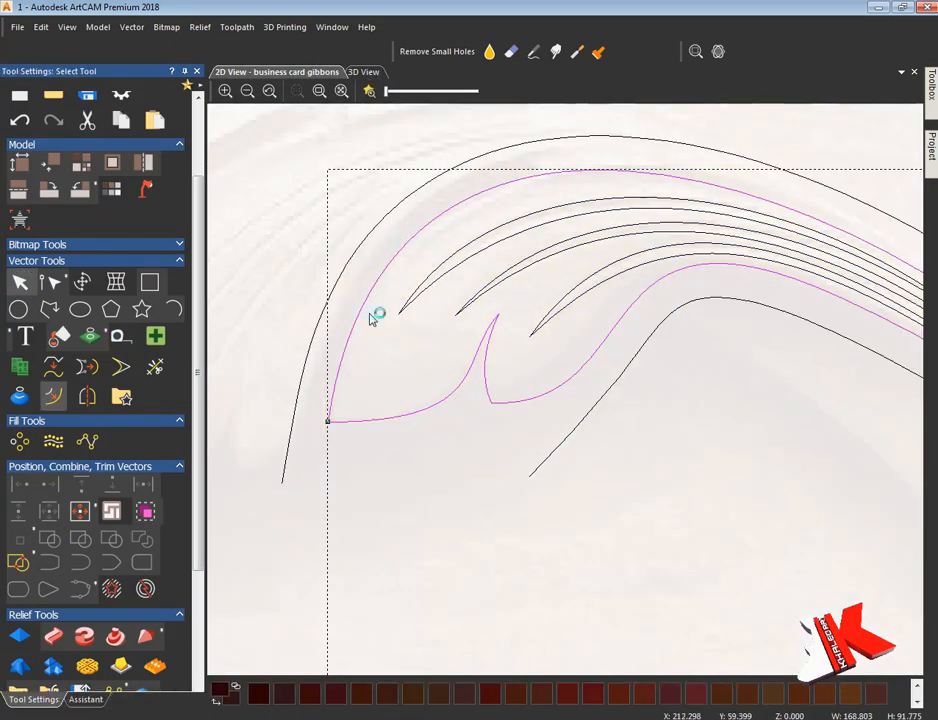
{"action": "left_click_drag", "start_coordinate": [78, 118], "coordinate": [18, 124]}
{"action": "left_click", "coordinate": [177, 679]}
- Preview the relief in the 2D view and draw a rectangle about 229 mm by 145 mm around the drafted leaf
{"action": "left_click", "coordinate": [370, 73]}
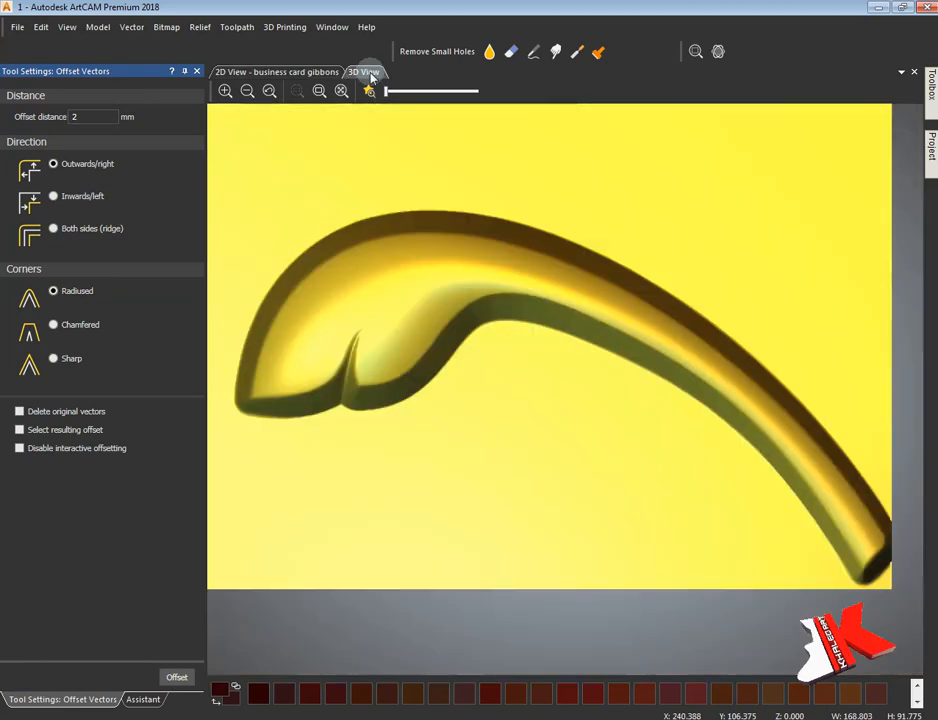
{"action": "left_click", "coordinate": [325, 73]}
{"action": "left_click", "coordinate": [369, 91]}
{"action": "scroll", "coordinate": [551, 450], "scroll_direction": "down", "scroll_amount": 2}
{"action": "scroll", "coordinate": [618, 434], "scroll_direction": "up", "scroll_amount": 1}
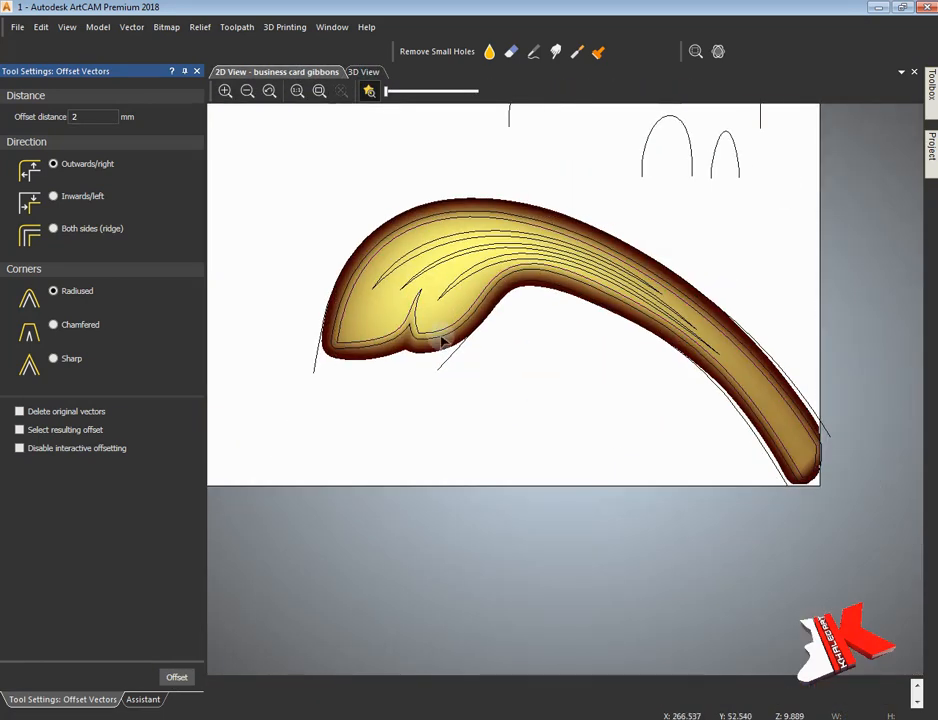
{"action": "left_click", "coordinate": [143, 699]}
{"action": "left_click", "coordinate": [149, 278]}
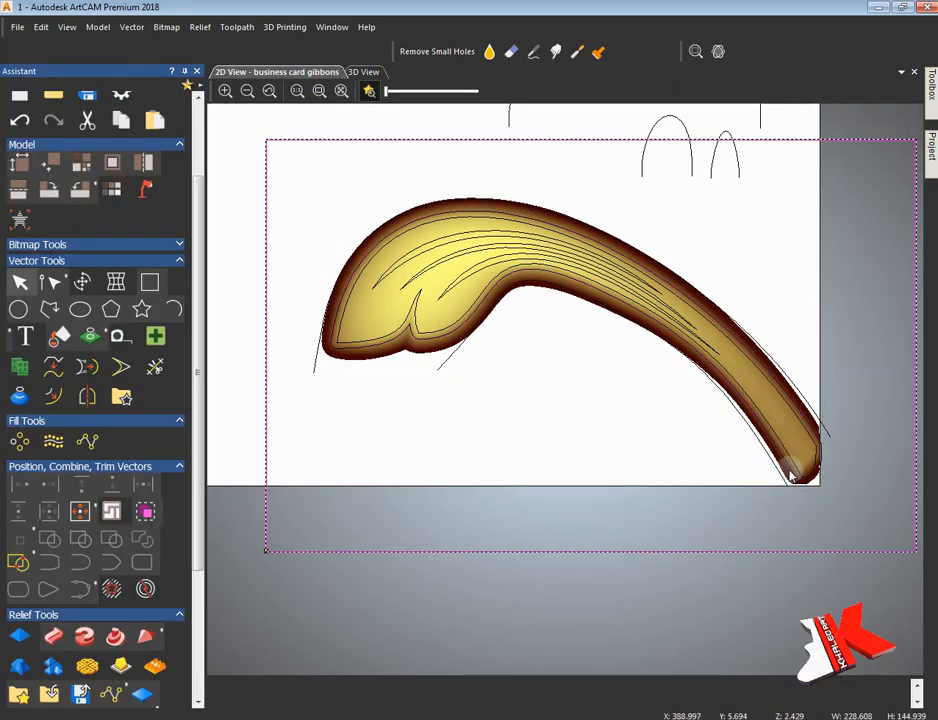
- Scale the relief between the rectangle and the 2 mm offset outline to height 0 using a selected-vector mask
{"action": "left_click", "coordinate": [793, 469], "text": "shift"}
{"action": "left_click_drag", "start_coordinate": [198, 568], "coordinate": [198, 641]}
{"action": "left_click", "coordinate": [90, 553]}
{"action": "left_click", "coordinate": [52, 116]}
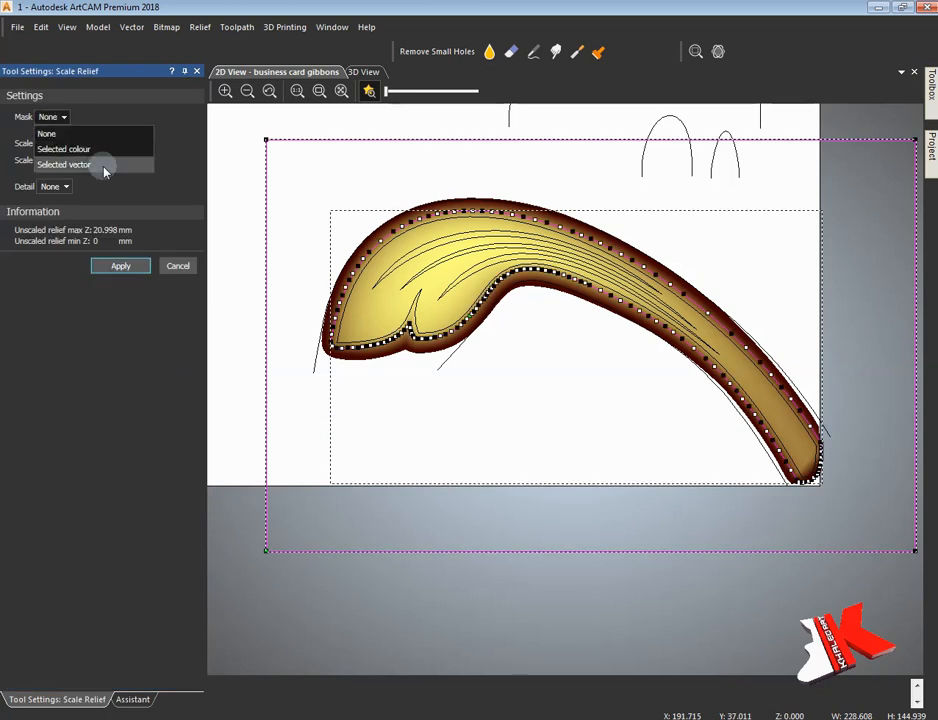
{"action": "left_click", "coordinate": [92, 164]}
{"action": "type", "text": "0"}
{"action": "left_click", "coordinate": [121, 267]}
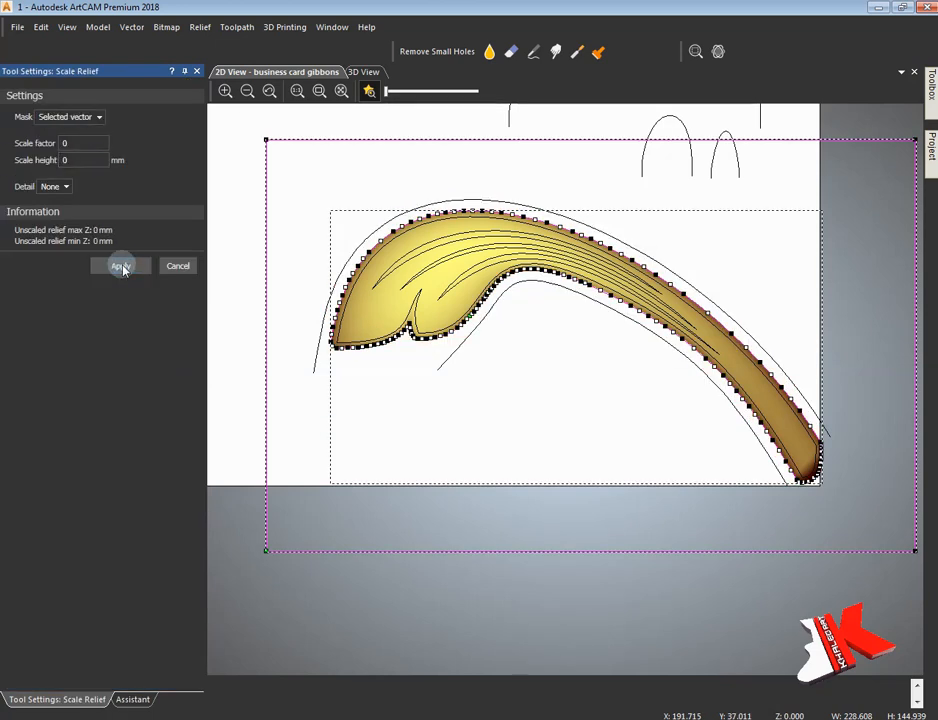
{"action": "left_click", "coordinate": [166, 267]}
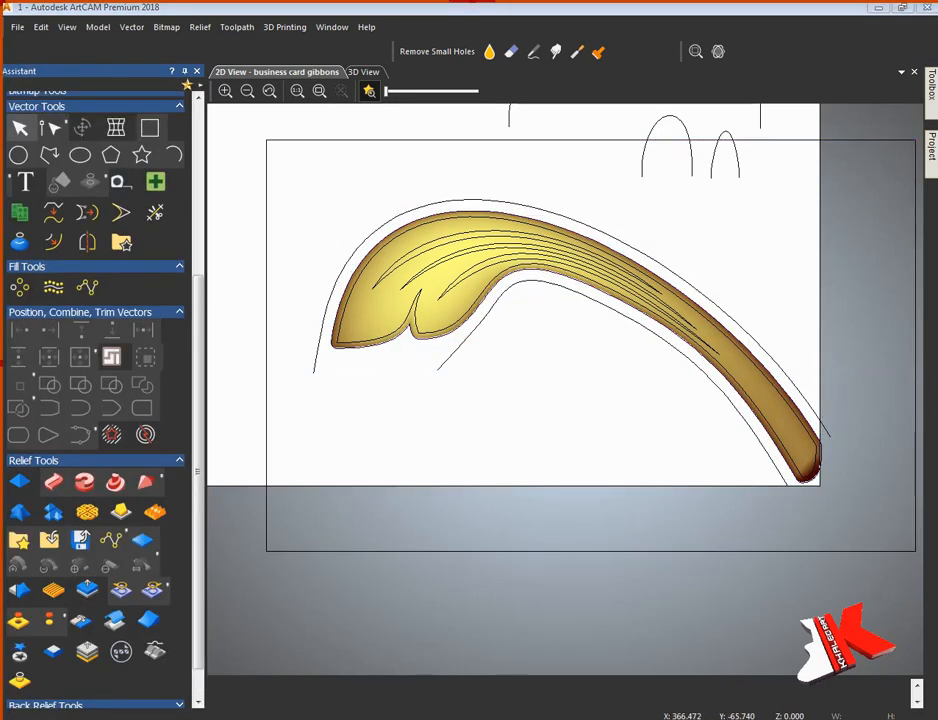
- Apply a square-profile shape to the inner vein vectors of the leaf with the Shape Editor and inspect the relief in 3D
{"action": "key", "text": "F3"}
{"action": "left_click_drag", "start_coordinate": [446, 438], "coordinate": [760, 400]}
{"action": "left_click", "coordinate": [379, 92]}
{"action": "left_click", "coordinate": [379, 310]}
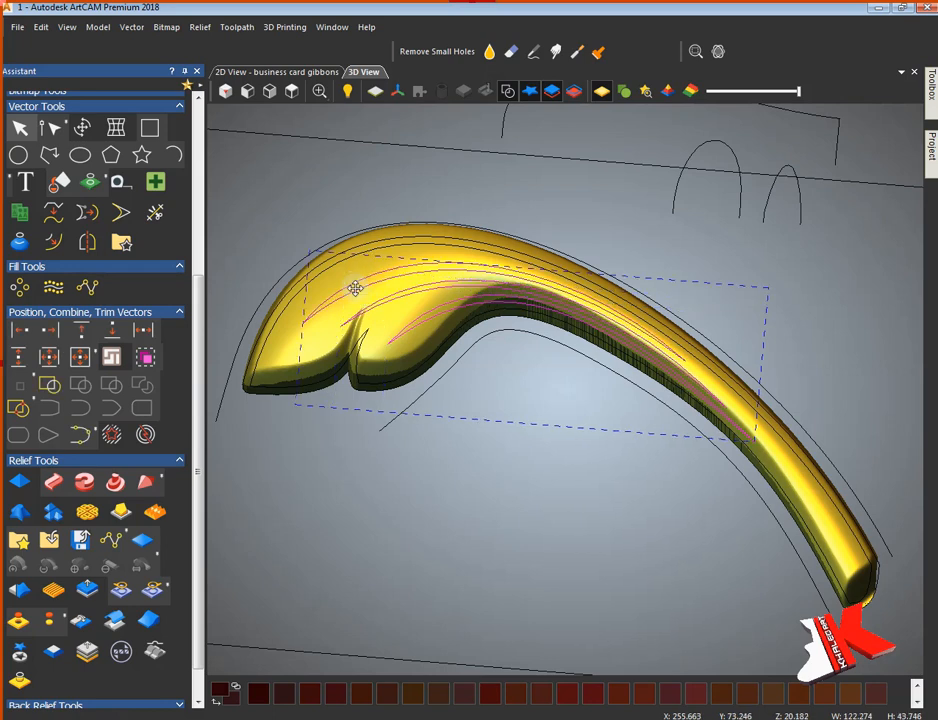
{"action": "left_click", "coordinate": [20, 482]}
{"action": "left_click", "coordinate": [155, 242]}
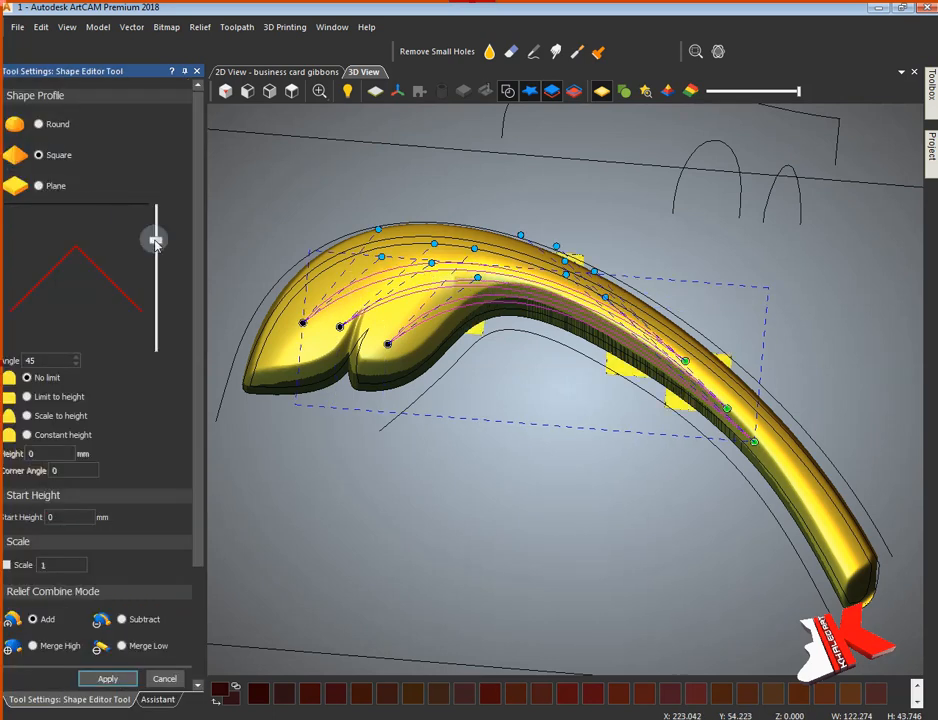
{"action": "left_click", "coordinate": [166, 679]}
{"action": "scroll", "coordinate": [697, 379], "scroll_direction": "down", "scroll_amount": 3}
{"action": "scroll", "coordinate": [557, 342], "scroll_direction": "up", "scroll_amount": 5}
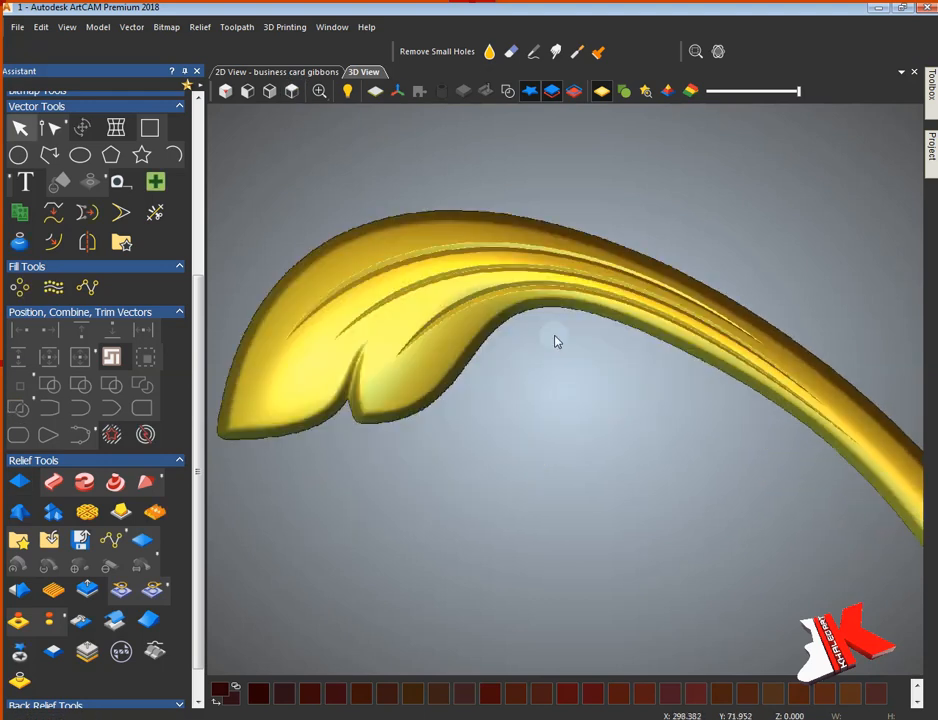
{"action": "left_click_drag", "start_coordinate": [574, 373], "coordinate": [473, 493]}
- Hide relief layer 1, show the zero plane and make front relief layer 2 active
{"action": "left_click", "coordinate": [914, 160]}
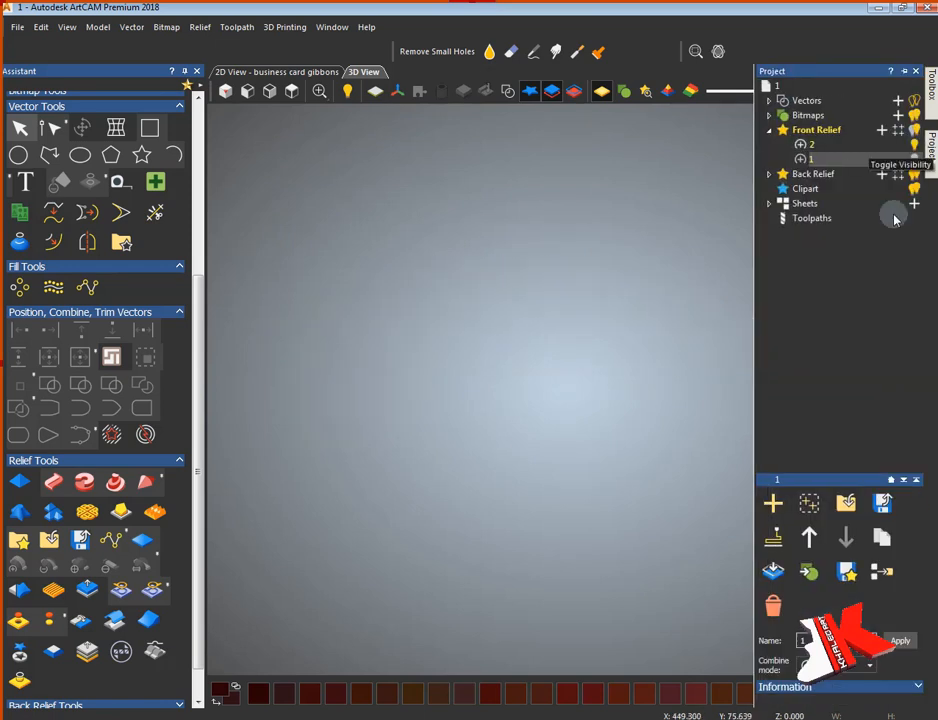
{"action": "left_click", "coordinate": [375, 91]}
{"action": "left_click", "coordinate": [867, 148]}
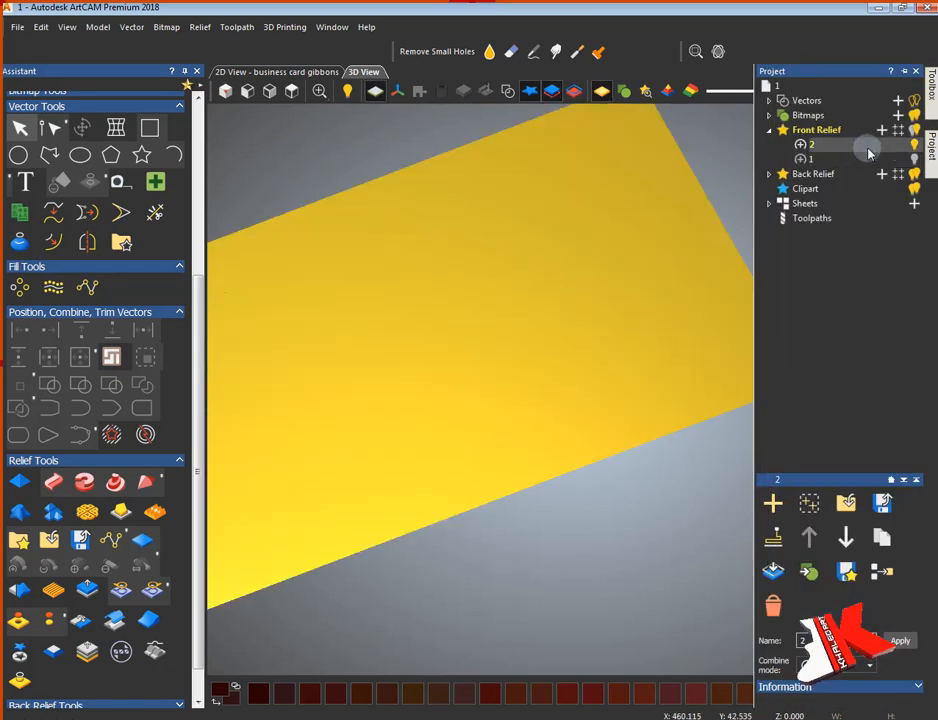
- Rename the existing vector layer as 1 and add a new vector layer named 2
{"action": "left_click", "coordinate": [768, 101]}
{"action": "double_click", "coordinate": [846, 116]}
{"action": "type", "text": "1"}
{"action": "left_click", "coordinate": [898, 101]}
{"action": "type", "text": "2"}
{"action": "key", "text": "Return"}
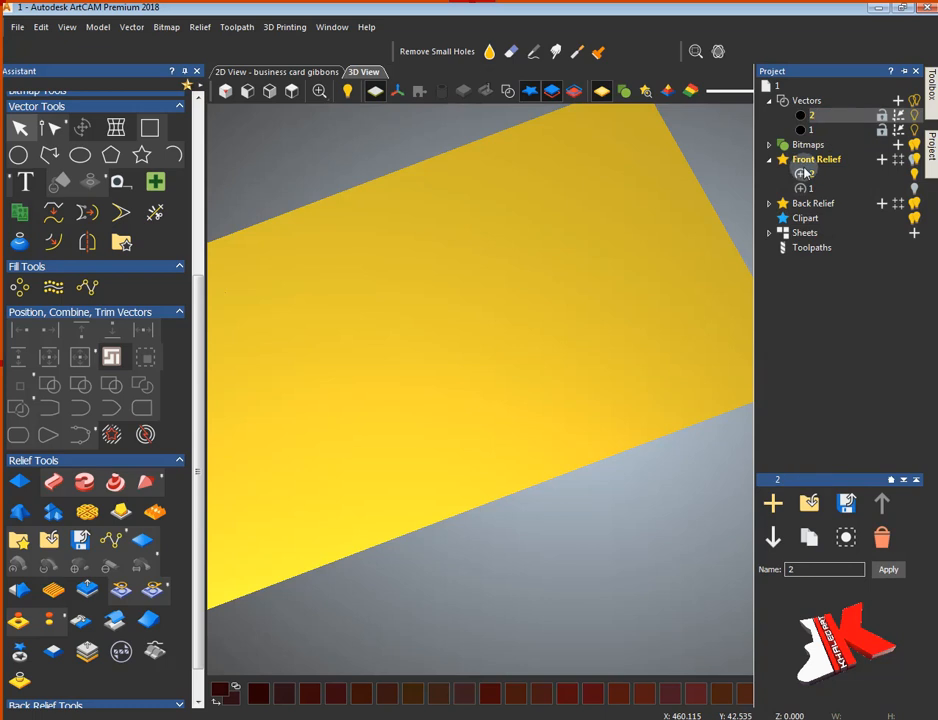
- Delete the large rectangle around the traced leaf in the 2D view
{"action": "left_click", "coordinate": [277, 72]}
{"action": "scroll", "coordinate": [560, 150], "scroll_direction": "down", "scroll_amount": 1}
{"action": "left_click", "coordinate": [469, 264]}
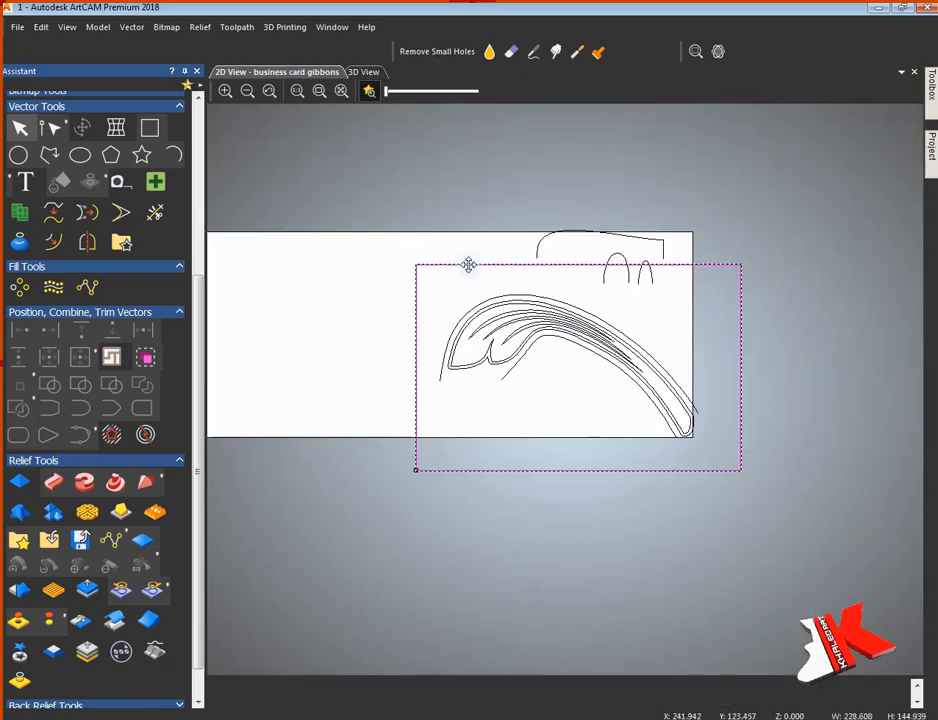
{"action": "key", "text": "Delete"}
- Hide vector layer 1, turn off the relief preview and bring up the reference photo at about half contrast
{"action": "mouse_move", "coordinate": [932, 153]}
{"action": "left_click", "coordinate": [915, 130]}
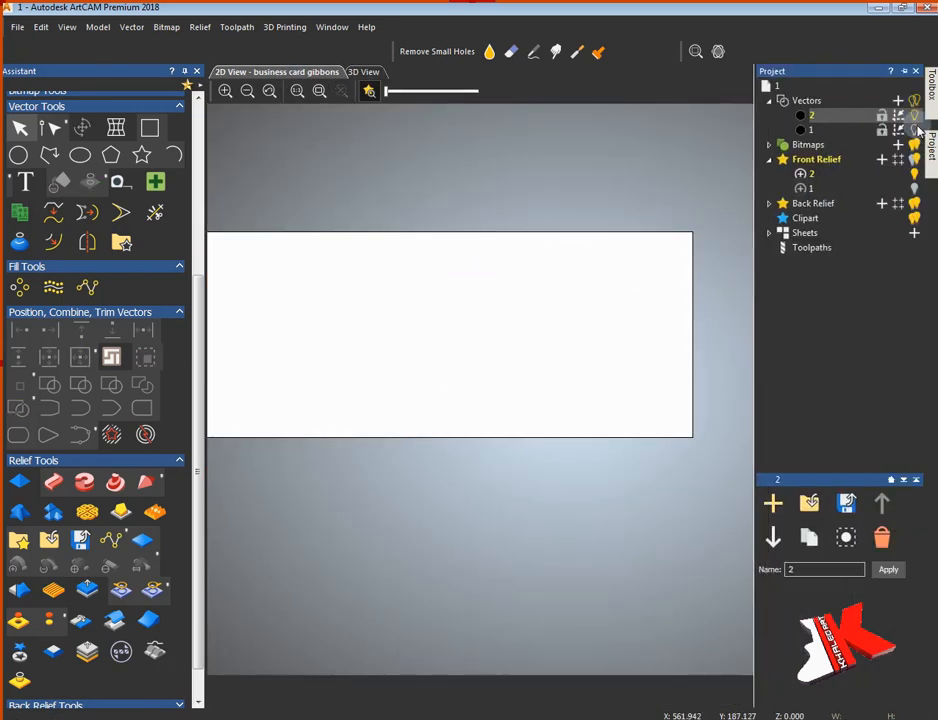
{"action": "left_click_drag", "start_coordinate": [387, 91], "coordinate": [440, 91]}
{"action": "left_click", "coordinate": [369, 91]}
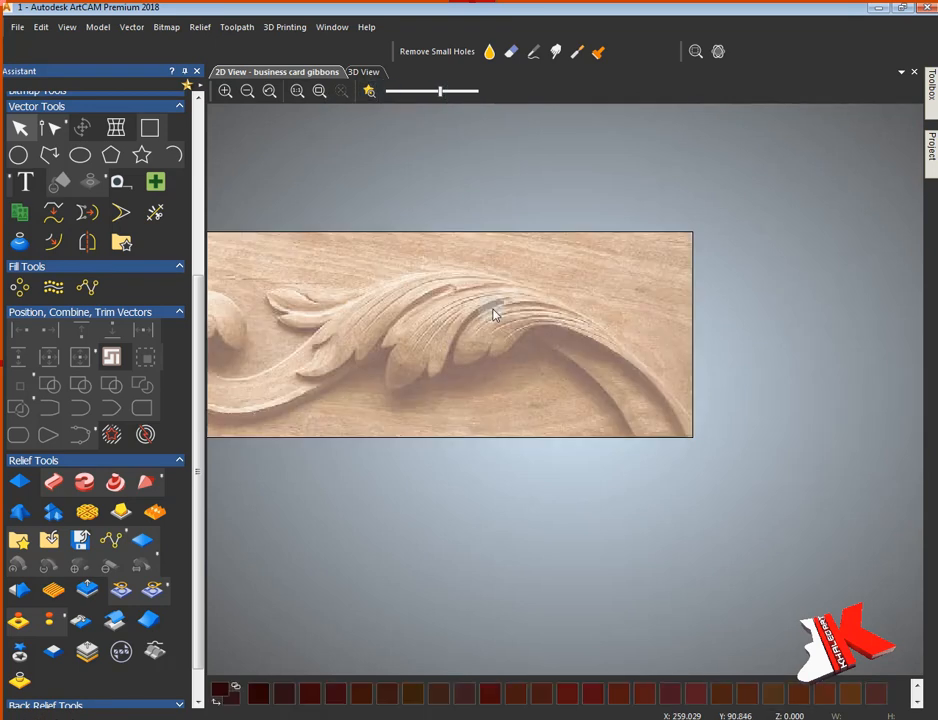
- Trace the second leaf over the photo as a closed straight-segment polyline about 164 mm by 37 mm
{"action": "scroll", "coordinate": [580, 440], "scroll_direction": "up", "scroll_amount": 3}
{"action": "left_click", "coordinate": [48, 155]}
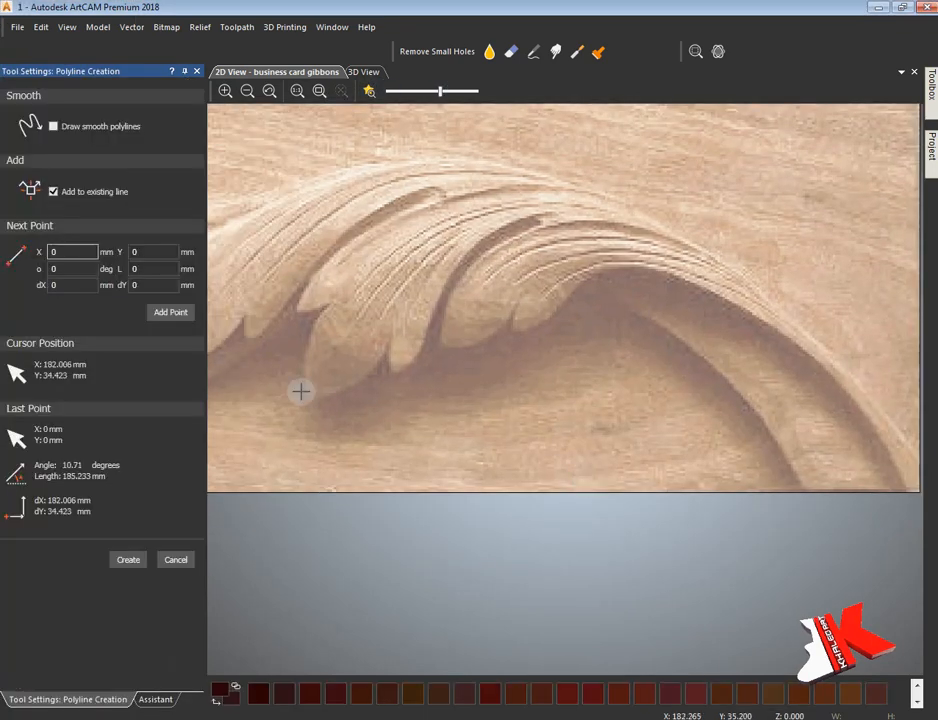
{"action": "left_click", "coordinate": [318, 400]}
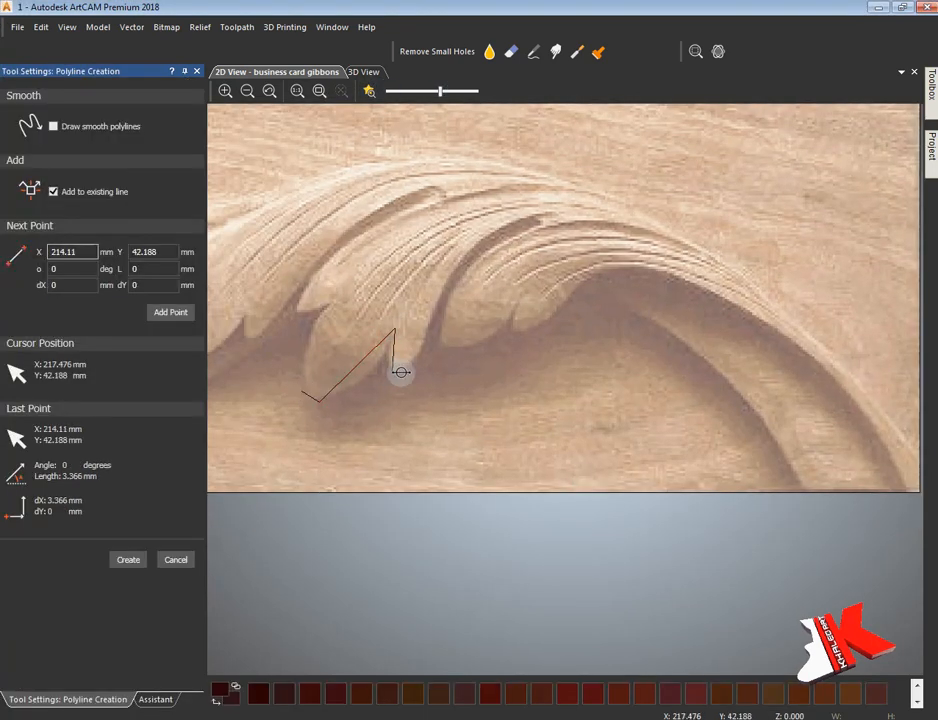
{"action": "left_click", "coordinate": [428, 327]}
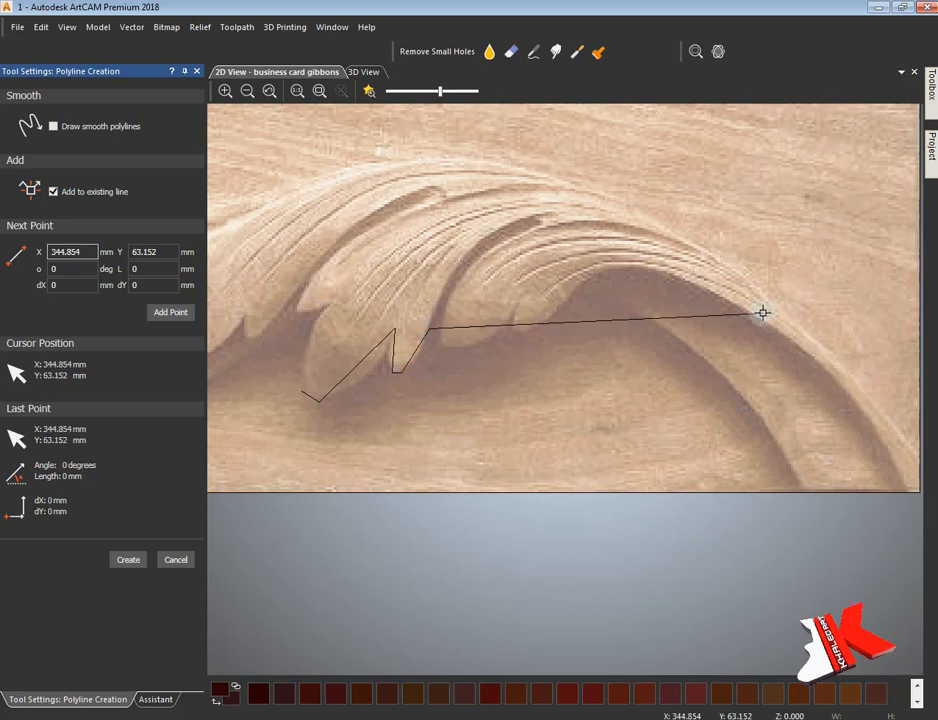
{"action": "left_click", "coordinate": [297, 300]}
{"action": "left_click", "coordinate": [301, 390]}
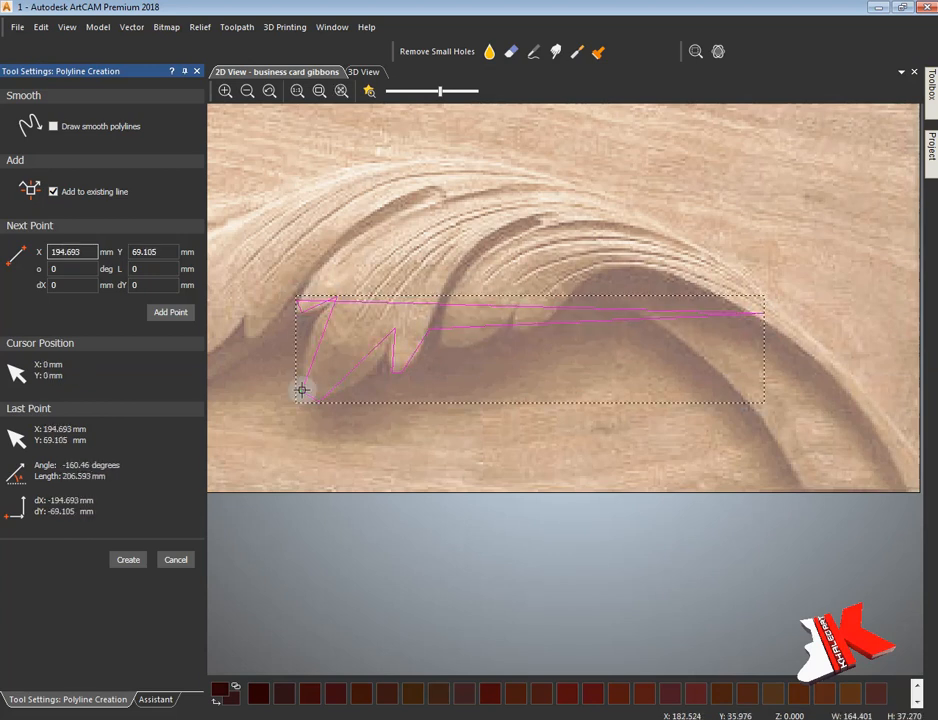
- Fade the reference photo and bend the long upper edge of the polyline into an arch with node editing
{"action": "left_click_drag", "start_coordinate": [440, 96], "coordinate": [398, 93]}
{"action": "left_click", "coordinate": [175, 560]}
{"action": "left_click", "coordinate": [53, 129]}
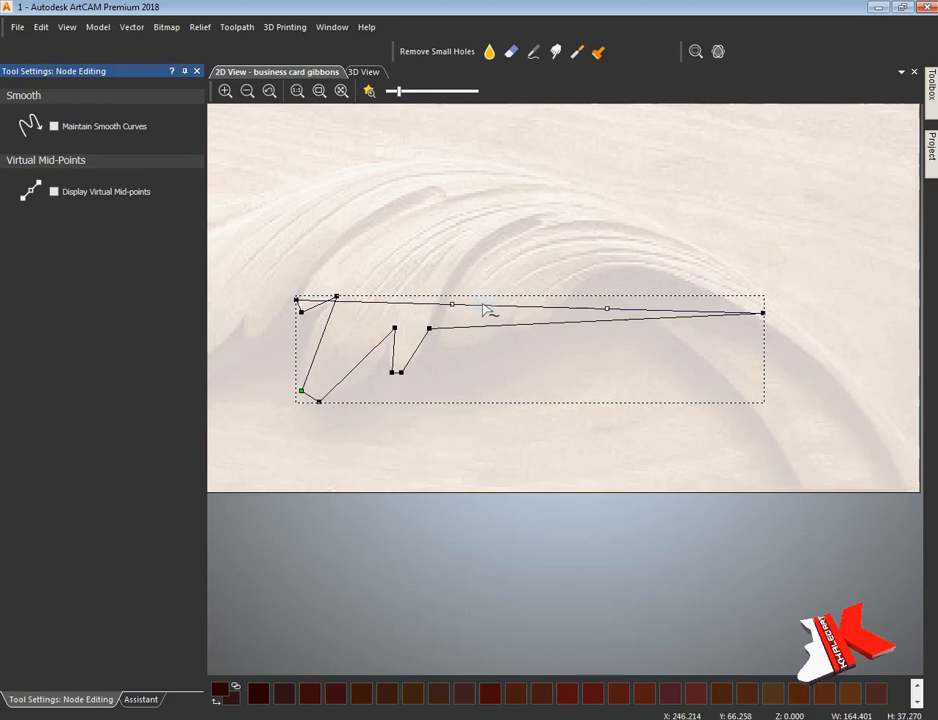
{"action": "left_click_drag", "start_coordinate": [452, 303], "coordinate": [450, 157]}
{"action": "left_click_drag", "start_coordinate": [607, 308], "coordinate": [704, 190]}
{"action": "left_click_drag", "start_coordinate": [450, 156], "coordinate": [422, 114]}
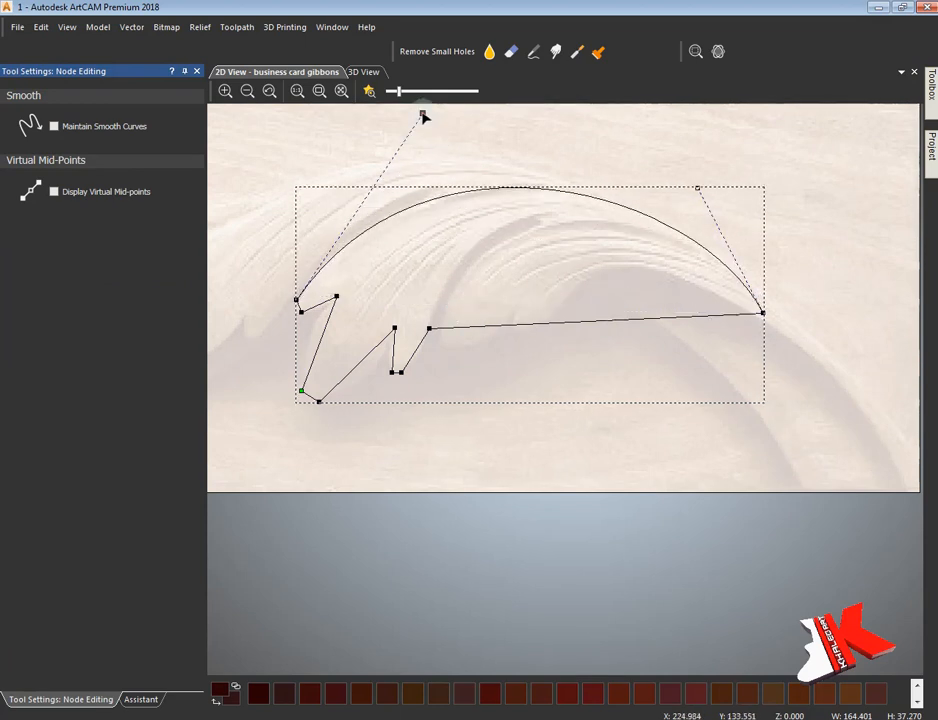
- Compare the new outline with vector layer 1 and the first leaf's relief, and move its pointed tip node slightly outwards
{"action": "mouse_move", "coordinate": [928, 170]}
{"action": "left_click", "coordinate": [916, 130]}
{"action": "left_click", "coordinate": [369, 91]}
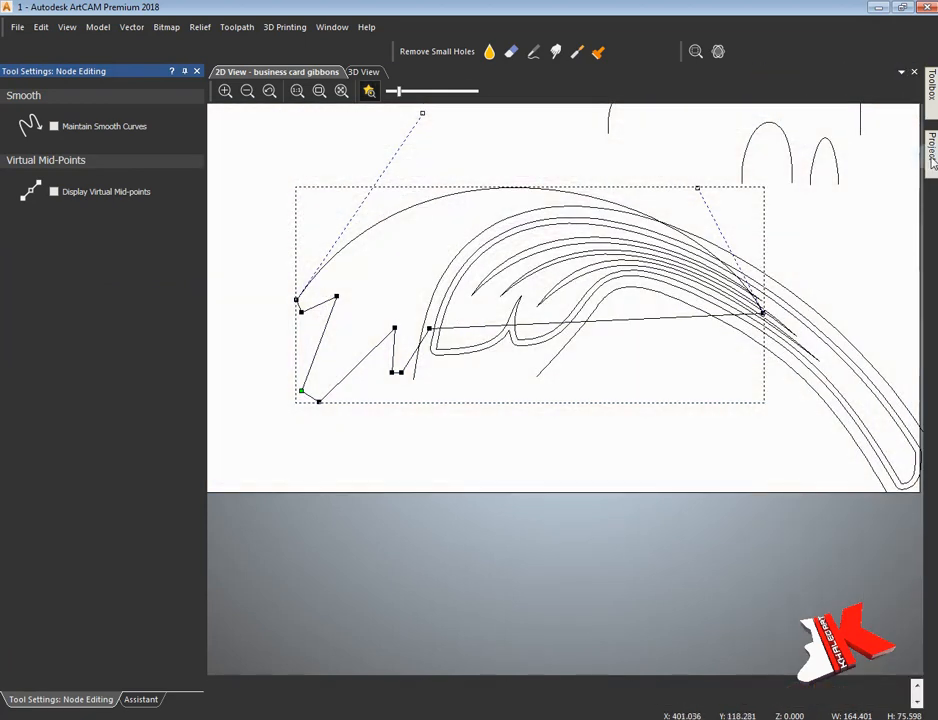
{"action": "left_click", "coordinate": [915, 131]}
{"action": "left_click", "coordinate": [914, 188]}
{"action": "left_click_drag", "start_coordinate": [763, 313], "coordinate": [773, 313]}
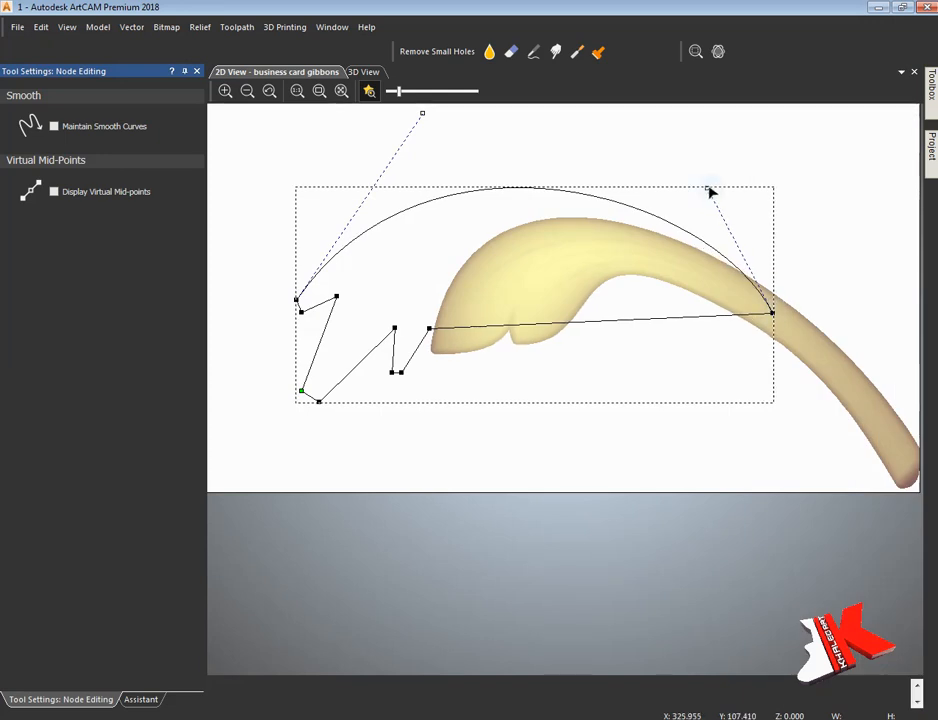
- Make relief layer 2 active and bend the outline's long lower edge into an arch along the neighbouring leaf
{"action": "left_click", "coordinate": [868, 177]}
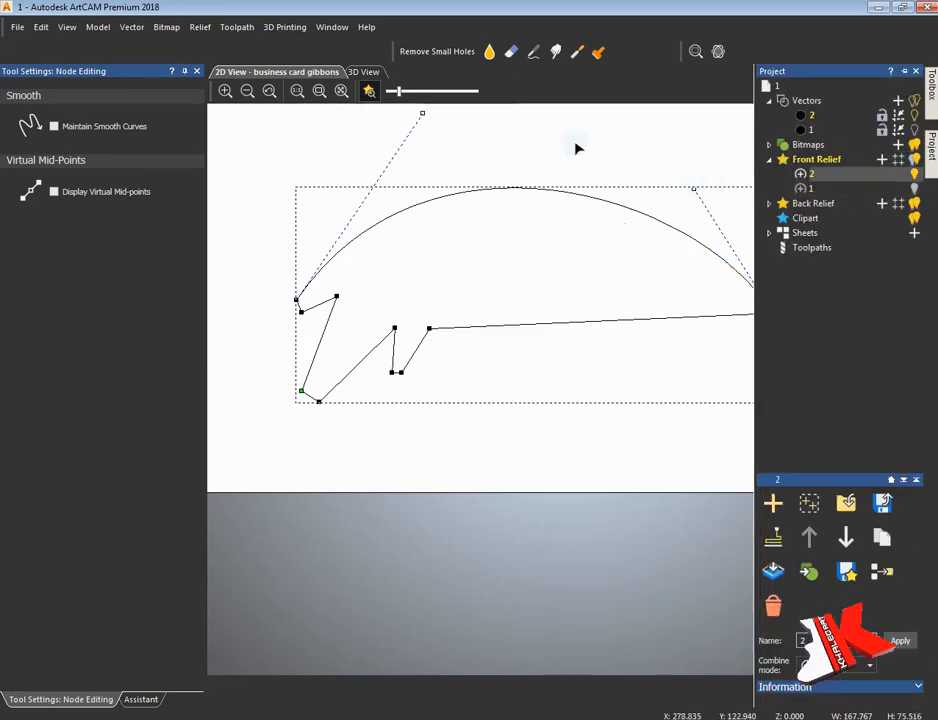
{"action": "left_click", "coordinate": [624, 223]}
{"action": "left_click", "coordinate": [636, 322]}
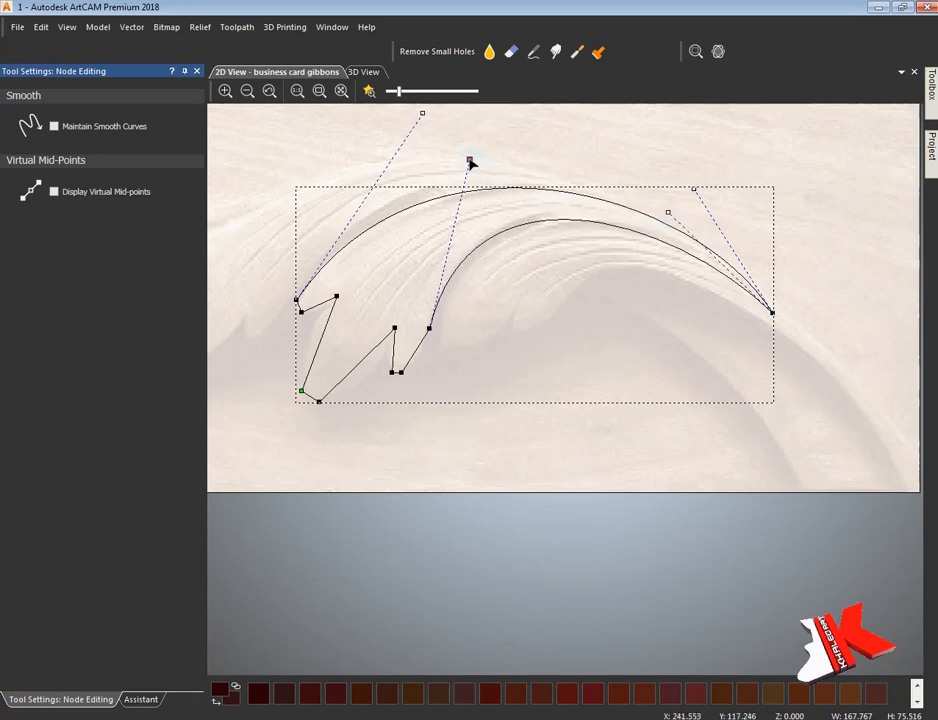
- Adjust both control handles of the upper arch to follow the leaf's back edge in the photo
{"action": "scroll", "coordinate": [384, 387], "scroll_direction": "up", "scroll_amount": 2}
{"action": "middle_click_drag", "start_coordinate": [384, 387], "coordinate": [335, 580]}
{"action": "left_click", "coordinate": [497, 311]}
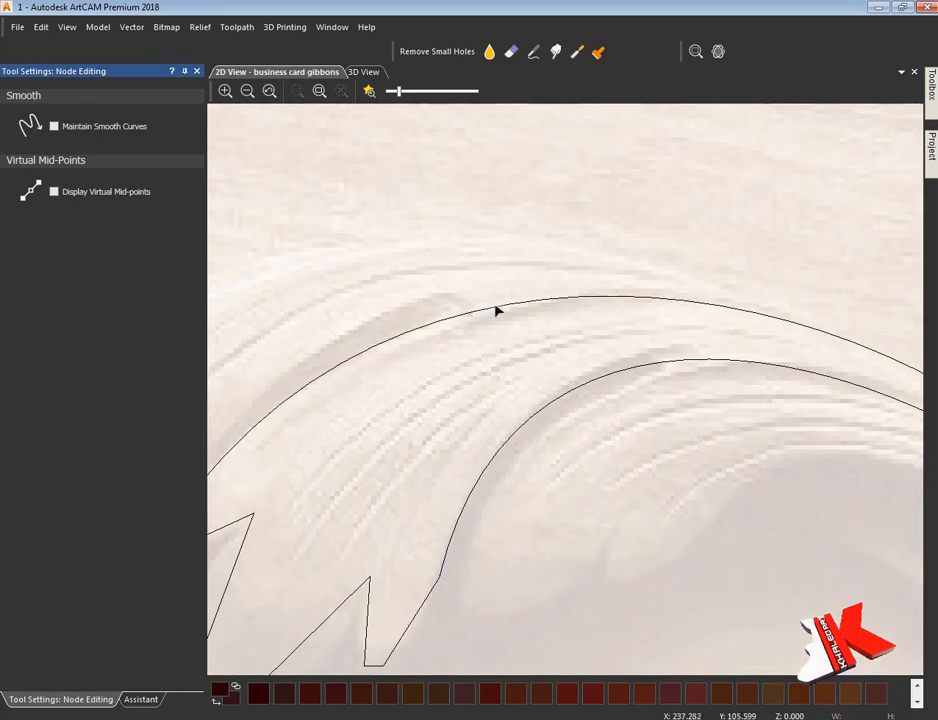
{"action": "left_click_drag", "start_coordinate": [425, 148], "coordinate": [426, 137]}
{"action": "middle_click_drag", "start_coordinate": [915, 347], "coordinate": [640, 316]}
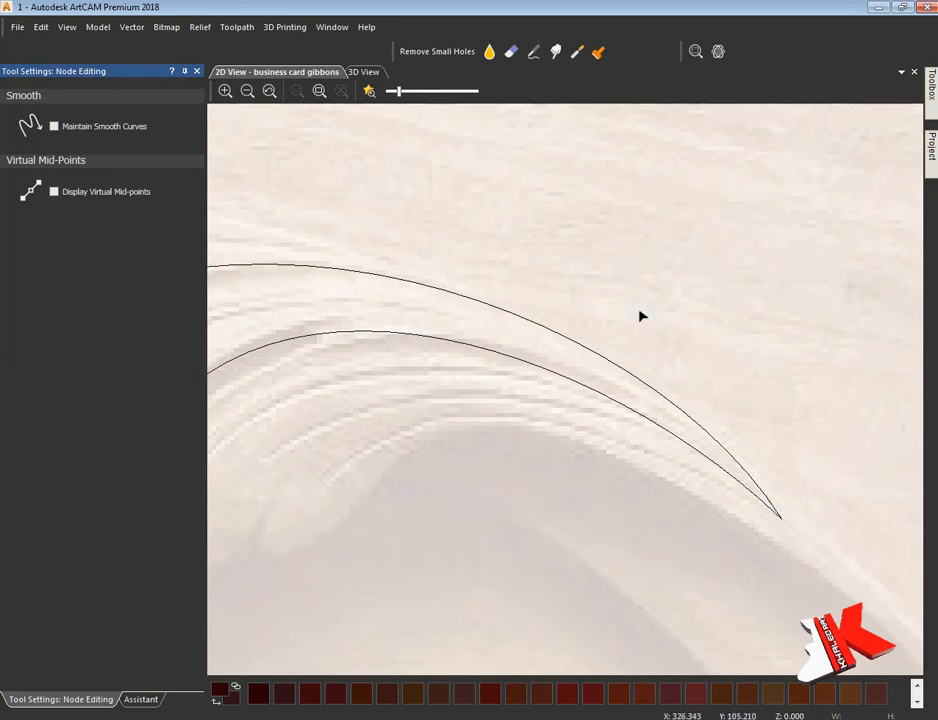
{"action": "left_click_drag", "start_coordinate": [625, 271], "coordinate": [618, 262]}
{"action": "scroll", "coordinate": [574, 356], "scroll_direction": "down", "scroll_amount": 2}
{"action": "middle_click_drag", "start_coordinate": [409, 390], "coordinate": [687, 339]}
{"action": "left_click", "coordinate": [687, 339]}
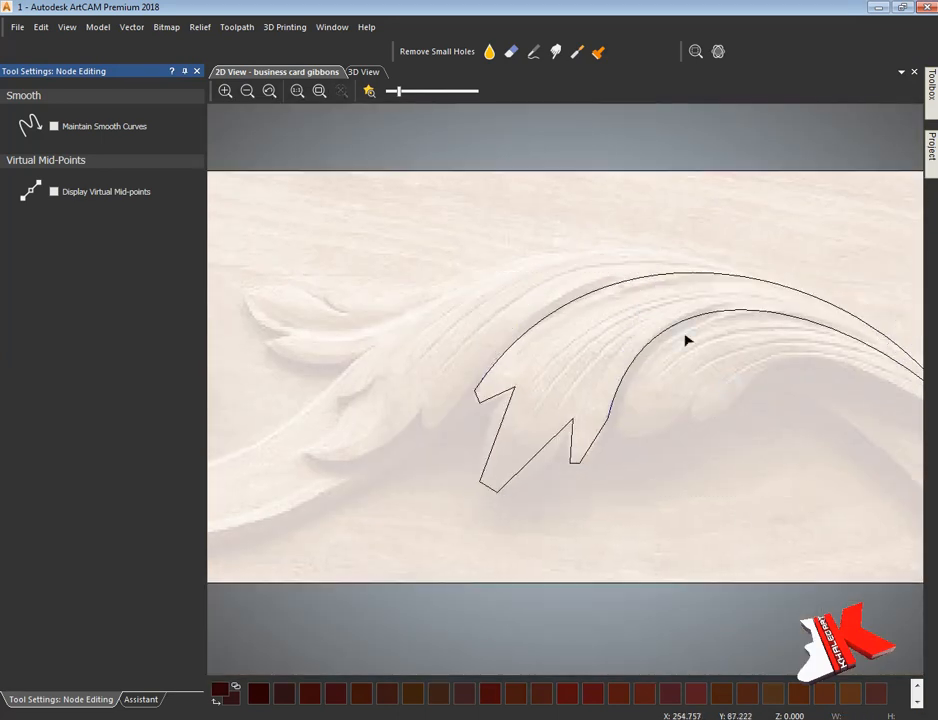
- Bend the straight edges of the three lobes into curves and smooth the nodes at their rounded tips
{"action": "scroll", "coordinate": [686, 400], "scroll_direction": "up", "scroll_amount": 2}
{"action": "middle_click_drag", "start_coordinate": [684, 477], "coordinate": [685, 404]}
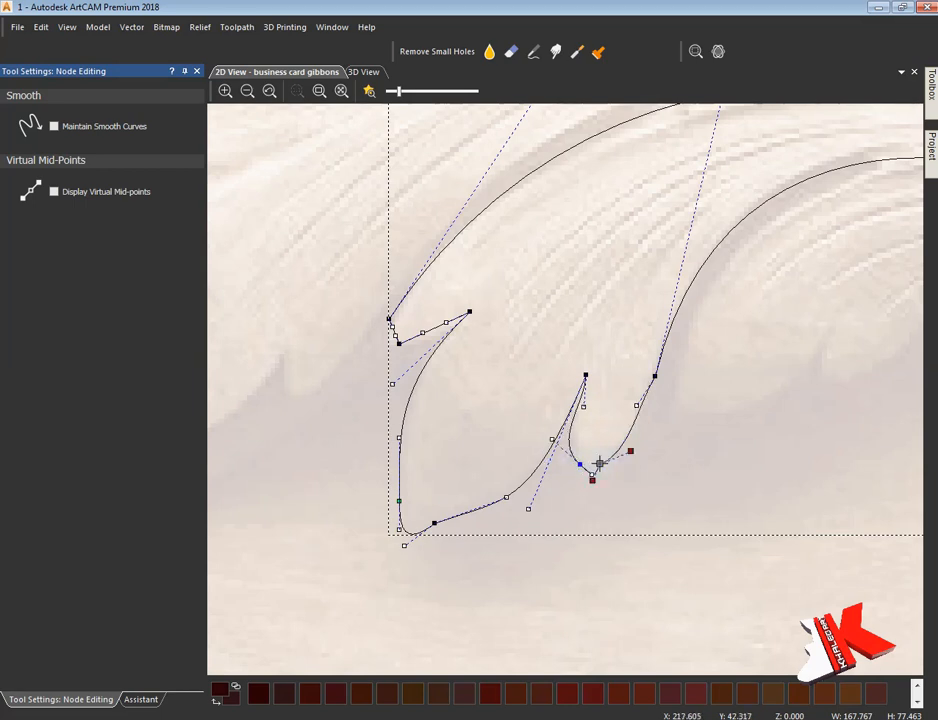
{"action": "key", "text": "s"}
{"action": "key", "text": "s"}
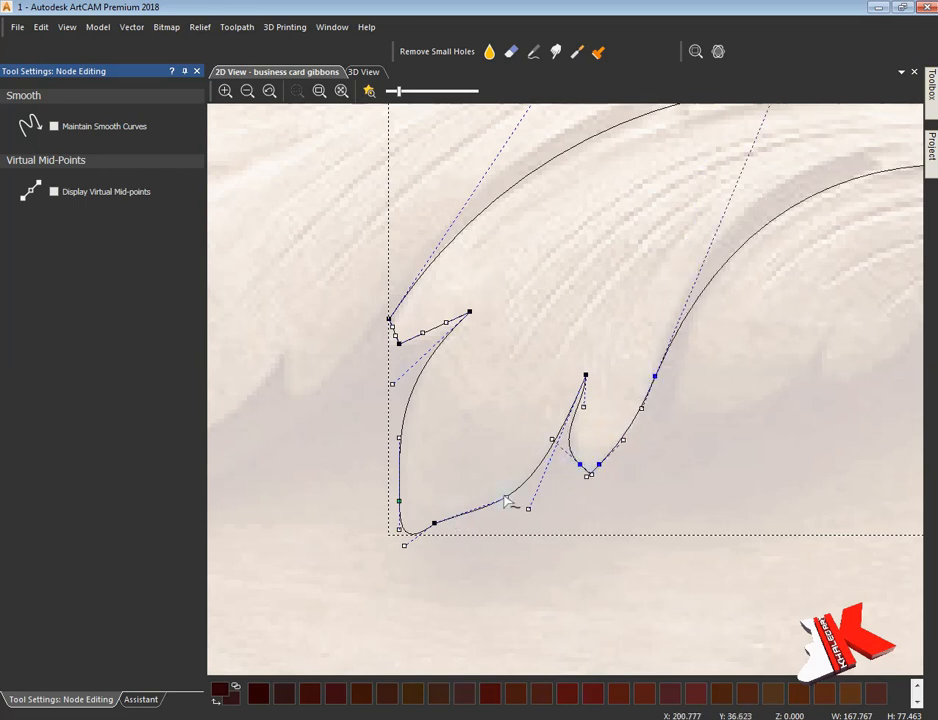
{"action": "key", "text": "s"}
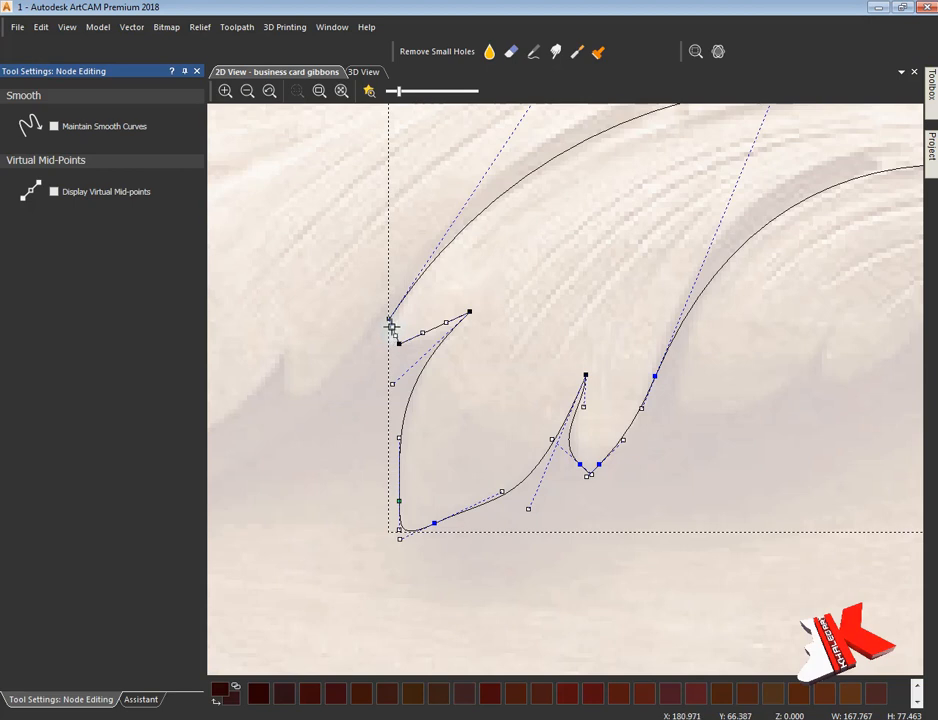
{"action": "left_click_drag", "start_coordinate": [392, 326], "coordinate": [368, 375]}
{"action": "key", "text": "s"}
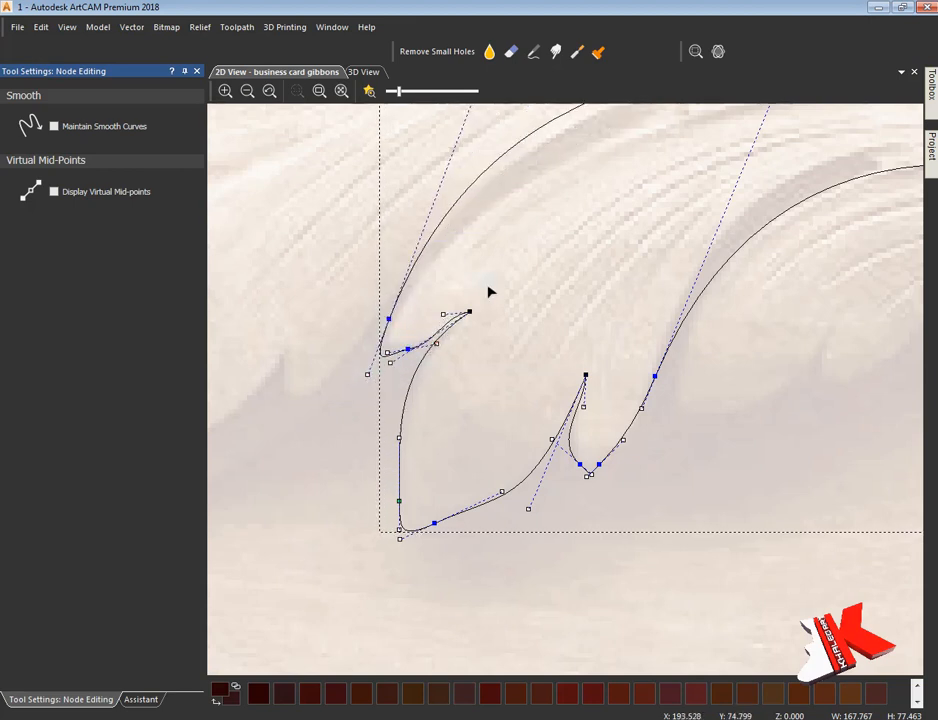
- Readjust the control handles at both ends of the upper arch to match the leaf's back edge
{"action": "scroll", "coordinate": [560, 280], "scroll_direction": "down", "scroll_amount": 1}
{"action": "middle_click_drag", "start_coordinate": [562, 170], "coordinate": [436, 240]}
{"action": "left_click", "coordinate": [436, 240]}
{"action": "left_click", "coordinate": [761, 370]}
{"action": "left_click_drag", "start_coordinate": [438, 212], "coordinate": [433, 255]}
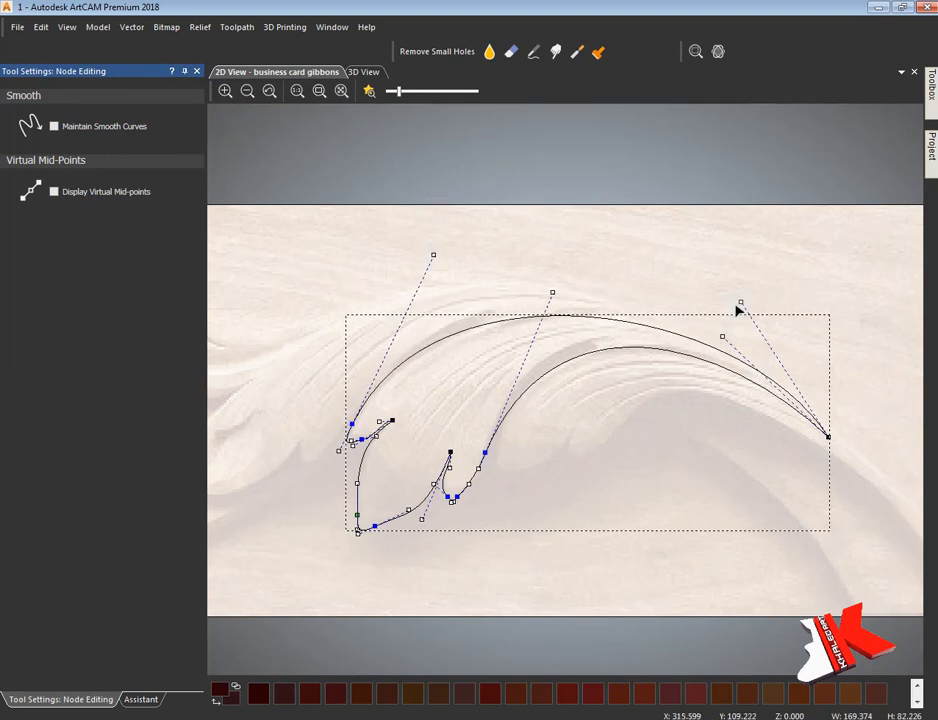
{"action": "left_click_drag", "start_coordinate": [740, 304], "coordinate": [730, 288]}
{"action": "left_click_drag", "start_coordinate": [433, 256], "coordinate": [455, 252]}
- Reposition the smooth node and tip handle of the small upper lobe to tighten its rounded end
{"action": "scroll", "coordinate": [343, 434], "scroll_direction": "up", "scroll_amount": 2}
{"action": "left_click_drag", "start_coordinate": [377, 463], "coordinate": [364, 466]}
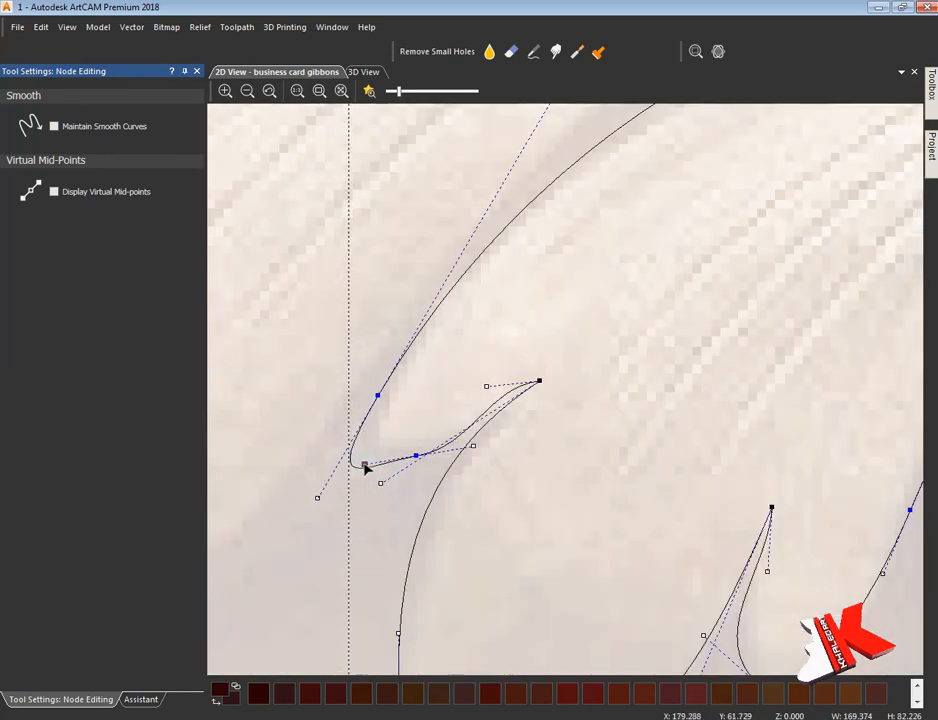
{"action": "left_click_drag", "start_coordinate": [377, 396], "coordinate": [407, 361]}
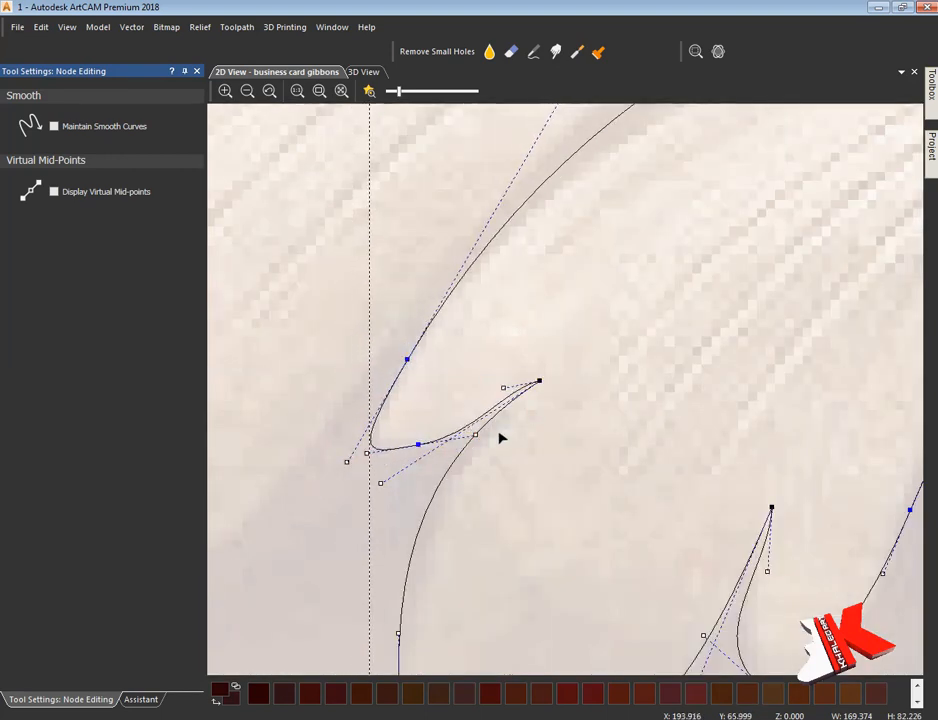
- Refine the curve of the narrow lower lobe, raise the upper arch's handle and finish node editing
{"action": "scroll", "coordinate": [347, 461], "scroll_direction": "down", "scroll_amount": 3}
{"action": "scroll", "coordinate": [652, 387], "scroll_direction": "up", "scroll_amount": 3}
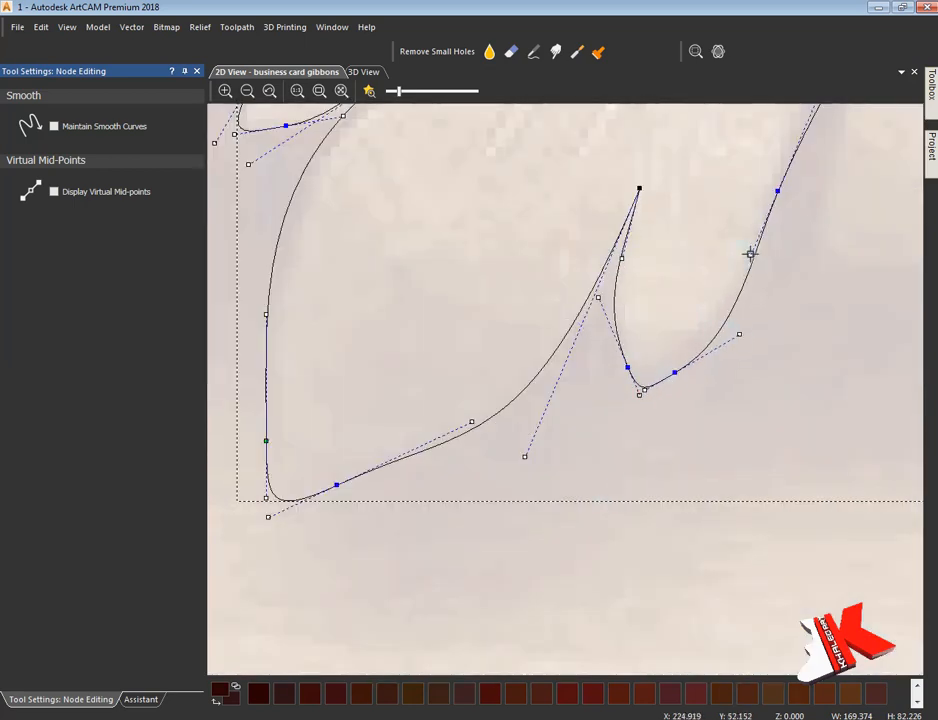
{"action": "scroll", "coordinate": [735, 317], "scroll_direction": "down", "scroll_amount": 3}
{"action": "scroll", "coordinate": [671, 314], "scroll_direction": "up", "scroll_amount": 2}
{"action": "left_click", "coordinate": [540, 331]}
{"action": "left_click_drag", "start_coordinate": [496, 202], "coordinate": [483, 176]}
{"action": "scroll", "coordinate": [561, 410], "scroll_direction": "down", "scroll_amount": 3}
{"action": "scroll", "coordinate": [385, 513], "scroll_direction": "up", "scroll_amount": 3}
{"action": "key", "text": "Escape"}
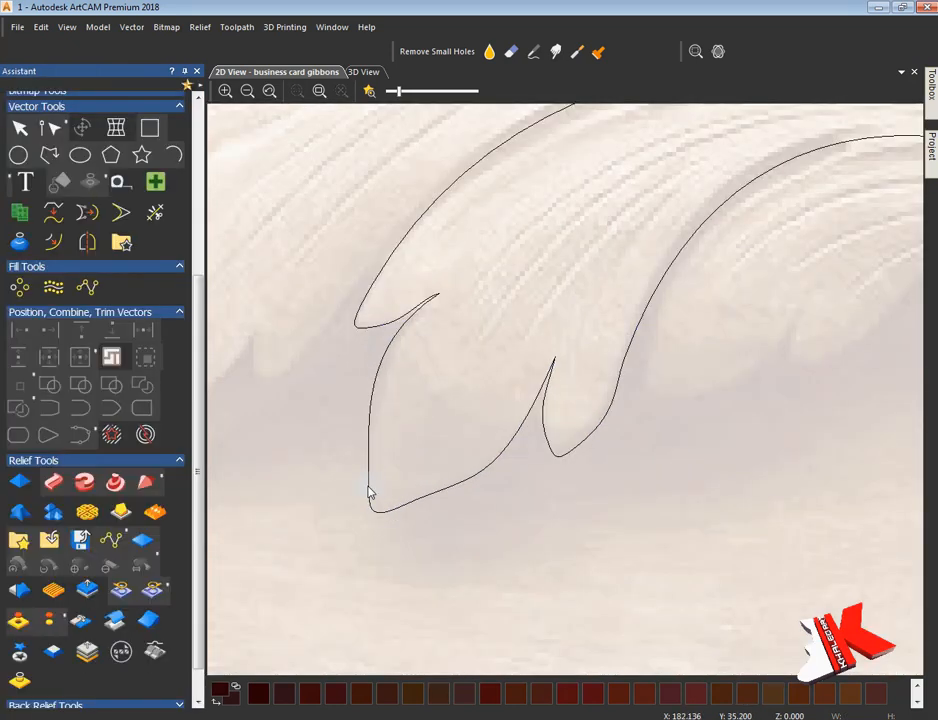
- Reopen the outline for node editing and reshape the small upper lobe, its notch and the start of the arch
{"action": "left_click", "coordinate": [367, 478]}
{"action": "left_click", "coordinate": [367, 480]}
{"action": "scroll", "coordinate": [388, 519], "scroll_direction": "down", "scroll_amount": 2}
{"action": "scroll", "coordinate": [597, 341], "scroll_direction": "up", "scroll_amount": 2}
{"action": "left_click", "coordinate": [597, 341]}
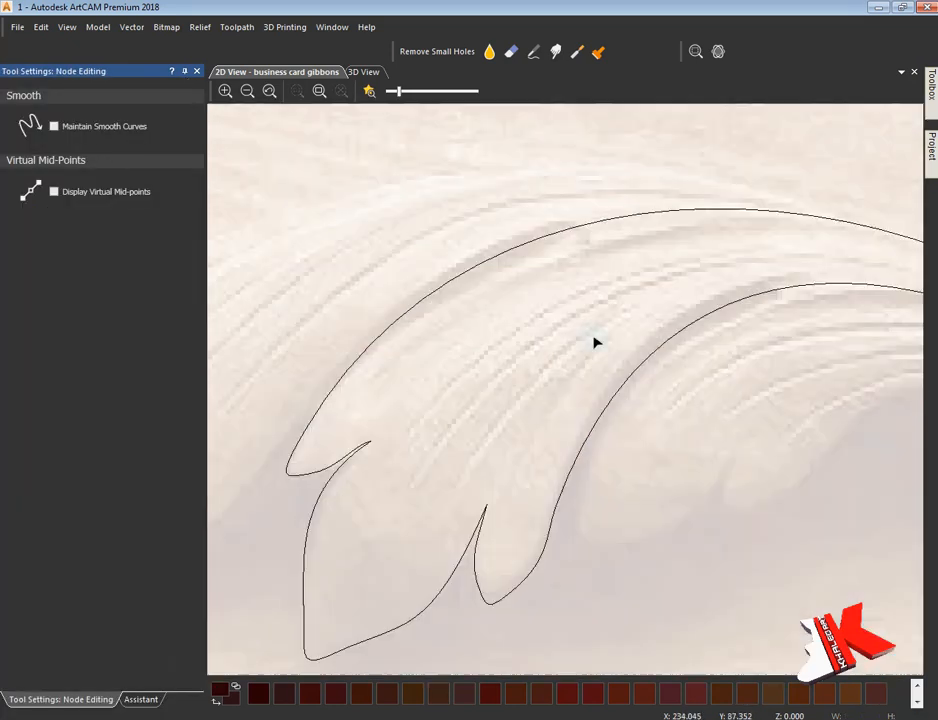
{"action": "left_click", "coordinate": [307, 426]}
{"action": "left_click_drag", "start_coordinate": [358, 339], "coordinate": [344, 331]}
{"action": "scroll", "coordinate": [305, 482], "scroll_direction": "up", "scroll_amount": 2}
{"action": "left_click_drag", "start_coordinate": [325, 448], "coordinate": [353, 451]}
{"action": "left_click_drag", "start_coordinate": [468, 433], "coordinate": [467, 398]}
{"action": "left_click_drag", "start_coordinate": [353, 451], "coordinate": [366, 459]}
{"action": "left_click_drag", "start_coordinate": [217, 500], "coordinate": [241, 519]}
{"action": "left_click_drag", "start_coordinate": [304, 278], "coordinate": [264, 336]}
{"action": "scroll", "coordinate": [220, 523], "scroll_direction": "down", "scroll_amount": 1}
{"action": "left_click_drag", "start_coordinate": [383, 483], "coordinate": [412, 466]}
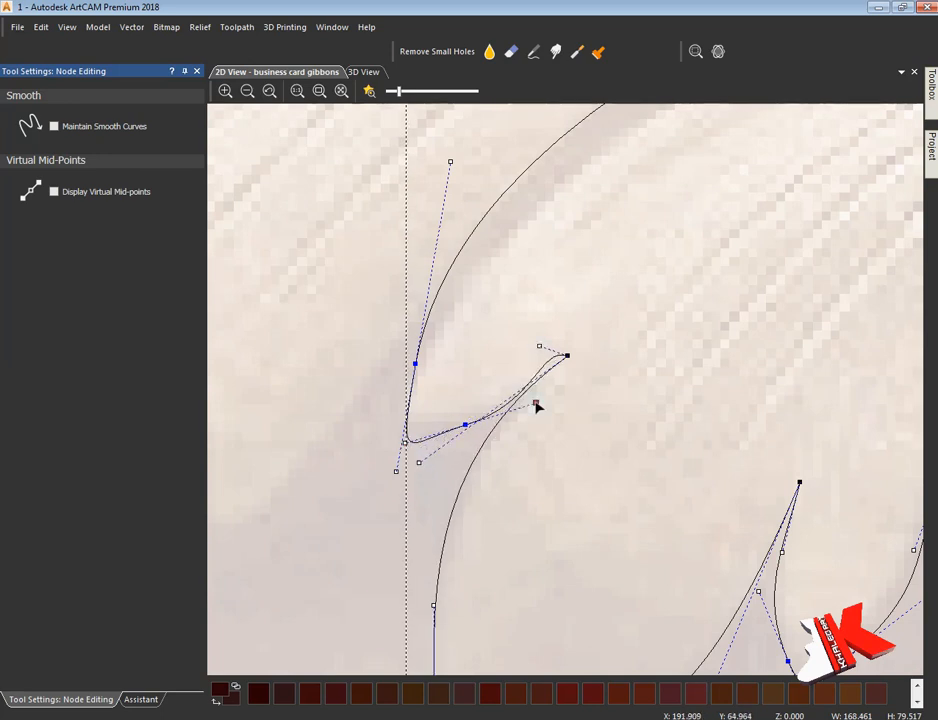
- Refine the handles of the narrow lower lobe, shift the edge node beside it inward and finish node editing
{"action": "scroll", "coordinate": [356, 488], "scroll_direction": "down", "scroll_amount": 2}
{"action": "scroll", "coordinate": [576, 461], "scroll_direction": "up", "scroll_amount": 1}
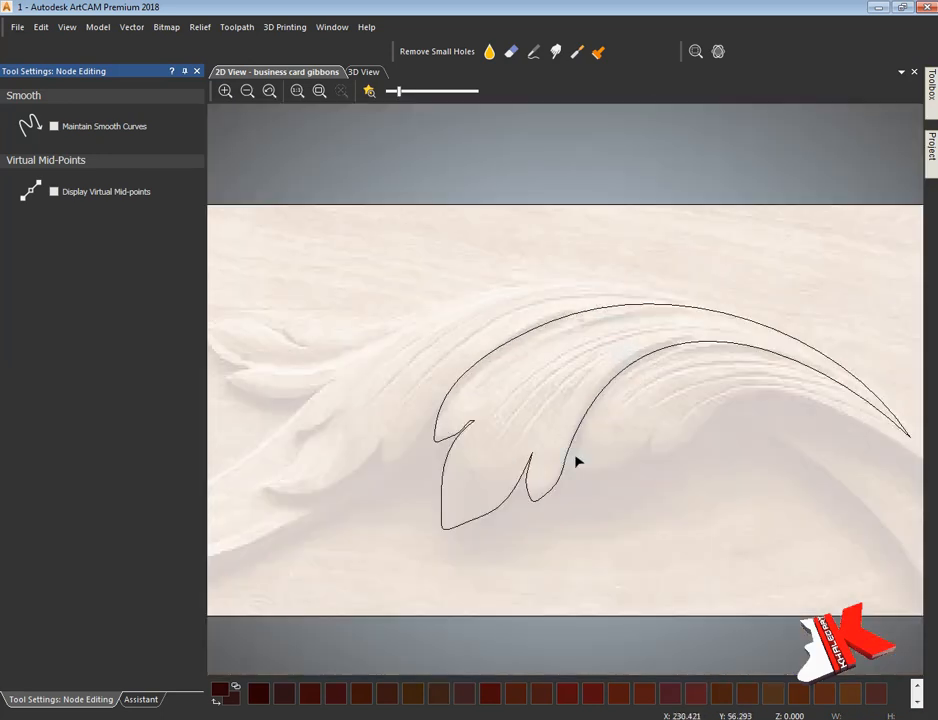
{"action": "scroll", "coordinate": [540, 427], "scroll_direction": "up", "scroll_amount": 1}
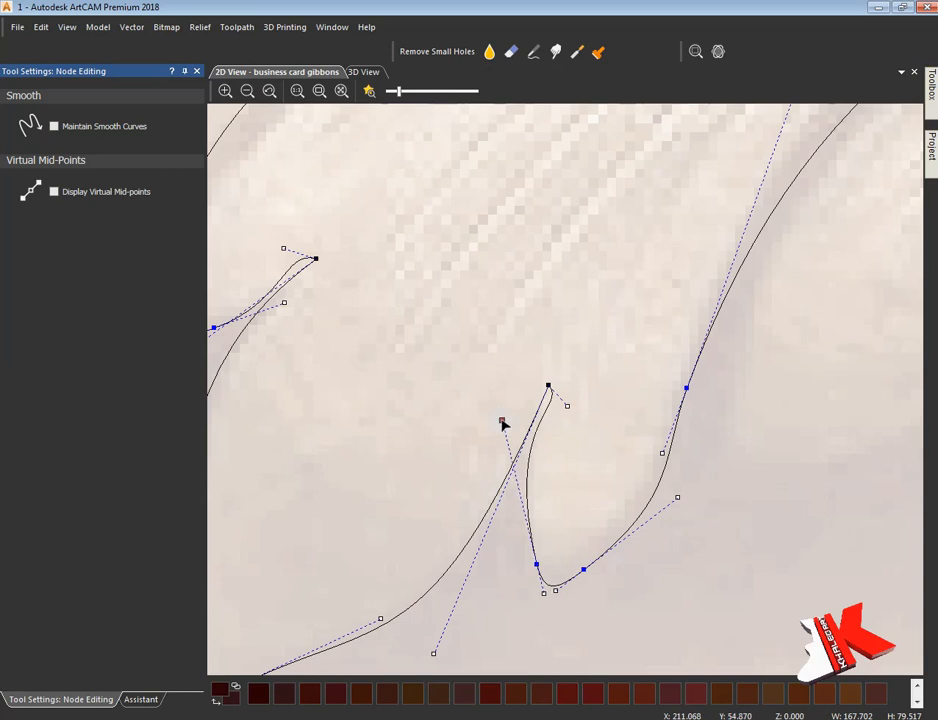
{"action": "left_click", "coordinate": [554, 593]}
{"action": "left_click", "coordinate": [676, 425]}
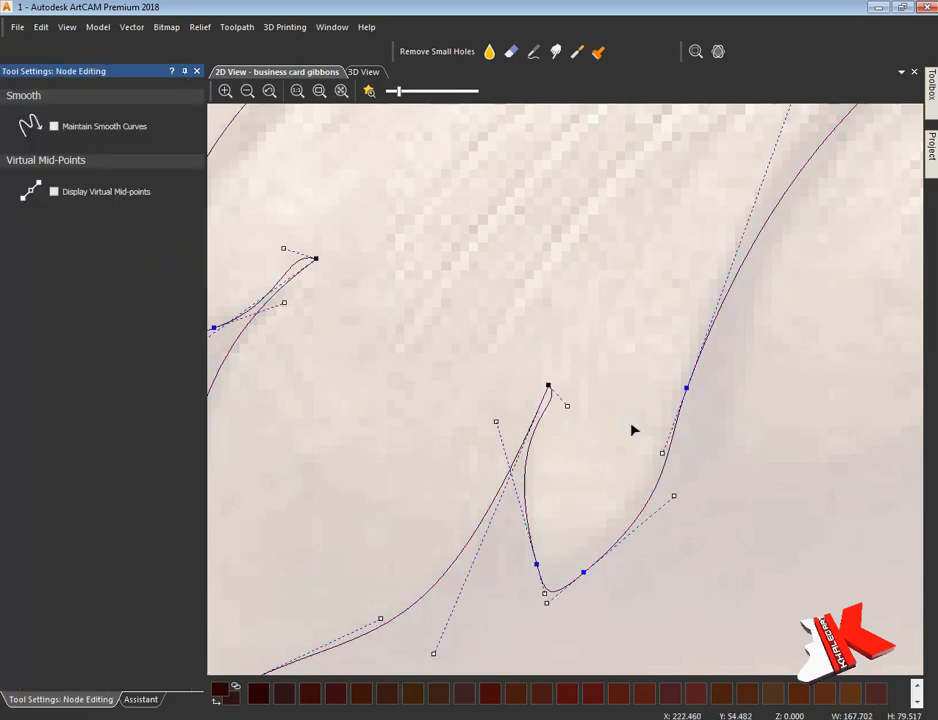
{"action": "left_click_drag", "start_coordinate": [685, 387], "coordinate": [679, 387]}
{"action": "scroll", "coordinate": [640, 542], "scroll_direction": "down", "scroll_amount": 2}
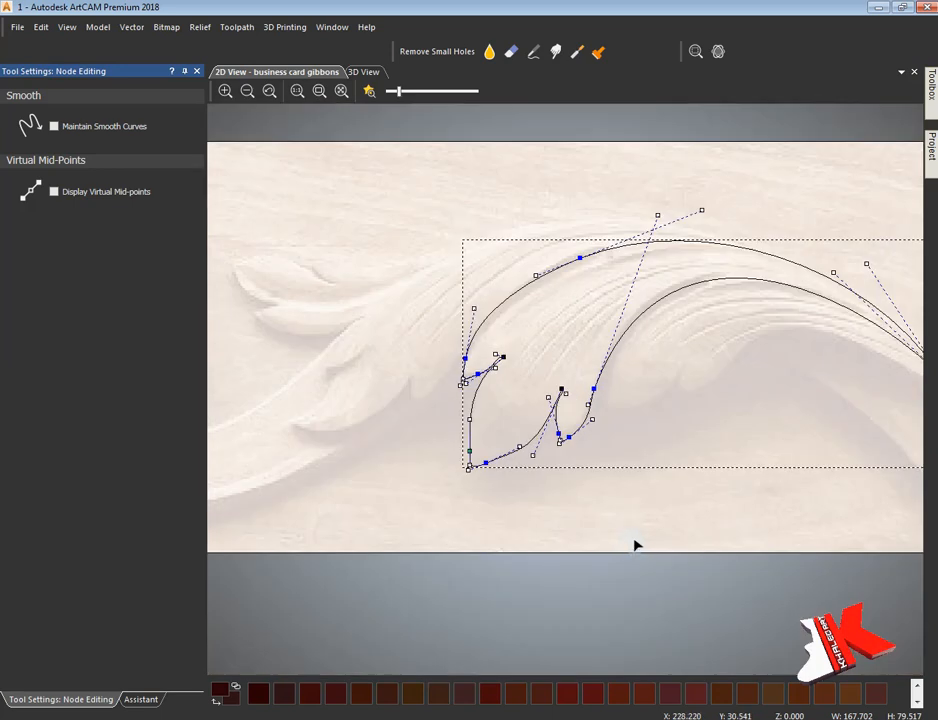
{"action": "left_click", "coordinate": [638, 438]}
{"action": "middle_click_drag", "start_coordinate": [638, 438], "coordinate": [474, 486]}
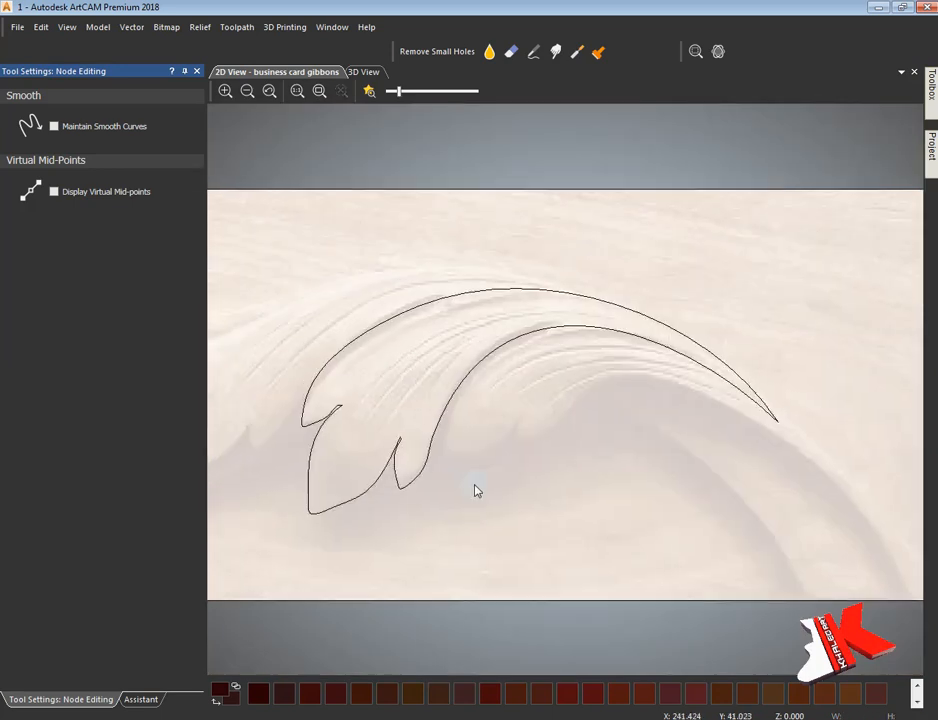
- Show the first leaf's vector layer and copy its three vein shapes over toward the second leaf
{"action": "mouse_move", "coordinate": [931, 152]}
{"action": "left_click", "coordinate": [914, 131]}
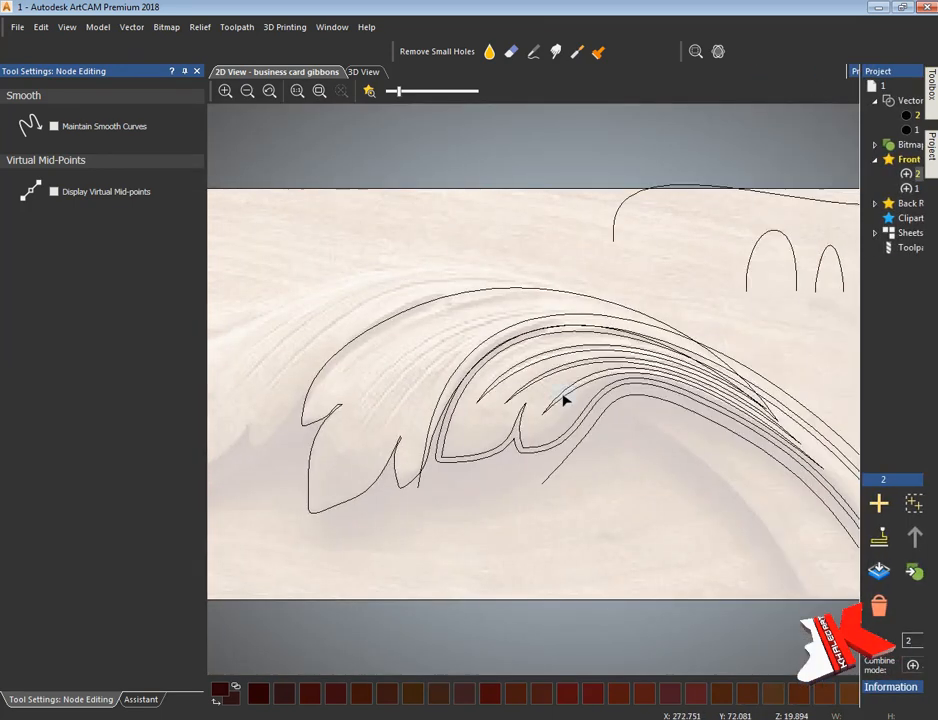
{"action": "key", "text": "n"}
{"action": "left_click", "coordinate": [547, 350]}
{"action": "left_click_drag", "start_coordinate": [547, 350], "coordinate": [418, 332]}
{"action": "left_click", "coordinate": [701, 435]}
- Cut the copied veins, hide the first leaf's vector layer and paste them onto vector layer 2
{"action": "right_click", "coordinate": [654, 288]}
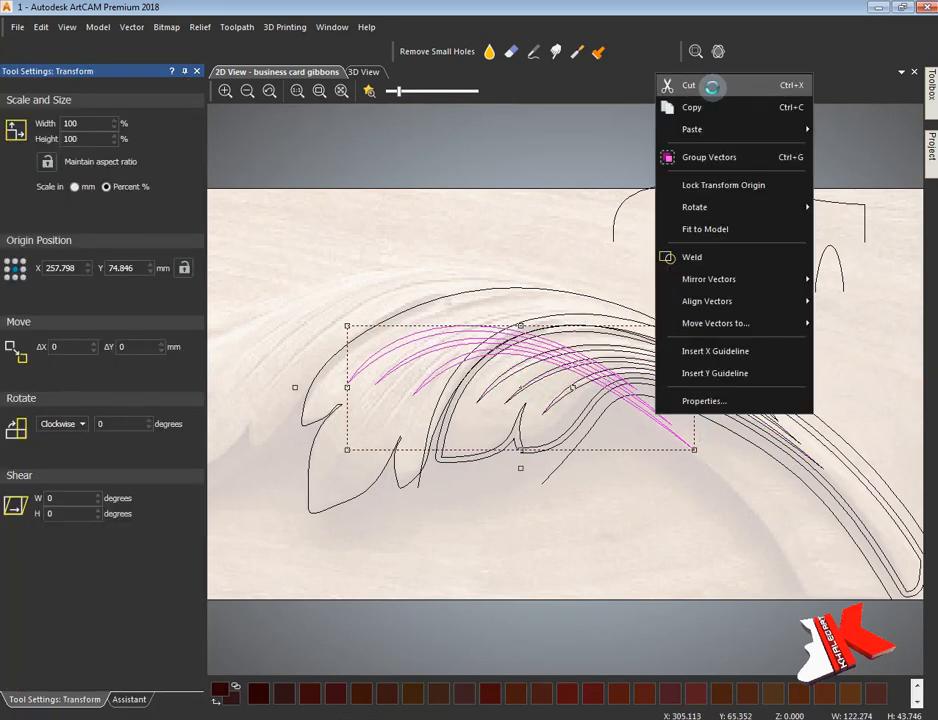
{"action": "left_click", "coordinate": [712, 88]}
{"action": "mouse_move", "coordinate": [931, 152]}
{"action": "left_click", "coordinate": [914, 131]}
{"action": "right_click", "coordinate": [528, 244]}
{"action": "mouse_move", "coordinate": [565, 255]}
{"action": "left_click", "coordinate": [703, 262]}
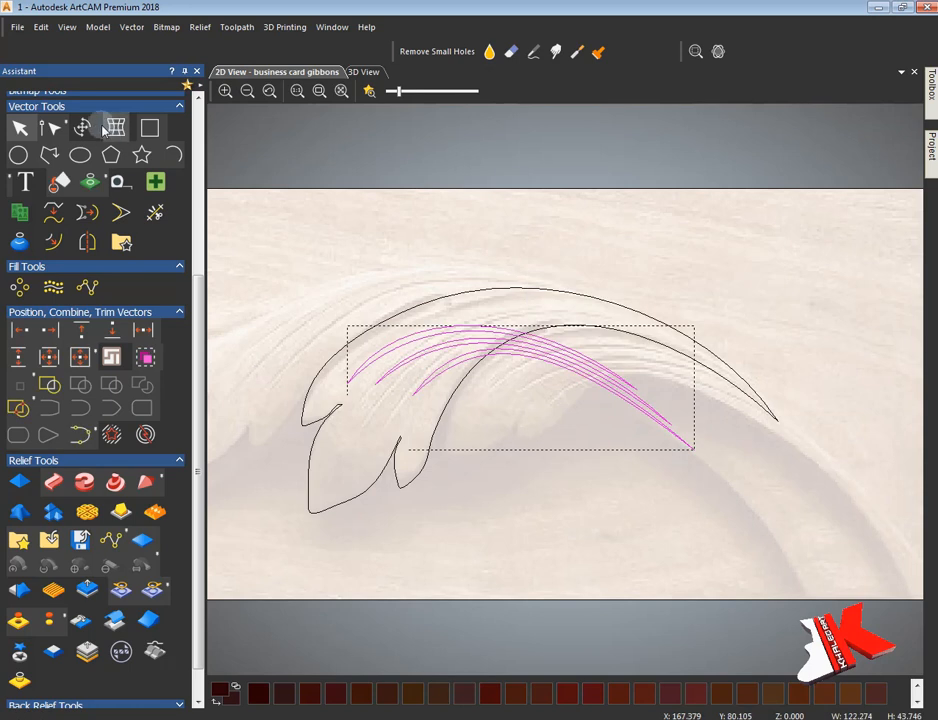
- Rotate the pasted veins counterclockwise and move them inside the second leaf's outline
{"action": "left_click", "coordinate": [675, 430]}
{"action": "left_click_drag", "start_coordinate": [728, 394], "coordinate": [716, 301]}
{"action": "left_click_drag", "start_coordinate": [590, 365], "coordinate": [579, 334]}
{"action": "left_click_drag", "start_coordinate": [580, 336], "coordinate": [553, 356]}
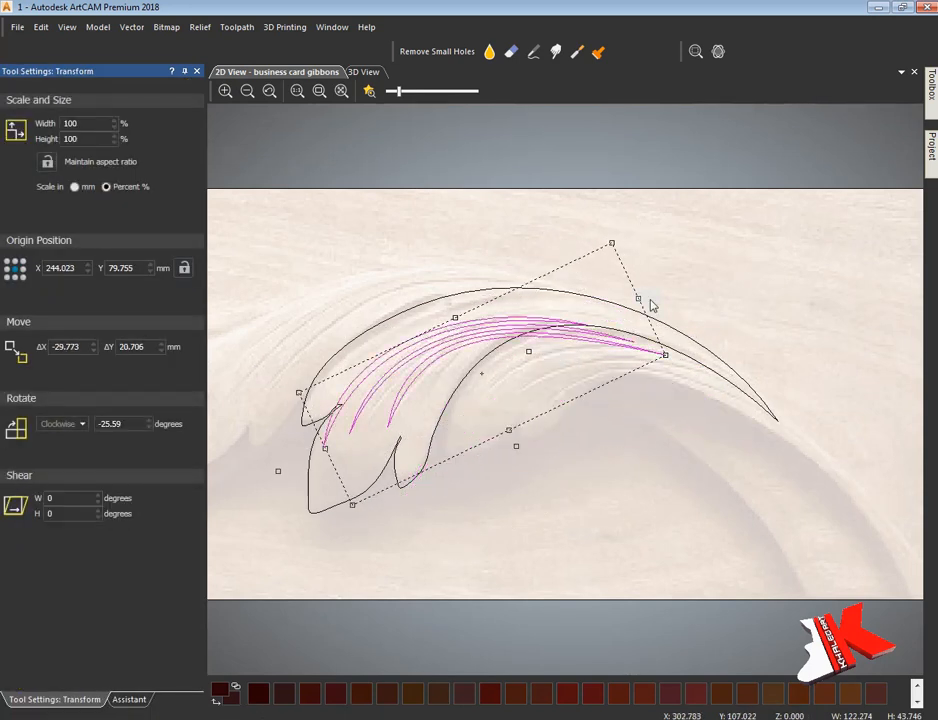
{"action": "left_click_drag", "start_coordinate": [700, 375], "coordinate": [688, 378]}
{"action": "left_click", "coordinate": [654, 435]}
- Set two of the veins aside below the leaf and reposition the remaining one inside the outline
{"action": "left_click_drag", "start_coordinate": [453, 351], "coordinate": [577, 477]}
{"action": "left_click_drag", "start_coordinate": [480, 333], "coordinate": [590, 402]}
{"action": "left_click", "coordinate": [500, 320]}
{"action": "left_click_drag", "start_coordinate": [591, 403], "coordinate": [526, 343]}
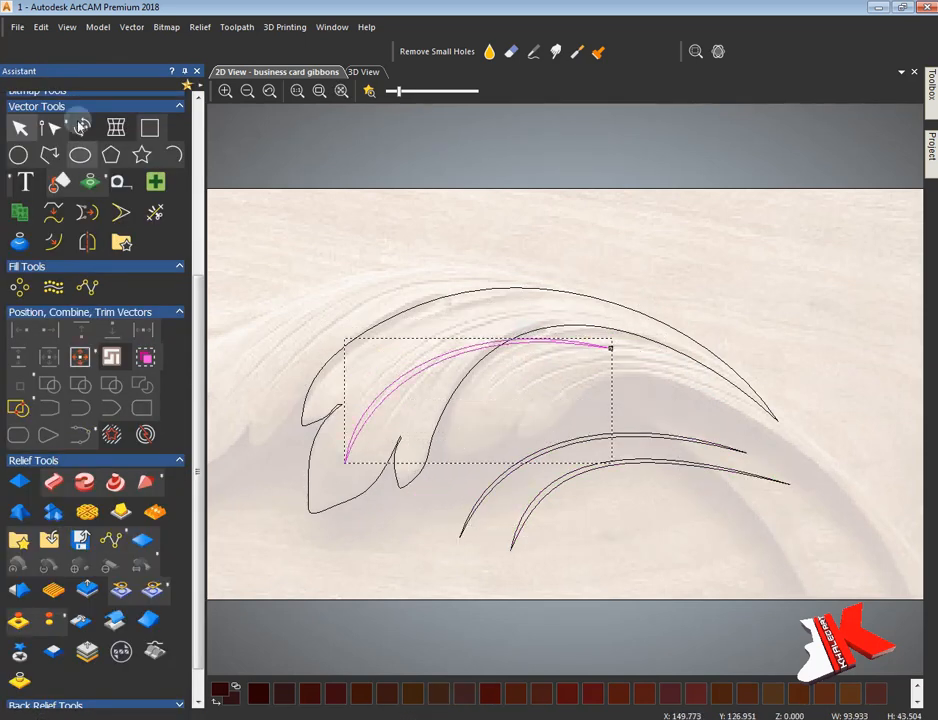
- Reshape the remaining vein to follow the leaf's central groove and delete the two veins set aside
{"action": "left_click", "coordinate": [51, 128]}
{"action": "left_click_drag", "start_coordinate": [611, 347], "coordinate": [620, 318]}
{"action": "left_click_drag", "start_coordinate": [490, 285], "coordinate": [474, 282]}
{"action": "left_click", "coordinate": [545, 449]}
{"action": "key", "text": "Delete"}
{"action": "left_click", "coordinate": [558, 487]}
{"action": "key", "text": "Delete"}
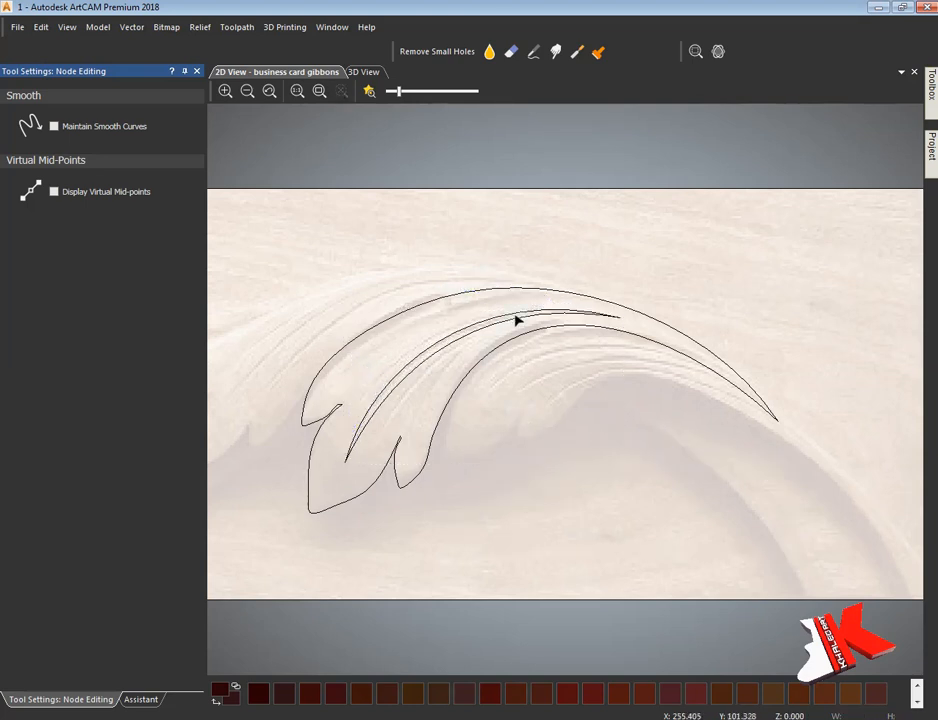
- Duplicate the central vein above itself and reshape the copy to follow the leaf's upper groove
{"action": "left_click", "coordinate": [141, 700]}
{"action": "left_click_drag", "start_coordinate": [465, 330], "coordinate": [572, 438], "text": "ctrl"}
{"action": "left_click_drag", "start_coordinate": [572, 438], "coordinate": [450, 301]}
{"action": "left_click", "coordinate": [50, 128]}
{"action": "left_click_drag", "start_coordinate": [626, 269], "coordinate": [594, 308]}
{"action": "left_click_drag", "start_coordinate": [436, 279], "coordinate": [481, 297]}
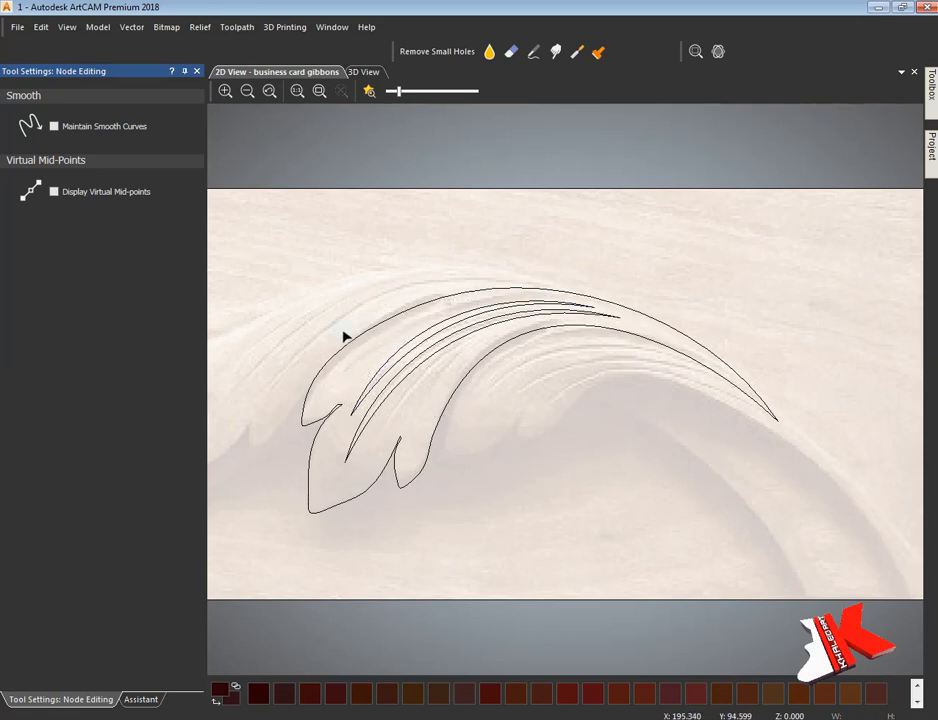
- Duplicate a vein beneath the central one and reshape the copy along the leaf's inner edge
{"action": "left_click", "coordinate": [134, 697]}
{"action": "left_click", "coordinate": [19, 128]}
{"action": "left_click_drag", "start_coordinate": [486, 417], "coordinate": [502, 454], "text": "ctrl"}
{"action": "left_click", "coordinate": [54, 129]}
{"action": "left_click_drag", "start_coordinate": [611, 343], "coordinate": [582, 325]}
{"action": "scroll", "coordinate": [437, 272], "scroll_direction": "up", "scroll_amount": 2}
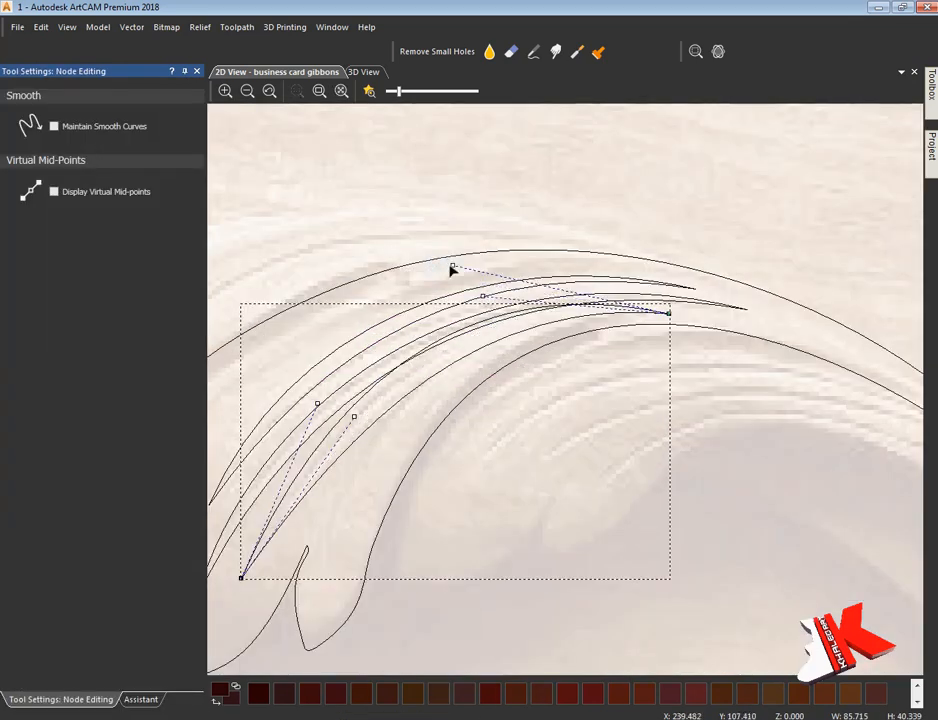
{"action": "left_click_drag", "start_coordinate": [452, 270], "coordinate": [501, 291]}
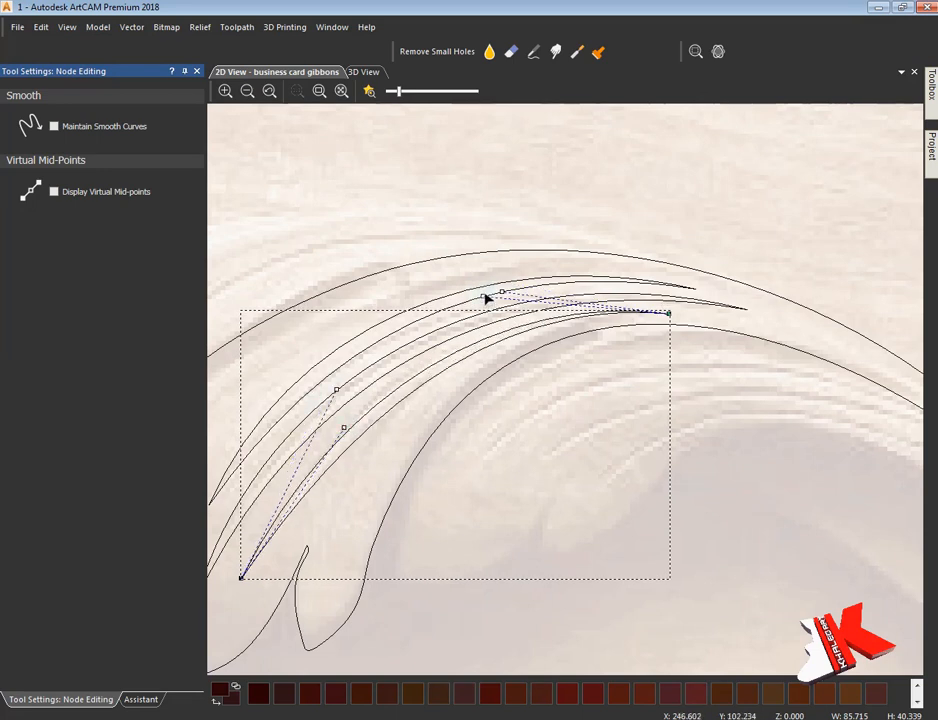
{"action": "left_click_drag", "start_coordinate": [502, 291], "coordinate": [438, 322]}
- Adjust the upper vein's handles to raise its arch and finish node editing
{"action": "scroll", "coordinate": [523, 441], "scroll_direction": "down", "scroll_amount": 1}
{"action": "scroll", "coordinate": [432, 475], "scroll_direction": "up", "scroll_amount": 1}
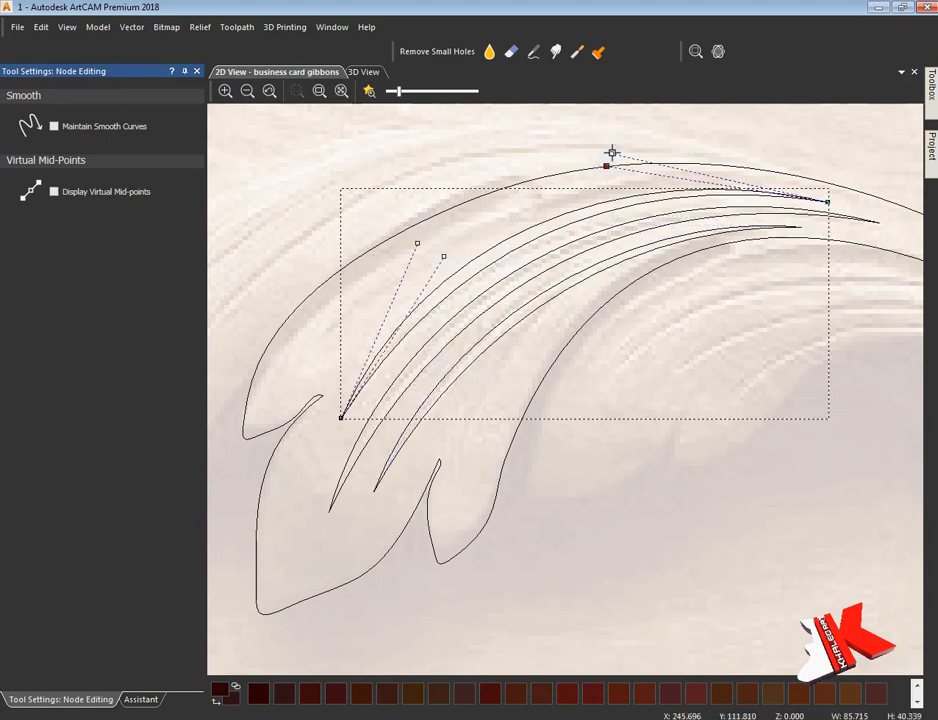
{"action": "scroll", "coordinate": [363, 193], "scroll_direction": "down", "scroll_amount": 2}
{"action": "left_click", "coordinate": [540, 459]}
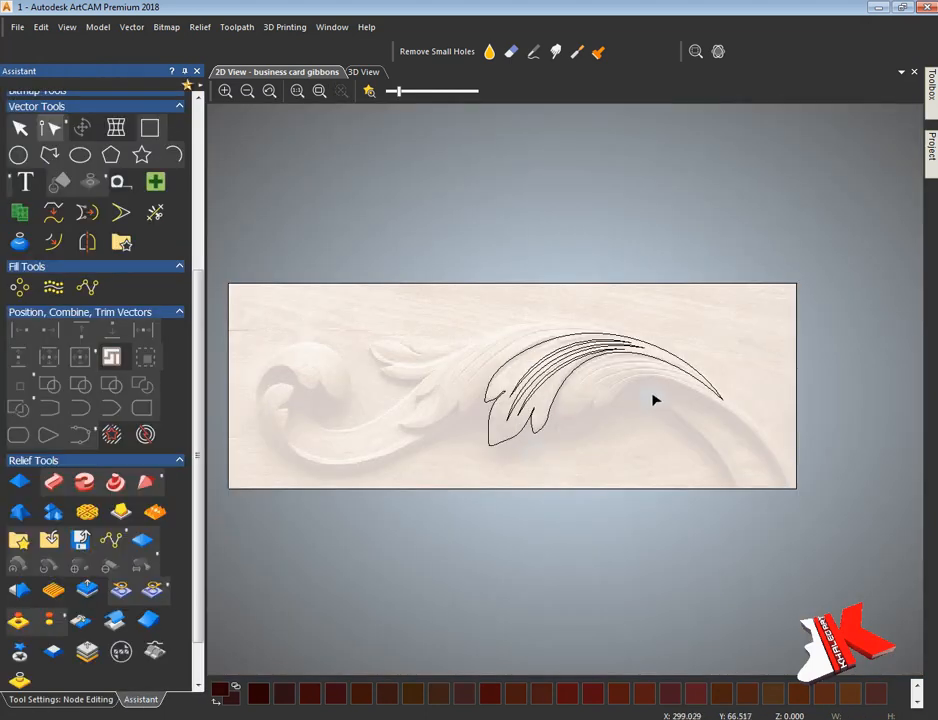
{"action": "scroll", "coordinate": [655, 400], "scroll_direction": "up", "scroll_amount": 1}
- Offset the second leaf's outline 6 mm outwards with radiused corners
{"action": "left_click", "coordinate": [72, 697]}
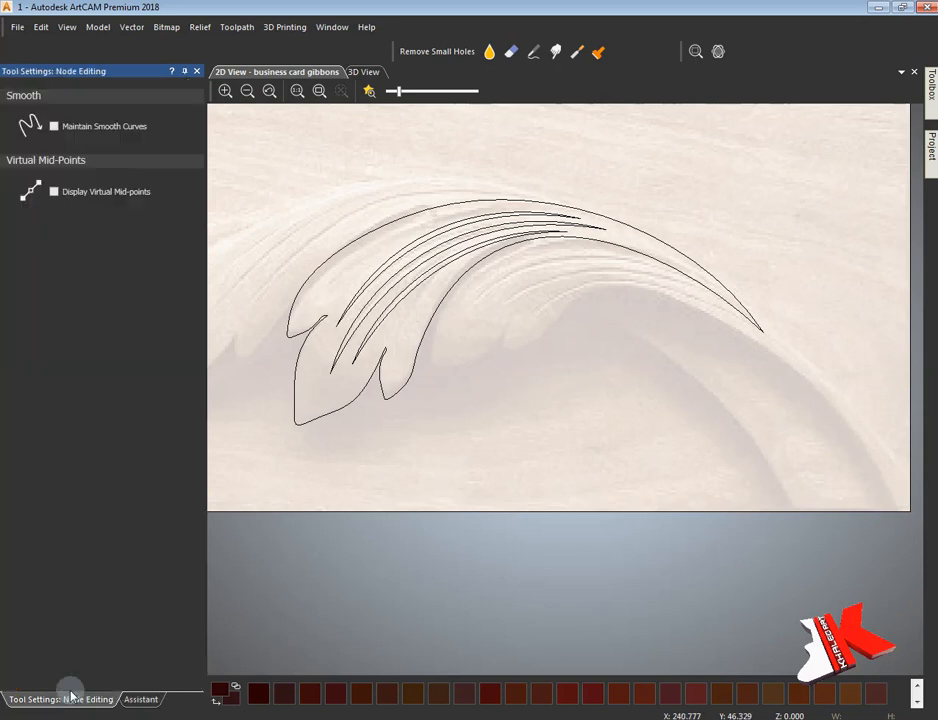
{"action": "left_click", "coordinate": [141, 699]}
{"action": "left_click", "coordinate": [88, 242]}
{"action": "left_click", "coordinate": [424, 339]}
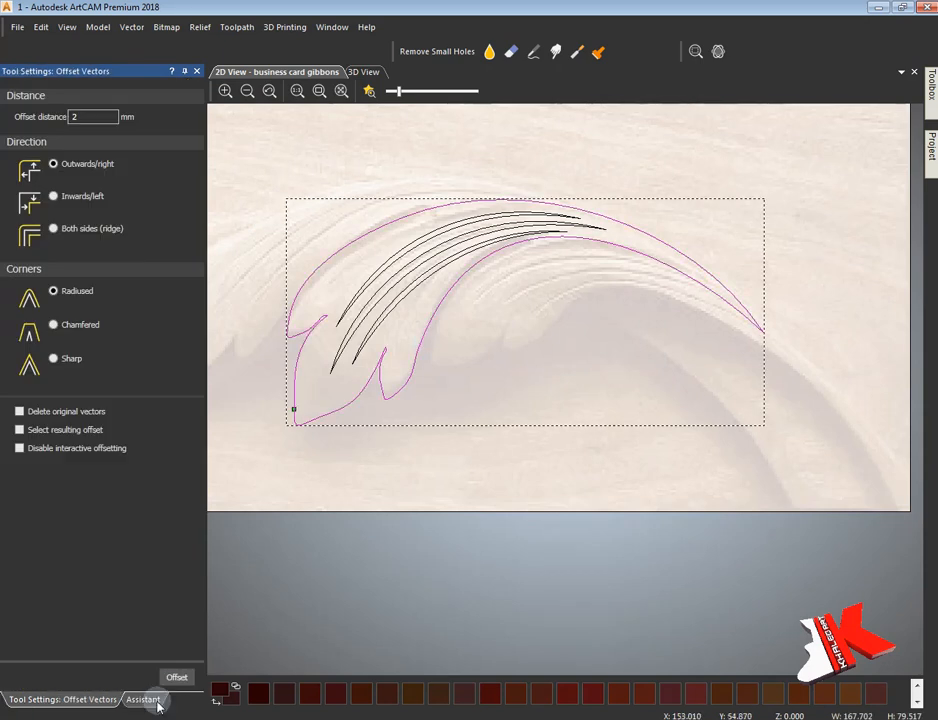
{"action": "left_click", "coordinate": [172, 676]}
{"action": "left_click", "coordinate": [430, 374]}
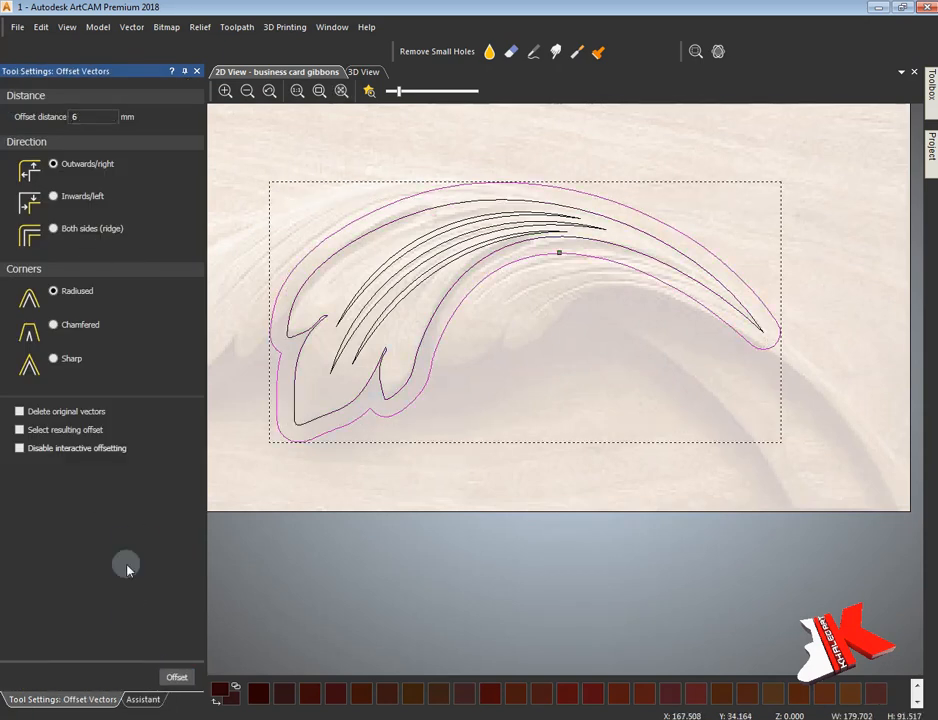
- Cut the offset curve on both sides of the lobed leaf end and delete the section around the lobes
{"action": "left_click", "coordinate": [141, 699]}
{"action": "left_click", "coordinate": [52, 128]}
{"action": "scroll", "coordinate": [410, 374], "scroll_direction": "up", "scroll_amount": 2}
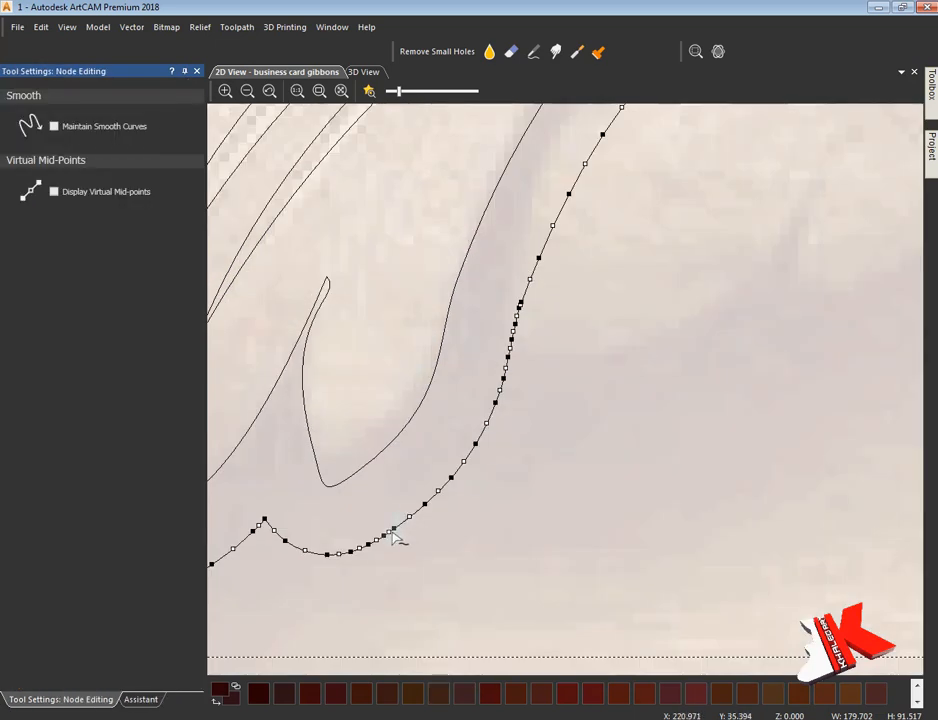
{"action": "scroll", "coordinate": [385, 543], "scroll_direction": "down", "scroll_amount": 1}
{"action": "key", "text": "c"}
{"action": "left_click", "coordinate": [219, 331]}
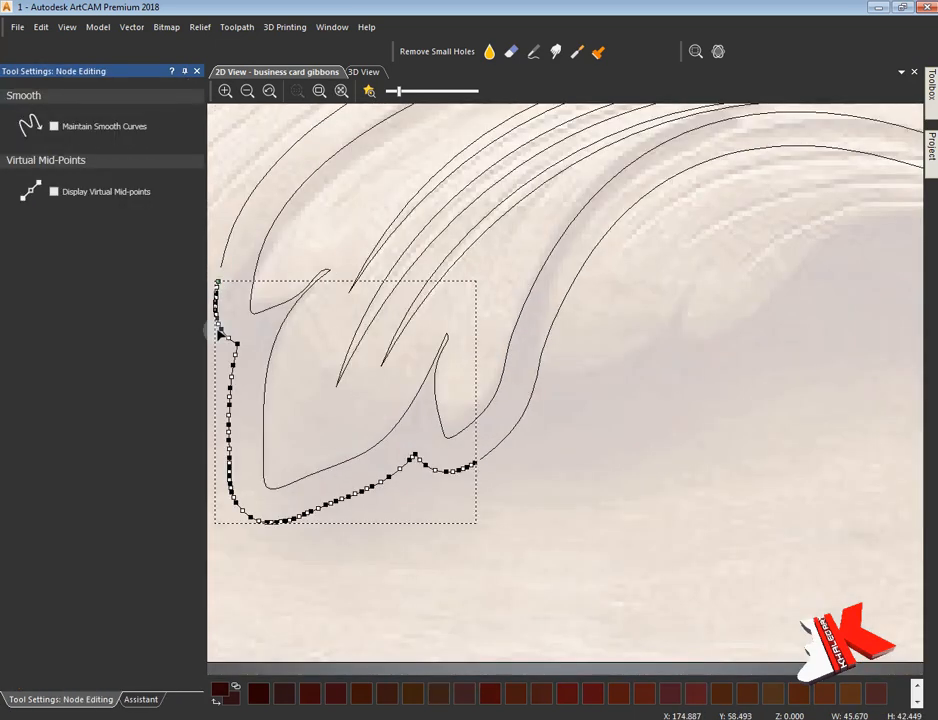
{"action": "key", "text": "Delete"}
- Extend the two open ends of the offset curve past the lobes and smooth the upper one's bend
{"action": "left_click", "coordinate": [482, 459]}
{"action": "middle_click_drag", "start_coordinate": [486, 456], "coordinate": [676, 410]}
{"action": "left_click_drag", "start_coordinate": [673, 411], "coordinate": [502, 510]}
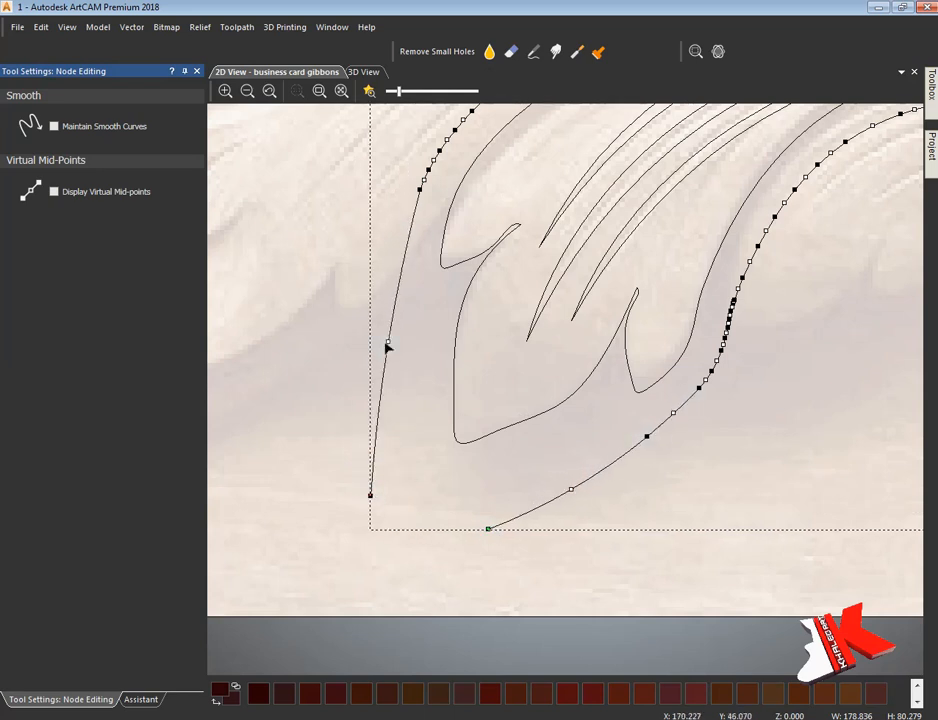
{"action": "left_click_drag", "start_coordinate": [387, 344], "coordinate": [377, 341]}
{"action": "scroll", "coordinate": [343, 371], "scroll_direction": "down", "scroll_amount": 1}
{"action": "scroll", "coordinate": [528, 291], "scroll_direction": "up", "scroll_amount": 1}
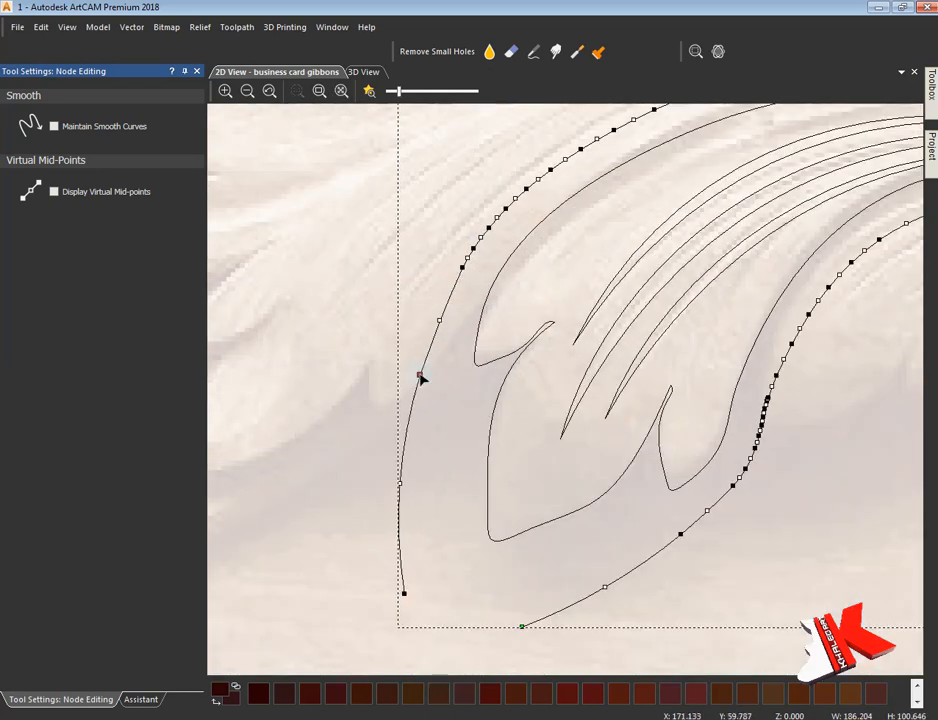
{"action": "left_click_drag", "start_coordinate": [421, 377], "coordinate": [422, 362]}
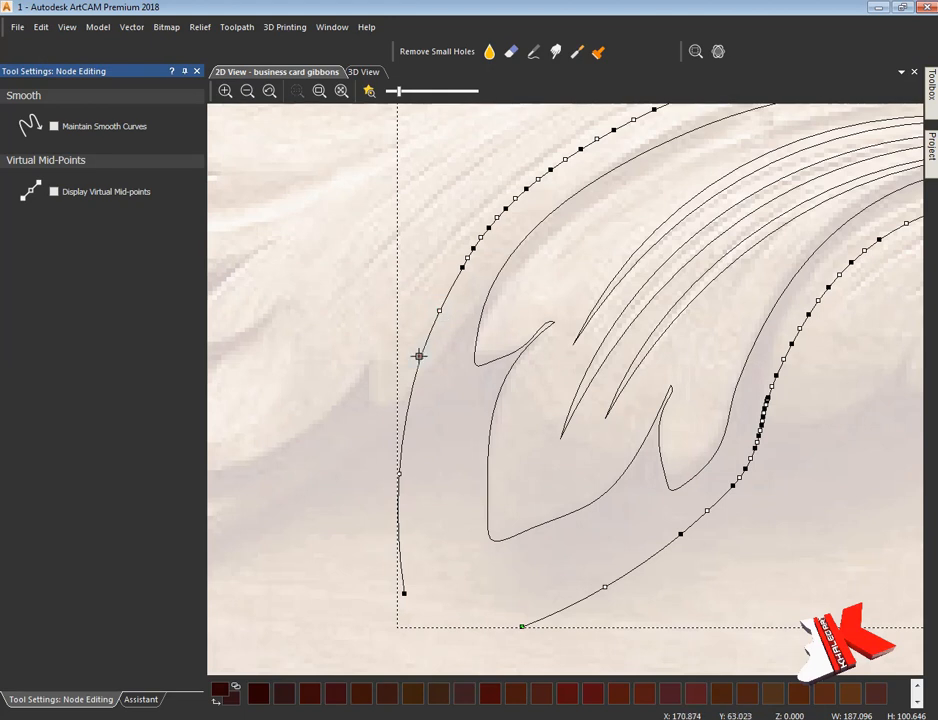
- Remove the offset curve's rounded cap at the leaf tip and extend both resulting rails beyond the tip
{"action": "scroll", "coordinate": [421, 394], "scroll_direction": "down", "scroll_amount": 4}
{"action": "scroll", "coordinate": [421, 394], "scroll_direction": "up", "scroll_amount": 6}
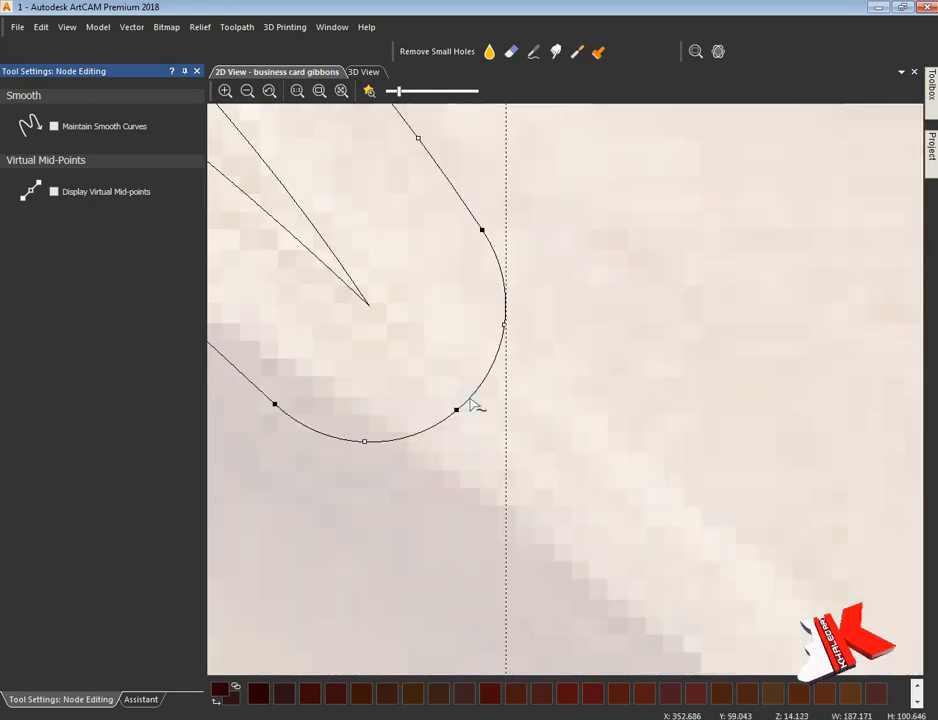
{"action": "left_click", "coordinate": [273, 405]}
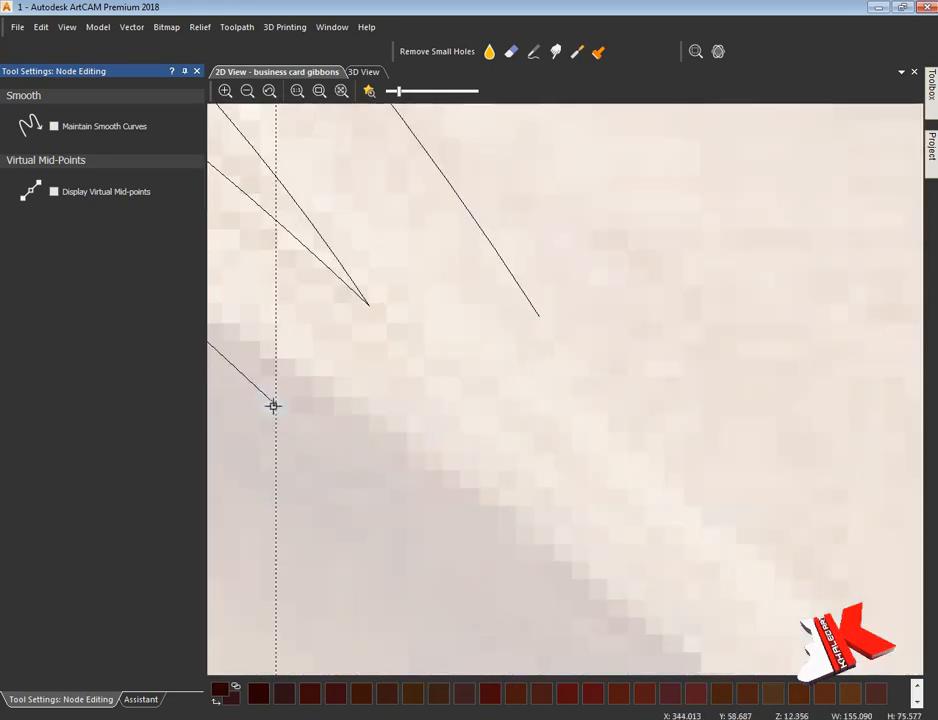
{"action": "left_click_drag", "start_coordinate": [274, 404], "coordinate": [340, 465]}
{"action": "scroll", "coordinate": [436, 477], "scroll_direction": "down", "scroll_amount": 4}
{"action": "scroll", "coordinate": [507, 426], "scroll_direction": "up", "scroll_amount": 3}
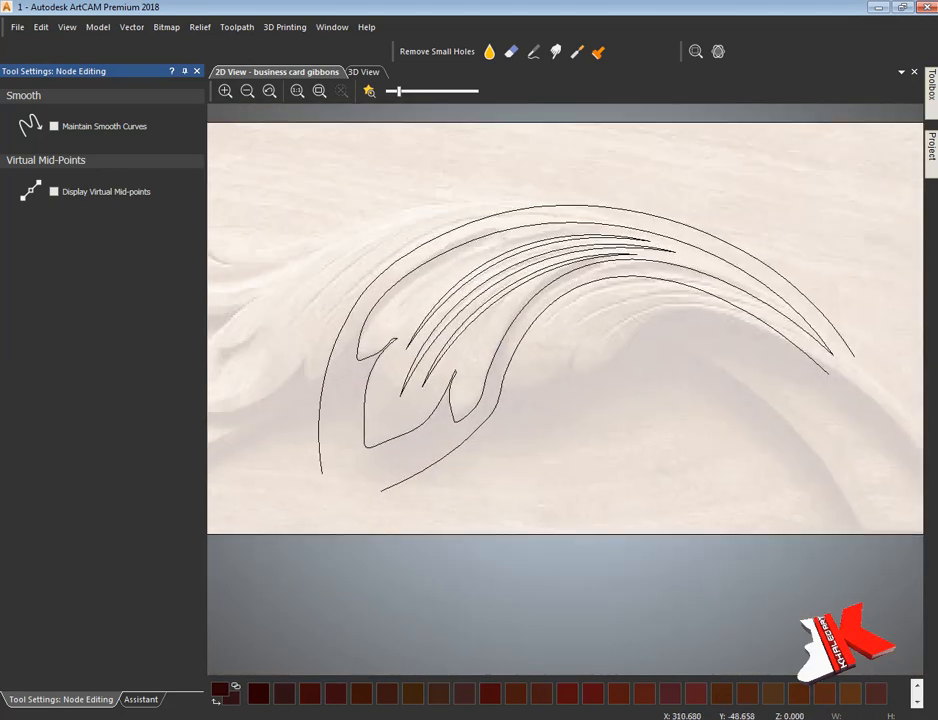
- Show the first leaf's vector layer, copy the long profile and two arch curves, and hide that layer again
{"action": "scroll", "coordinate": [530, 466], "scroll_direction": "down", "scroll_amount": 2}
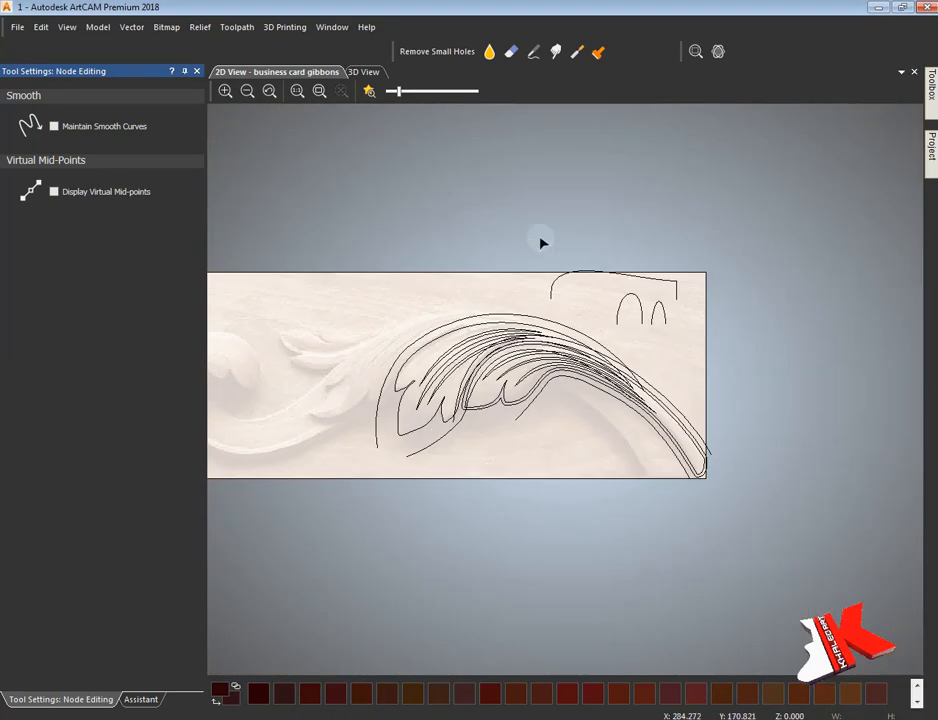
{"action": "left_click", "coordinate": [141, 699]}
{"action": "left_click", "coordinate": [20, 128]}
{"action": "left_click_drag", "start_coordinate": [532, 245], "coordinate": [719, 340]}
{"action": "left_click_drag", "start_coordinate": [732, 250], "coordinate": [539, 338]}
{"action": "left_click_drag", "start_coordinate": [541, 257], "coordinate": [708, 341]}
{"action": "right_click", "coordinate": [637, 311]}
{"action": "left_click", "coordinate": [695, 400]}
{"action": "mouse_move", "coordinate": [930, 147]}
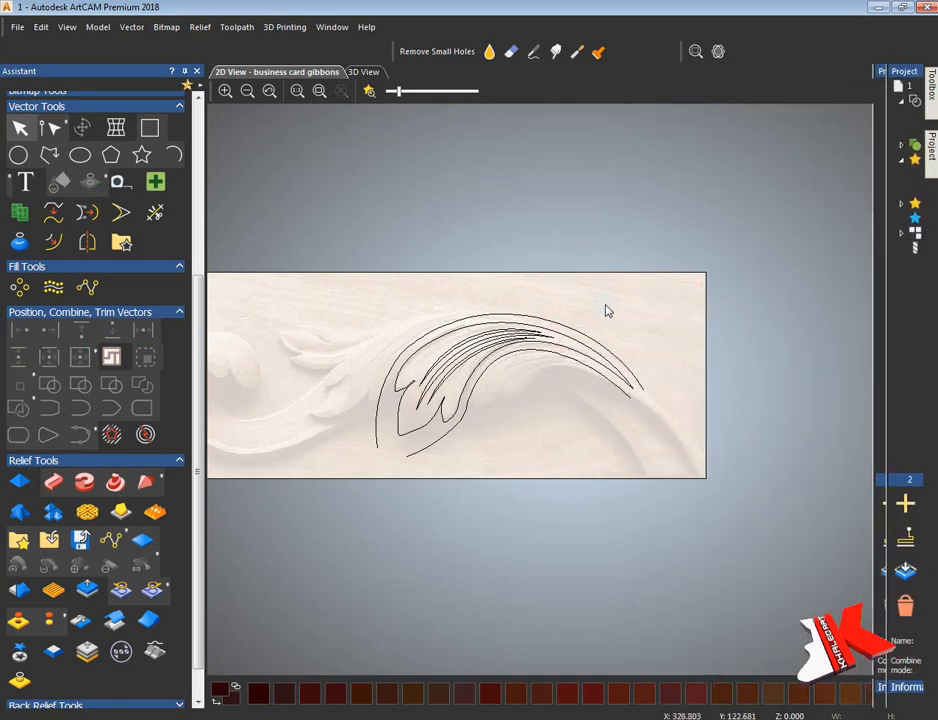
- Paste the three profile curves onto vector layer 2 and move them to the empty area below the second leaf
{"action": "right_click", "coordinate": [607, 310]}
{"action": "mouse_move", "coordinate": [640, 316]}
{"action": "left_click", "coordinate": [745, 316]}
{"action": "left_click_drag", "start_coordinate": [668, 316], "coordinate": [605, 444]}
{"action": "left_click", "coordinate": [527, 425]}
{"action": "scroll", "coordinate": [526, 422], "scroll_direction": "up", "scroll_amount": 1}
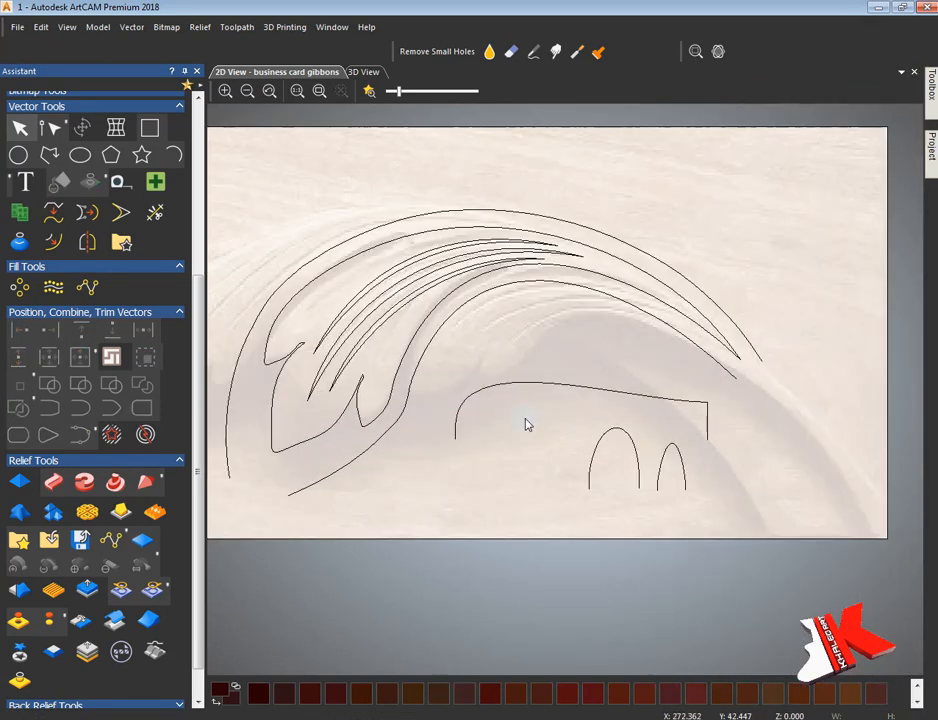
{"action": "middle_click_drag", "start_coordinate": [526, 425], "coordinate": [567, 421]}
- Start a Two Rail Sweep with the upper offset curve as first drive rail and the lower one as second
{"action": "mouse_move", "coordinate": [930, 150]}
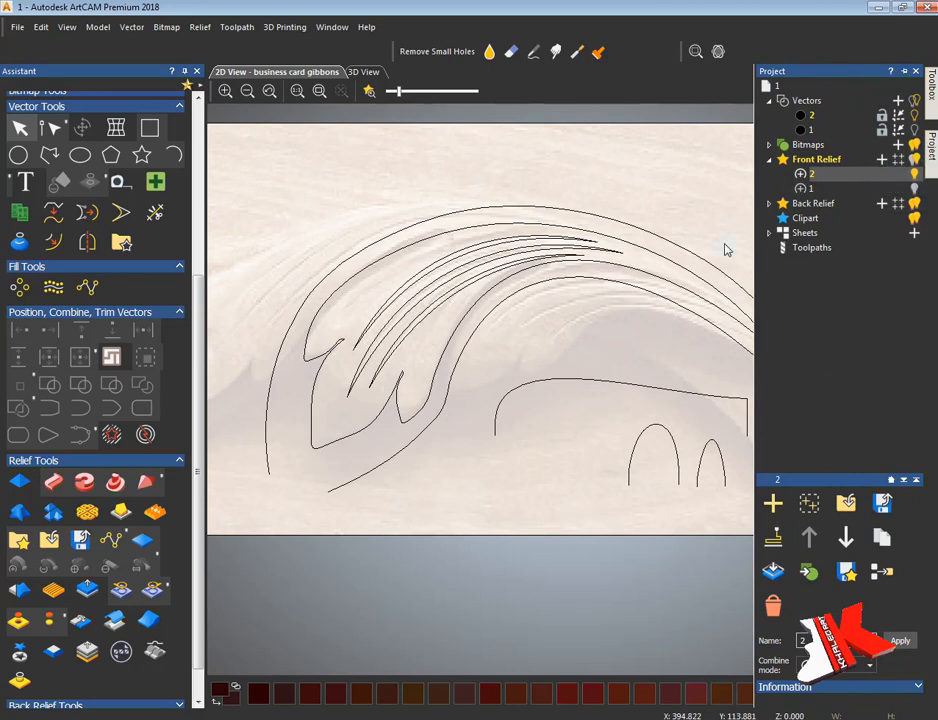
{"action": "scroll", "coordinate": [52, 449], "scroll_direction": "down", "scroll_amount": 1}
{"action": "left_click", "coordinate": [52, 449]}
{"action": "left_click", "coordinate": [301, 307]}
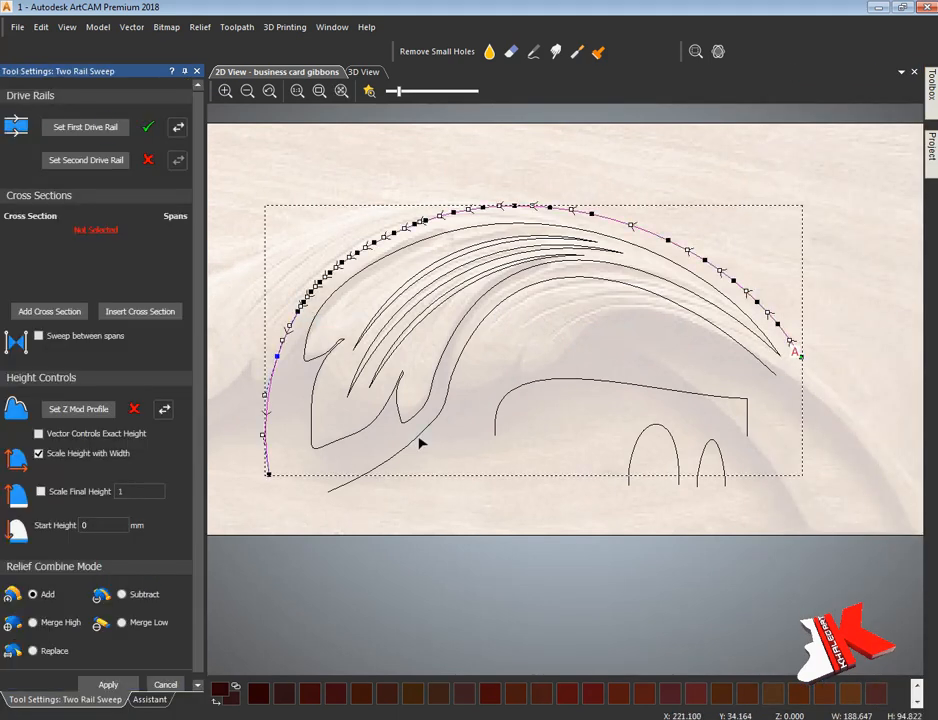
{"action": "left_click", "coordinate": [418, 436]}
{"action": "left_click", "coordinate": [86, 160]}
- In the 3D view, reverse the second rail's direction and add the small arch as the first cross section
{"action": "left_click", "coordinate": [363, 72]}
{"action": "middle_click_drag", "start_coordinate": [406, 362], "coordinate": [612, 342]}
{"action": "left_click", "coordinate": [612, 342]}
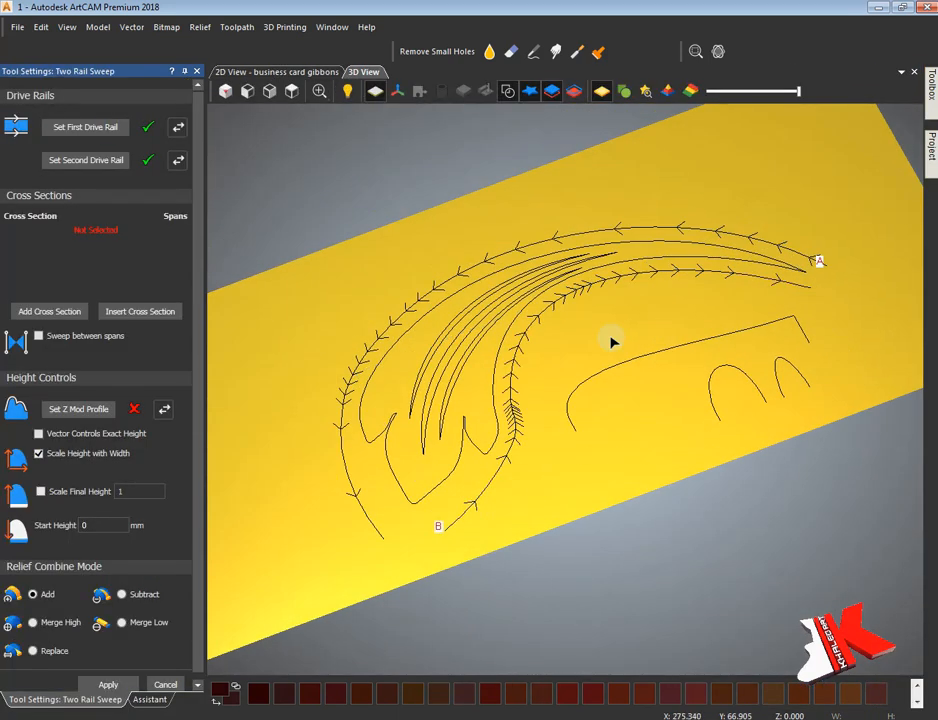
{"action": "left_click", "coordinate": [178, 160]}
{"action": "left_click", "coordinate": [58, 313]}
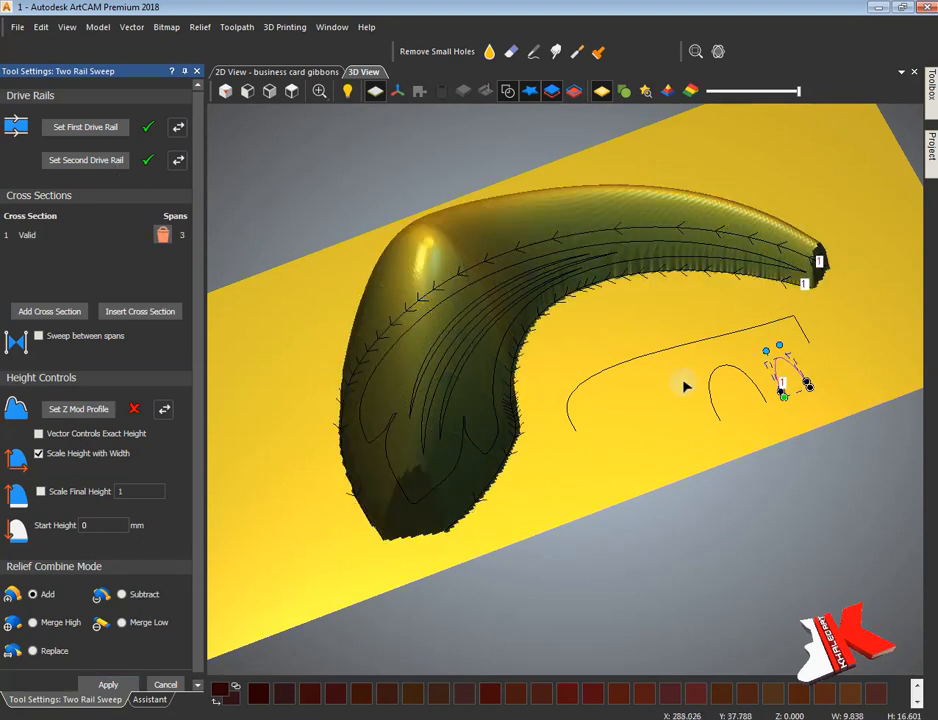
- Add the large arch as second cross section, turn off Scale Height with Width, and set the long profile as Z modulation
{"action": "left_click", "coordinate": [711, 388]}
{"action": "left_click", "coordinate": [62, 311]}
{"action": "left_click", "coordinate": [95, 454]}
{"action": "left_click", "coordinate": [711, 340]}
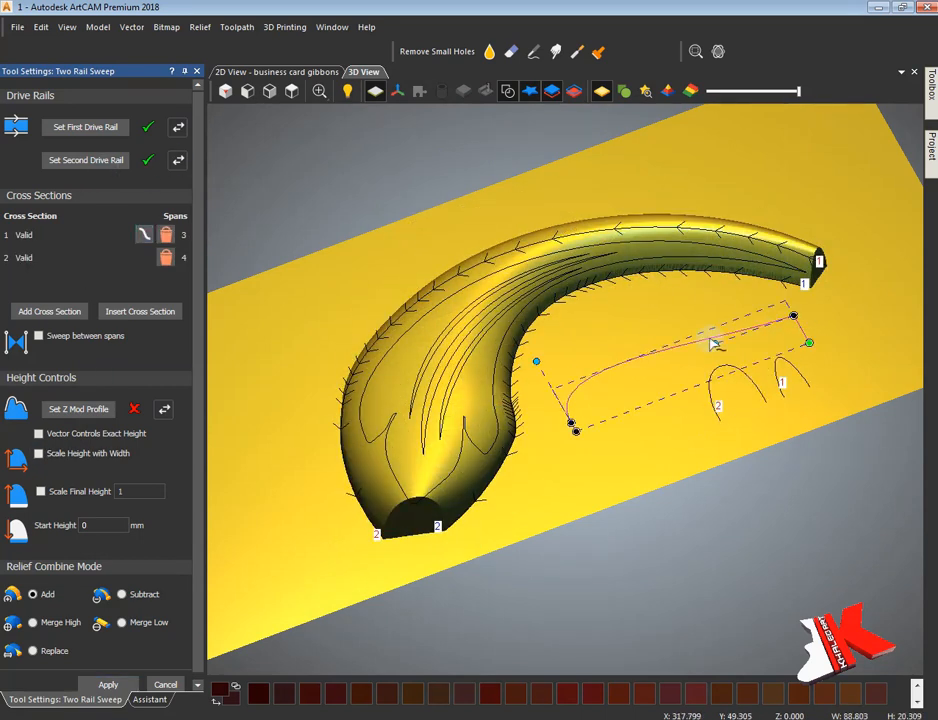
{"action": "left_click", "coordinate": [70, 418]}
{"action": "left_click_drag", "start_coordinate": [561, 496], "coordinate": [575, 242]}
{"action": "left_click_drag", "start_coordinate": [750, 408], "coordinate": [345, 357]}
- Show relief layer 1 and examine how the second leaf's sweep meets the first leaf from several angles
{"action": "mouse_move", "coordinate": [929, 166]}
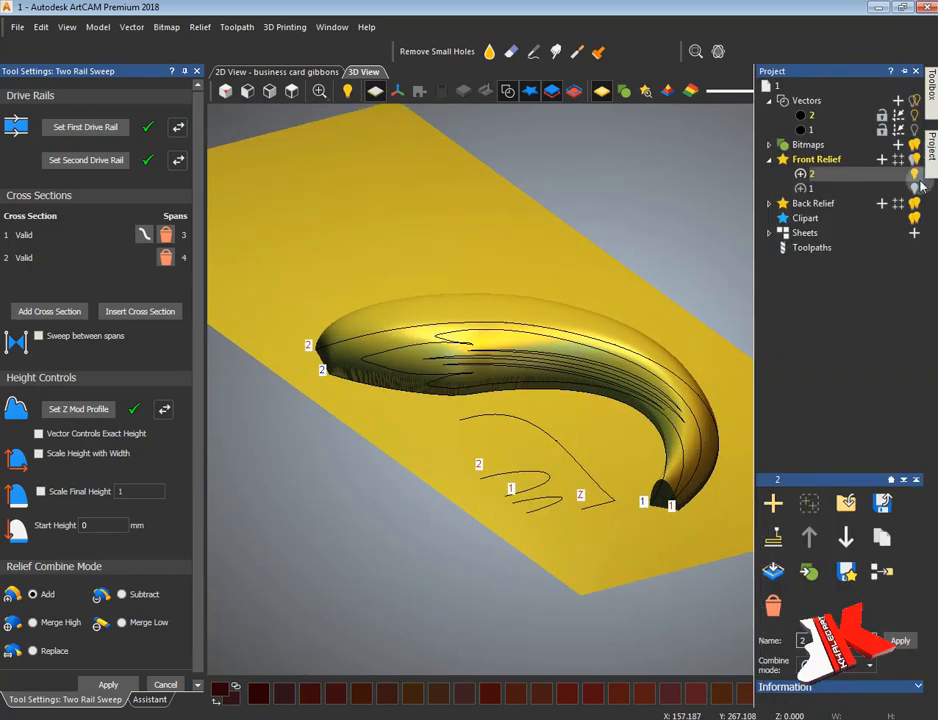
{"action": "left_click", "coordinate": [915, 188]}
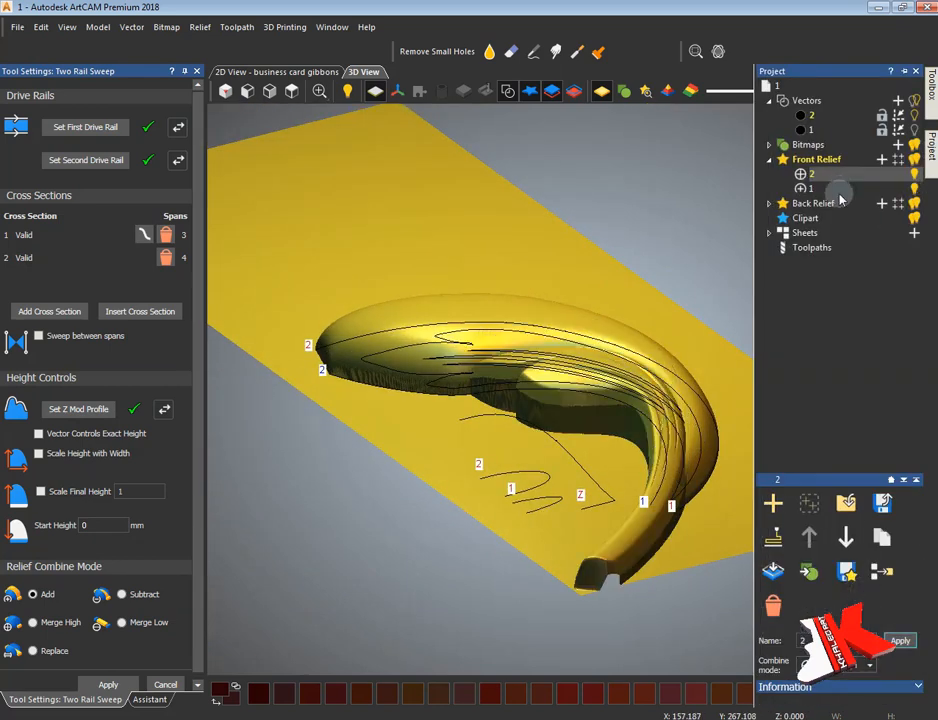
{"action": "left_click_drag", "start_coordinate": [404, 484], "coordinate": [726, 487]}
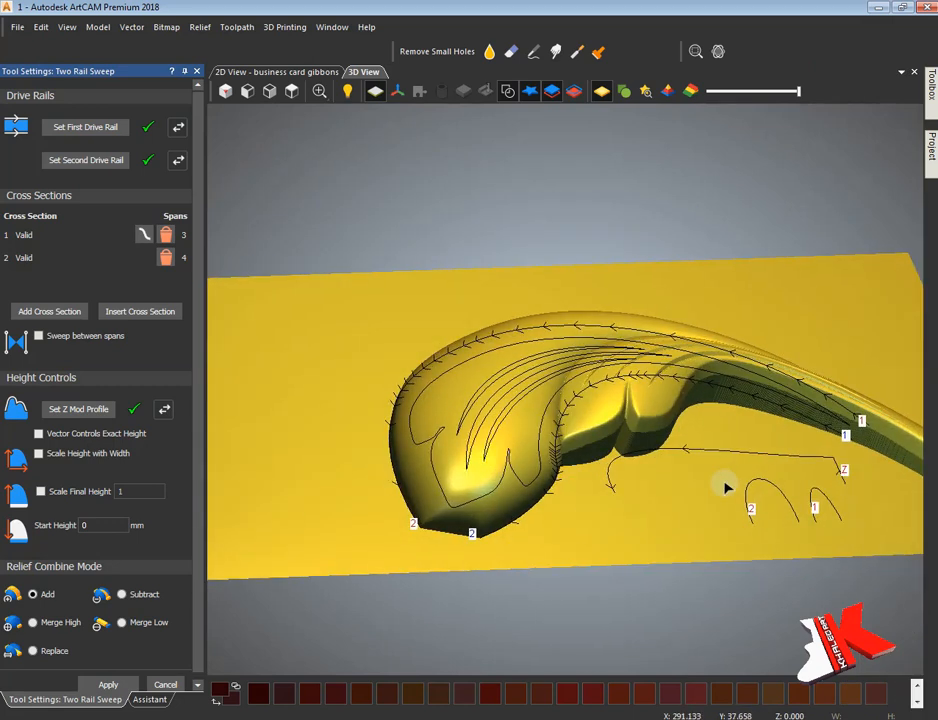
{"action": "left_click_drag", "start_coordinate": [560, 355], "coordinate": [622, 392]}
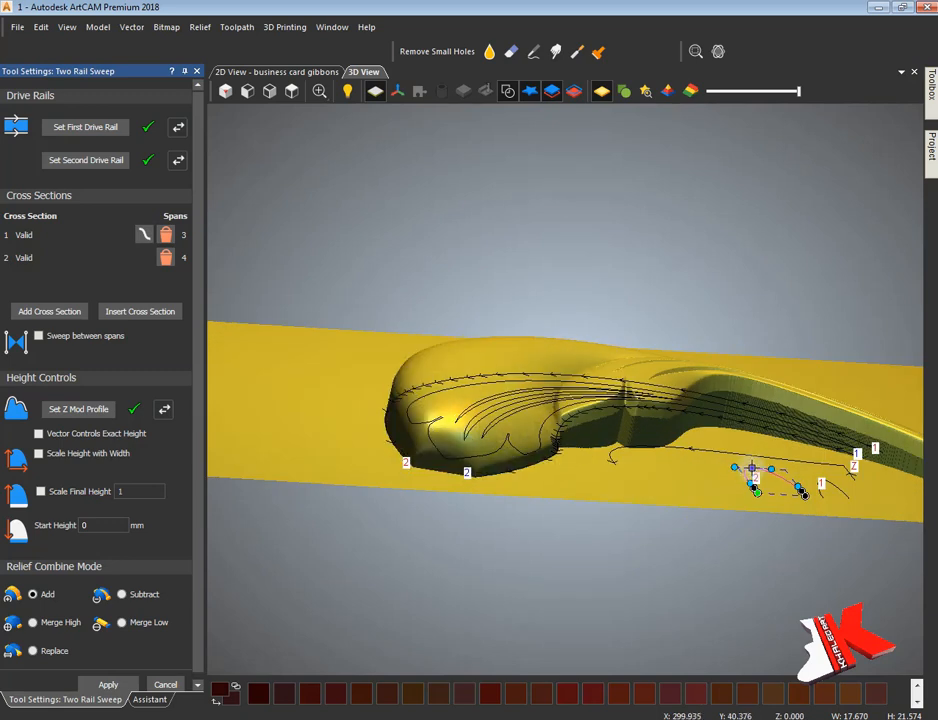
{"action": "scroll", "coordinate": [770, 466], "scroll_direction": "up", "scroll_amount": 3}
{"action": "scroll", "coordinate": [772, 470], "scroll_direction": "up", "scroll_amount": 2}
{"action": "scroll", "coordinate": [601, 490], "scroll_direction": "down", "scroll_amount": 3}
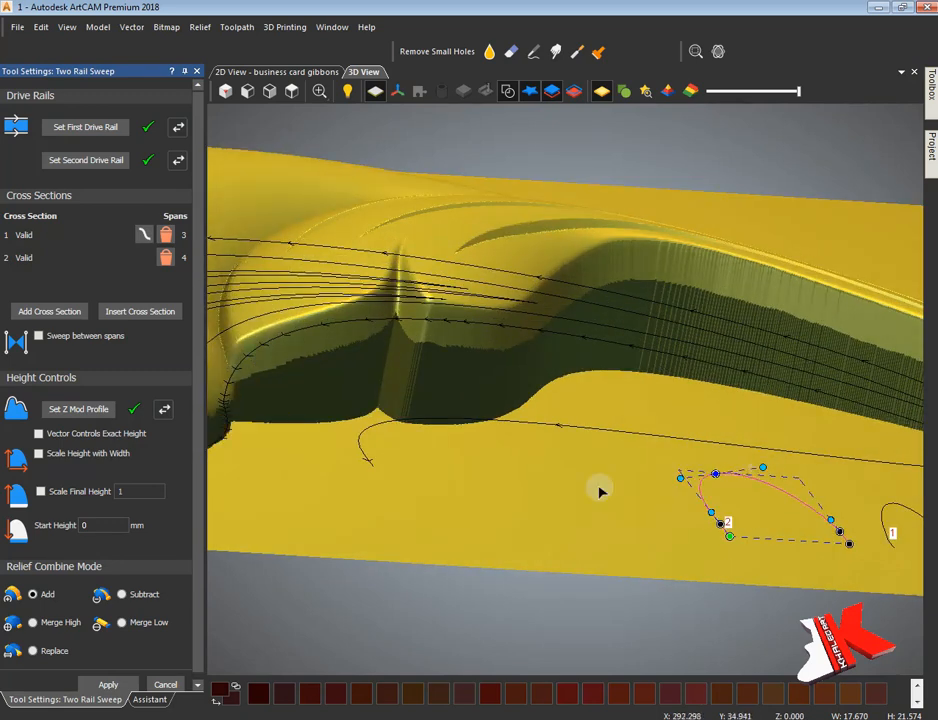
{"action": "left_click_drag", "start_coordinate": [601, 490], "coordinate": [680, 392]}
{"action": "scroll", "coordinate": [700, 556], "scroll_direction": "up", "scroll_amount": 3}
{"action": "left_click_drag", "start_coordinate": [700, 556], "coordinate": [643, 544]}
{"action": "left_click", "coordinate": [667, 472]}
{"action": "left_click_drag", "start_coordinate": [738, 383], "coordinate": [715, 377]}
{"action": "scroll", "coordinate": [729, 551], "scroll_direction": "down", "scroll_amount": 3}
{"action": "left_click_drag", "start_coordinate": [729, 551], "coordinate": [666, 569]}
{"action": "left_click", "coordinate": [291, 91]}
{"action": "scroll", "coordinate": [717, 384], "scroll_direction": "up", "scroll_amount": 5}
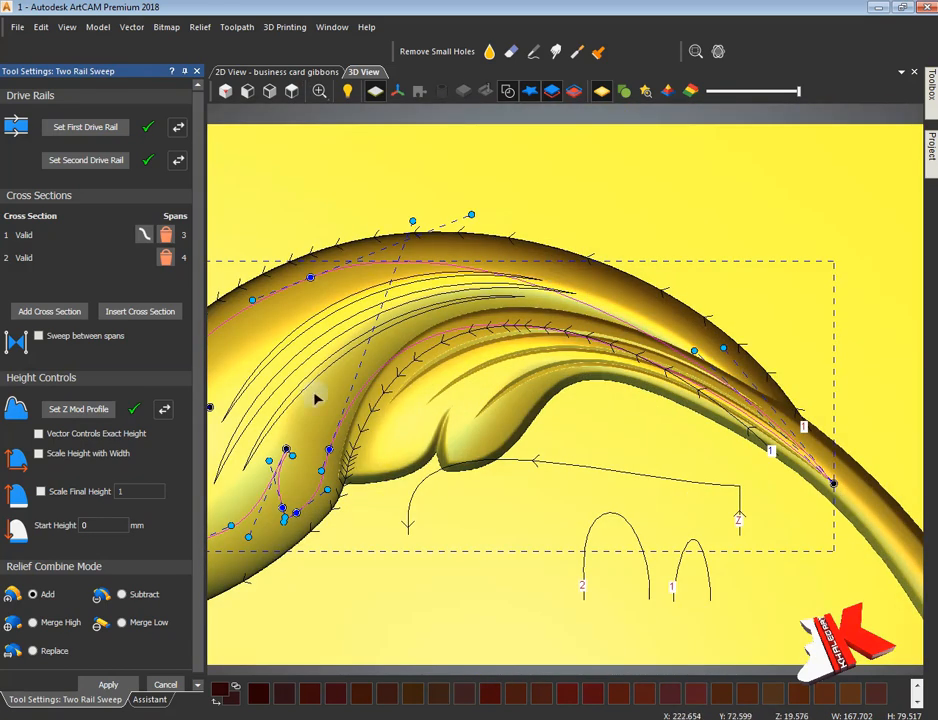
- Undo the last change to the second leaf's outline
{"action": "left_click", "coordinate": [41, 27]}
{"action": "left_click", "coordinate": [60, 46]}
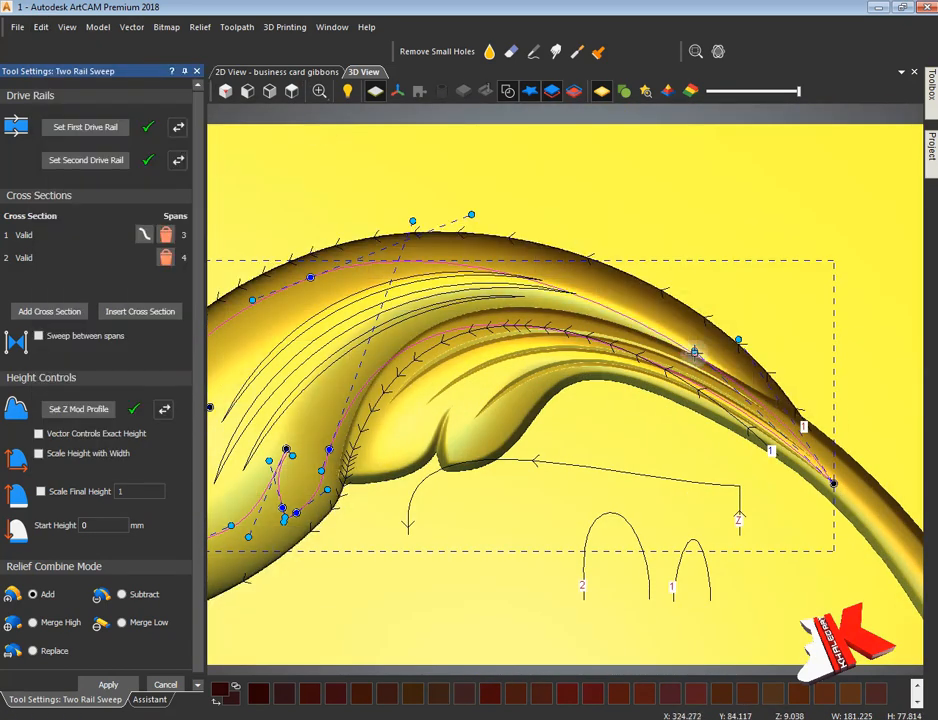
{"action": "left_click_drag", "start_coordinate": [586, 470], "coordinate": [470, 420]}
{"action": "scroll", "coordinate": [595, 517], "scroll_direction": "down", "scroll_amount": 4}
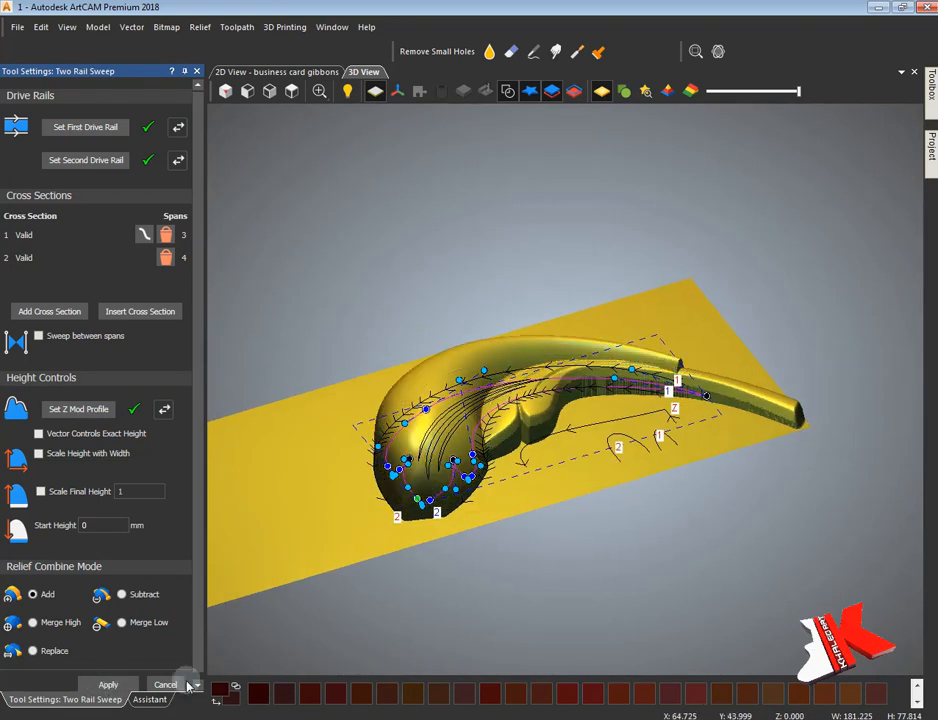
- Finish the two rail sweep and hide relief layer 1 so only the second leaf's body is shown
{"action": "left_click", "coordinate": [184, 685]}
{"action": "left_click", "coordinate": [496, 565]}
{"action": "left_click", "coordinate": [931, 145]}
{"action": "left_click", "coordinate": [914, 188]}
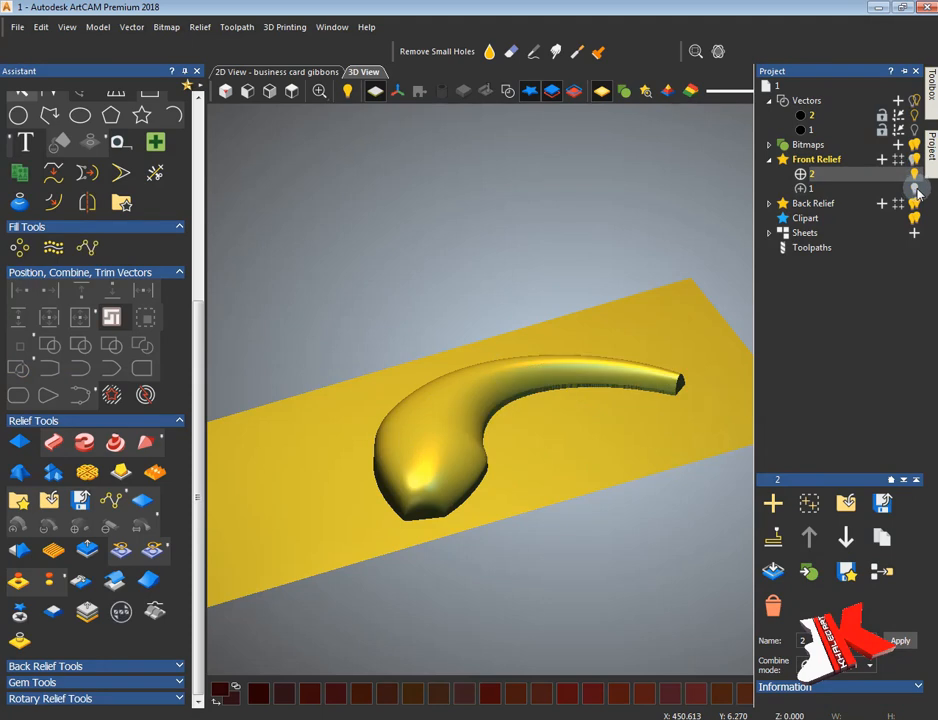
- In the 2D view, draw a rectangle about 267 by 170 mm around the second leaf and select it together with the leaf outline
{"action": "left_click", "coordinate": [277, 72]}
{"action": "left_click", "coordinate": [507, 290]}
{"action": "left_click", "coordinate": [369, 91]}
{"action": "left_click_drag", "start_coordinate": [397, 91], "coordinate": [450, 91]}
{"action": "scroll", "coordinate": [560, 321], "scroll_direction": "down", "scroll_amount": 2}
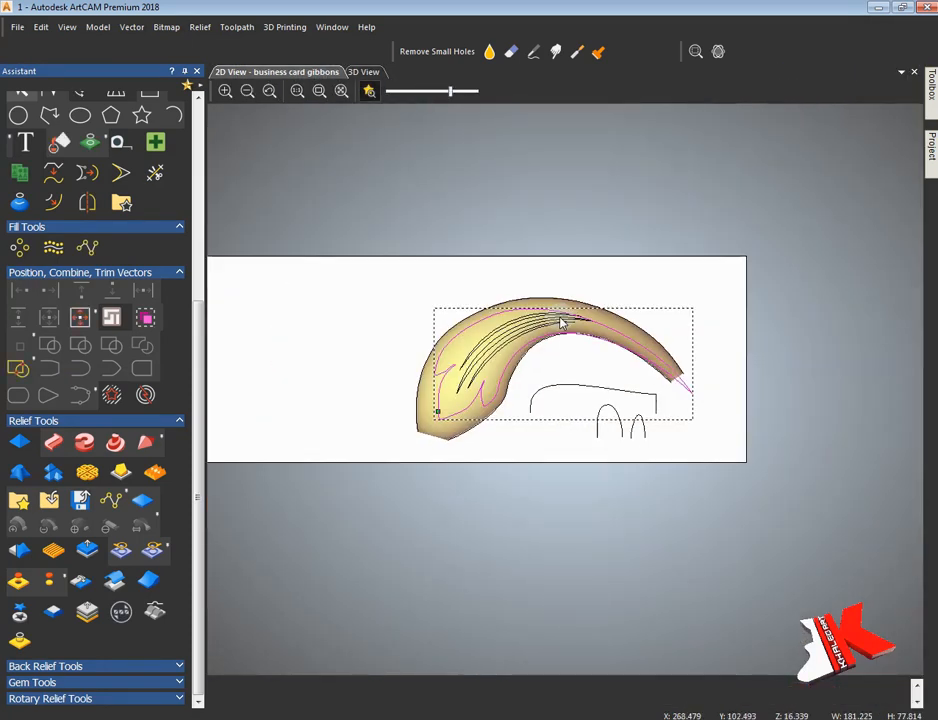
{"action": "left_click", "coordinate": [199, 192]}
{"action": "left_click", "coordinate": [150, 220]}
{"action": "left_click_drag", "start_coordinate": [353, 256], "coordinate": [732, 498]}
{"action": "left_click", "coordinate": [128, 425]}
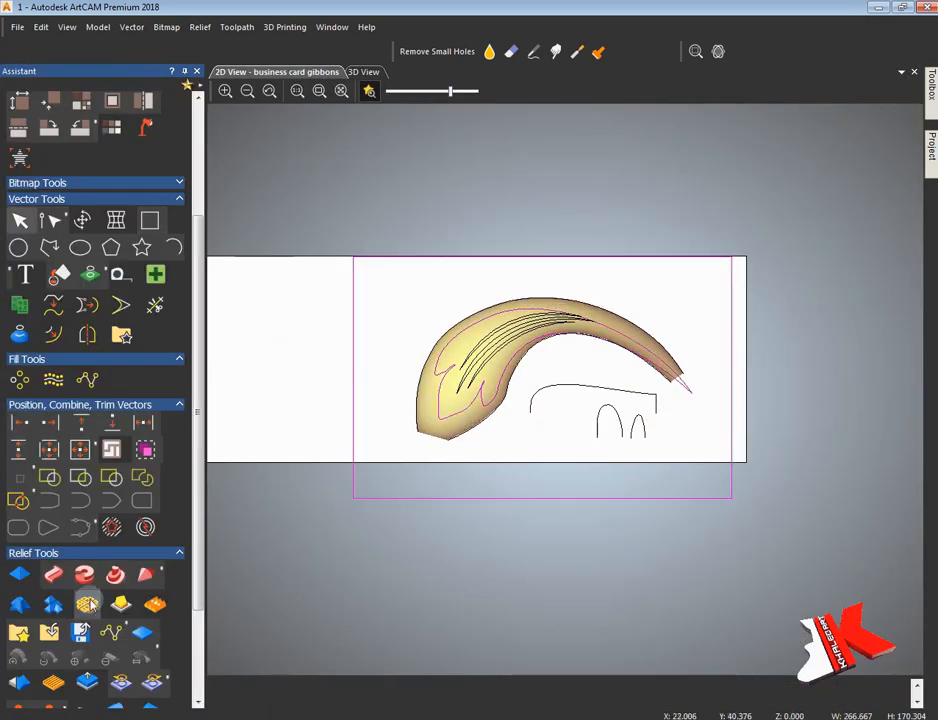
- Scale the relief between the rectangle and the leaf outline to a height of 0 mm, using the selected vectors as mask
{"action": "left_click", "coordinate": [112, 679]}
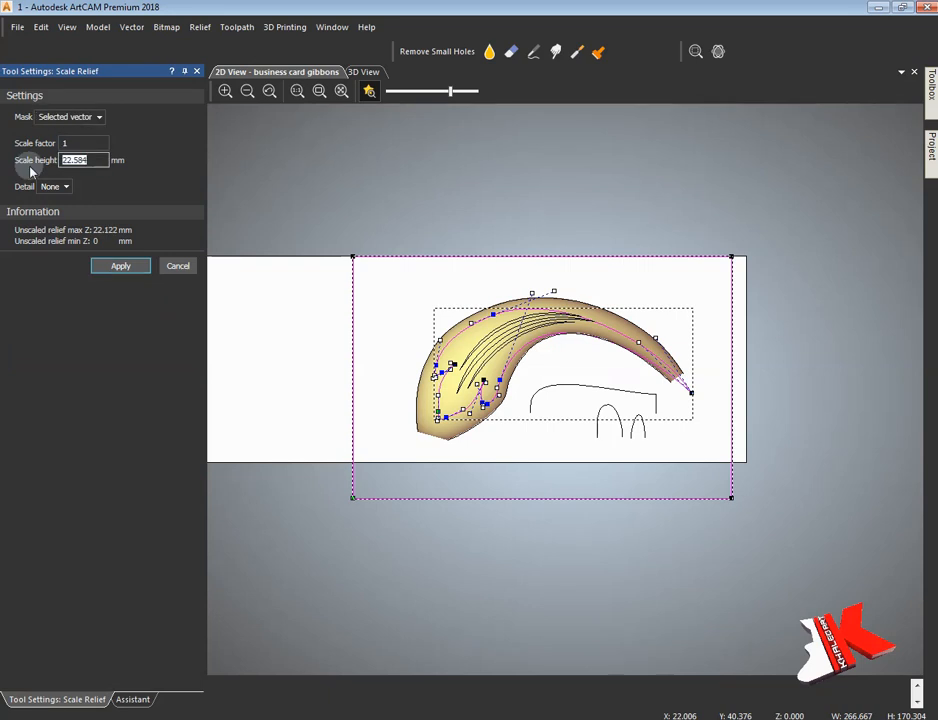
{"action": "type", "text": "0"}
{"action": "left_click", "coordinate": [121, 266]}
{"action": "left_click", "coordinate": [178, 267]}
{"action": "left_click", "coordinate": [304, 327]}
- Add a draft to the vertical walls of the trimmed second leaf in the 3D view
{"action": "left_click", "coordinate": [364, 72]}
{"action": "scroll", "coordinate": [454, 343], "scroll_direction": "up", "scroll_amount": 3}
{"action": "left_click_drag", "start_coordinate": [454, 343], "coordinate": [497, 384]}
{"action": "middle_click_drag", "start_coordinate": [676, 350], "coordinate": [779, 333]}
{"action": "left_click", "coordinate": [197, 640]}
{"action": "left_click", "coordinate": [54, 615]}
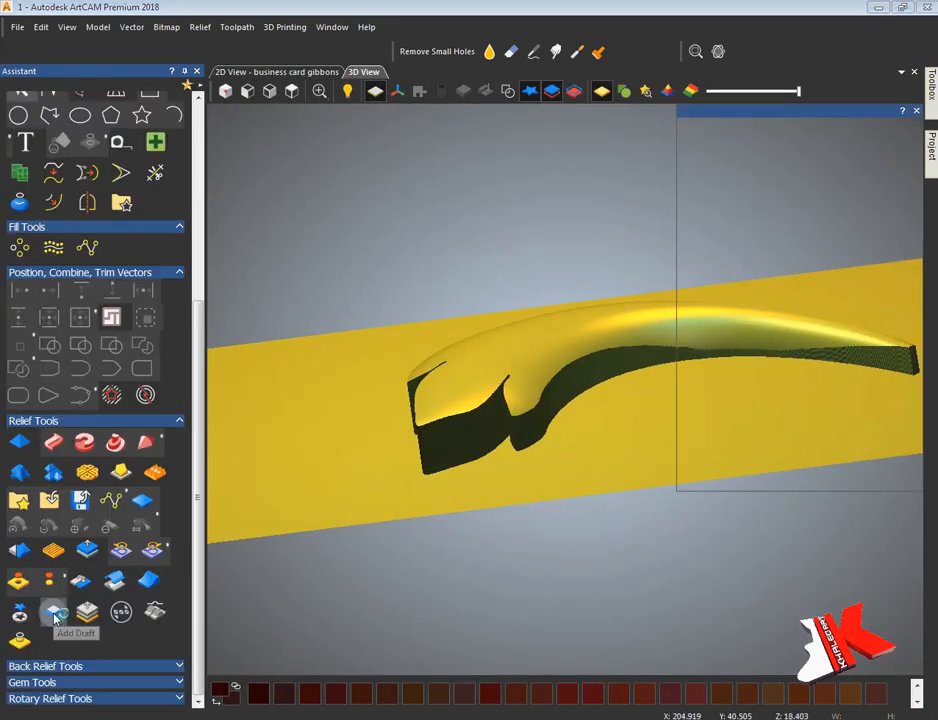
{"action": "left_click", "coordinate": [800, 255]}
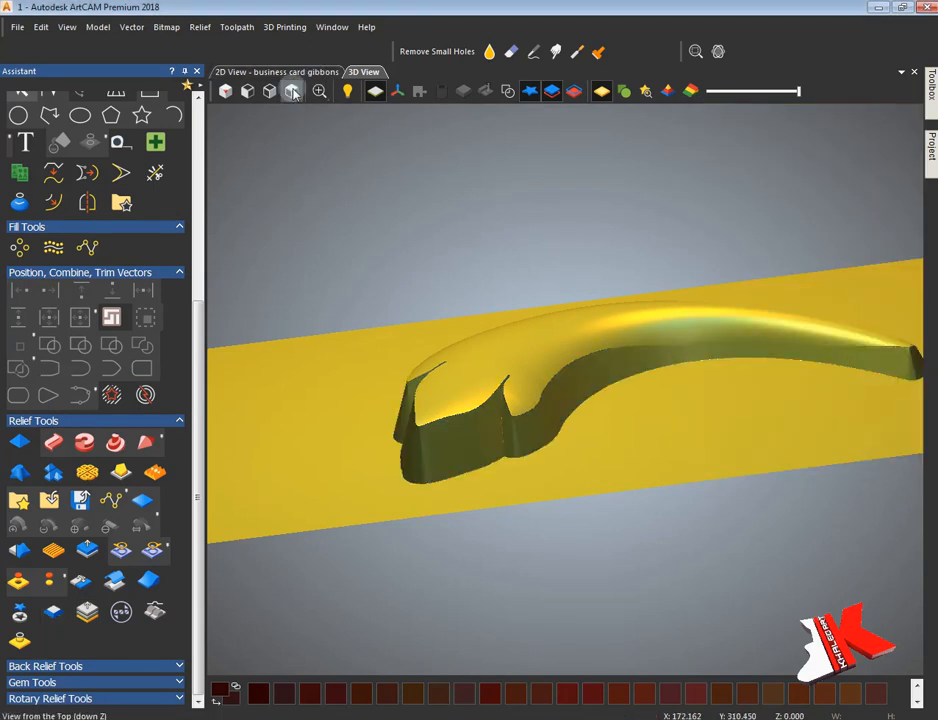
- Smooth the second leaf's edges and notches with the sculpting smoothing tool, viewed from above
{"action": "left_click", "coordinate": [292, 92]}
{"action": "scroll", "coordinate": [555, 473], "scroll_direction": "down", "scroll_amount": 2}
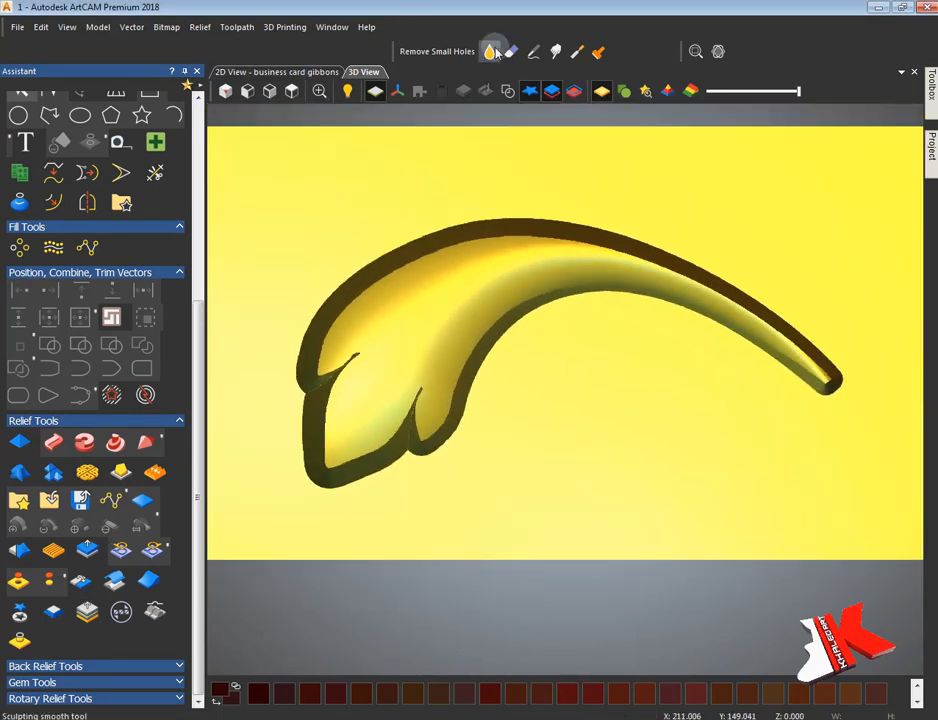
{"action": "left_click", "coordinate": [494, 52]}
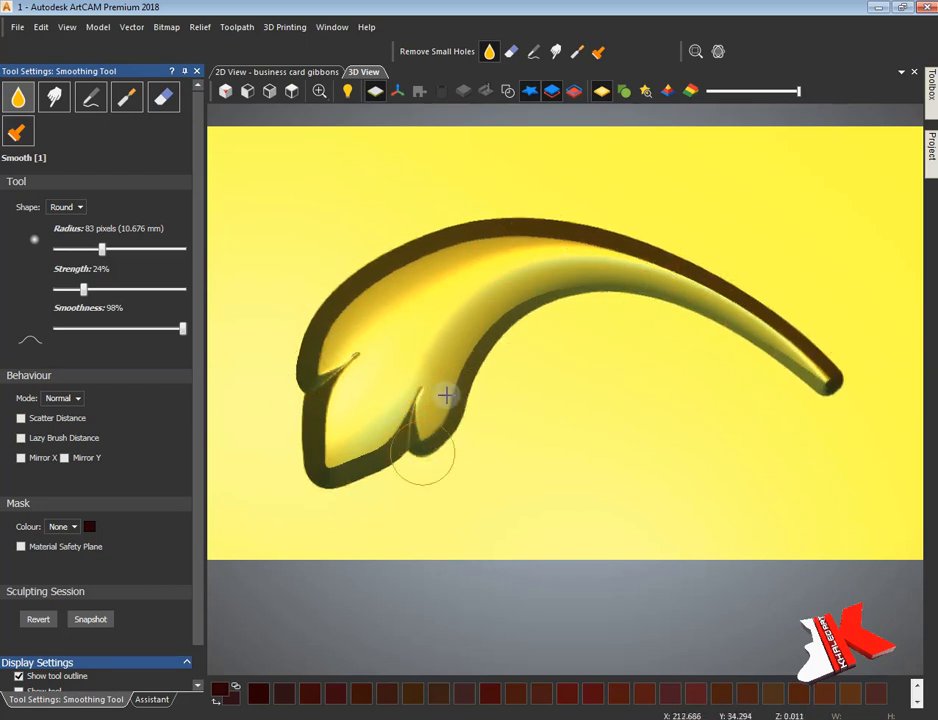
{"action": "left_click", "coordinate": [163, 698]}
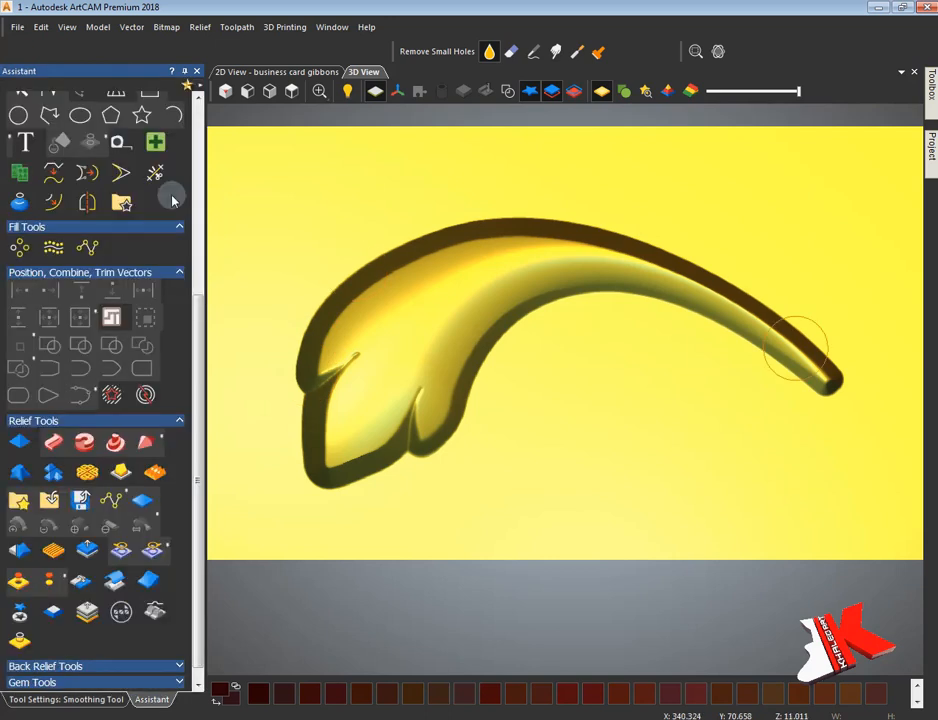
- Offset the second leaf's outline 2 mm outwards with radiused corners in the 2D view
{"action": "scroll", "coordinate": [177, 253], "scroll_direction": "up", "scroll_amount": 3}
{"action": "left_click", "coordinate": [318, 74]}
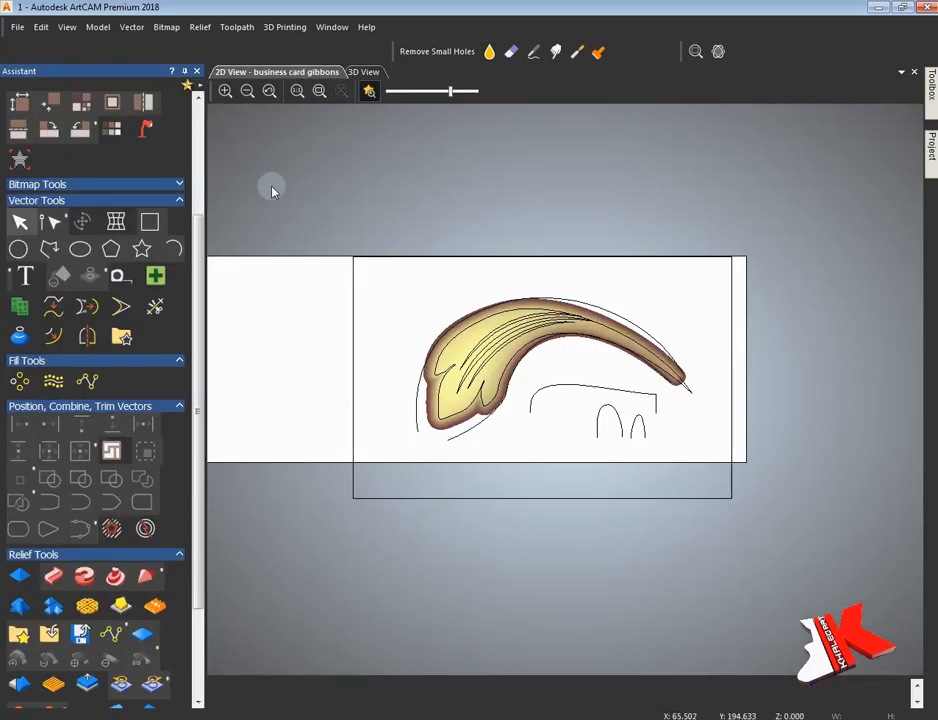
{"action": "left_click", "coordinate": [437, 413]}
{"action": "left_click", "coordinate": [113, 422]}
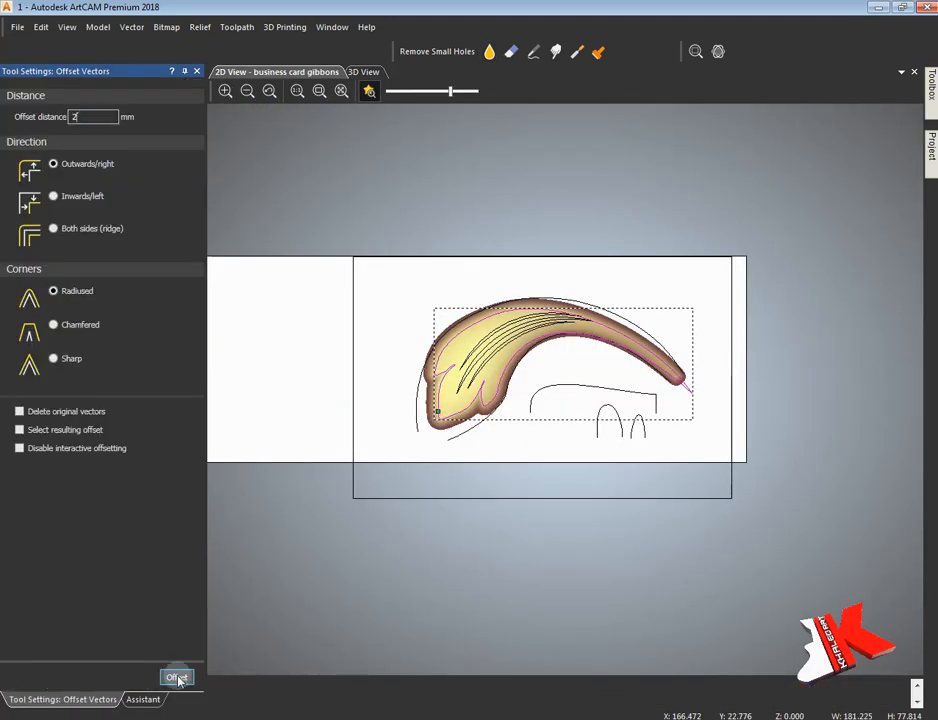
{"action": "left_click", "coordinate": [179, 681]}
{"action": "scroll", "coordinate": [466, 406], "scroll_direction": "up", "scroll_amount": 2}
{"action": "scroll", "coordinate": [418, 475], "scroll_direction": "down", "scroll_amount": 3}
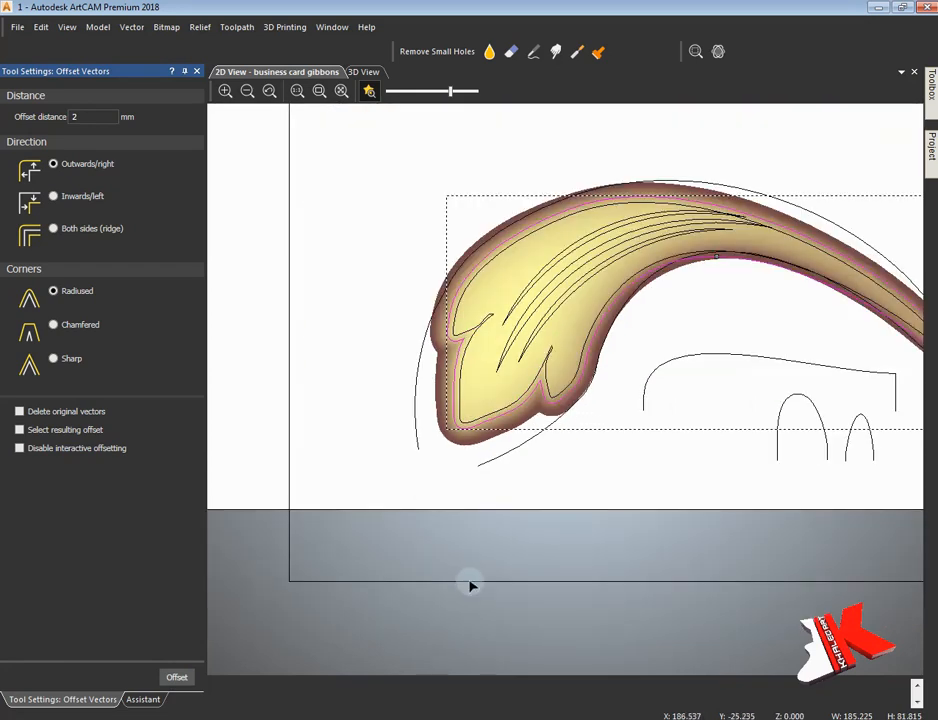
- Scale the relief between the rectangle and the offset outline to a height of 0 mm
{"action": "left_click", "coordinate": [140, 699]}
{"action": "left_click", "coordinate": [88, 537]}
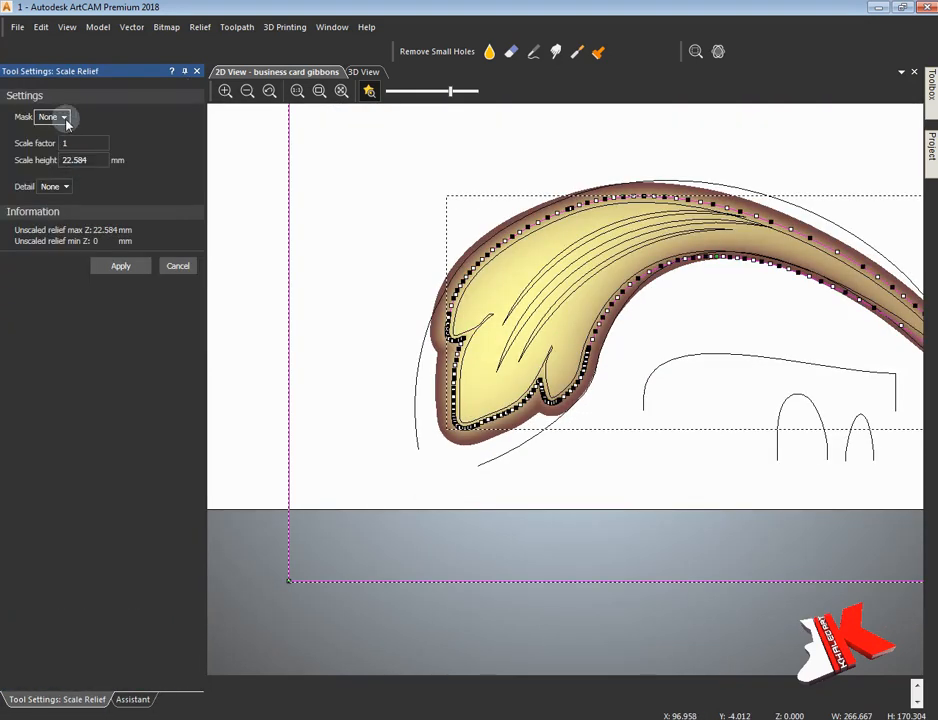
{"action": "left_click_drag", "start_coordinate": [97, 160], "coordinate": [5, 154]}
{"action": "type", "text": "0"}
{"action": "left_click", "coordinate": [122, 266]}
{"action": "left_click", "coordinate": [252, 288]}
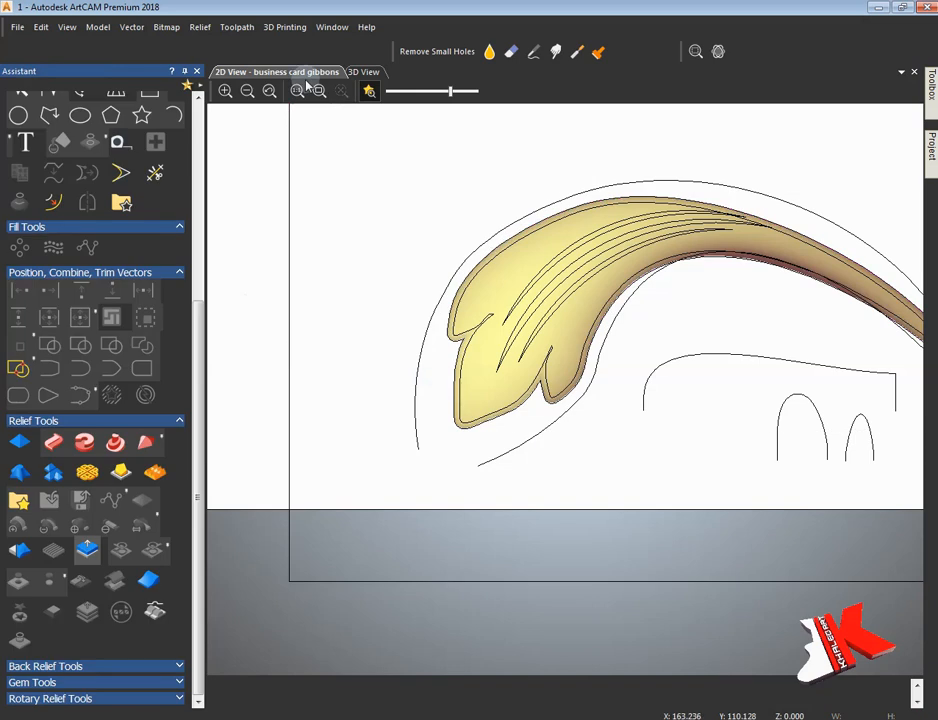
- Show the vectors in the 3D view, select the three vein shapes, and carve them into the second leaf's relief
{"action": "left_click", "coordinate": [363, 73]}
{"action": "left_click_drag", "start_coordinate": [560, 208], "coordinate": [421, 111]}
{"action": "left_click", "coordinate": [508, 91]}
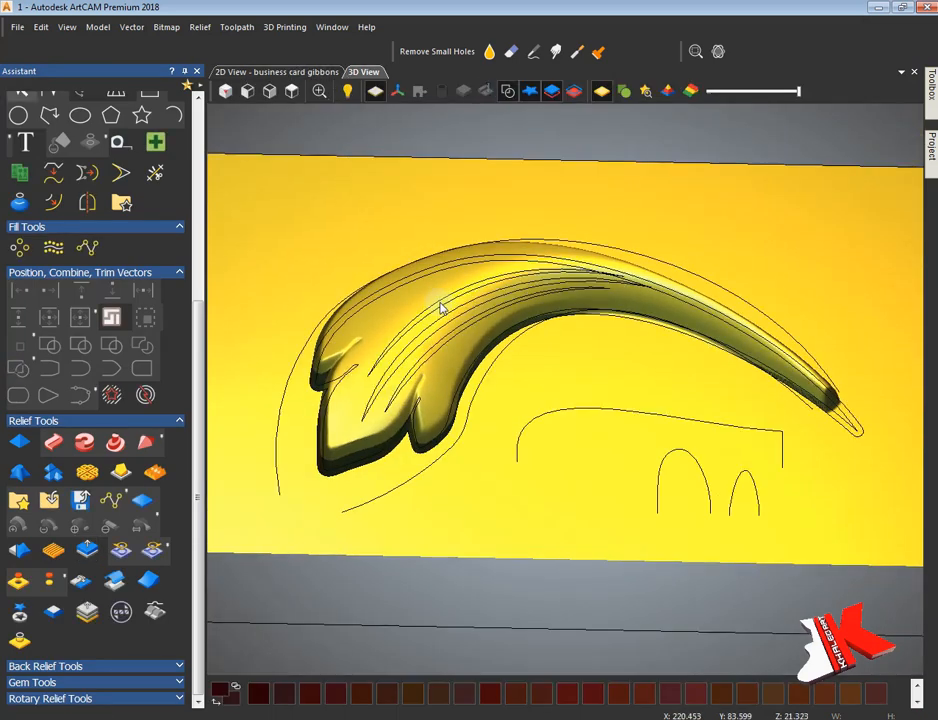
{"action": "left_click", "coordinate": [444, 325], "text": "shift"}
{"action": "left_click", "coordinate": [446, 336], "text": "shift"}
{"action": "scroll", "coordinate": [165, 249], "scroll_direction": "up", "scroll_amount": 3}
{"action": "left_click", "coordinate": [20, 564]}
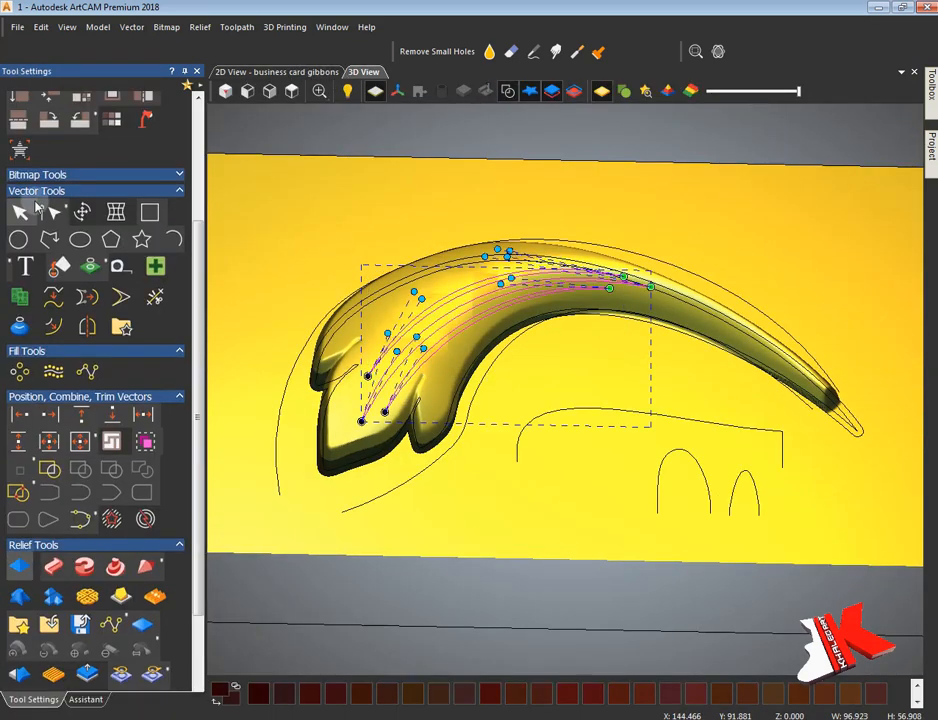
{"action": "left_click", "coordinate": [163, 680]}
- Show relief layer 1 again, make it the active layer, and hide the vectors in the 3D view
{"action": "left_click", "coordinate": [931, 145]}
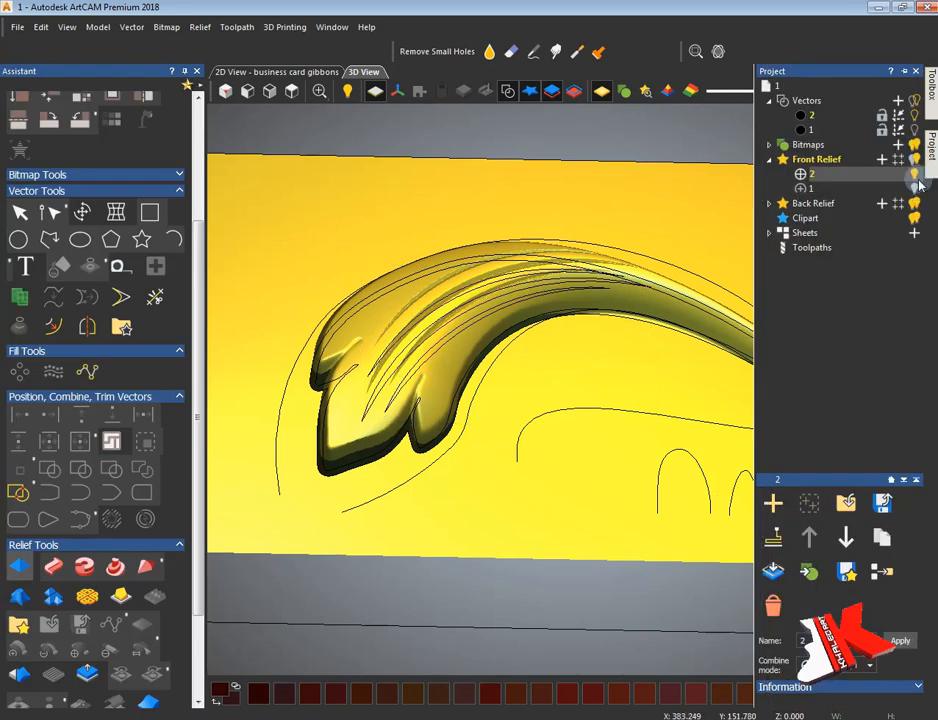
{"action": "left_click", "coordinate": [855, 188]}
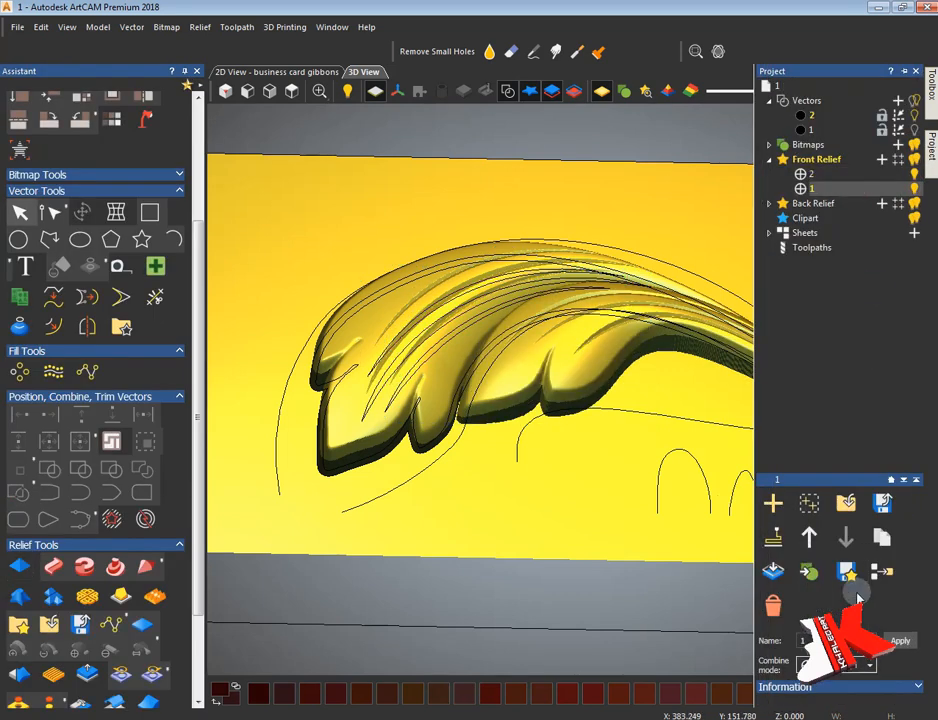
{"action": "left_click", "coordinate": [505, 92]}
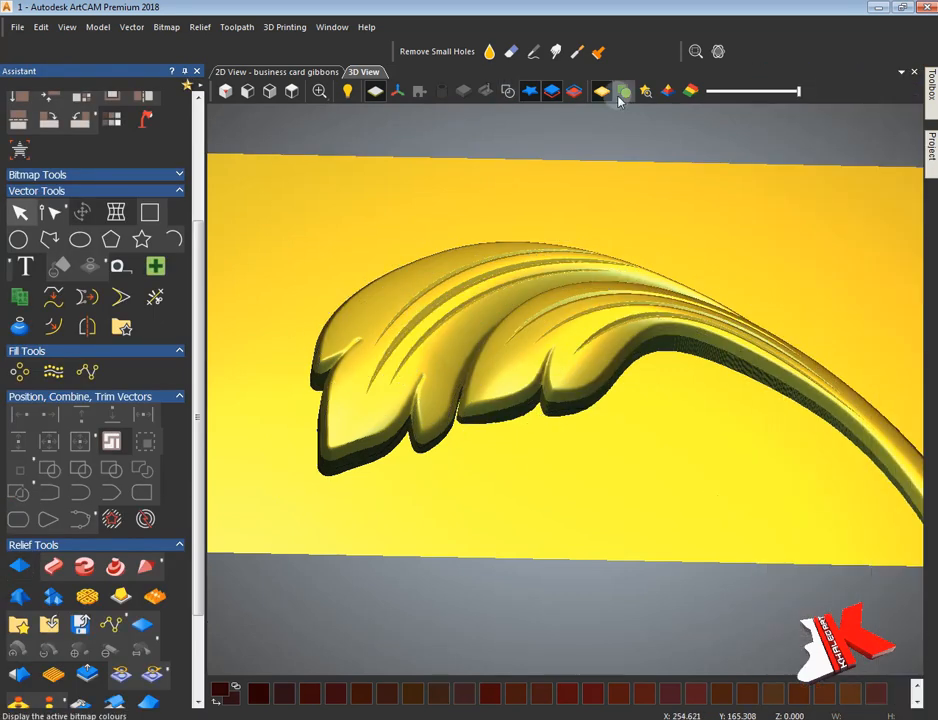
- Compare the two finished leaves with the reference photo by switching between bitmap colours and plain relief shading
{"action": "left_click", "coordinate": [621, 92]}
{"action": "mouse_move", "coordinate": [615, 368]}
{"action": "left_mouse_down"}
{"action": "mouse_move", "coordinate": [519, 352]}
{"action": "mouse_move", "coordinate": [689, 383]}
{"action": "mouse_move", "coordinate": [588, 521]}
{"action": "mouse_move", "coordinate": [726, 471]}
{"action": "mouse_move", "coordinate": [421, 496]}
{"action": "mouse_move", "coordinate": [599, 258]}
{"action": "mouse_move", "coordinate": [605, 643]}
{"action": "mouse_move", "coordinate": [561, 380]}
{"action": "mouse_move", "coordinate": [530, 550]}
{"action": "mouse_move", "coordinate": [754, 504]}
{"action": "mouse_move", "coordinate": [216, 346]}
{"action": "mouse_move", "coordinate": [477, 392]}
{"action": "mouse_move", "coordinate": [567, 203]}
{"action": "left_mouse_up"}
{"action": "left_click", "coordinate": [601, 91]}
{"action": "scroll", "coordinate": [604, 204], "scroll_direction": "up", "scroll_amount": 3}
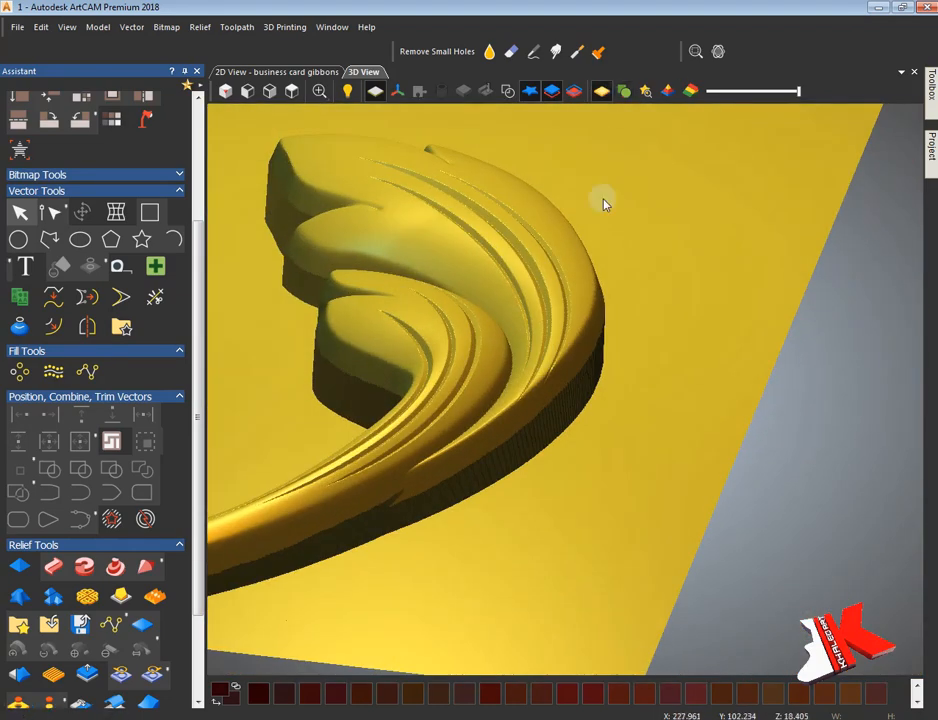
{"action": "left_click", "coordinate": [624, 91]}
{"action": "mouse_move", "coordinate": [560, 250]}
{"action": "left_mouse_down"}
{"action": "mouse_move", "coordinate": [720, 366]}
{"action": "mouse_move", "coordinate": [624, 438]}
{"action": "mouse_move", "coordinate": [484, 408]}
{"action": "mouse_move", "coordinate": [664, 320]}
{"action": "mouse_move", "coordinate": [500, 406]}
{"action": "mouse_move", "coordinate": [520, 407]}
{"action": "mouse_move", "coordinate": [555, 367]}
{"action": "mouse_move", "coordinate": [574, 470]}
{"action": "left_mouse_up"}
{"action": "left_click", "coordinate": [601, 91]}
{"action": "scroll", "coordinate": [504, 398], "scroll_direction": "down", "scroll_amount": 3}
- In the 2D view, turn off the relief preview and hide all vector layers so only the reference photo is shown
{"action": "left_click", "coordinate": [290, 72]}
{"action": "left_click", "coordinate": [370, 91]}
{"action": "mouse_move", "coordinate": [931, 152]}
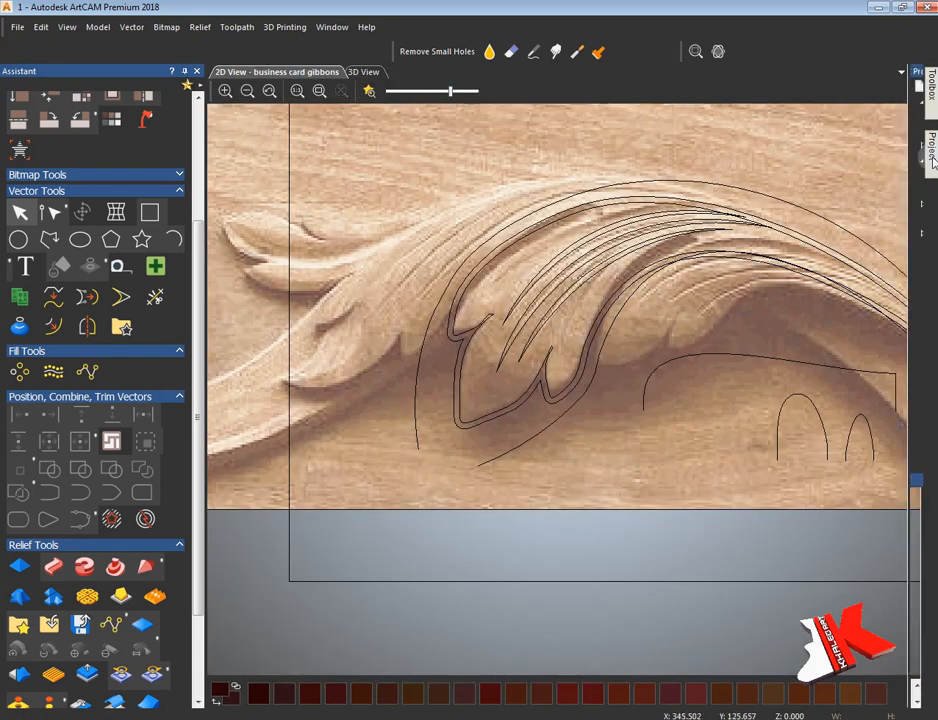
{"action": "left_click", "coordinate": [914, 101]}
{"action": "left_click_drag", "start_coordinate": [454, 95], "coordinate": [464, 94]}
{"action": "scroll", "coordinate": [612, 373], "scroll_direction": "down", "scroll_amount": 2}
{"action": "scroll", "coordinate": [476, 368], "scroll_direction": "up", "scroll_amount": 2}
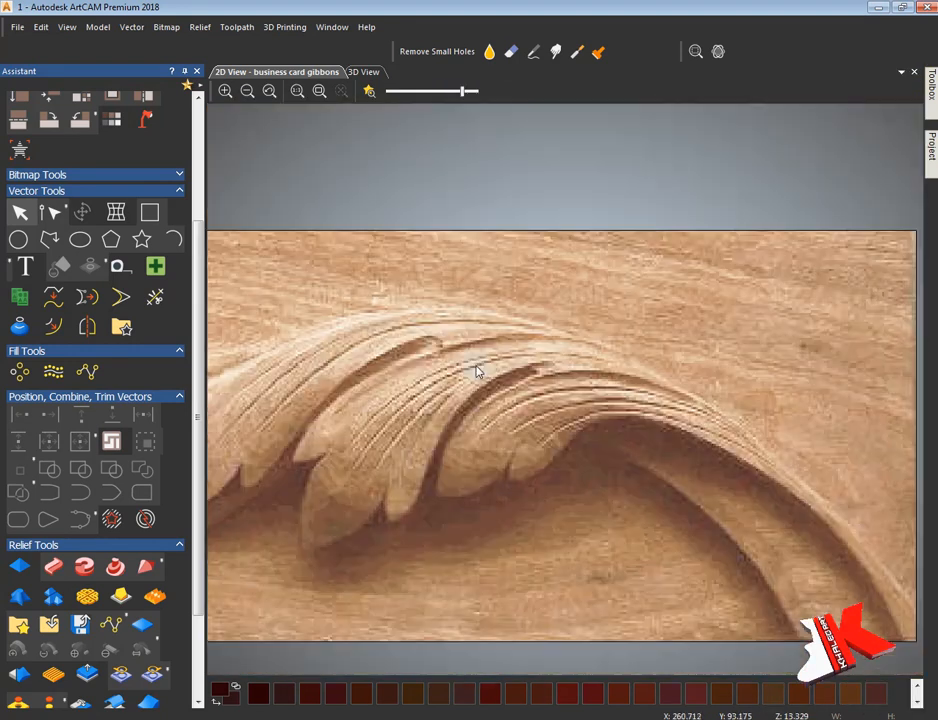
- Compare the modelled leaf relief with the carved scroll photo by alternating between the 2D and 3D views
{"action": "scroll", "coordinate": [609, 340], "scroll_direction": "down", "scroll_amount": 1}
{"action": "left_click", "coordinate": [366, 74]}
{"action": "left_click", "coordinate": [292, 92]}
{"action": "scroll", "coordinate": [687, 379], "scroll_direction": "up", "scroll_amount": 4}
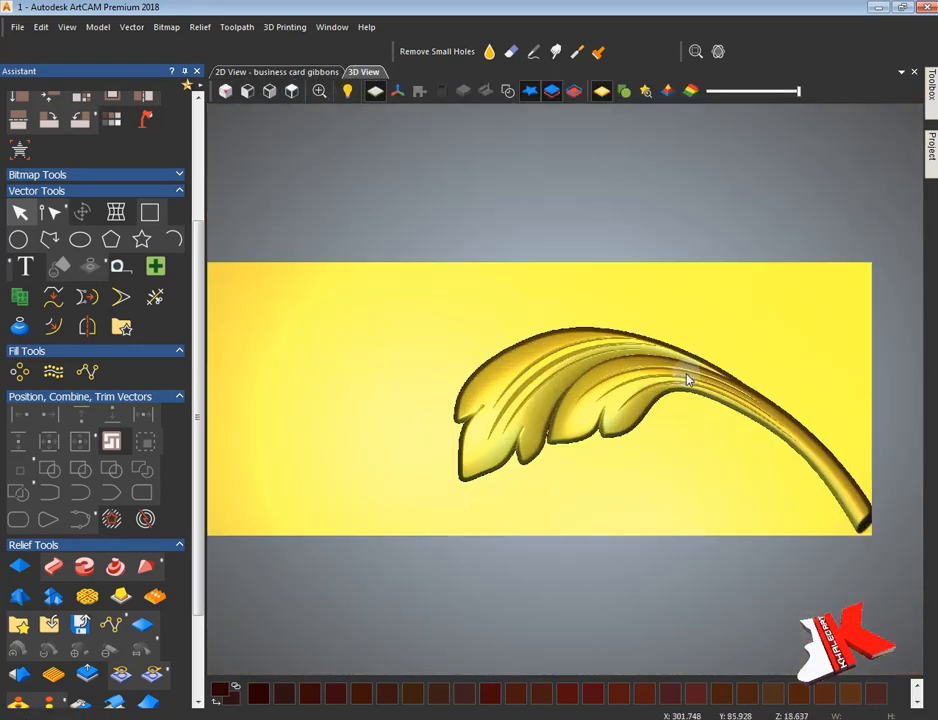
{"action": "middle_click_drag", "start_coordinate": [624, 365], "coordinate": [518, 320]}
{"action": "left_click", "coordinate": [313, 74]}
{"action": "left_click", "coordinate": [364, 72]}
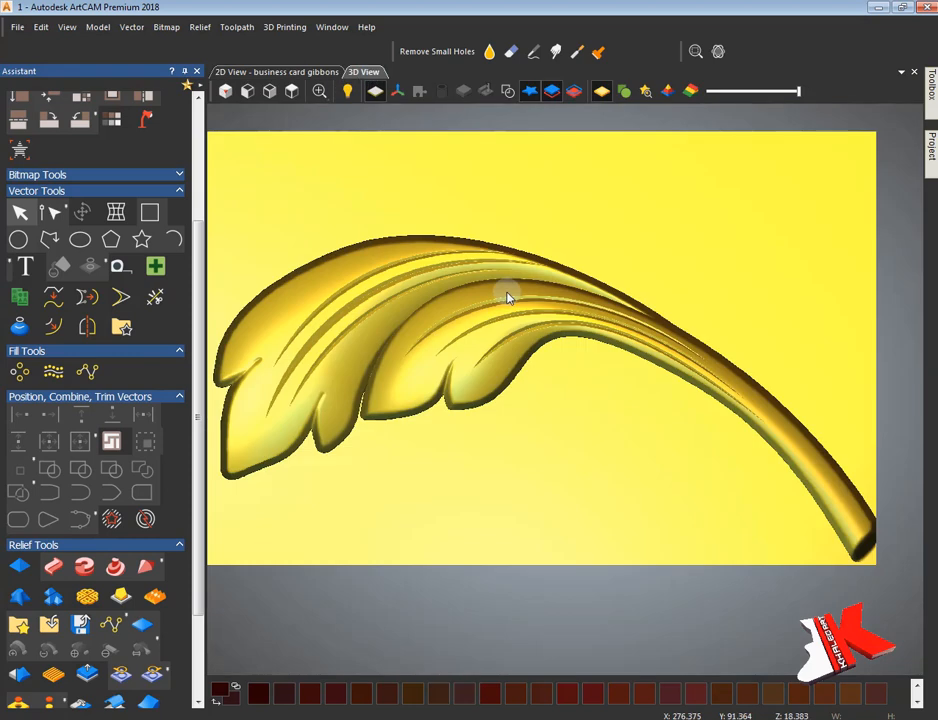
{"action": "left_click_drag", "start_coordinate": [556, 501], "coordinate": [300, 240]}
{"action": "left_click", "coordinate": [311, 75]}
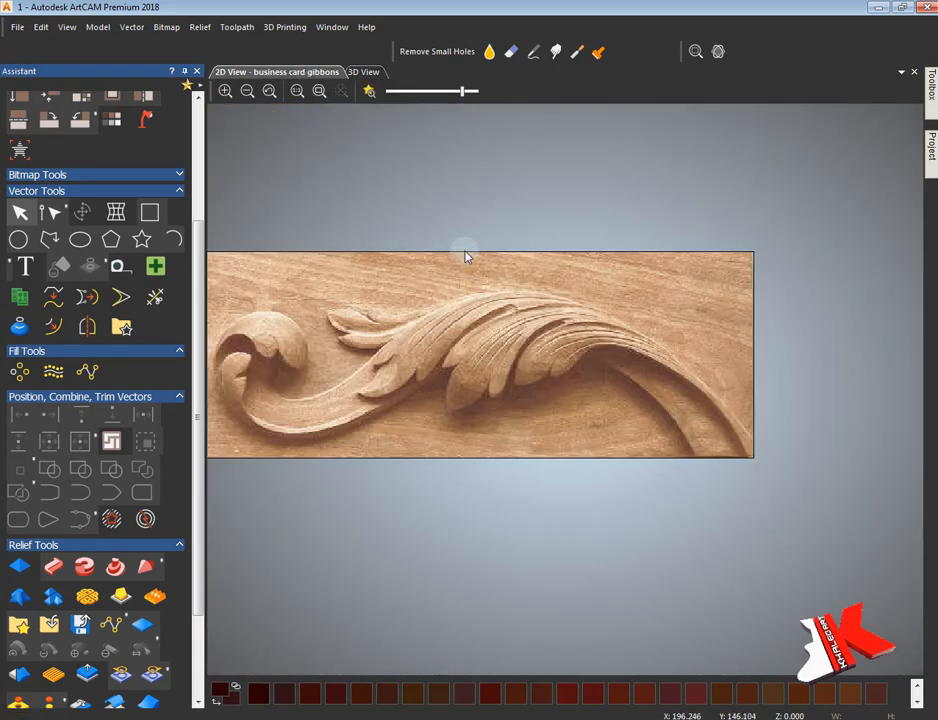
{"action": "left_click", "coordinate": [366, 74]}
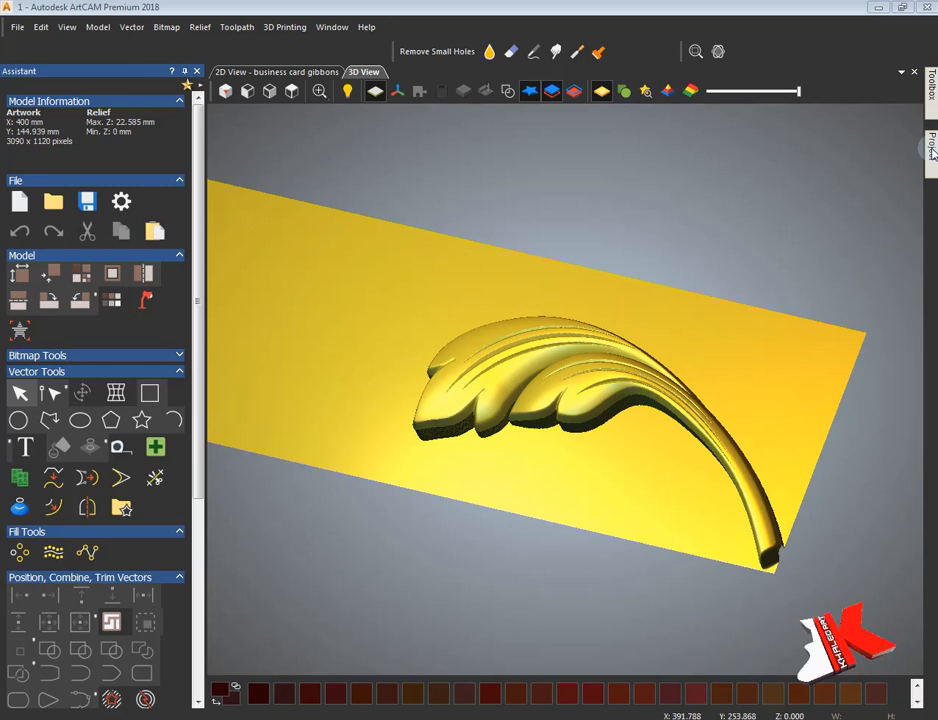
- Add a new front relief layer with relief layers 1 and 2 hidden, and add a new vector layer
{"action": "left_click", "coordinate": [932, 150]}
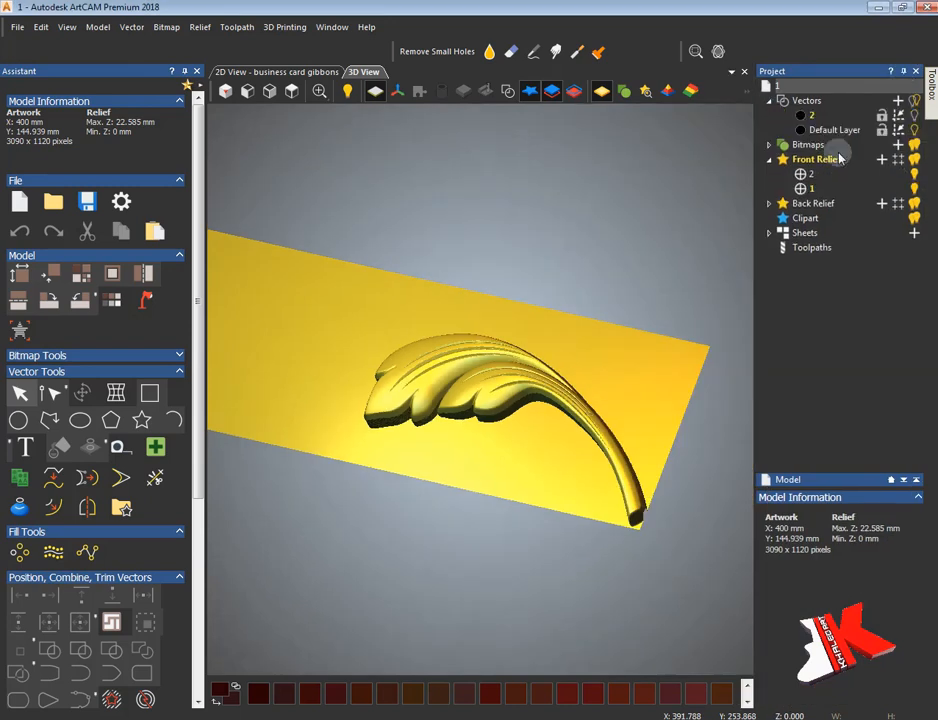
{"action": "left_click", "coordinate": [814, 176]}
{"action": "left_click", "coordinate": [882, 159]}
{"action": "left_click", "coordinate": [914, 203]}
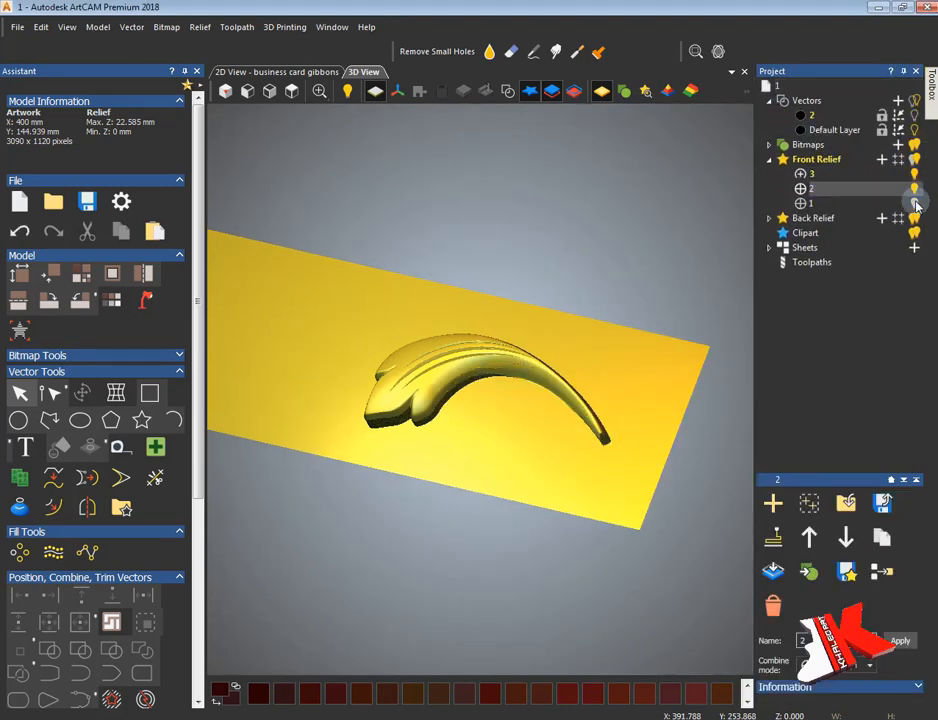
{"action": "left_click", "coordinate": [914, 189]}
{"action": "left_click", "coordinate": [889, 175]}
{"action": "left_click", "coordinate": [898, 101]}
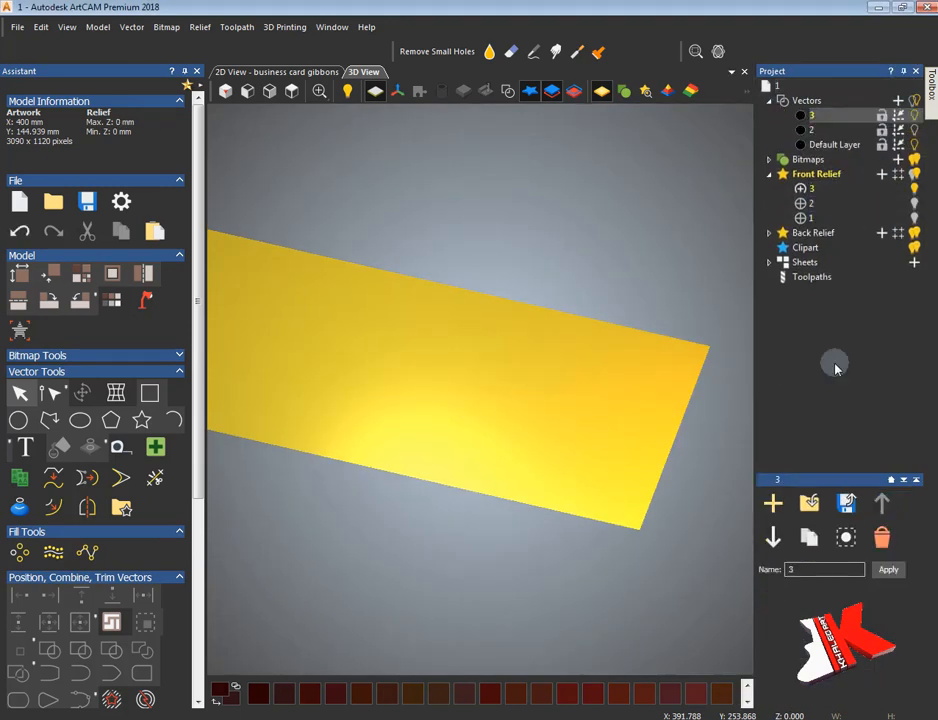
- Fade the reference photo in the 2D view to a pale tint and hide the previous leaf vectors
{"action": "left_click", "coordinate": [905, 72]}
{"action": "left_click", "coordinate": [310, 72]}
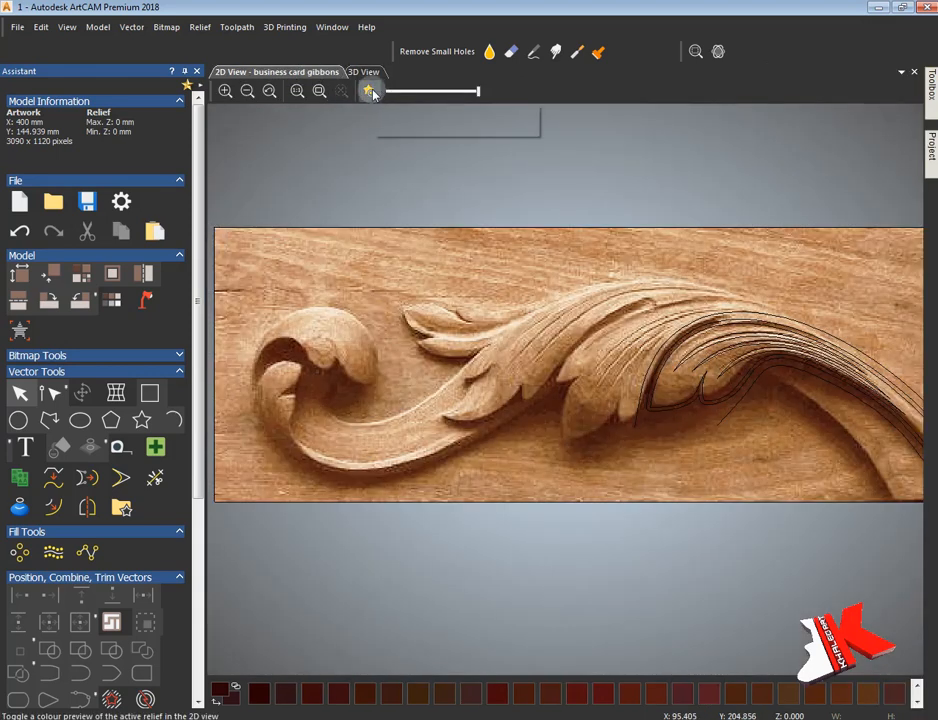
{"action": "left_click_drag", "start_coordinate": [478, 91], "coordinate": [421, 91]}
{"action": "left_click", "coordinate": [931, 145]}
- Draw a rough closed polyline around the long leaf lobe in the middle of the scroll, including its two notches
{"action": "left_click", "coordinate": [49, 420]}
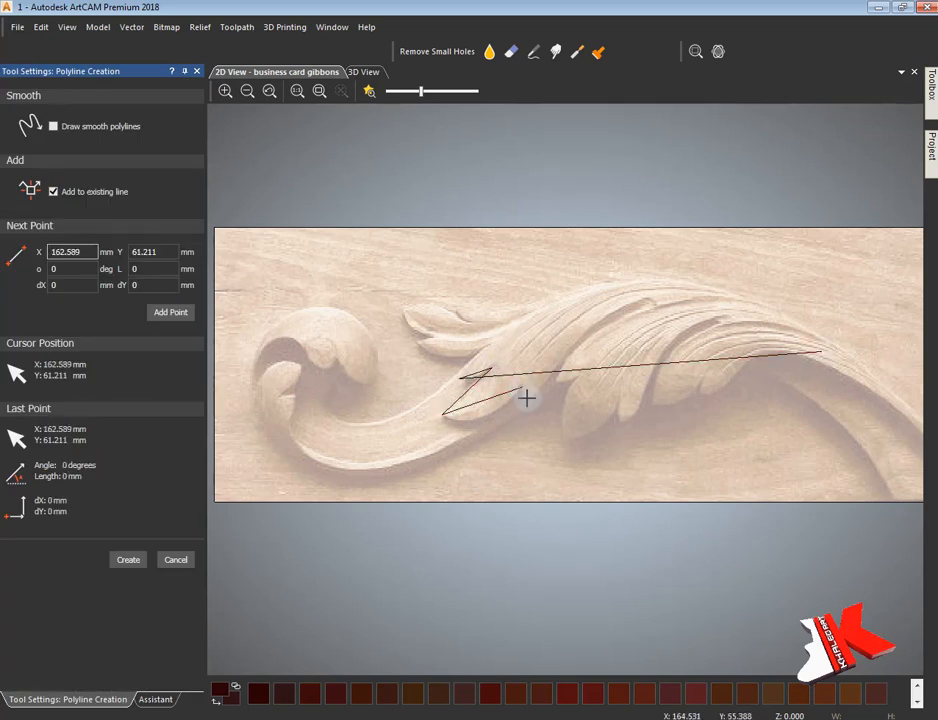
{"action": "left_click", "coordinate": [819, 350]}
{"action": "left_click", "coordinate": [175, 560]}
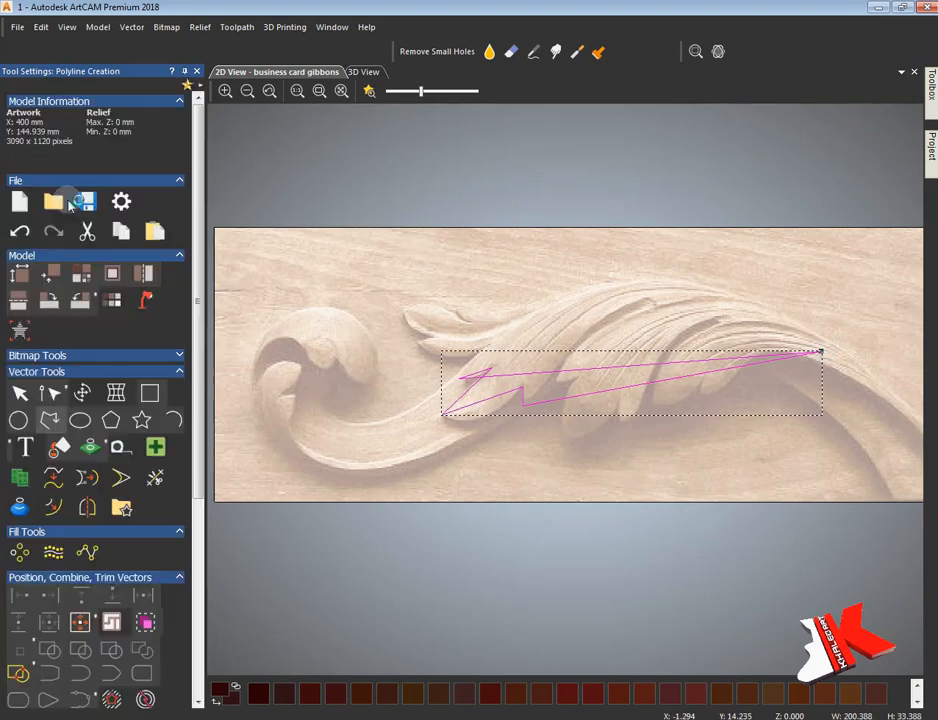
- Bend the outline's long upper and lower spans into curves along the leaf and move their shared end node further down the stem
{"action": "left_click", "coordinate": [54, 392]}
{"action": "left_click_drag", "start_coordinate": [579, 370], "coordinate": [537, 275]}
{"action": "left_click_drag", "start_coordinate": [700, 360], "coordinate": [730, 239]}
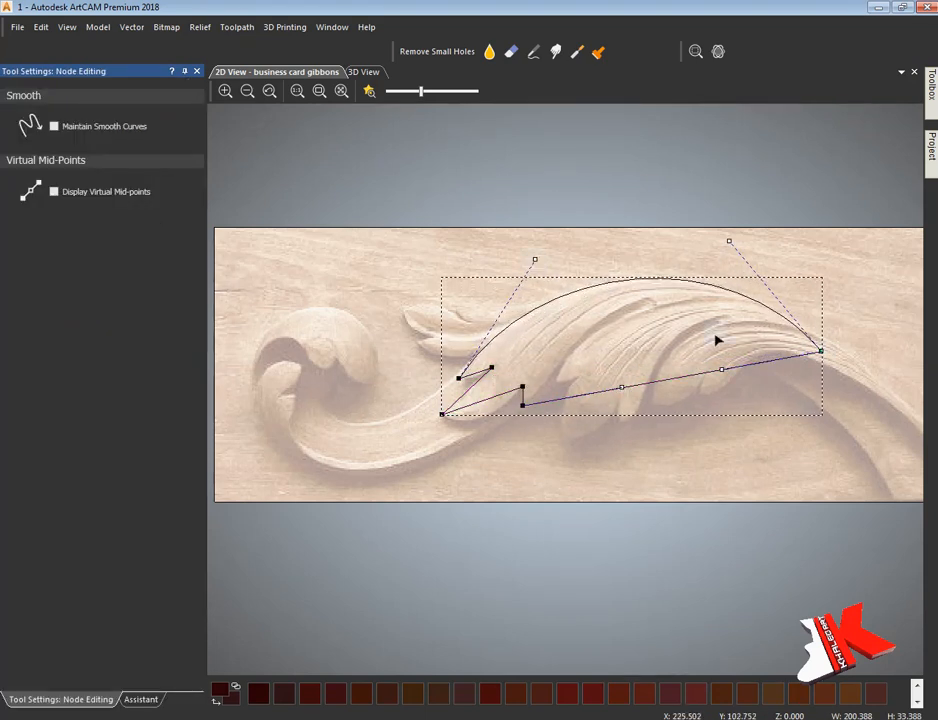
{"action": "left_click_drag", "start_coordinate": [821, 351], "coordinate": [833, 360]}
{"action": "left_click_drag", "start_coordinate": [741, 251], "coordinate": [723, 242]}
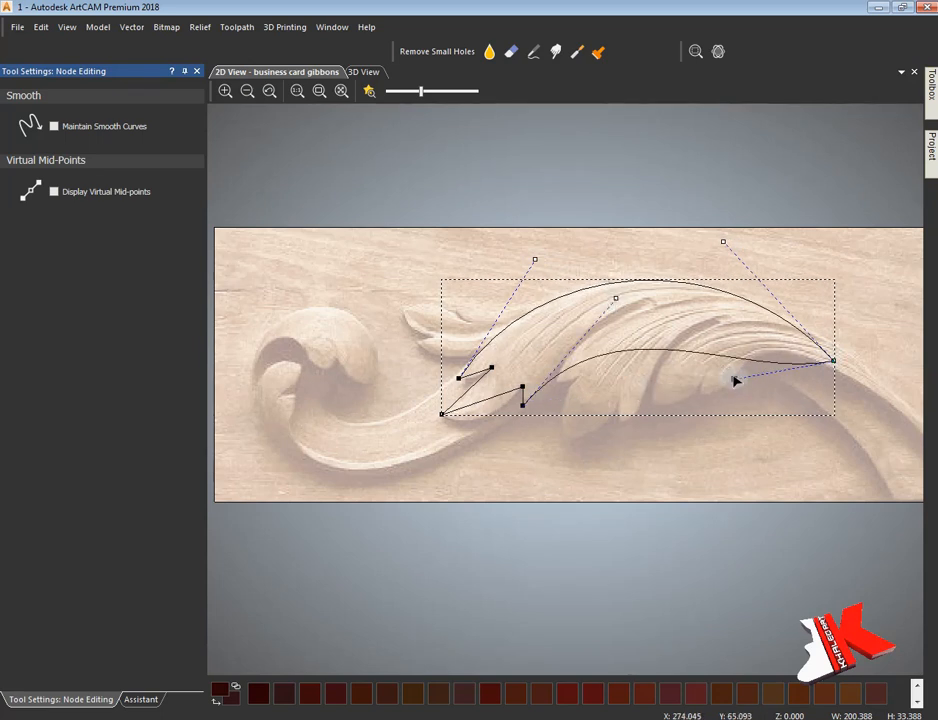
- Split the outline's stem end into two nodes and raise the lower curve towards the dark groove under the leaf
{"action": "scroll", "coordinate": [735, 380], "scroll_direction": "up", "scroll_amount": 5}
{"action": "left_click_drag", "start_coordinate": [533, 338], "coordinate": [572, 434]}
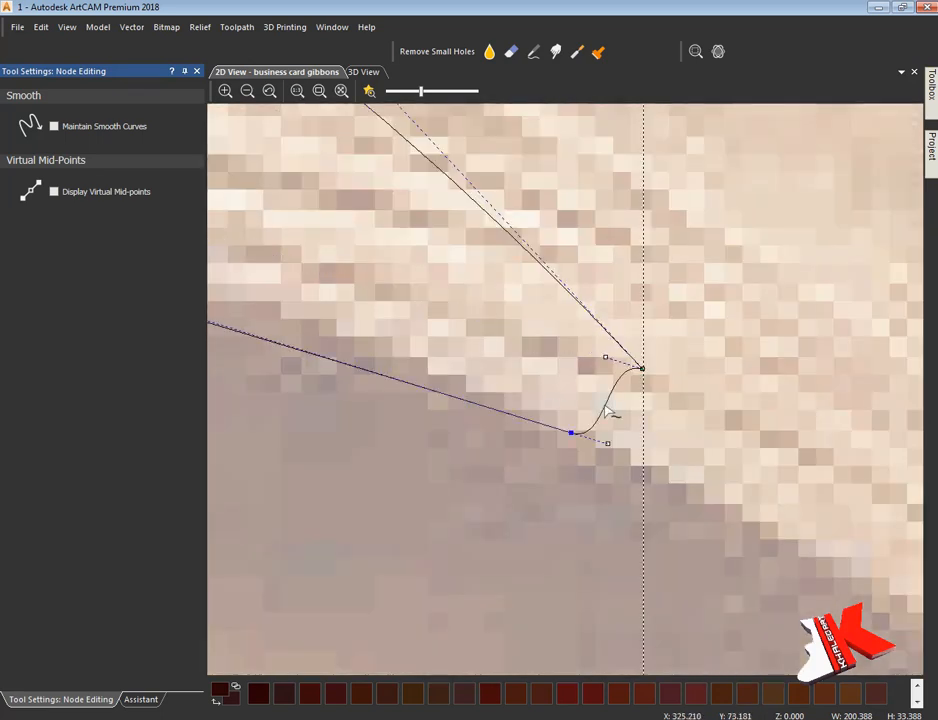
{"action": "scroll", "coordinate": [607, 414], "scroll_direction": "down", "scroll_amount": 6}
{"action": "scroll", "coordinate": [540, 444], "scroll_direction": "up", "scroll_amount": 3}
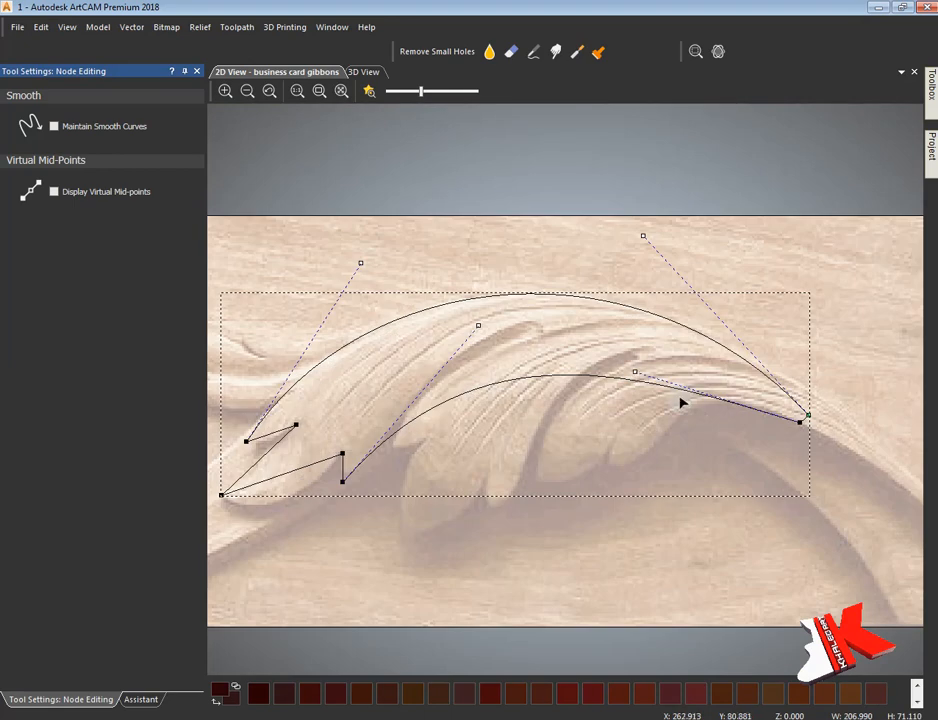
{"action": "left_click_drag", "start_coordinate": [799, 422], "coordinate": [811, 413]}
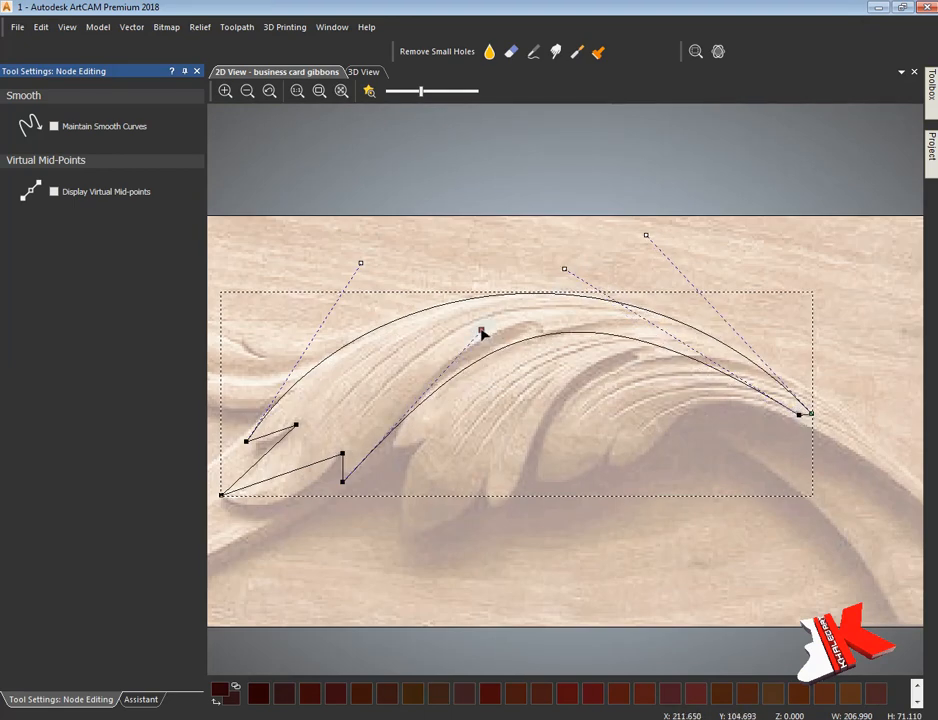
- Insert a node midway along the lower edge and shape an S-curve down to the small notch
{"action": "scroll", "coordinate": [350, 481], "scroll_direction": "up", "scroll_amount": 2}
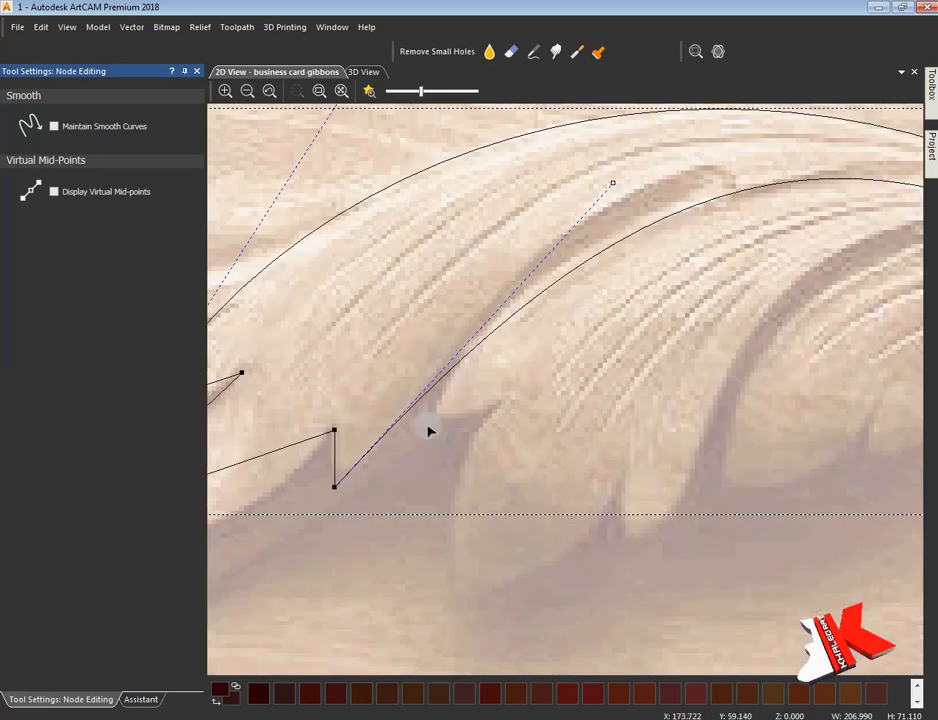
{"action": "left_click_drag", "start_coordinate": [473, 342], "coordinate": [430, 361]}
{"action": "left_click_drag", "start_coordinate": [442, 413], "coordinate": [449, 419]}
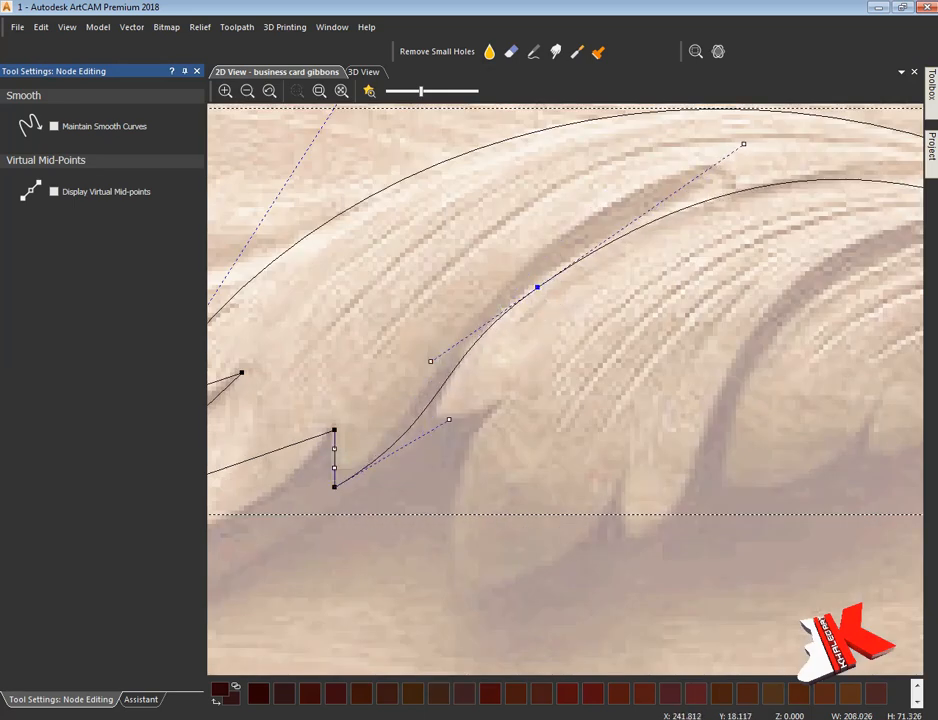
- Curve the lower lobe's bottom edge to match the photo and shift its tip node onto the carved tip
{"action": "middle_click_drag", "start_coordinate": [289, 488], "coordinate": [645, 465]}
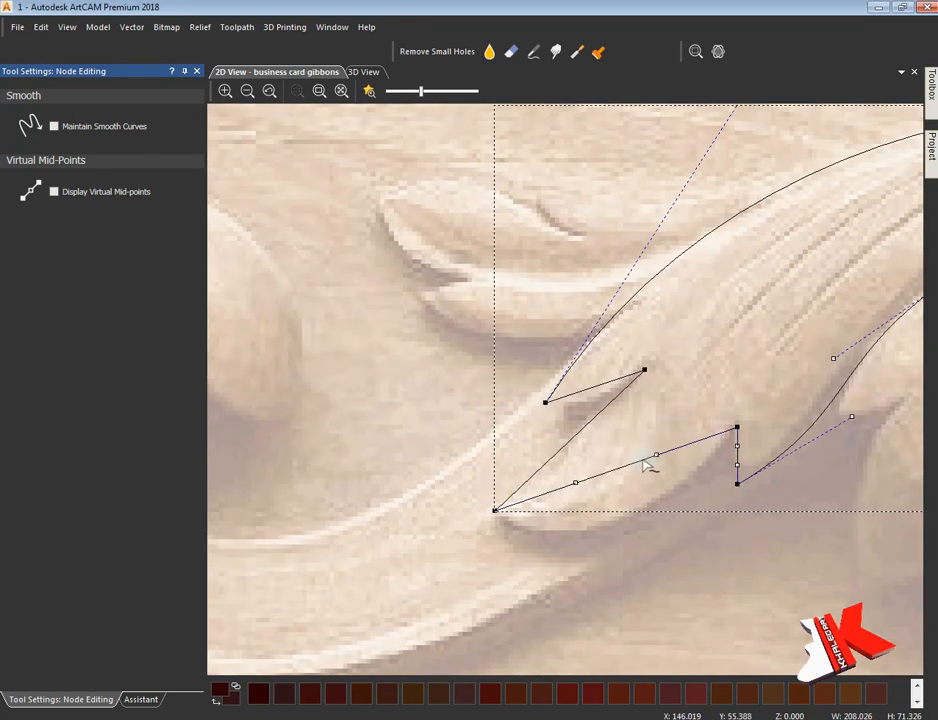
{"action": "left_click_drag", "start_coordinate": [657, 454], "coordinate": [597, 551]}
{"action": "left_click_drag", "start_coordinate": [497, 511], "coordinate": [507, 524]}
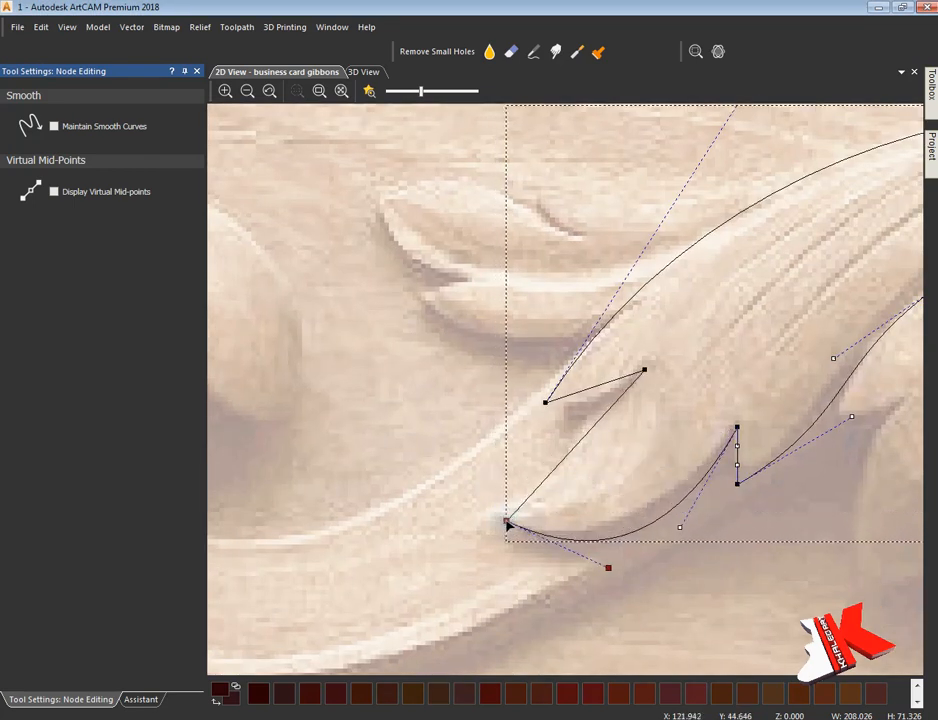
{"action": "left_click_drag", "start_coordinate": [677, 535], "coordinate": [677, 524]}
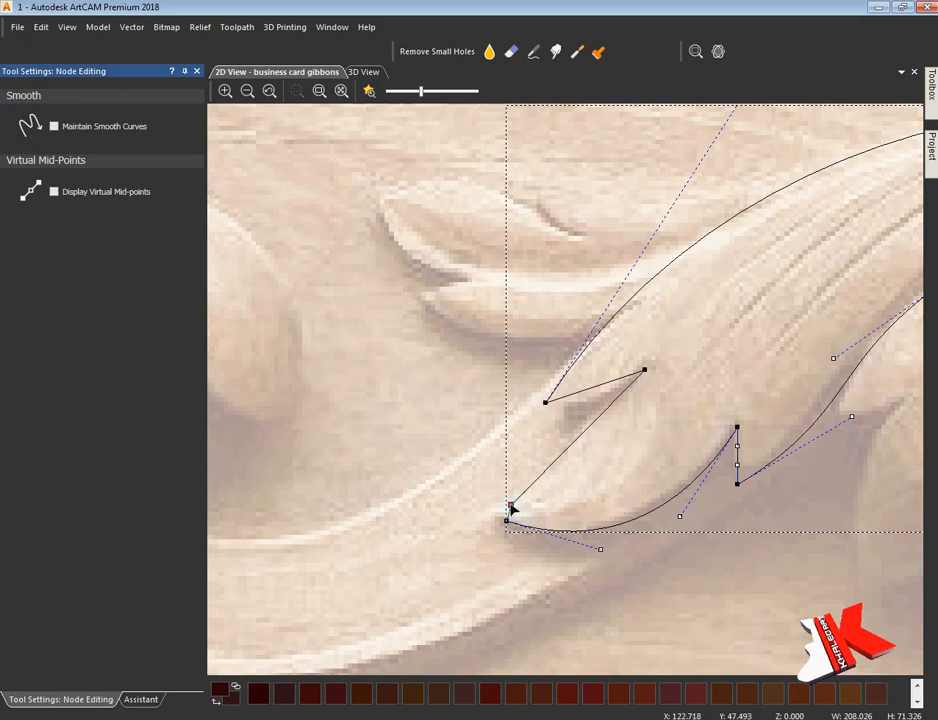
- Round the lower lobe's tip using a second node near it and smooth that node
{"action": "scroll", "coordinate": [512, 510], "scroll_direction": "up", "scroll_amount": 5}
{"action": "left_click_drag", "start_coordinate": [497, 560], "coordinate": [455, 513]}
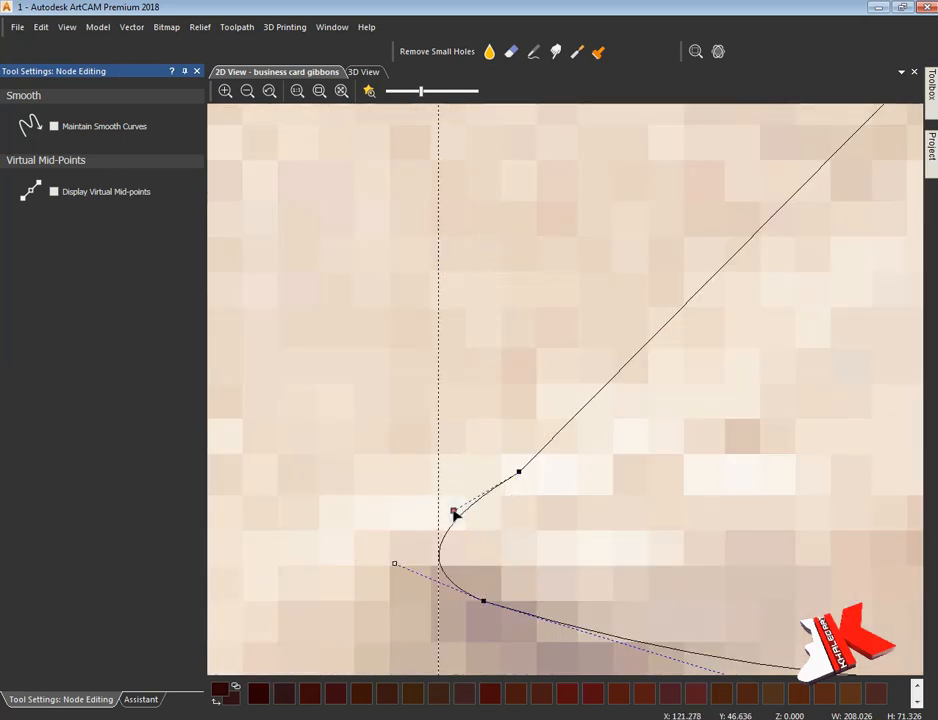
{"action": "double_click", "coordinate": [519, 474]}
{"action": "left_click", "coordinate": [164, 678]}
{"action": "left_click", "coordinate": [498, 490]}
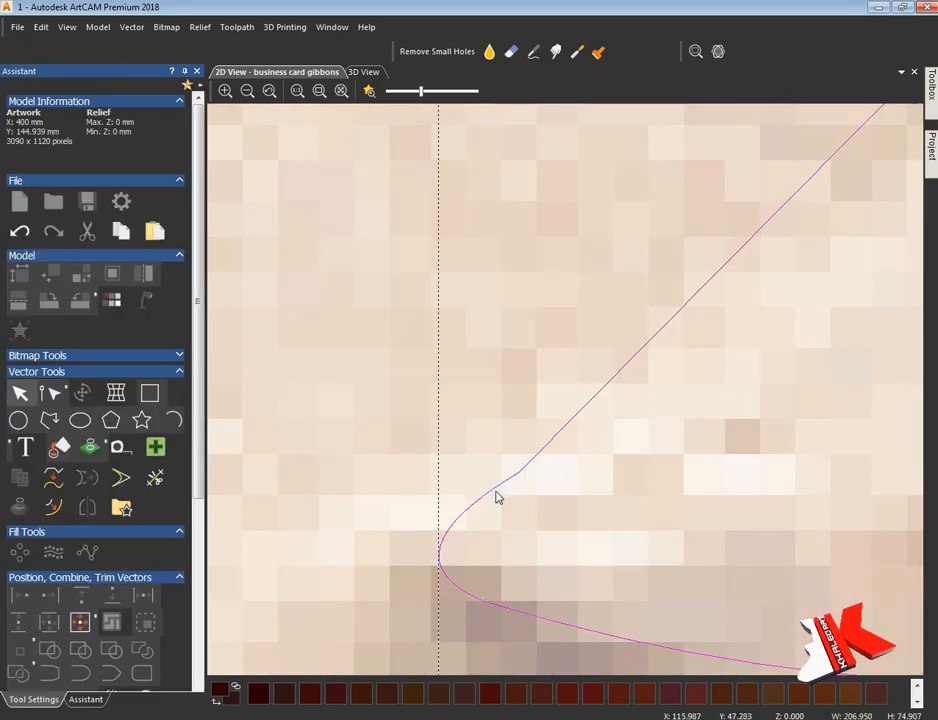
{"action": "key", "text": "n"}
{"action": "key", "text": "s"}
- Curve both sides of the upper notch to follow the carved groove, inserting a node on the lobe's upper edge
{"action": "scroll", "coordinate": [600, 445], "scroll_direction": "down", "scroll_amount": 5}
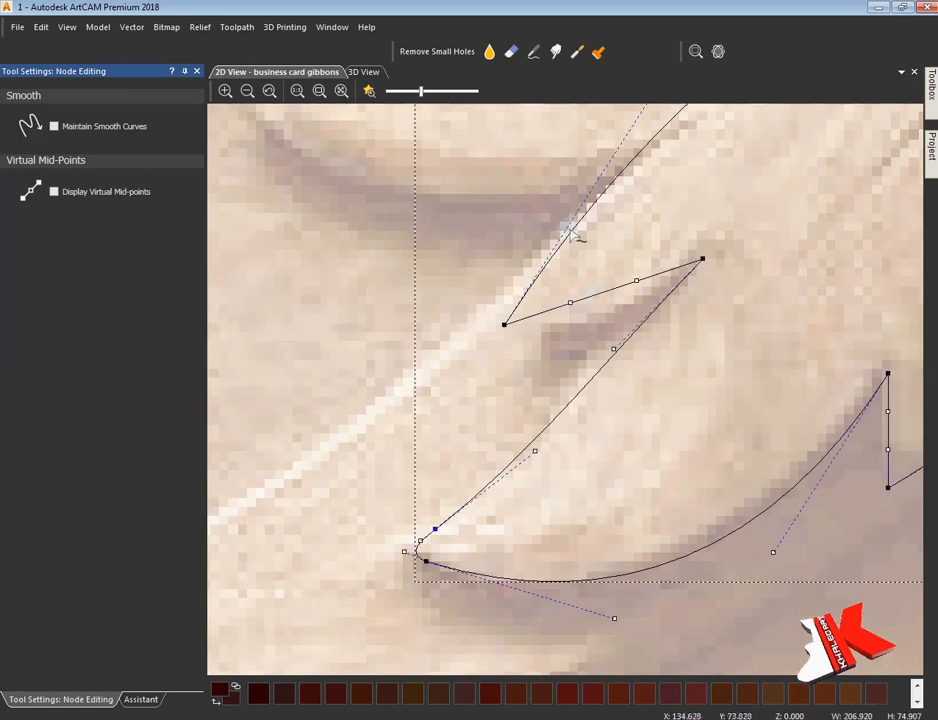
{"action": "left_click_drag", "start_coordinate": [575, 310], "coordinate": [634, 281]}
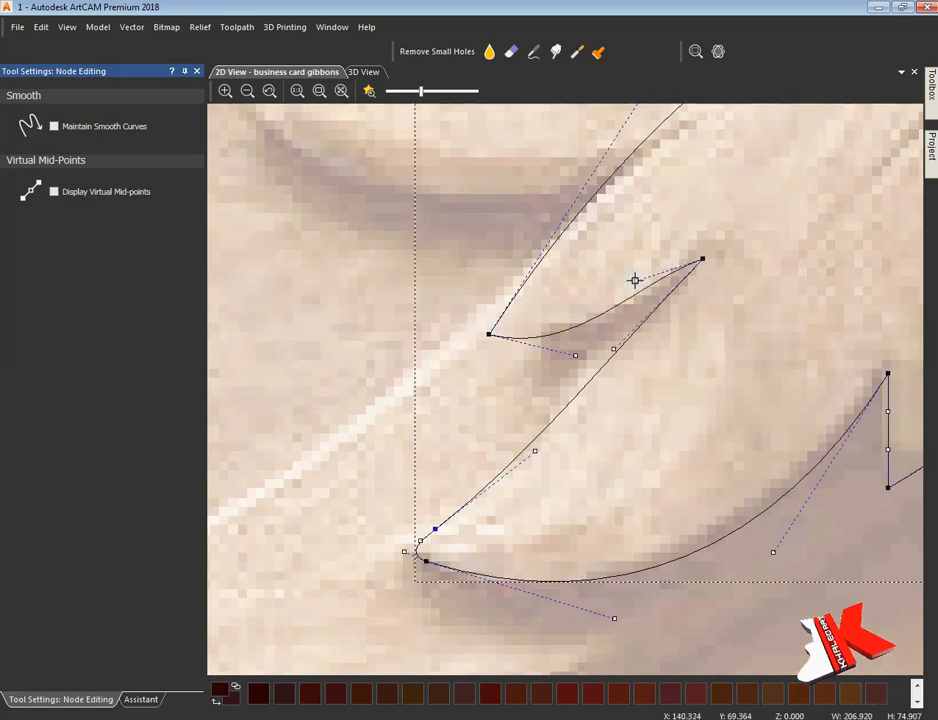
{"action": "left_click_drag", "start_coordinate": [610, 350], "coordinate": [600, 341]}
{"action": "left_click_drag", "start_coordinate": [535, 451], "coordinate": [580, 469]}
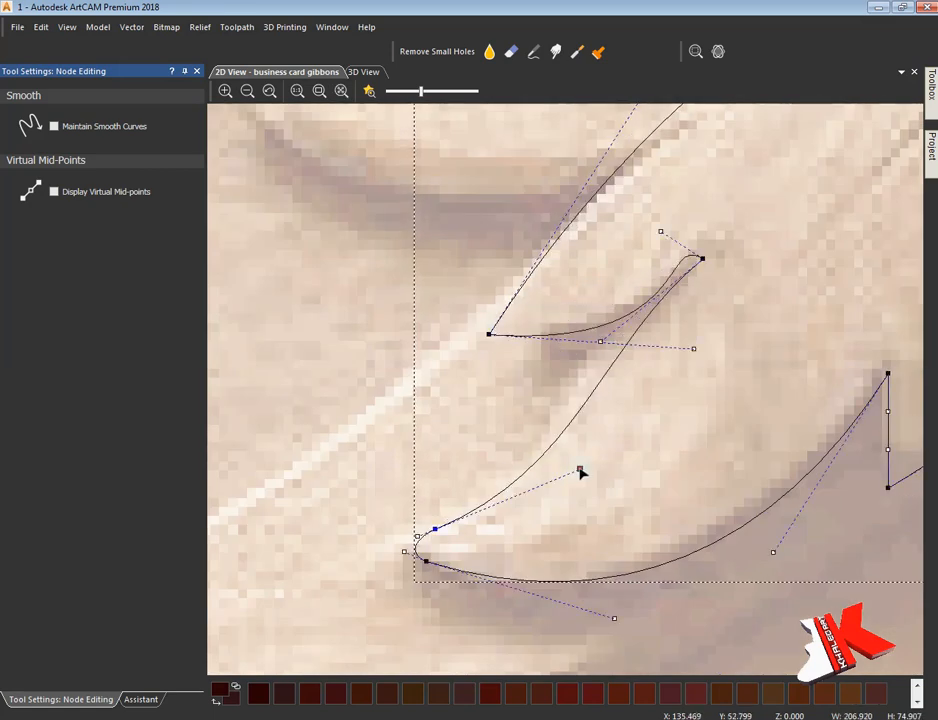
{"action": "left_click_drag", "start_coordinate": [417, 535], "coordinate": [401, 541]}
{"action": "left_click_drag", "start_coordinate": [572, 428], "coordinate": [555, 411]}
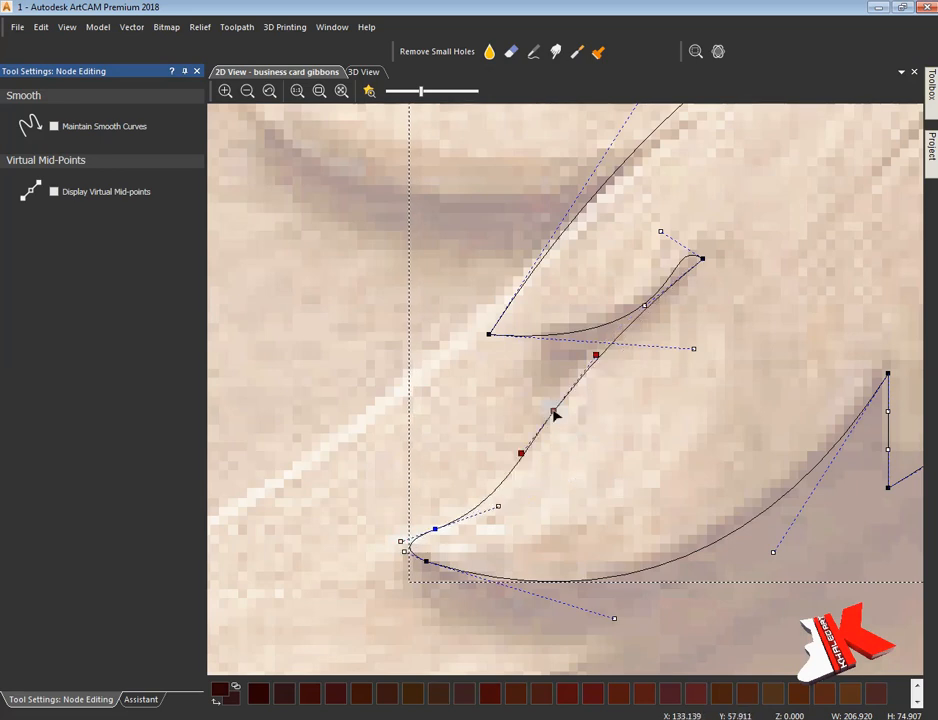
- Refine the upper notch's curves and its outer corner node to fit the shaded groove
{"action": "scroll", "coordinate": [703, 234], "scroll_direction": "up", "scroll_amount": 2}
{"action": "mouse_move", "coordinate": [688, 471]}
{"action": "left_mouse_down"}
{"action": "mouse_move", "coordinate": [752, 416]}
{"action": "mouse_move", "coordinate": [697, 469]}
{"action": "left_mouse_up"}
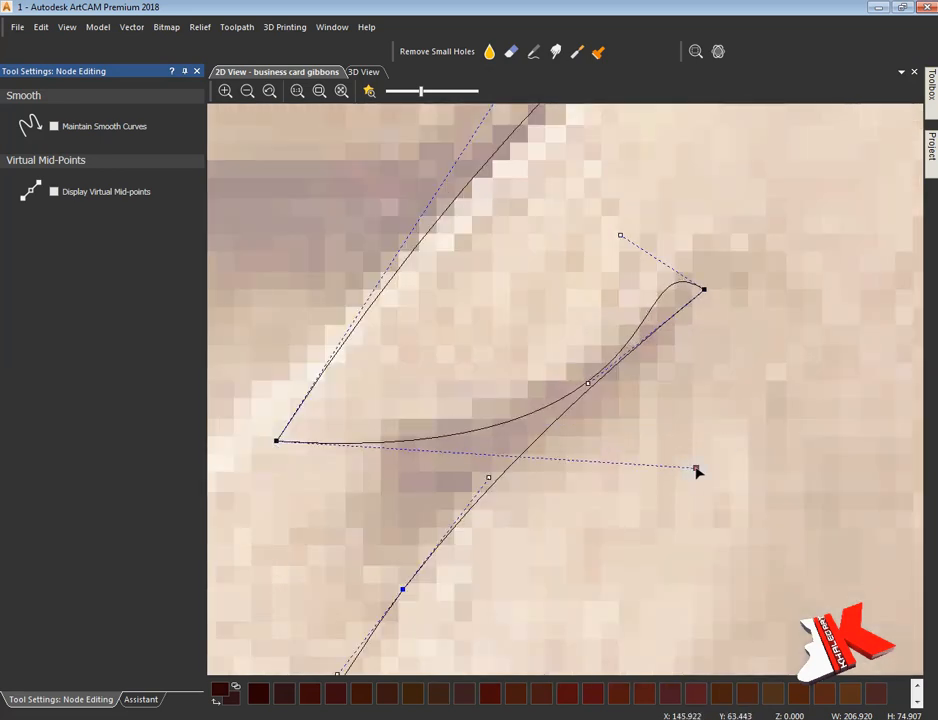
{"action": "scroll", "coordinate": [666, 517], "scroll_direction": "down", "scroll_amount": 4}
{"action": "scroll", "coordinate": [544, 396], "scroll_direction": "up", "scroll_amount": 4}
{"action": "left_click", "coordinate": [463, 400]}
{"action": "mouse_move", "coordinate": [427, 398]}
{"action": "left_mouse_down"}
{"action": "mouse_move", "coordinate": [478, 400]}
{"action": "mouse_move", "coordinate": [420, 415]}
{"action": "left_mouse_up"}
{"action": "left_click_drag", "start_coordinate": [840, 442], "coordinate": [822, 442]}
{"action": "scroll", "coordinate": [662, 325], "scroll_direction": "down", "scroll_amount": 5}
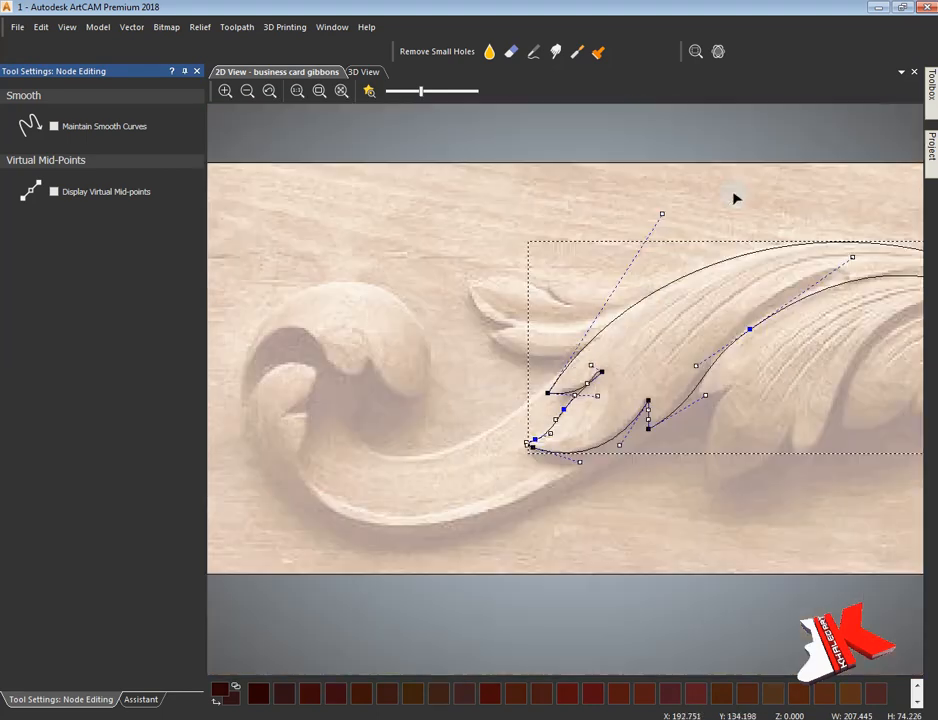
- Adjust the control handles of the outline's long upper curve to follow the leaf's top edge
{"action": "scroll", "coordinate": [572, 475], "scroll_direction": "up", "scroll_amount": 1}
{"action": "scroll", "coordinate": [731, 450], "scroll_direction": "down", "scroll_amount": 2}
{"action": "scroll", "coordinate": [780, 480], "scroll_direction": "up", "scroll_amount": 2}
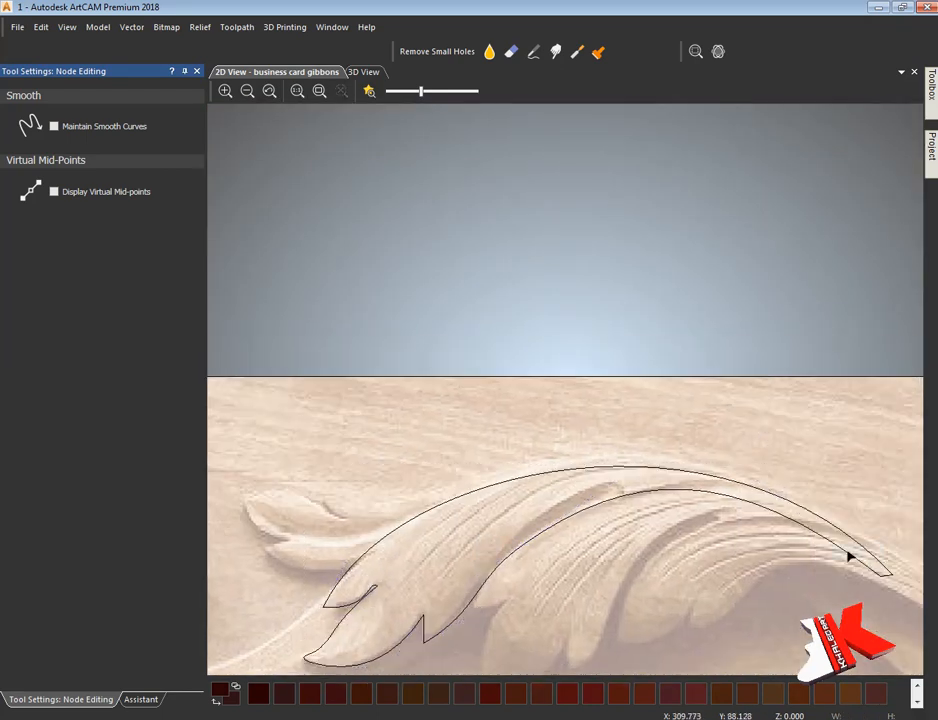
{"action": "left_click_drag", "start_coordinate": [729, 396], "coordinate": [701, 361]}
{"action": "scroll", "coordinate": [612, 522], "scroll_direction": "down", "scroll_amount": 2}
{"action": "scroll", "coordinate": [494, 446], "scroll_direction": "up", "scroll_amount": 5}
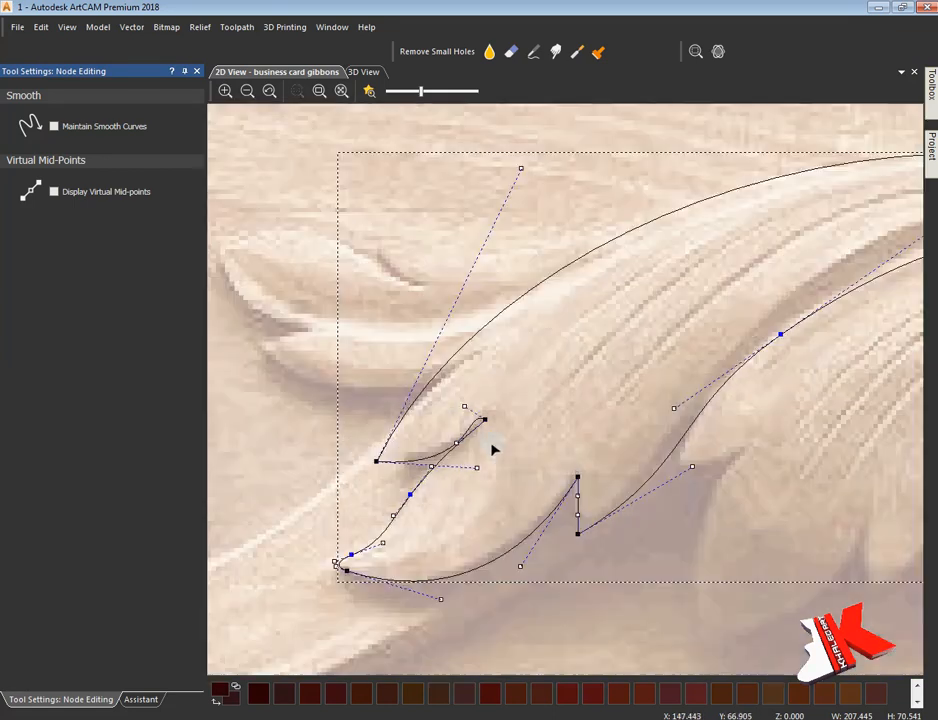
- Replace the small lower notch's sharp bottom corner with nodes on either side and bend the span between them
{"action": "scroll", "coordinate": [626, 634], "scroll_direction": "up", "scroll_amount": 4}
{"action": "left_click_drag", "start_coordinate": [626, 632], "coordinate": [610, 585]}
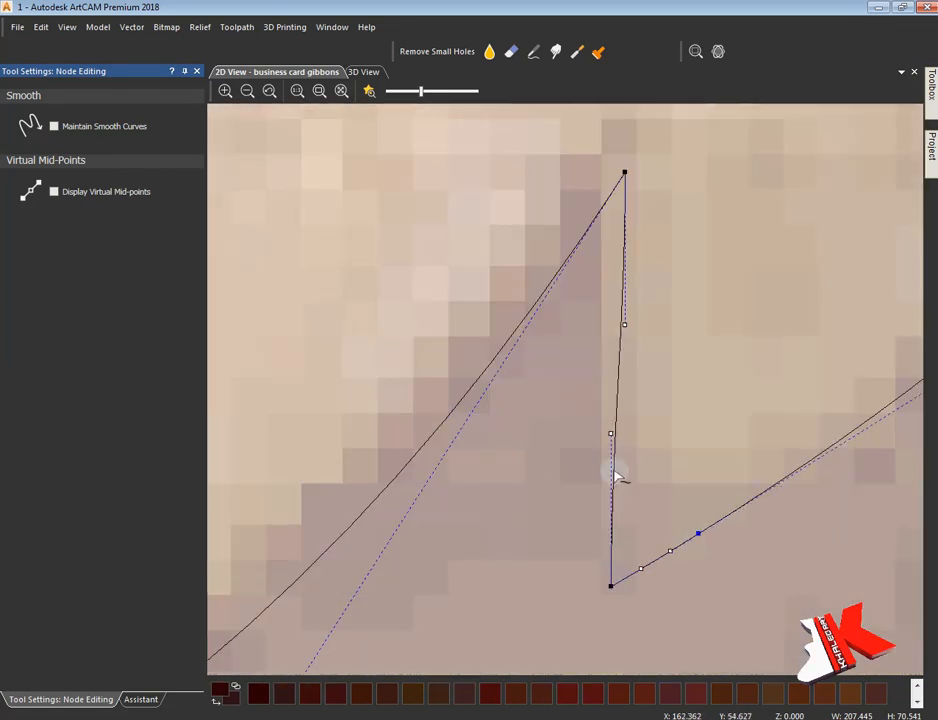
{"action": "right_click", "coordinate": [611, 587]}
{"action": "left_click", "coordinate": [619, 588]}
{"action": "left_click", "coordinate": [610, 586]}
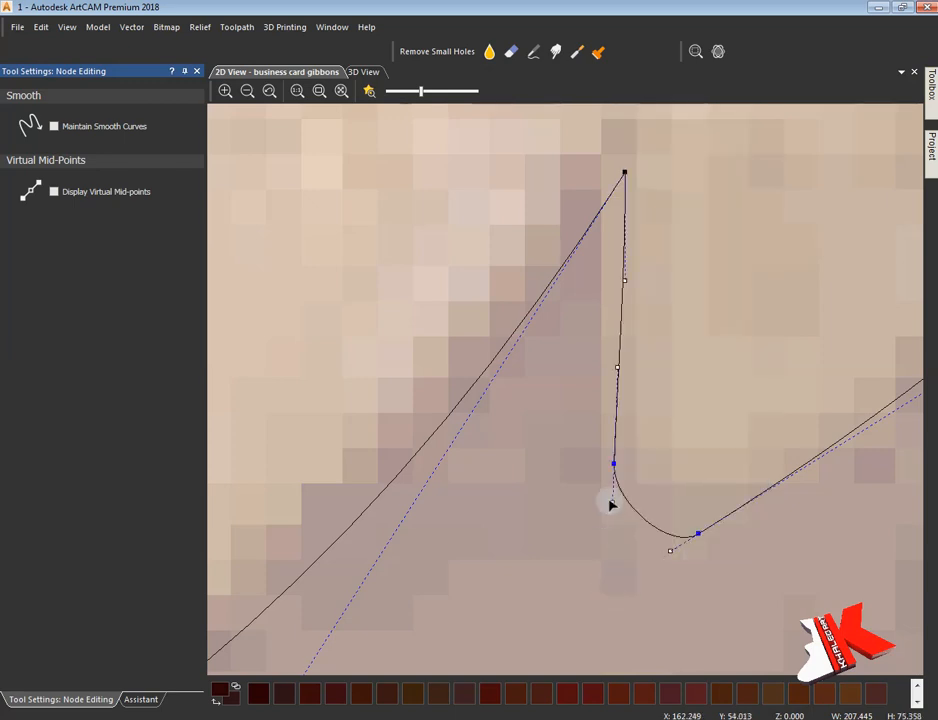
{"action": "left_click_drag", "start_coordinate": [612, 502], "coordinate": [601, 632]}
{"action": "left_click_drag", "start_coordinate": [671, 551], "coordinate": [609, 556]}
- Reposition the small notch's apex and curve handles, and move the lower edge's middle node up along the groove
{"action": "scroll", "coordinate": [567, 381], "scroll_direction": "down", "scroll_amount": 4}
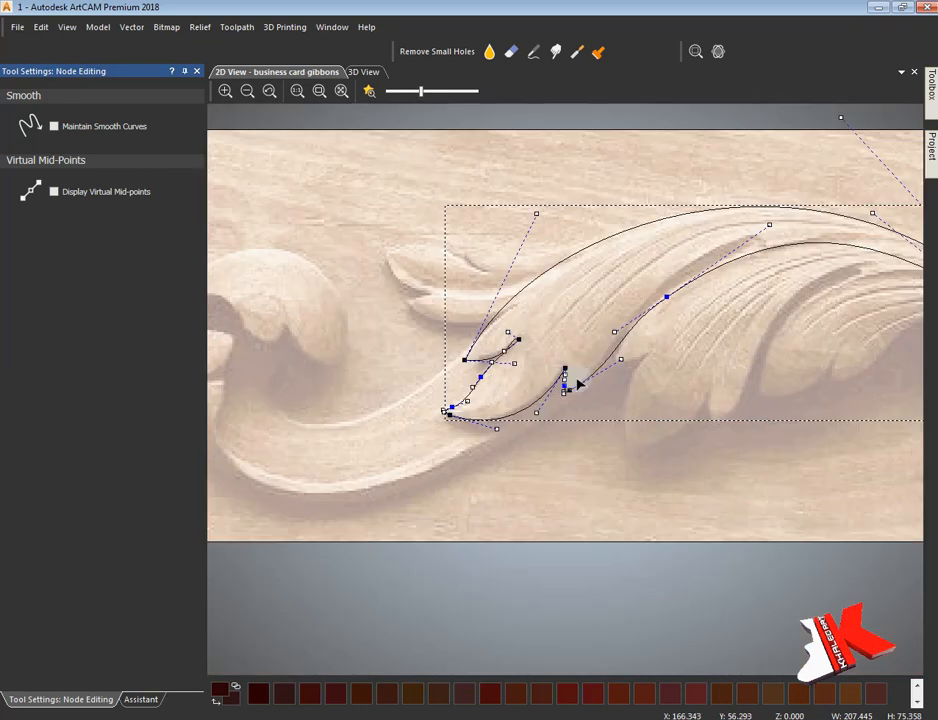
{"action": "scroll", "coordinate": [570, 381], "scroll_direction": "up", "scroll_amount": 3}
{"action": "left_click_drag", "start_coordinate": [528, 295], "coordinate": [514, 291]}
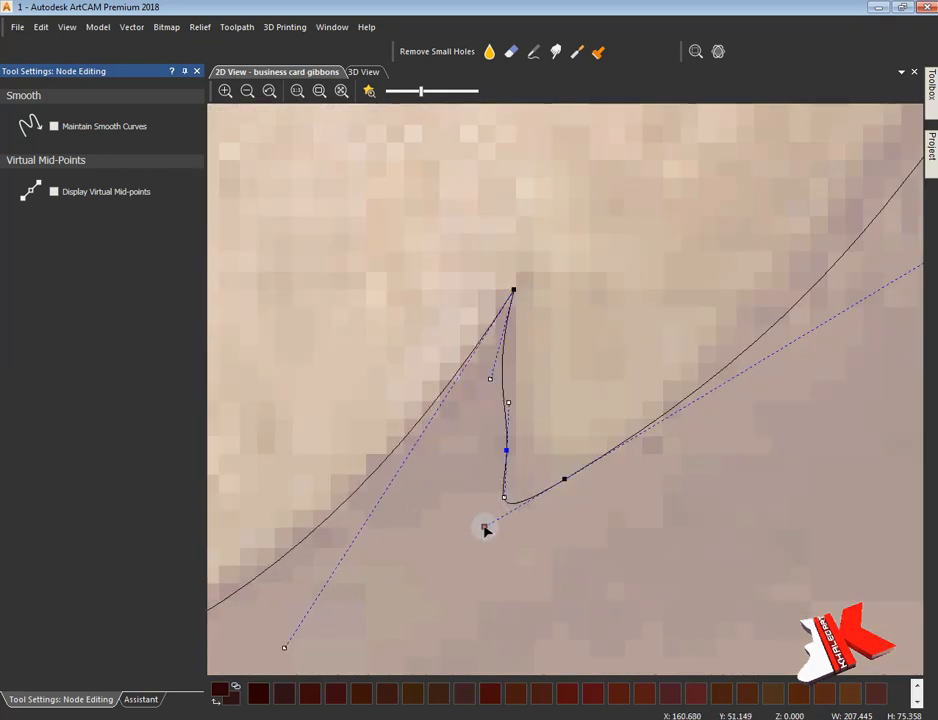
{"action": "scroll", "coordinate": [690, 466], "scroll_direction": "down", "scroll_amount": 2}
{"action": "left_click_drag", "start_coordinate": [656, 296], "coordinate": [632, 308]}
{"action": "left_click_drag", "start_coordinate": [758, 223], "coordinate": [790, 198]}
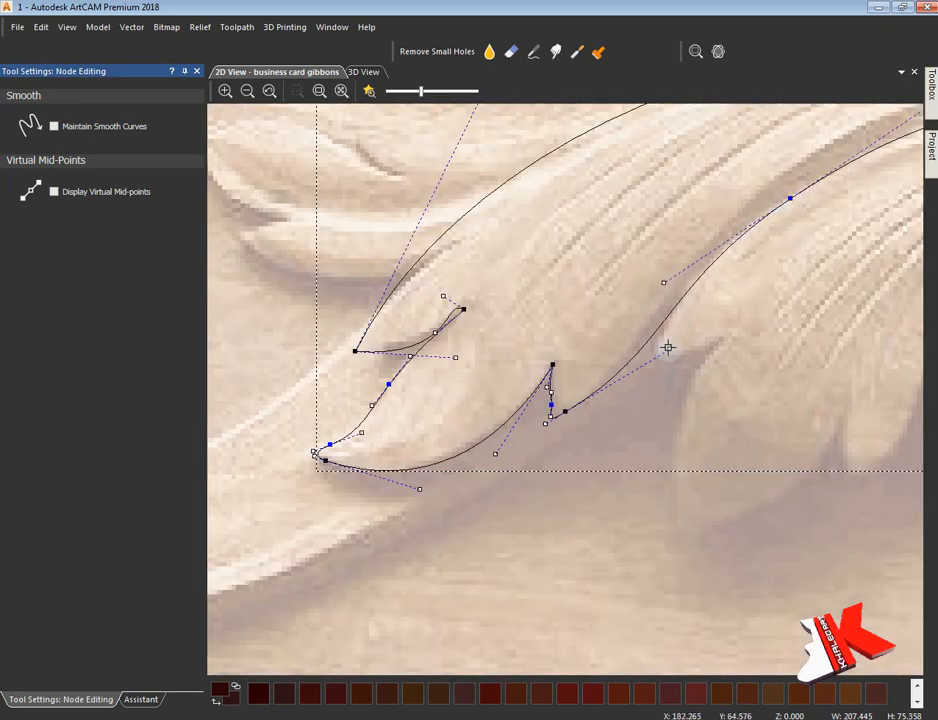
- Fade the reference image fully and replace the upper lobe's sharp tip with nodes on either side, bending the span between them into a rounded end
{"action": "scroll", "coordinate": [687, 404], "scroll_direction": "down", "scroll_amount": 2}
{"action": "left_click", "coordinate": [687, 404]}
{"action": "left_click_drag", "start_coordinate": [421, 91], "coordinate": [386, 91]}
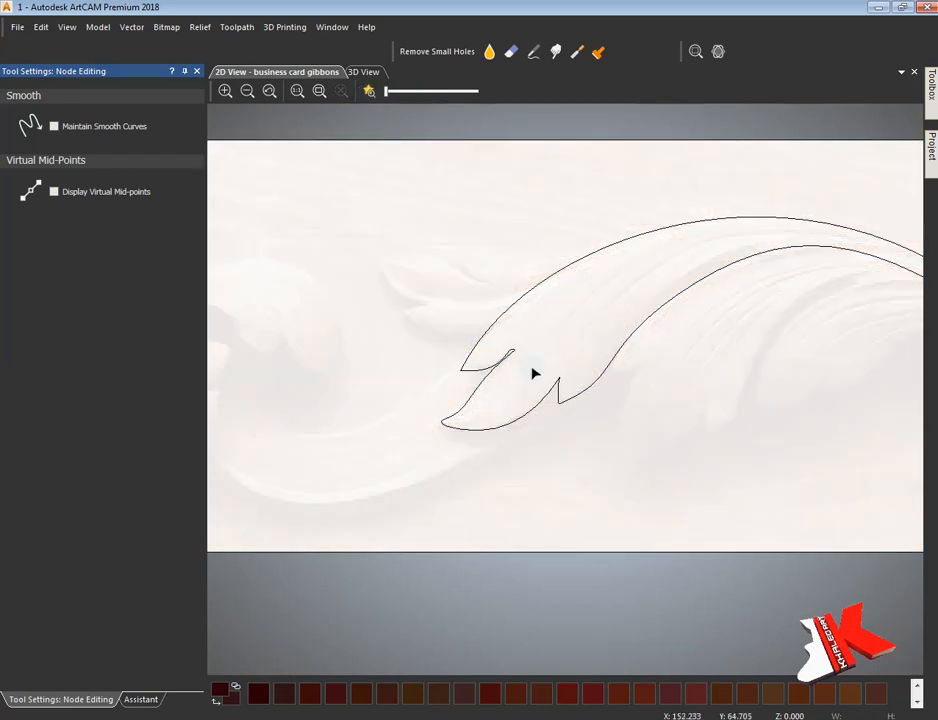
{"action": "scroll", "coordinate": [573, 374], "scroll_direction": "up", "scroll_amount": 2}
{"action": "left_click", "coordinate": [510, 441]}
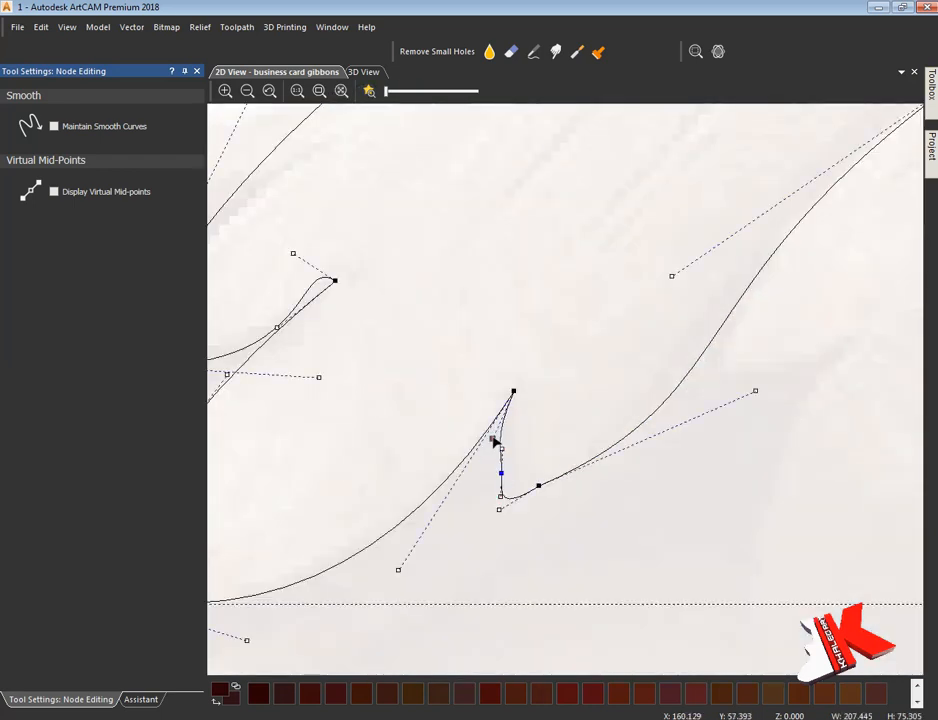
{"action": "scroll", "coordinate": [482, 389], "scroll_direction": "up", "scroll_amount": 4}
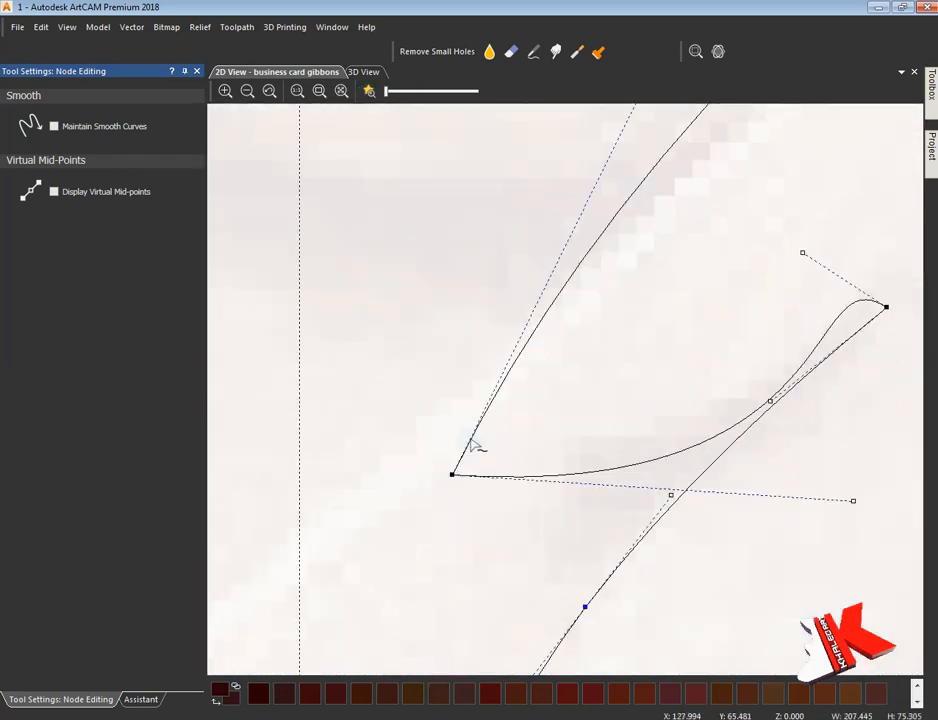
{"action": "key", "text": "Delete"}
{"action": "scroll", "coordinate": [458, 452], "scroll_direction": "up", "scroll_amount": 2}
{"action": "left_click", "coordinate": [479, 447]}
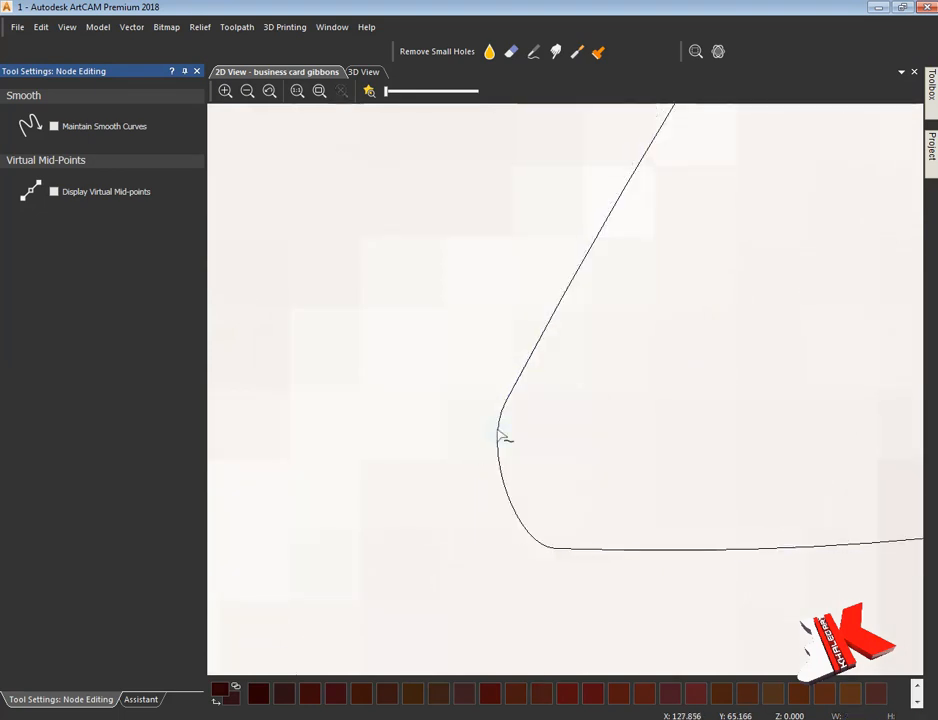
{"action": "left_click", "coordinate": [498, 433]}
{"action": "left_click_drag", "start_coordinate": [479, 448], "coordinate": [429, 545]}
{"action": "scroll", "coordinate": [516, 545], "scroll_direction": "down", "scroll_amount": 2}
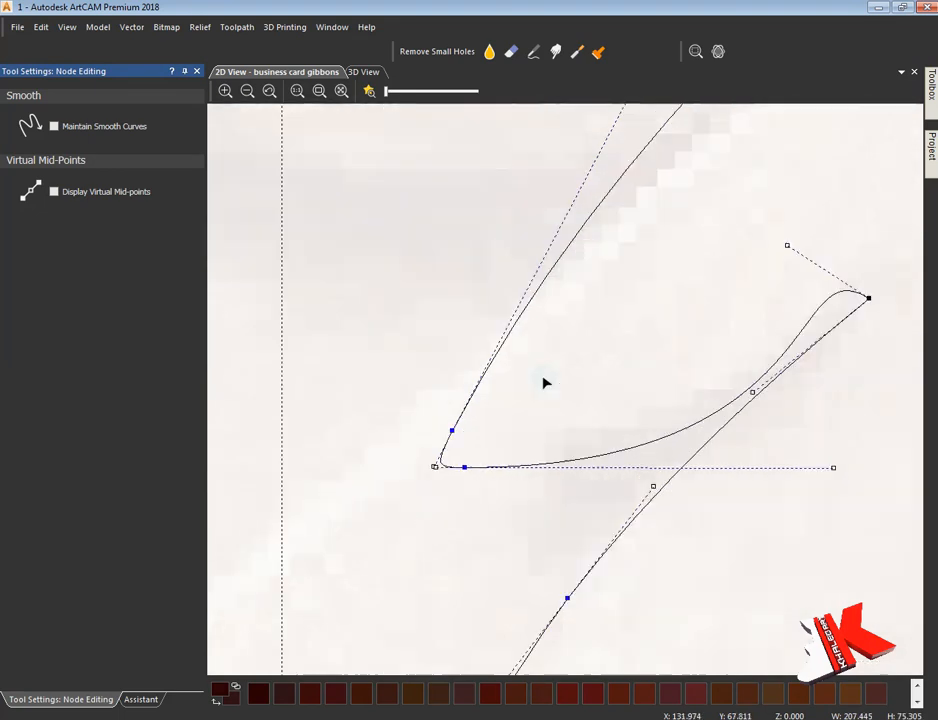
- Adjust the control handles of the upper notch's curve to close it towards its apex, and make the reference image more visible again
{"action": "left_click_drag", "start_coordinate": [841, 475], "coordinate": [850, 478]}
{"action": "left_click_drag", "start_coordinate": [787, 245], "coordinate": [815, 252]}
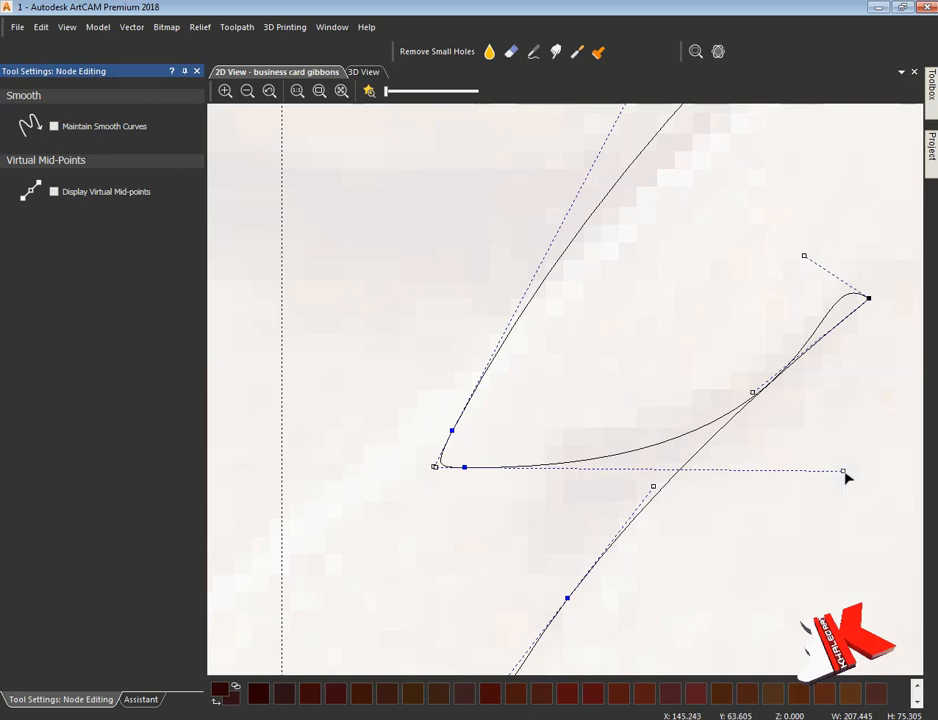
{"action": "scroll", "coordinate": [687, 536], "scroll_direction": "down", "scroll_amount": 4}
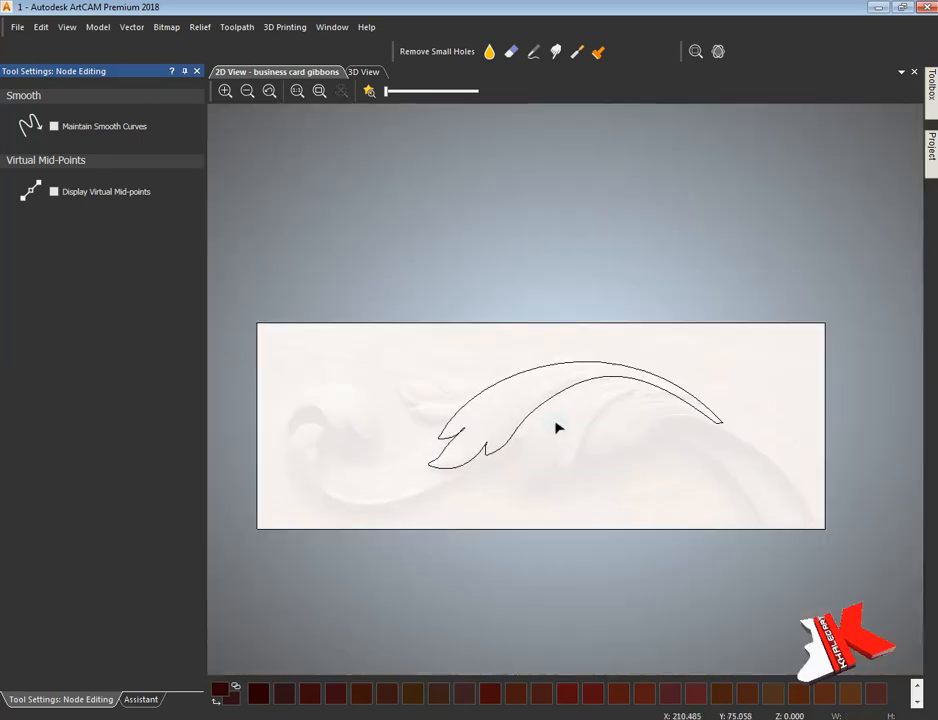
{"action": "scroll", "coordinate": [557, 427], "scroll_direction": "up", "scroll_amount": 1}
{"action": "left_click_drag", "start_coordinate": [387, 91], "coordinate": [415, 93]}
- Copy a slender vein vector from vector layer 2 into layer 3, leaving layer 2 hidden
{"action": "left_click", "coordinate": [932, 144]}
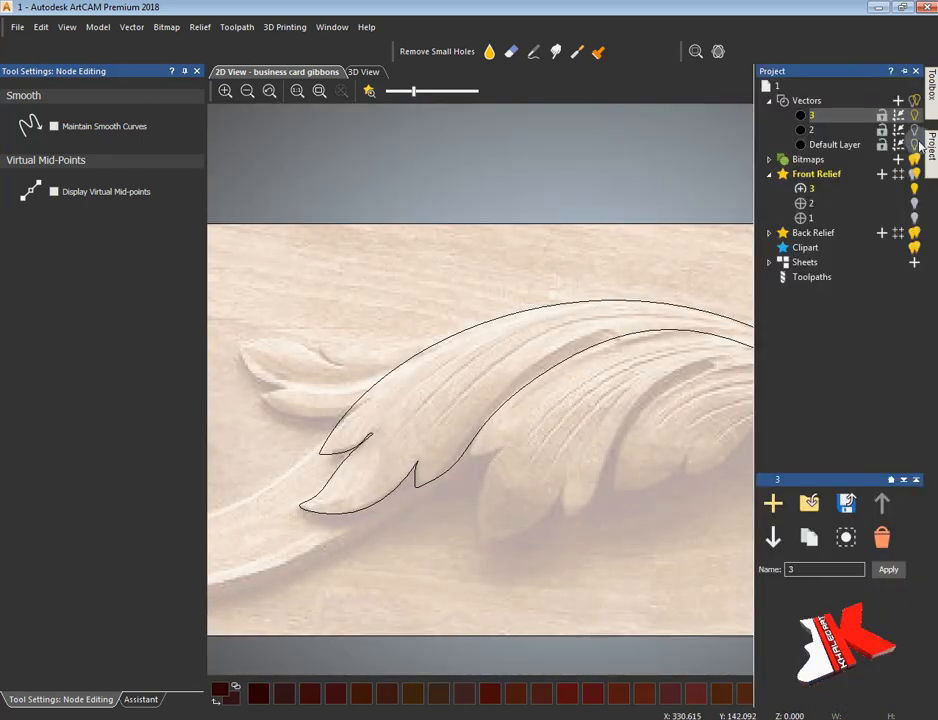
{"action": "left_click", "coordinate": [917, 130]}
{"action": "left_click", "coordinate": [615, 379]}
{"action": "right_click", "coordinate": [615, 380]}
{"action": "left_click", "coordinate": [708, 222]}
{"action": "left_click", "coordinate": [932, 146]}
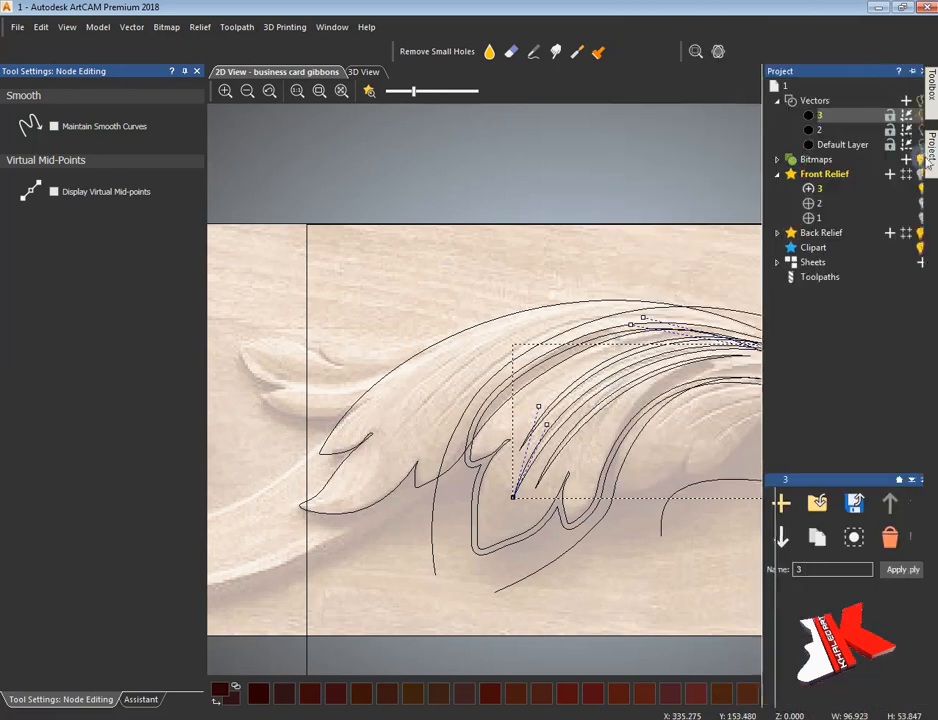
{"action": "left_click", "coordinate": [917, 130]}
{"action": "right_click", "coordinate": [523, 225]}
{"action": "left_click", "coordinate": [698, 300]}
- Move the pasted vein onto the traced leaf and fit its end nodes and curve handles to the central groove
{"action": "left_click", "coordinate": [141, 700]}
{"action": "left_click", "coordinate": [20, 393]}
{"action": "left_click_drag", "start_coordinate": [632, 369], "coordinate": [495, 349]}
{"action": "left_click", "coordinate": [150, 393]}
{"action": "left_click_drag", "start_coordinate": [652, 332], "coordinate": [715, 325]}
{"action": "left_click_drag", "start_coordinate": [377, 477], "coordinate": [384, 439]}
{"action": "mouse_move", "coordinate": [473, 378]}
{"action": "left_mouse_down"}
{"action": "mouse_move", "coordinate": [505, 335]}
{"action": "mouse_move", "coordinate": [480, 366]}
{"action": "left_mouse_up"}
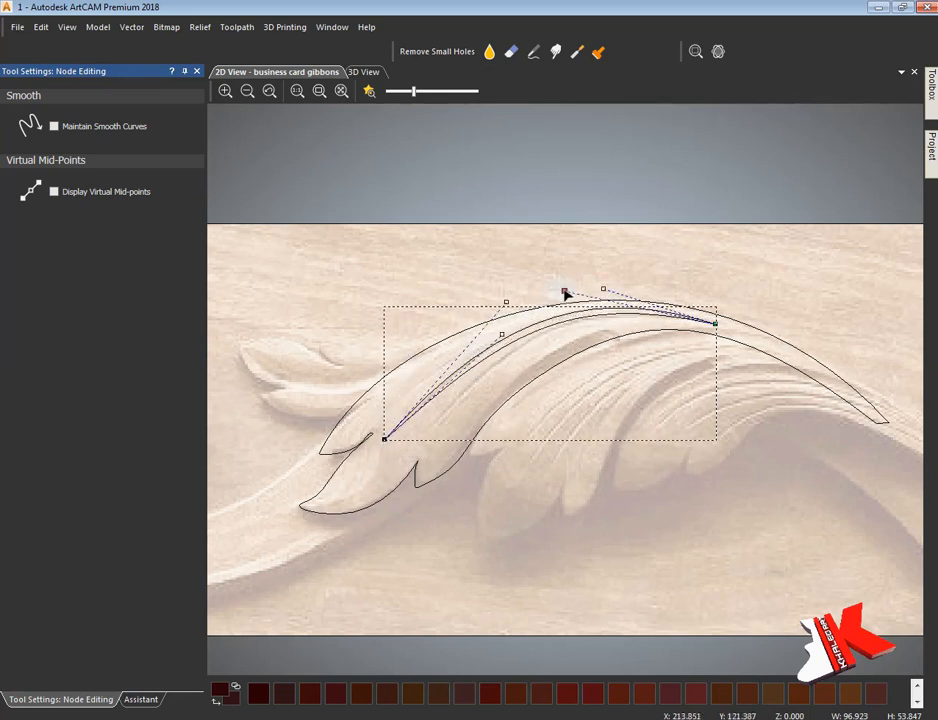
{"action": "left_click", "coordinate": [471, 334]}
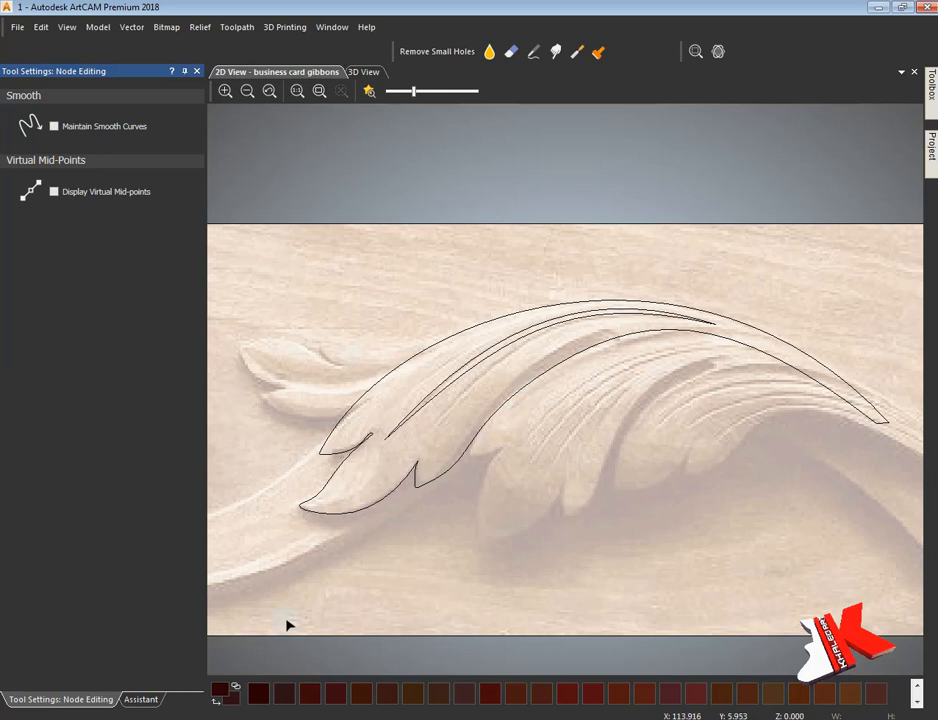
- Duplicate the central vein onto the groove just below it and pull the copy's right tip back to shorten it
{"action": "left_click", "coordinate": [141, 699]}
{"action": "left_click", "coordinate": [511, 344]}
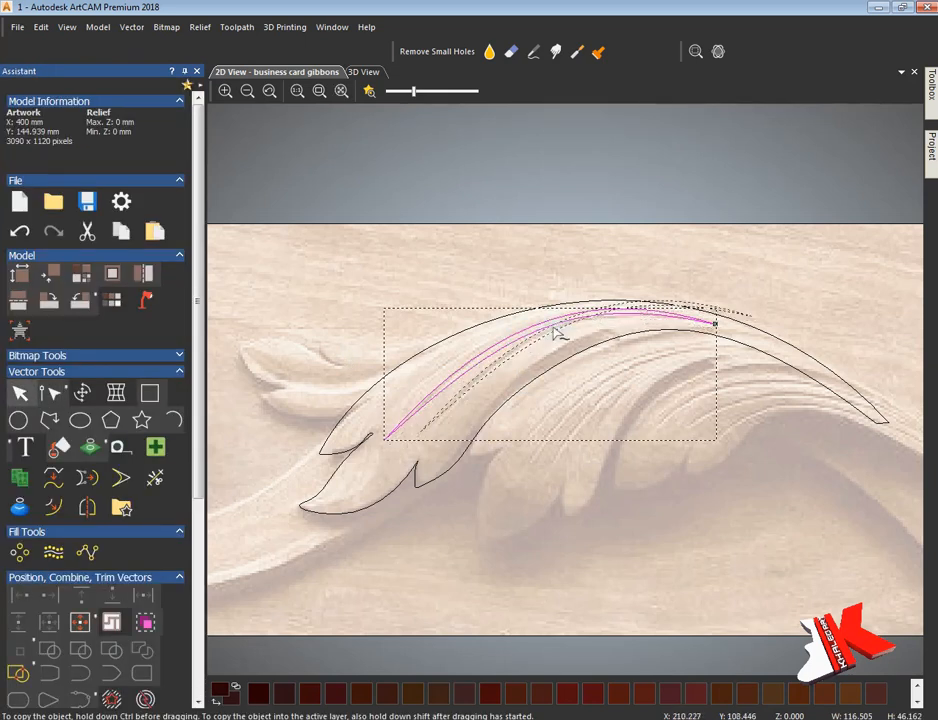
{"action": "left_click_drag", "start_coordinate": [553, 326], "coordinate": [552, 329], "text": "ctrl"}
{"action": "left_click", "coordinate": [51, 393]}
{"action": "left_click_drag", "start_coordinate": [750, 320], "coordinate": [628, 319]}
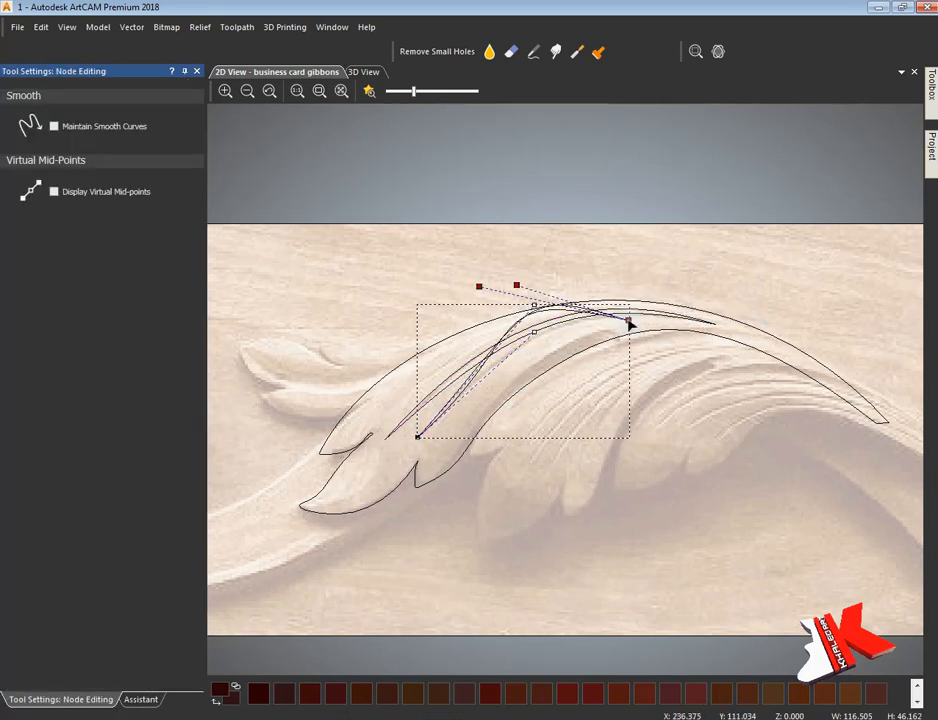
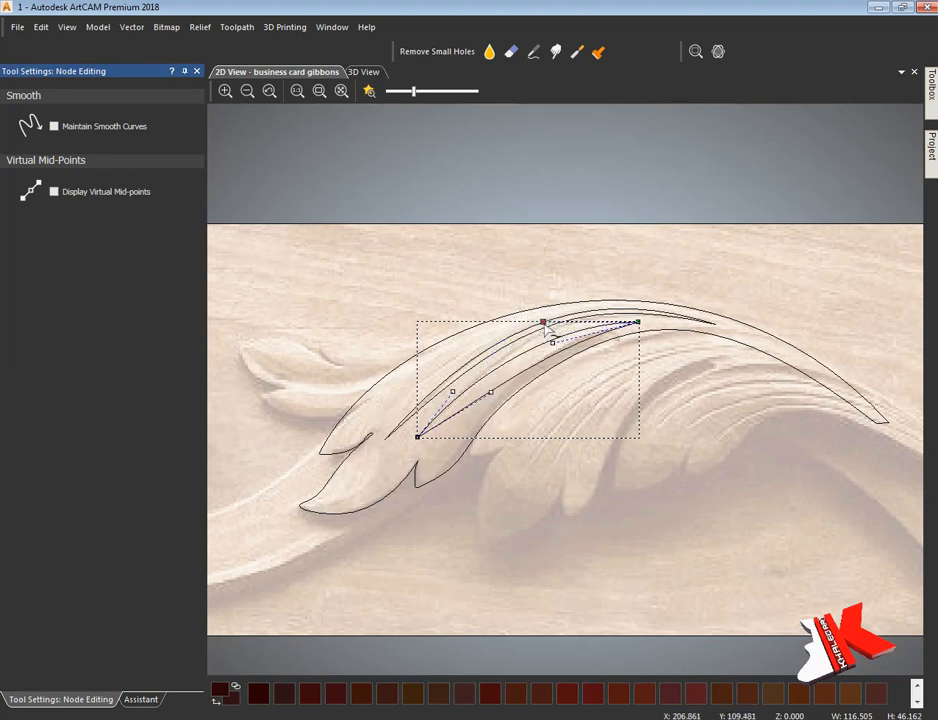
- Fade the reference image and refine the lower vein's right tip and the control handles beside it
{"action": "left_click_drag", "start_coordinate": [414, 91], "coordinate": [386, 91]}
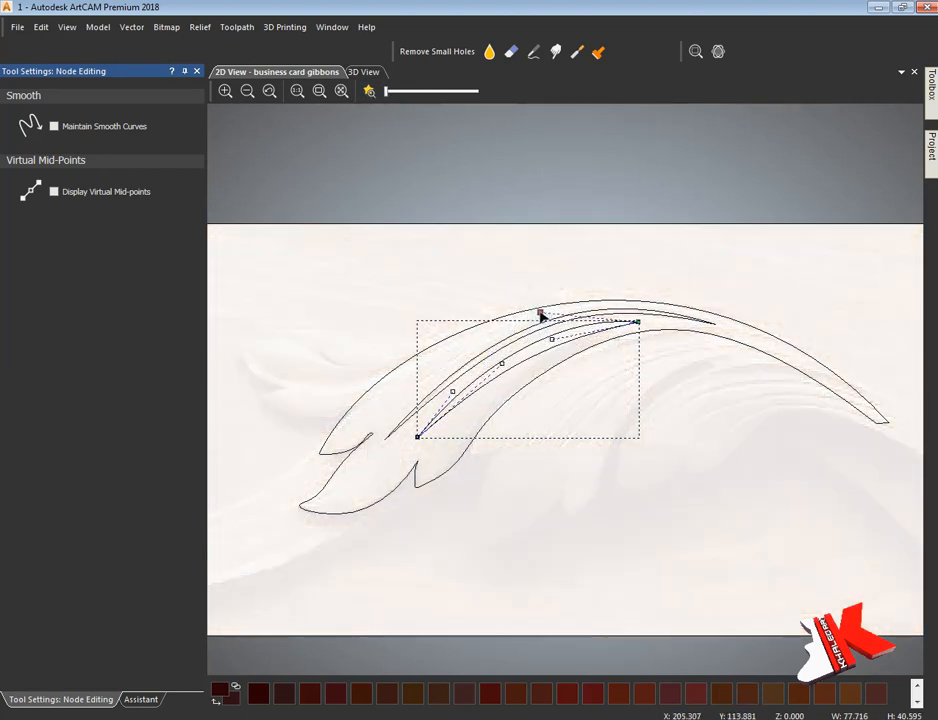
{"action": "scroll", "coordinate": [560, 343], "scroll_direction": "up", "scroll_amount": 5}
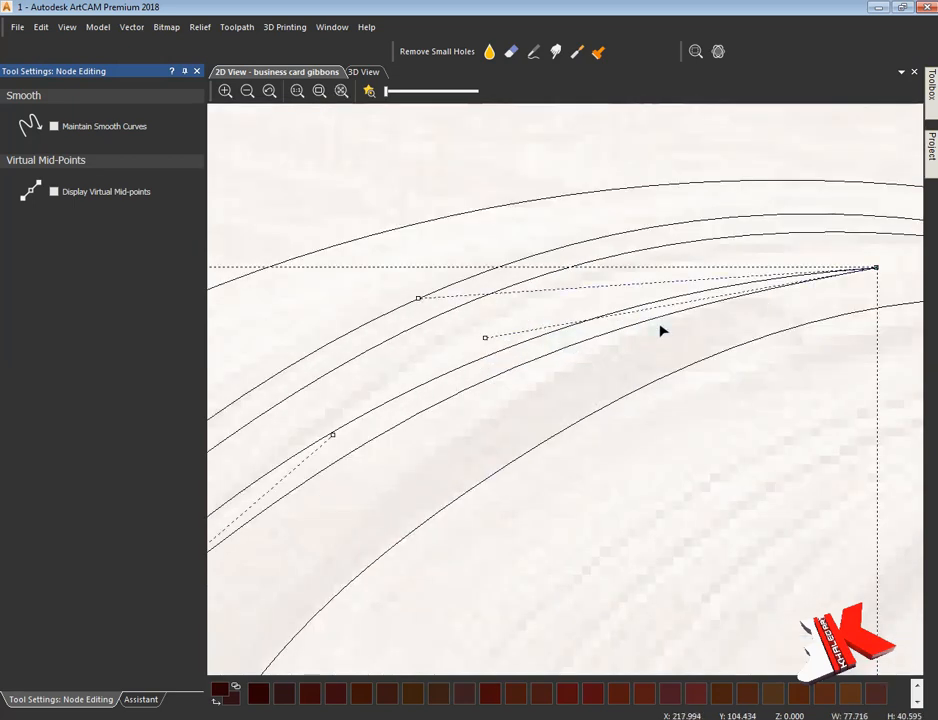
{"action": "left_click_drag", "start_coordinate": [441, 288], "coordinate": [421, 276]}
{"action": "left_click_drag", "start_coordinate": [508, 328], "coordinate": [486, 318]}
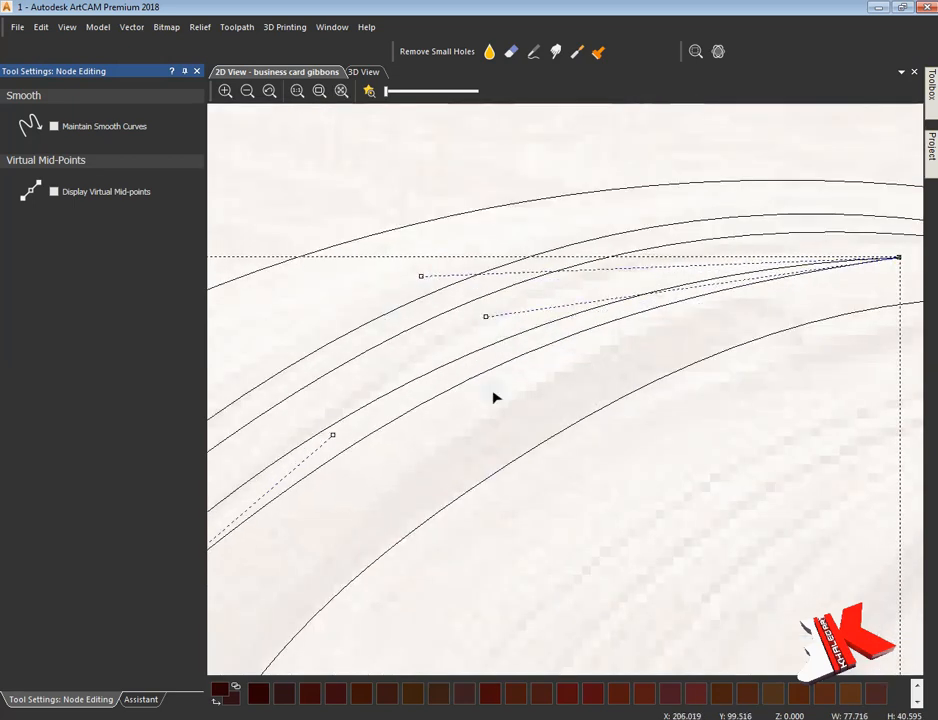
{"action": "left_click", "coordinate": [500, 402]}
{"action": "scroll", "coordinate": [509, 412], "scroll_direction": "down", "scroll_amount": 4}
- Adjust the lower vein's remaining curve handles so both its edges follow the groove as a thin sliver
{"action": "scroll", "coordinate": [630, 359], "scroll_direction": "up", "scroll_amount": 4}
{"action": "left_click", "coordinate": [672, 359]}
{"action": "scroll", "coordinate": [672, 359], "scroll_direction": "down", "scroll_amount": 1}
{"action": "left_click_drag", "start_coordinate": [392, 388], "coordinate": [437, 364]}
{"action": "left_click_drag", "start_coordinate": [425, 409], "coordinate": [457, 391]}
{"action": "scroll", "coordinate": [413, 468], "scroll_direction": "down", "scroll_amount": 2}
{"action": "scroll", "coordinate": [413, 470], "scroll_direction": "up", "scroll_amount": 4}
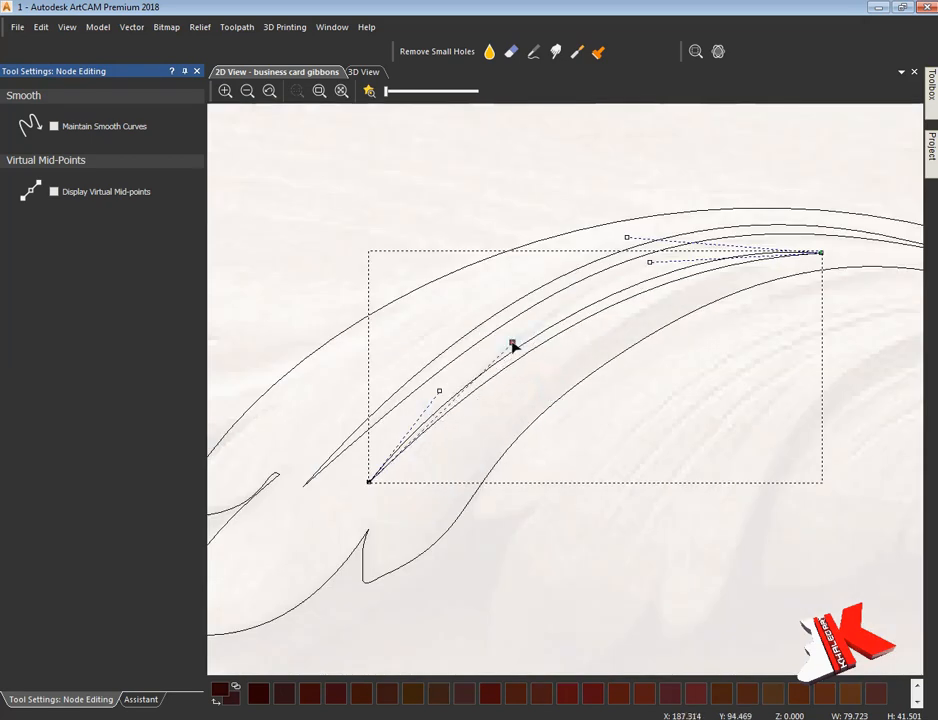
{"action": "scroll", "coordinate": [472, 372], "scroll_direction": "down", "scroll_amount": 2}
{"action": "left_click", "coordinate": [472, 372]}
- Duplicate the lower vein above the central one, make the reference image slightly more visible, and shift the copy's lower tip up along the groove
{"action": "left_click", "coordinate": [142, 698]}
{"action": "left_click", "coordinate": [20, 393]}
{"action": "left_click", "coordinate": [519, 388]}
{"action": "left_click_drag", "start_coordinate": [519, 388], "coordinate": [473, 367], "text": "ctrl"}
{"action": "mouse_move", "coordinate": [386, 91]}
{"action": "left_mouse_down"}
{"action": "mouse_move", "coordinate": [477, 91]}
{"action": "mouse_move", "coordinate": [396, 94]}
{"action": "left_mouse_up"}
{"action": "left_click", "coordinate": [52, 393]}
{"action": "scroll", "coordinate": [438, 412], "scroll_direction": "up", "scroll_amount": 2}
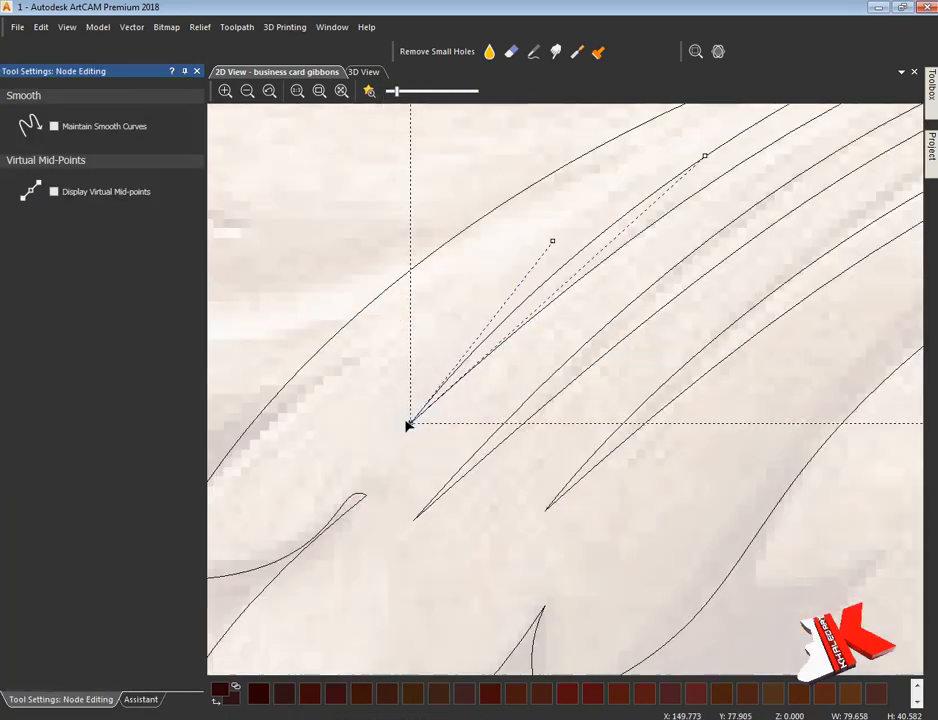
{"action": "left_click_drag", "start_coordinate": [409, 424], "coordinate": [388, 396]}
{"action": "scroll", "coordinate": [400, 395], "scroll_direction": "down", "scroll_amount": 1}
{"action": "scroll", "coordinate": [841, 241], "scroll_direction": "up", "scroll_amount": 1}
{"action": "scroll", "coordinate": [770, 335], "scroll_direction": "down", "scroll_amount": 1}
- Nudge the central vein's right tip, then pull the upper vein's right tip and handles inside the leaf outline
{"action": "left_click", "coordinate": [817, 361]}
{"action": "left_click_drag", "start_coordinate": [875, 373], "coordinate": [881, 379]}
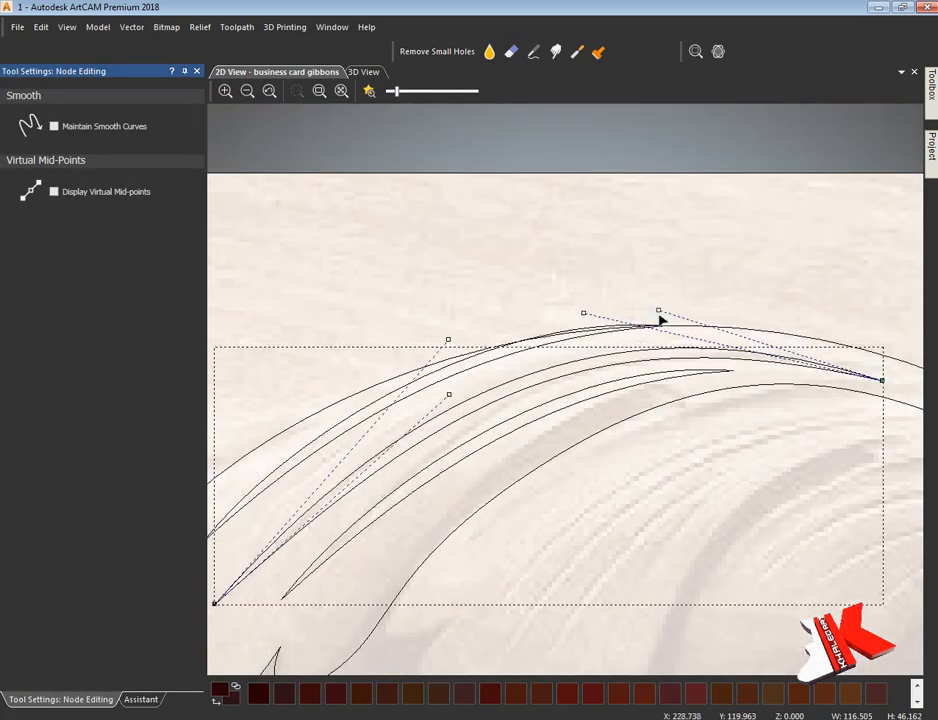
{"action": "left_click", "coordinate": [663, 326]}
{"action": "left_click_drag", "start_coordinate": [665, 327], "coordinate": [604, 342]}
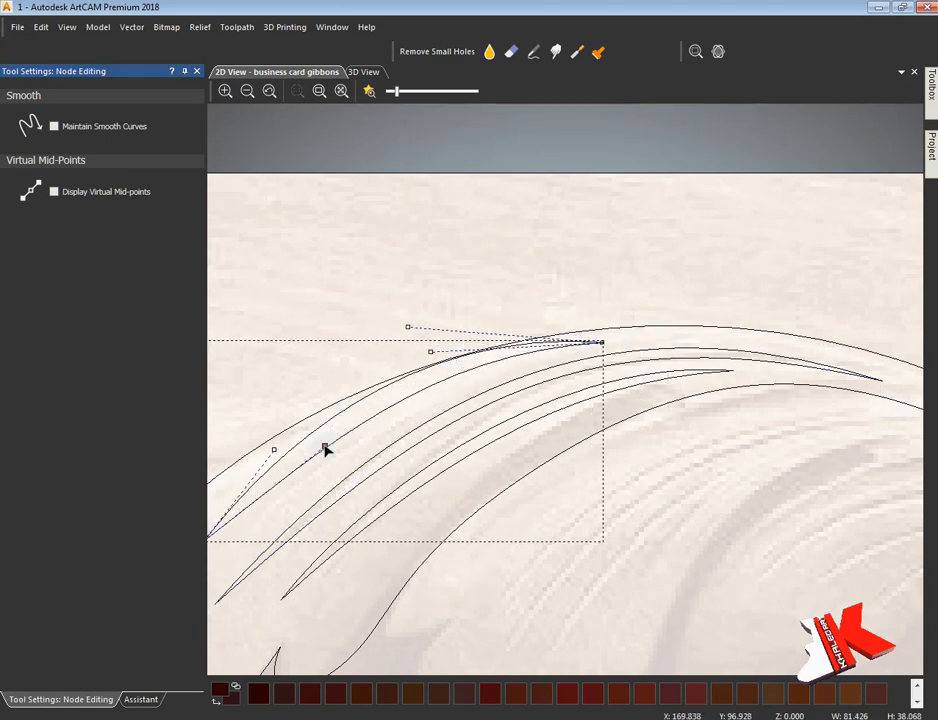
{"action": "left_click_drag", "start_coordinate": [429, 352], "coordinate": [415, 377]}
{"action": "left_click_drag", "start_coordinate": [408, 327], "coordinate": [404, 360]}
{"action": "middle_click_drag", "start_coordinate": [471, 405], "coordinate": [696, 287]}
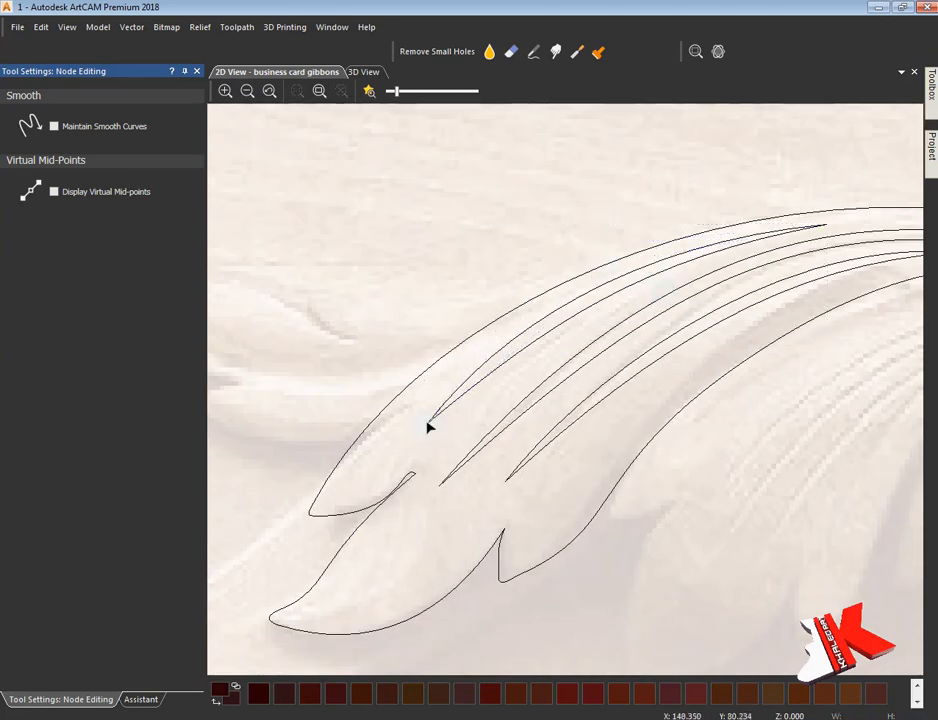
- Fine-tune the upper vein's lower tip and its adjacent curve handle to narrow the sliver along the groove
{"action": "mouse_move", "coordinate": [428, 423]}
{"action": "left_mouse_down"}
{"action": "mouse_move", "coordinate": [439, 417]}
{"action": "mouse_move", "coordinate": [421, 436]}
{"action": "left_mouse_up"}
{"action": "left_click_drag", "start_coordinate": [492, 345], "coordinate": [525, 358]}
{"action": "left_click", "coordinate": [616, 283]}
{"action": "scroll", "coordinate": [588, 405], "scroll_direction": "down", "scroll_amount": 3}
{"action": "scroll", "coordinate": [592, 392], "scroll_direction": "up", "scroll_amount": 2}
{"action": "middle_click_drag", "start_coordinate": [624, 433], "coordinate": [570, 362]}
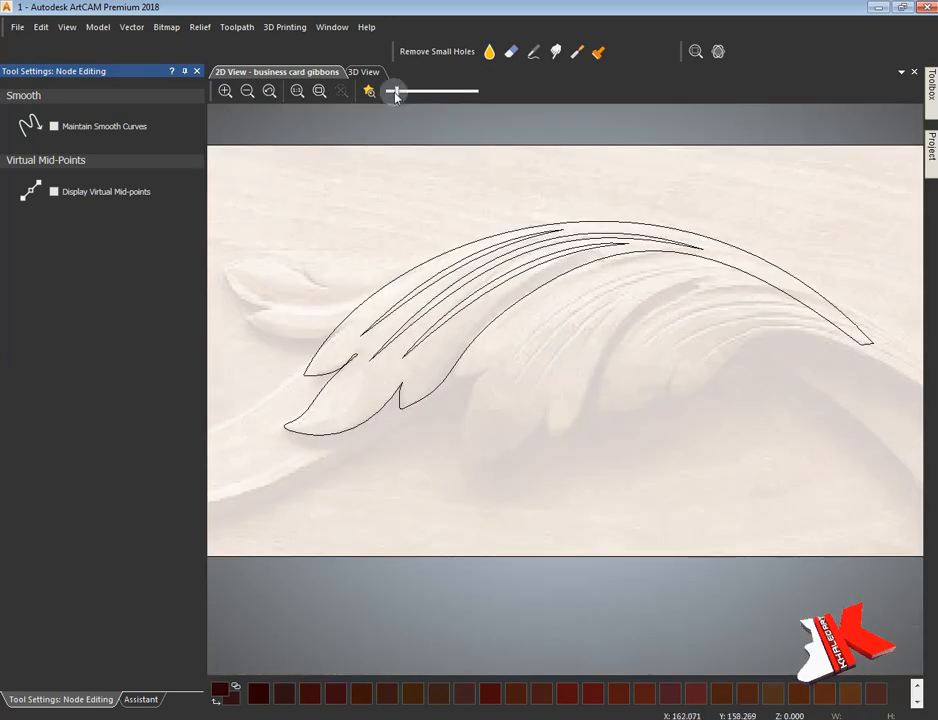
- Draw a rectangle about 191.6 by 12.7 mm above the leaf and remove its bottom span, adjusting the reference image's visibility
{"action": "left_click_drag", "start_coordinate": [397, 91], "coordinate": [433, 93]}
{"action": "left_click", "coordinate": [140, 700]}
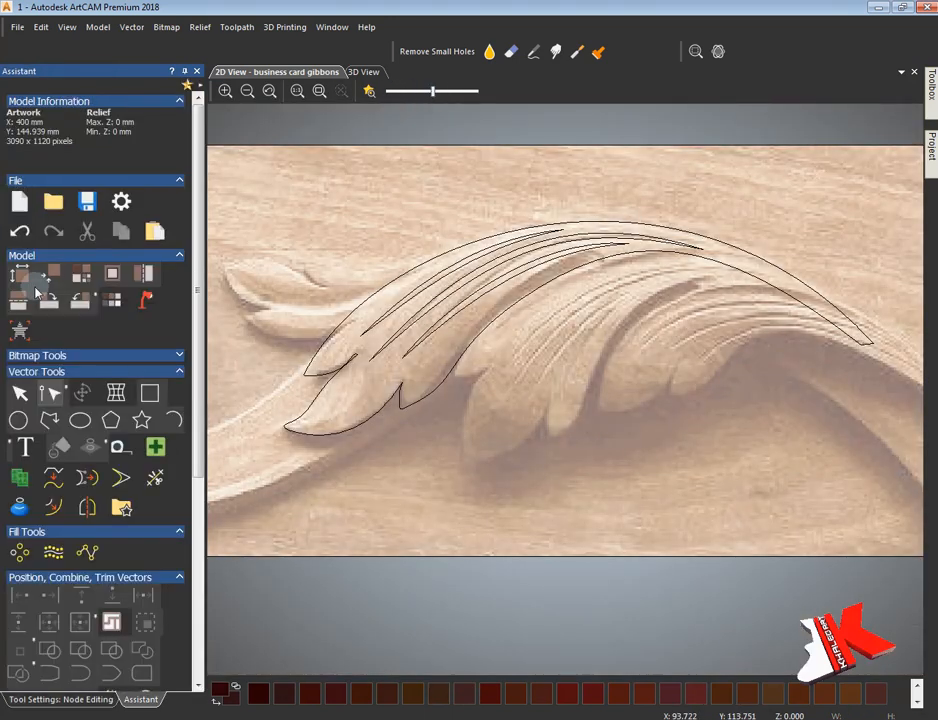
{"action": "left_click", "coordinate": [149, 393]}
{"action": "left_click_drag", "start_coordinate": [299, 161], "coordinate": [844, 196]}
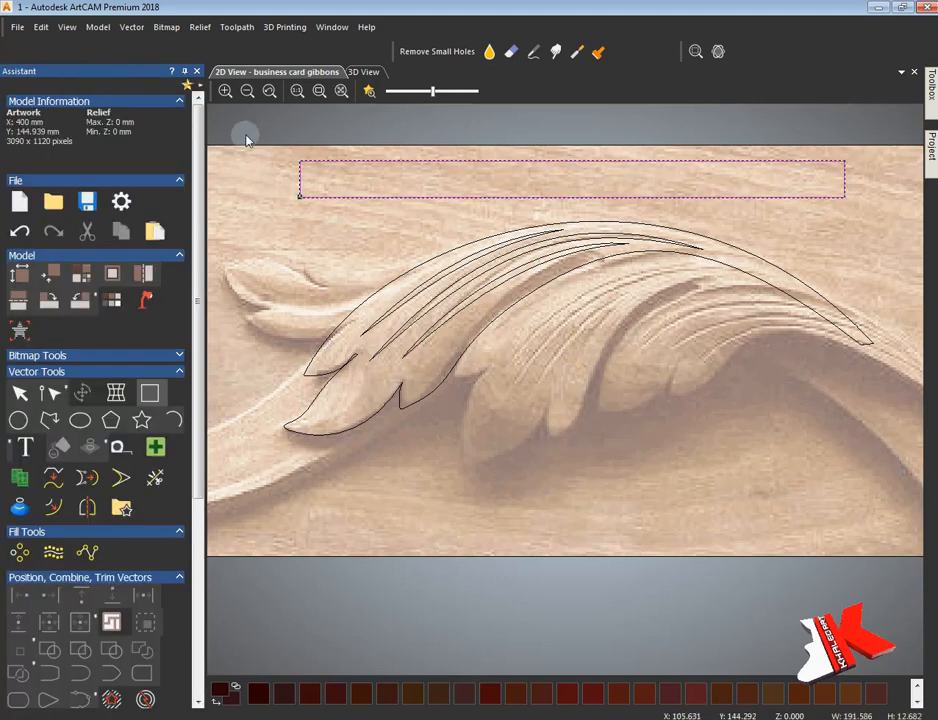
{"action": "left_click_drag", "start_coordinate": [433, 91], "coordinate": [418, 91]}
{"action": "left_click", "coordinate": [50, 393]}
{"action": "key", "text": "r"}
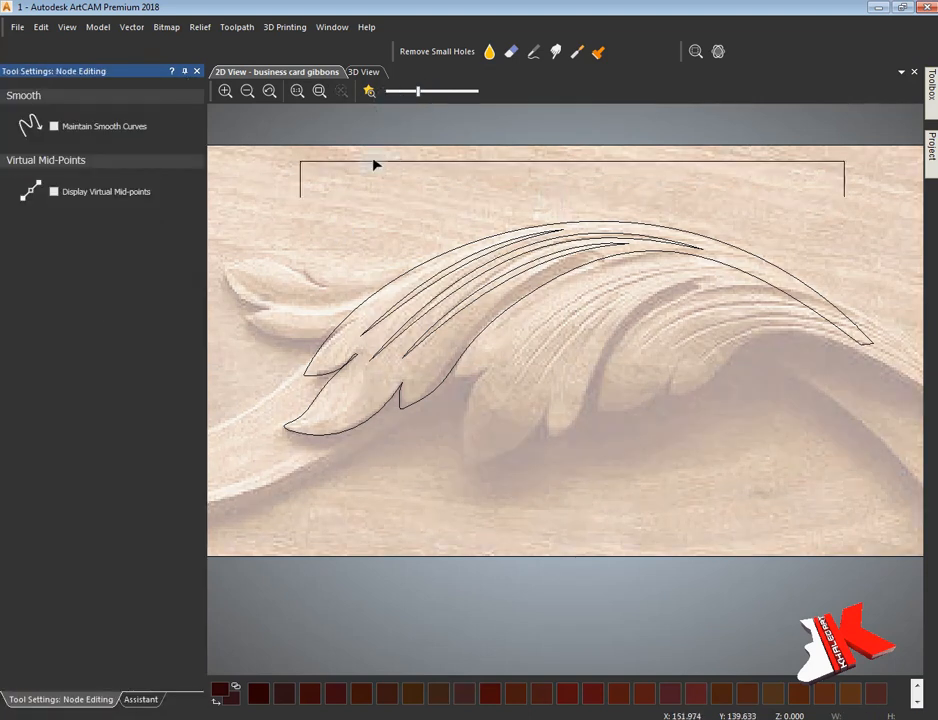
{"action": "left_click_drag", "start_coordinate": [298, 159], "coordinate": [299, 196]}
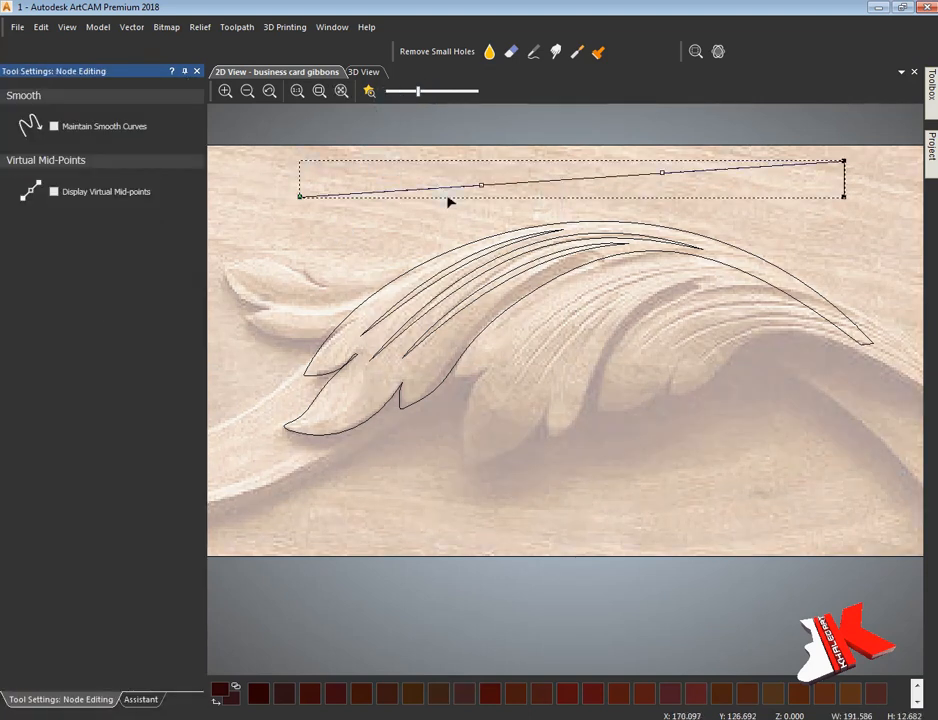
{"action": "left_click_drag", "start_coordinate": [497, 184], "coordinate": [454, 165]}
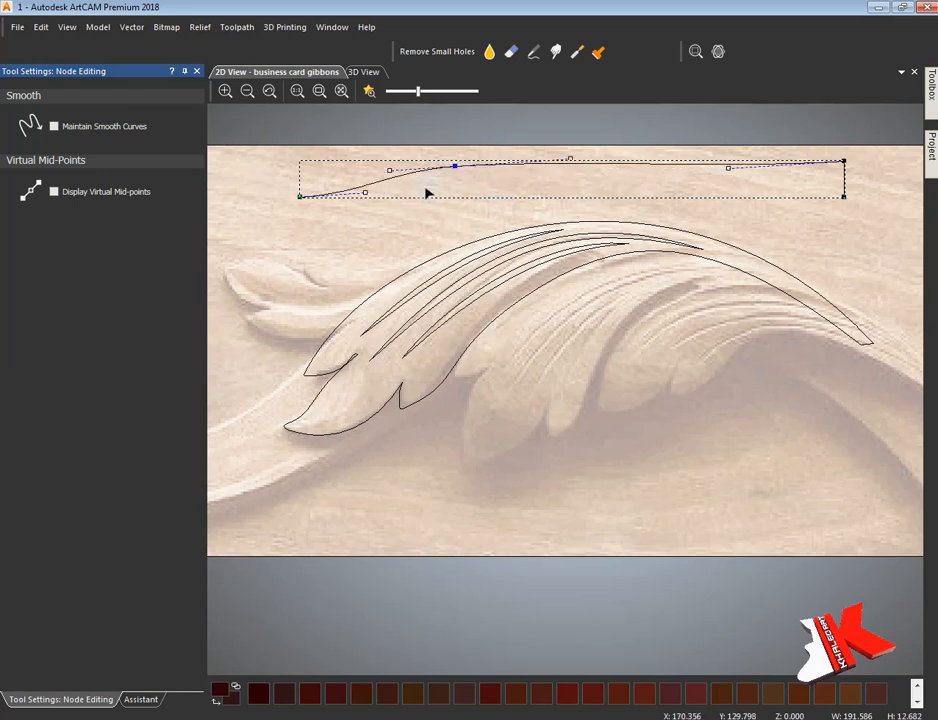
{"action": "key", "text": "ctrl+z"}
{"action": "key", "text": "ctrl+z"}
{"action": "key", "text": "ctrl+z"}
- Lower both upper corners of the open rectangle and bend its top span into a gentle arch through a raised middle node
{"action": "left_click_drag", "start_coordinate": [299, 161], "coordinate": [299, 181]}
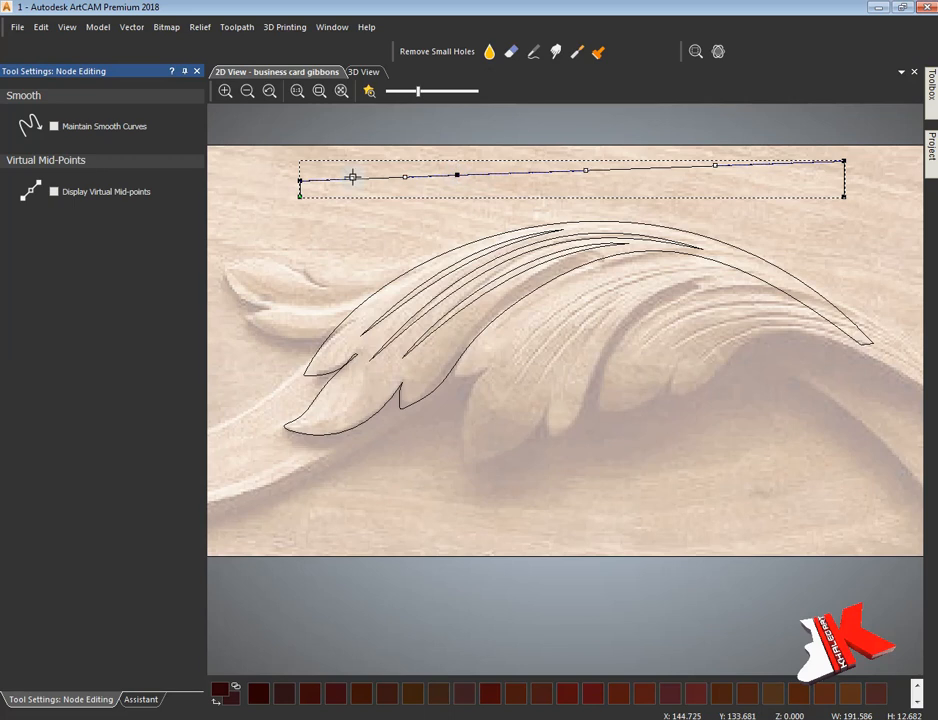
{"action": "mouse_move", "coordinate": [457, 175]}
{"action": "left_mouse_down"}
{"action": "mouse_move", "coordinate": [480, 160]}
{"action": "mouse_move", "coordinate": [463, 157]}
{"action": "left_mouse_up"}
{"action": "left_click_drag", "start_coordinate": [412, 159], "coordinate": [389, 159]}
{"action": "left_click_drag", "start_coordinate": [463, 157], "coordinate": [491, 156]}
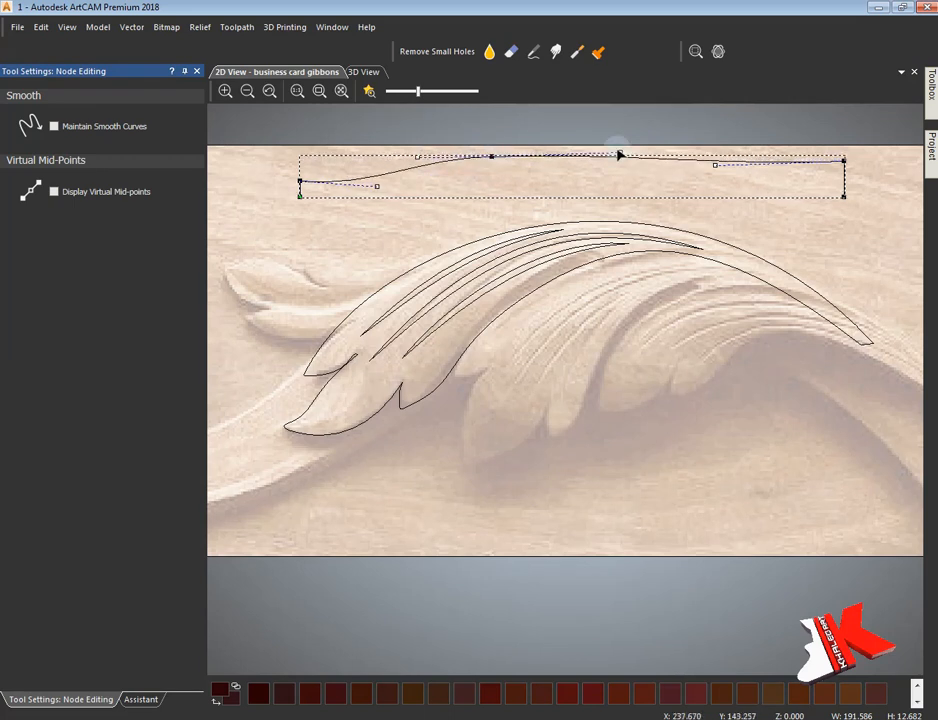
{"action": "left_click_drag", "start_coordinate": [619, 151], "coordinate": [647, 146]}
{"action": "left_click_drag", "start_coordinate": [844, 162], "coordinate": [844, 191]}
{"action": "left_click", "coordinate": [832, 172]}
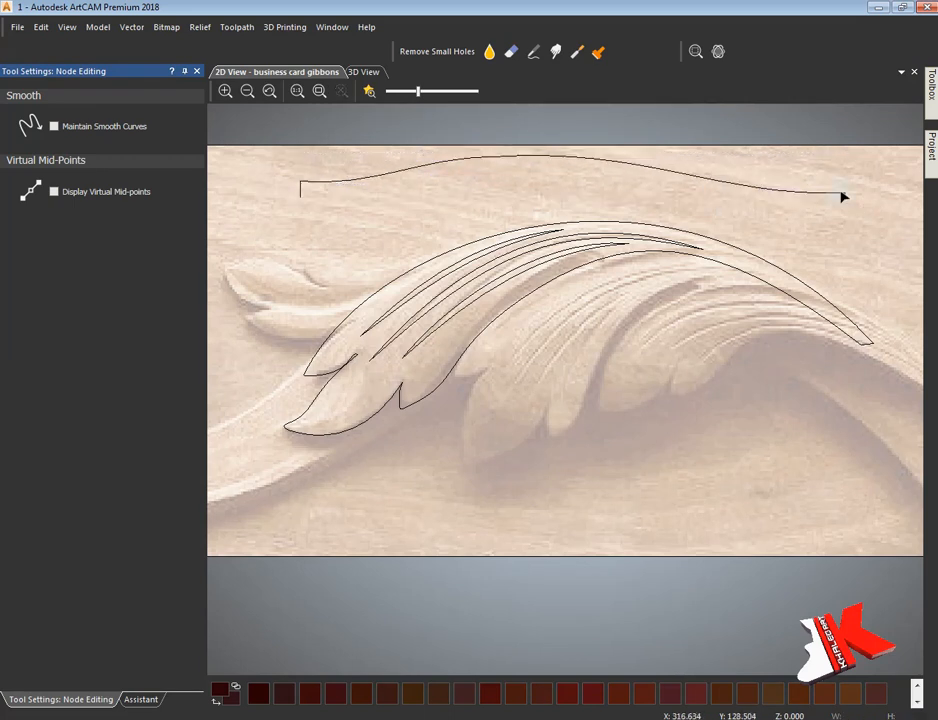
- Raise the profile's right corner to match its left one and lift the curve handle beside it
{"action": "scroll", "coordinate": [844, 194], "scroll_direction": "up", "scroll_amount": 6}
{"action": "left_click", "coordinate": [815, 198]}
{"action": "left_click_drag", "start_coordinate": [827, 134], "coordinate": [796, 133]}
{"action": "scroll", "coordinate": [797, 136], "scroll_direction": "down", "scroll_amount": 3}
{"action": "left_click", "coordinate": [854, 207]}
{"action": "scroll", "coordinate": [634, 251], "scroll_direction": "down", "scroll_amount": 2}
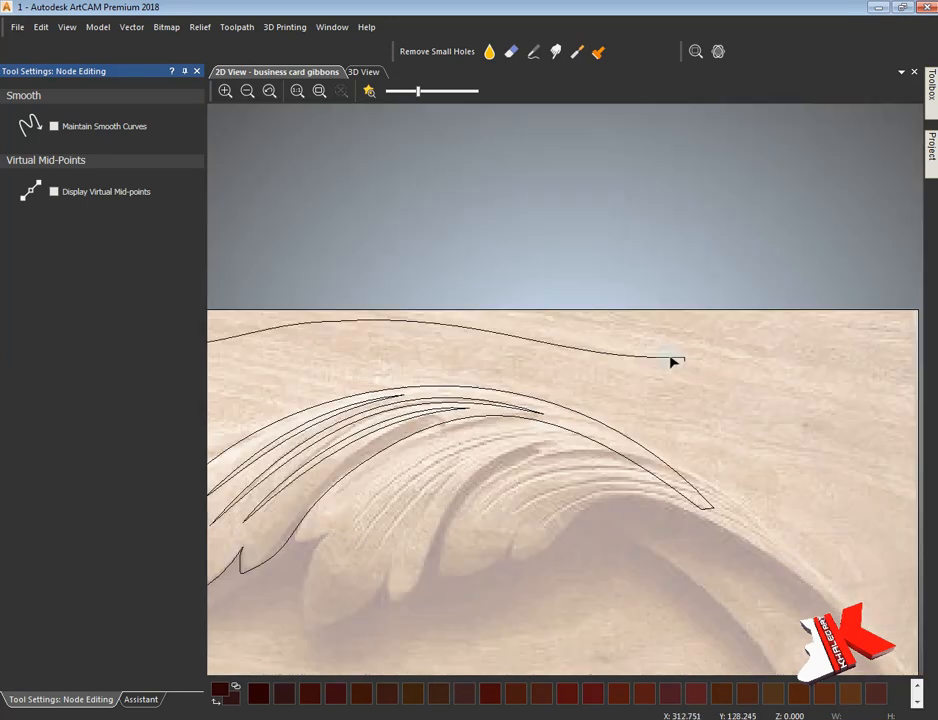
{"action": "left_click", "coordinate": [674, 360]}
{"action": "left_click_drag", "start_coordinate": [554, 360], "coordinate": [574, 330]}
{"action": "scroll", "coordinate": [674, 361], "scroll_direction": "up", "scroll_amount": 1}
{"action": "scroll", "coordinate": [674, 389], "scroll_direction": "down", "scroll_amount": 3}
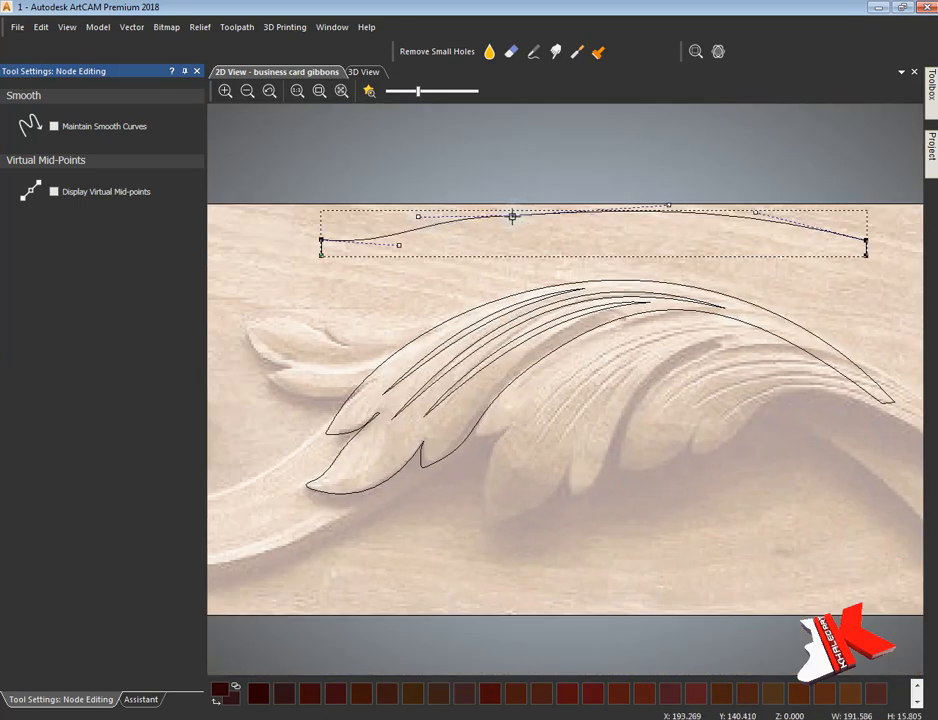
- Smooth the profile's middle node, flatten the handles of its right-hand curve, and lower both end corners close to the base
{"action": "left_click_drag", "start_coordinate": [512, 216], "coordinate": [513, 216]}
{"action": "left_click_drag", "start_coordinate": [672, 211], "coordinate": [611, 211]}
{"action": "left_click_drag", "start_coordinate": [757, 213], "coordinate": [754, 223]}
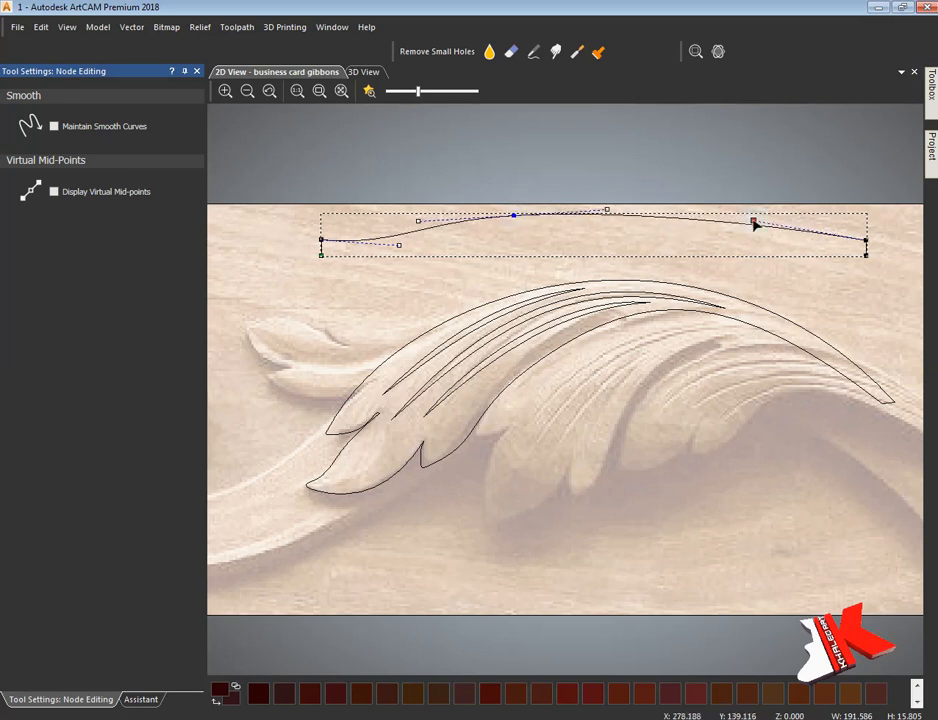
{"action": "left_click", "coordinate": [786, 303]}
{"action": "left_click", "coordinate": [348, 243]}
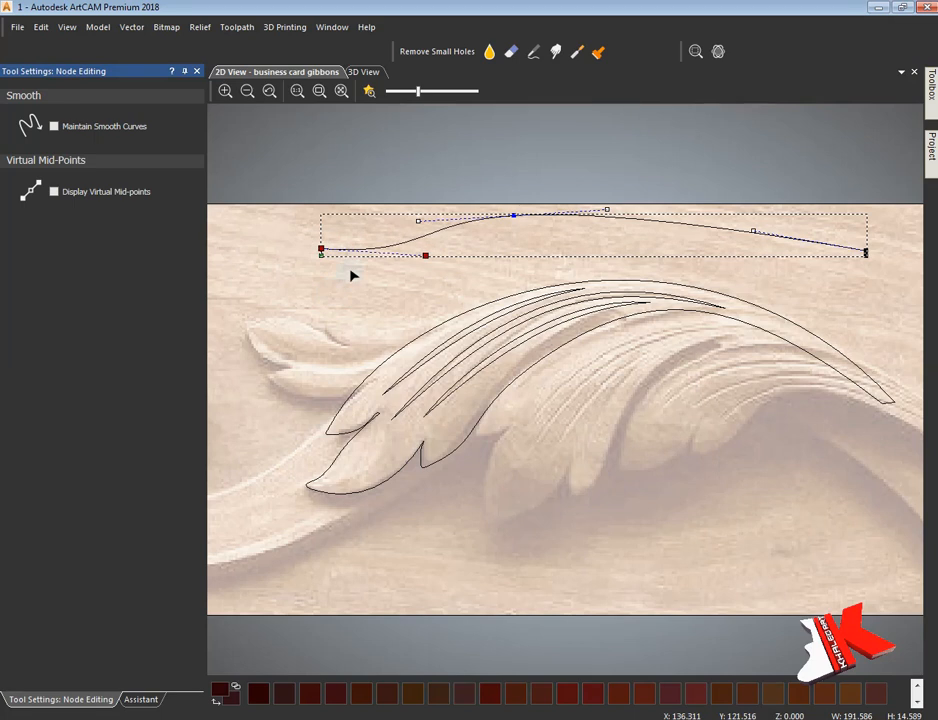
- Fade the reference image completely so the leaf outline and height profile vectors stand out
{"action": "left_click", "coordinate": [366, 282]}
{"action": "scroll", "coordinate": [381, 289], "scroll_direction": "down", "scroll_amount": 2}
{"action": "scroll", "coordinate": [593, 381], "scroll_direction": "up", "scroll_amount": 2}
{"action": "middle_click_drag", "start_coordinate": [593, 381], "coordinate": [664, 322]}
{"action": "left_click_drag", "start_coordinate": [418, 91], "coordinate": [370, 93]}
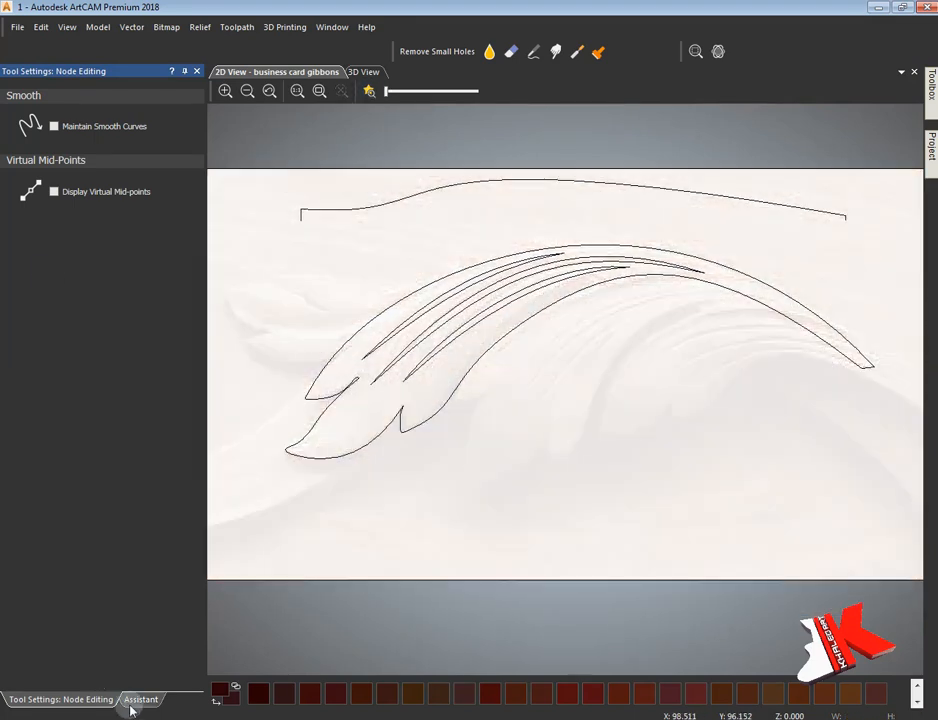
- Offset the leaf outline 6 mm outwards with radiused corners
{"action": "left_click", "coordinate": [131, 706]}
{"action": "left_click", "coordinate": [30, 402]}
{"action": "left_click", "coordinate": [431, 415]}
{"action": "left_click_drag", "start_coordinate": [196, 366], "coordinate": [196, 409]}
{"action": "left_click", "coordinate": [52, 441]}
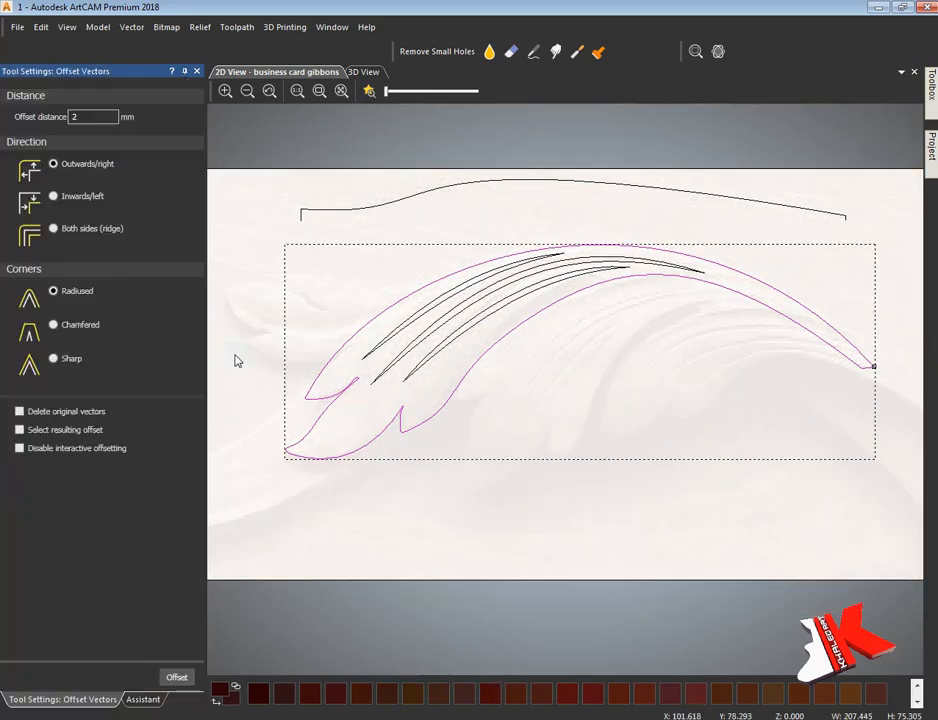
{"action": "left_click", "coordinate": [177, 675]}
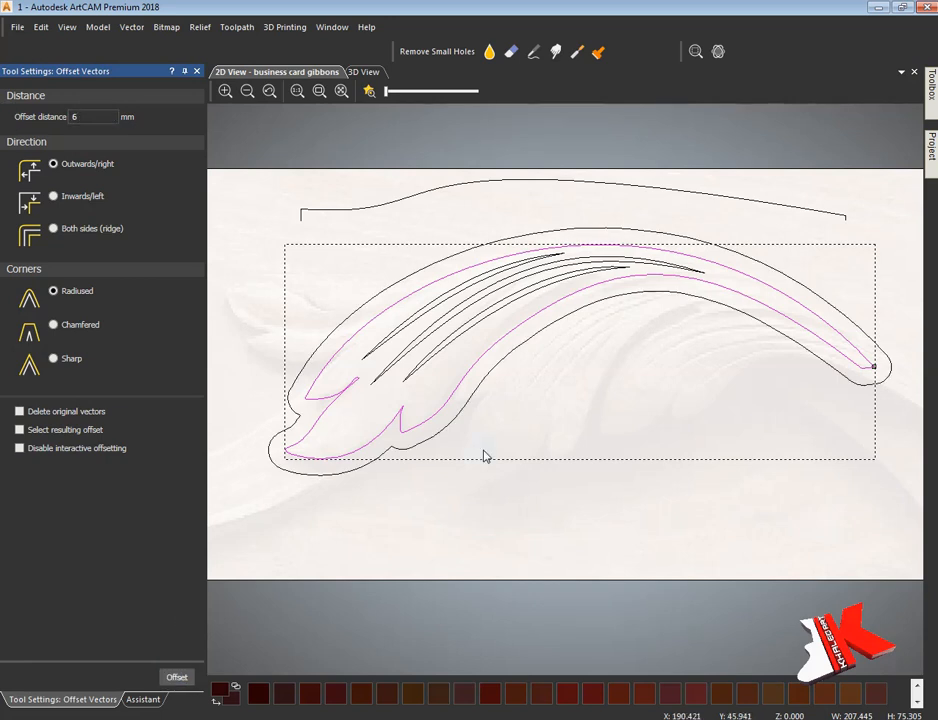
{"action": "left_click", "coordinate": [484, 453]}
- Cut the offset curve on both sides of the lobed leaf end and delete the section wrapping around it
{"action": "left_click", "coordinate": [147, 699]}
{"action": "left_click", "coordinate": [52, 329]}
{"action": "left_click", "coordinate": [355, 471]}
{"action": "scroll", "coordinate": [422, 450], "scroll_direction": "up", "scroll_amount": 3}
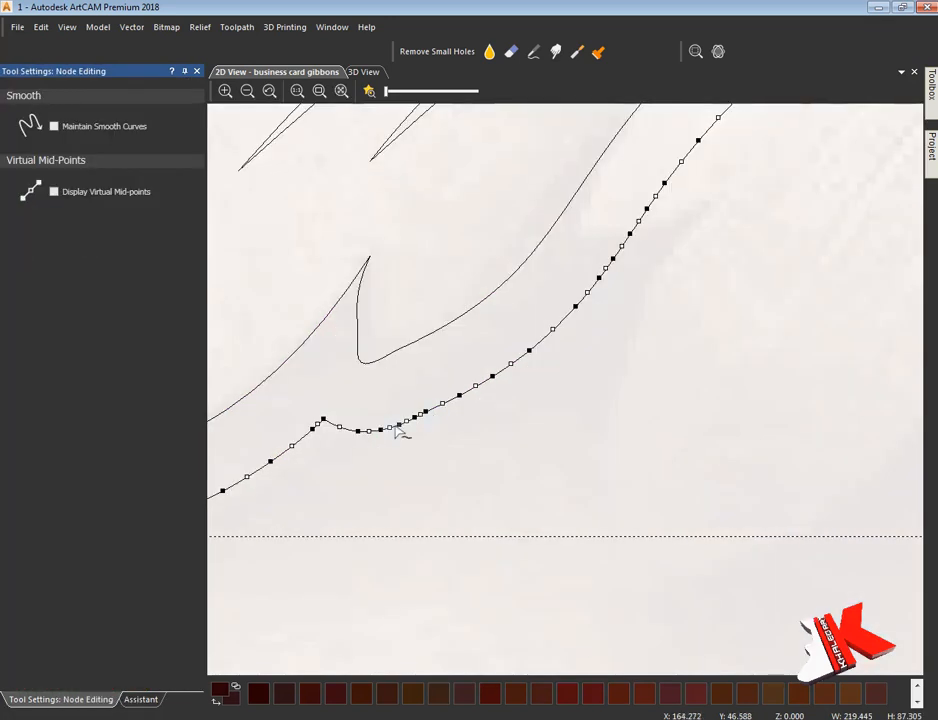
{"action": "left_click", "coordinate": [391, 442]}
{"action": "scroll", "coordinate": [391, 442], "scroll_direction": "down", "scroll_amount": 3}
{"action": "scroll", "coordinate": [330, 425], "scroll_direction": "up", "scroll_amount": 3}
{"action": "left_click", "coordinate": [376, 309]}
{"action": "key", "text": "r"}
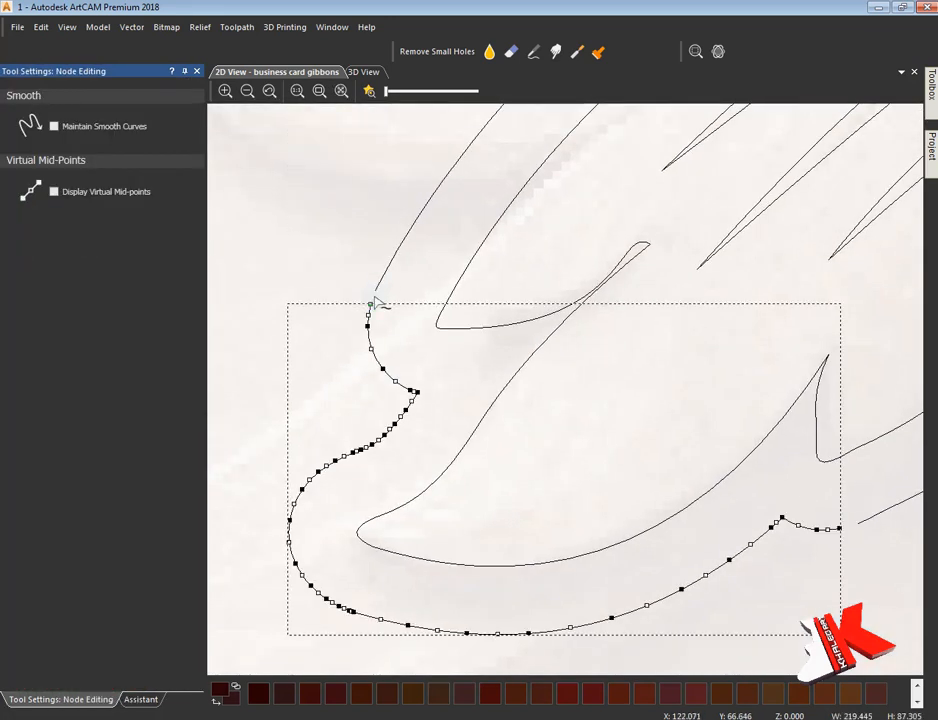
{"action": "key", "text": "Delete"}
- Extend both open ends of the offset curve past the leaf's lobes and smooth the lower curve by adjusting its nodes
{"action": "middle_click_drag", "start_coordinate": [445, 377], "coordinate": [440, 300]}
{"action": "scroll", "coordinate": [407, 293], "scroll_direction": "down", "scroll_amount": 1}
{"action": "left_click", "coordinate": [472, 298]}
{"action": "left_click_drag", "start_coordinate": [472, 298], "coordinate": [363, 406]}
{"action": "left_click_drag", "start_coordinate": [572, 452], "coordinate": [572, 475]}
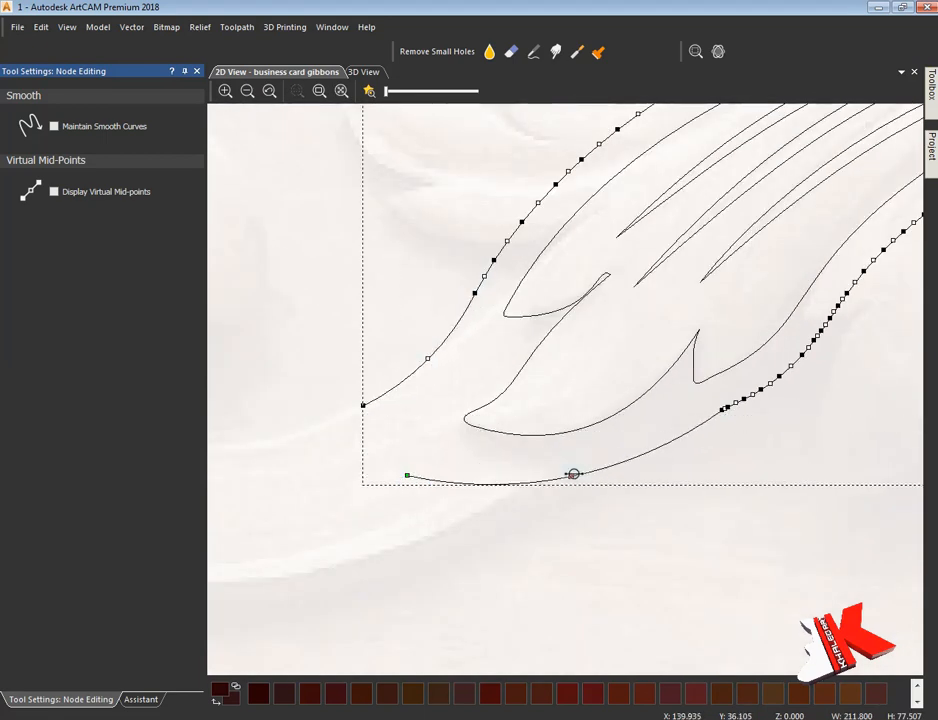
{"action": "left_click_drag", "start_coordinate": [720, 408], "coordinate": [720, 421]}
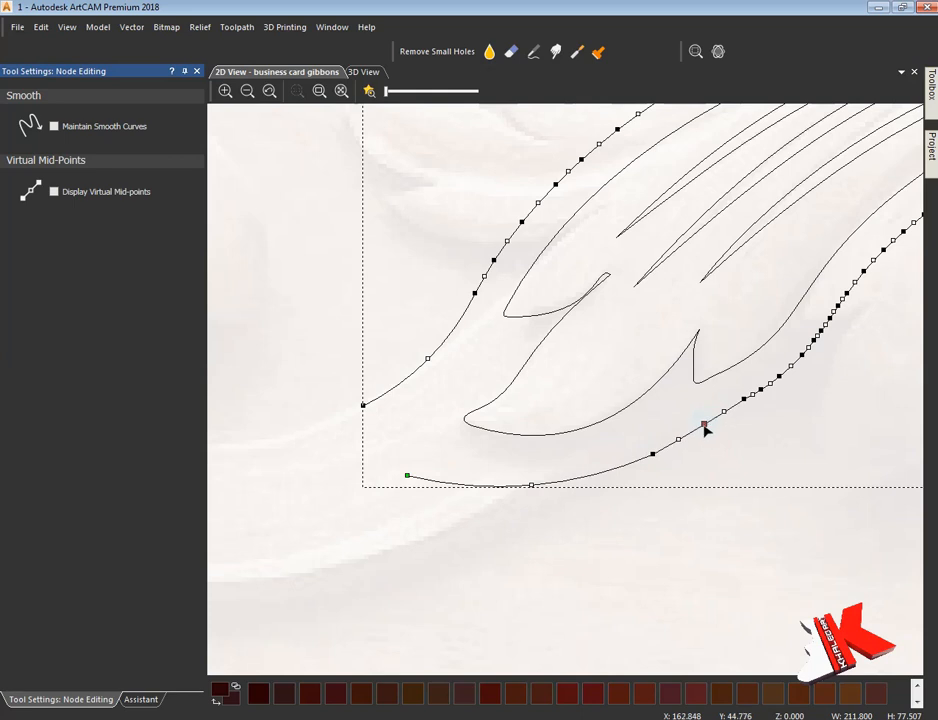
{"action": "left_click", "coordinate": [724, 507]}
{"action": "scroll", "coordinate": [785, 383], "scroll_direction": "up", "scroll_amount": 1}
{"action": "scroll", "coordinate": [783, 384], "scroll_direction": "down", "scroll_amount": 1}
{"action": "left_click", "coordinate": [624, 411]}
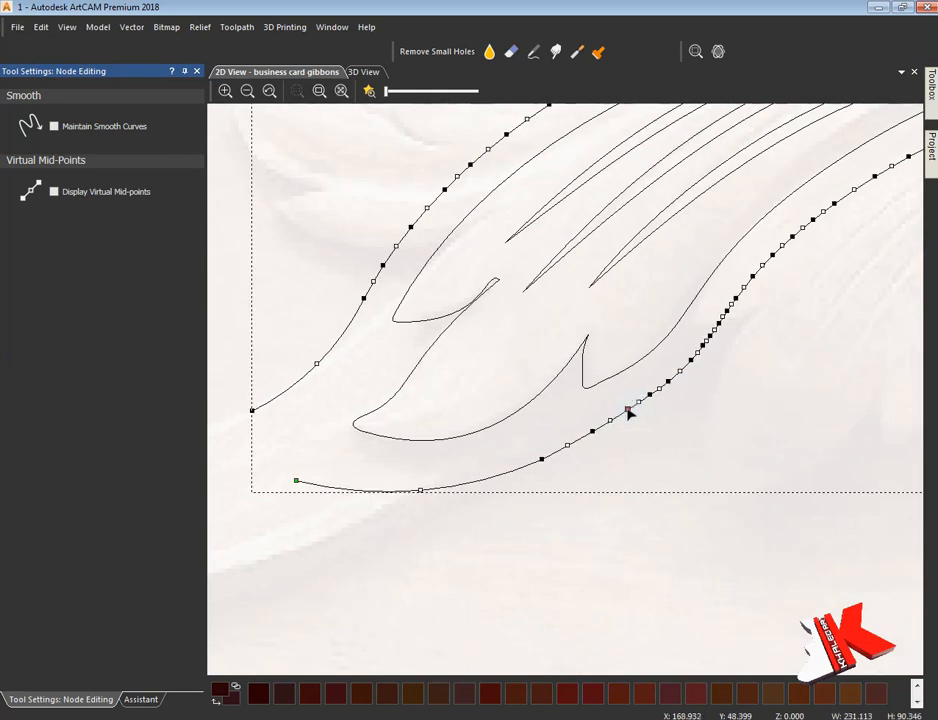
- Remove the rounded cap at the leaf's narrow tip and extend the two resulting rail ends beyond the tip
{"action": "scroll", "coordinate": [651, 469], "scroll_direction": "down", "scroll_amount": 3}
{"action": "scroll", "coordinate": [793, 365], "scroll_direction": "up", "scroll_amount": 3}
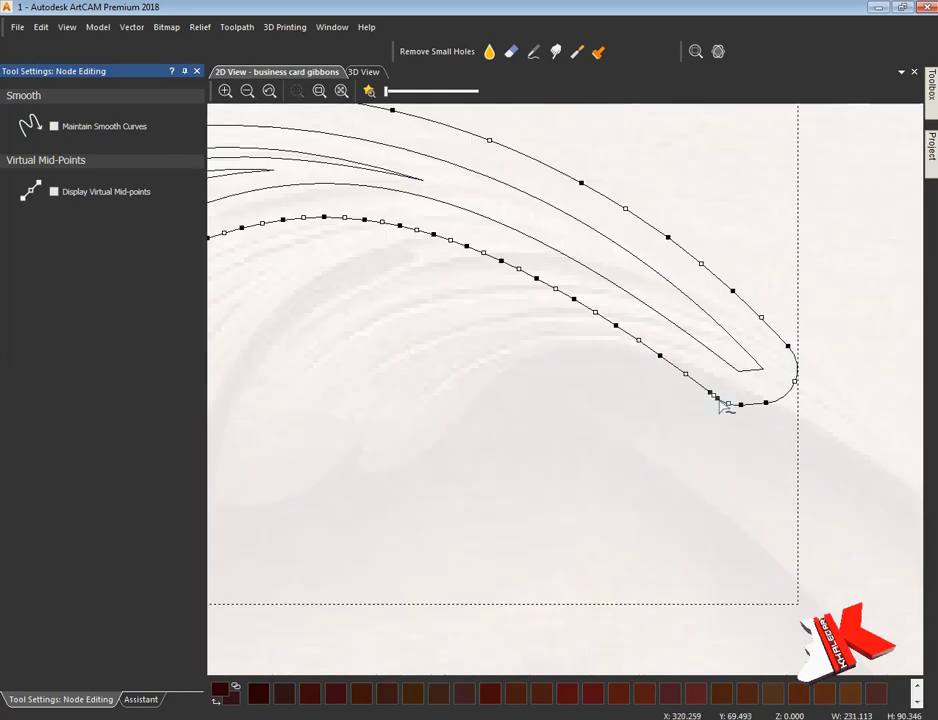
{"action": "key", "text": "r"}
{"action": "key", "text": "r"}
{"action": "left_click_drag", "start_coordinate": [789, 347], "coordinate": [824, 390]}
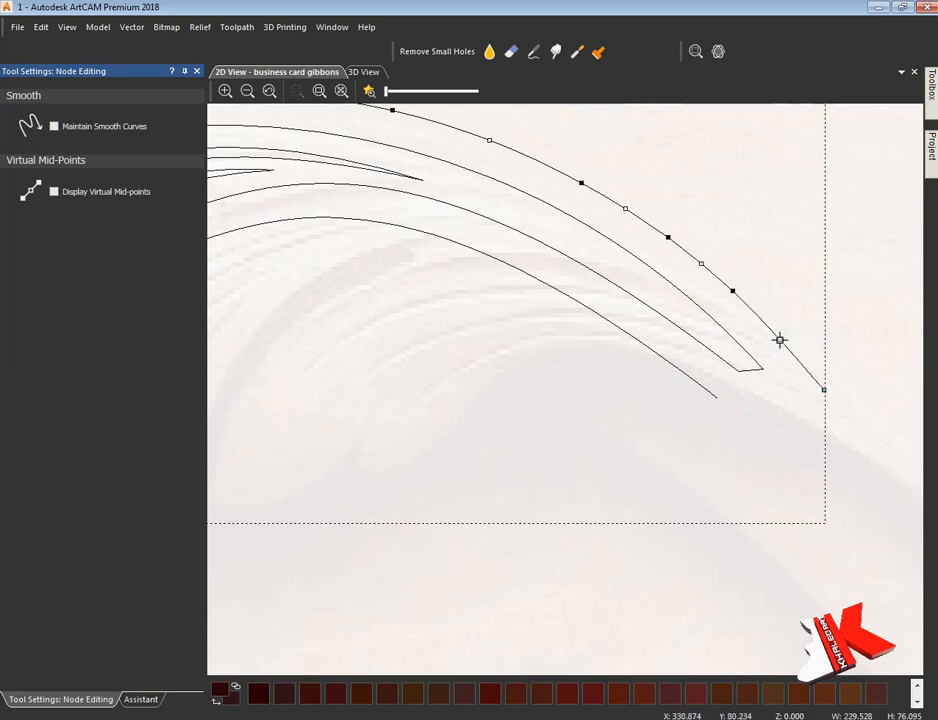
{"action": "left_click_drag", "start_coordinate": [715, 395], "coordinate": [762, 437]}
{"action": "left_click", "coordinate": [664, 457]}
{"action": "scroll", "coordinate": [782, 454], "scroll_direction": "down", "scroll_amount": 3}
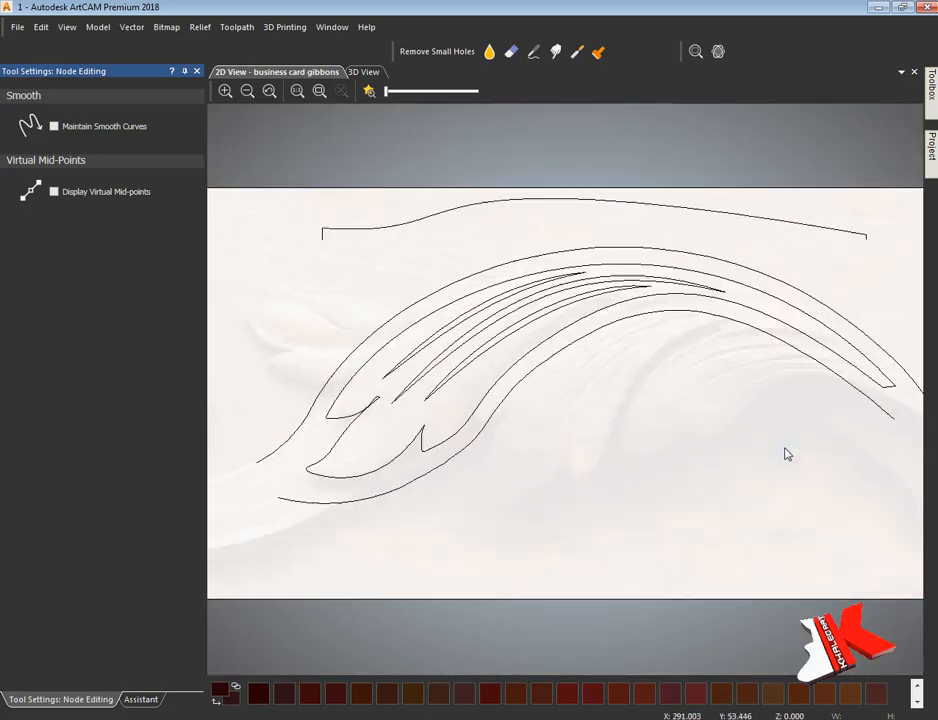
- Display the vectors of layer 2 and the Default Layer to reach the arch-shaped cross-sections
{"action": "scroll", "coordinate": [580, 423], "scroll_direction": "down", "scroll_amount": 2}
{"action": "scroll", "coordinate": [553, 429], "scroll_direction": "up", "scroll_amount": 2}
{"action": "scroll", "coordinate": [567, 431], "scroll_direction": "down", "scroll_amount": 2}
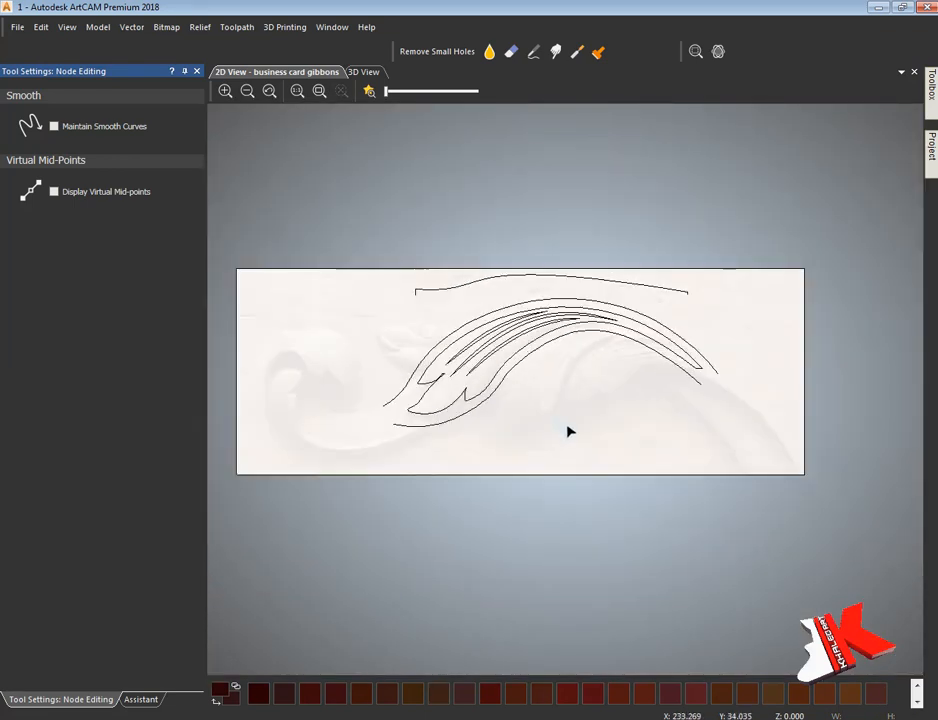
{"action": "left_click", "coordinate": [930, 145]}
{"action": "left_click", "coordinate": [915, 131]}
{"action": "left_click", "coordinate": [915, 145]}
{"action": "left_click", "coordinate": [915, 116]}
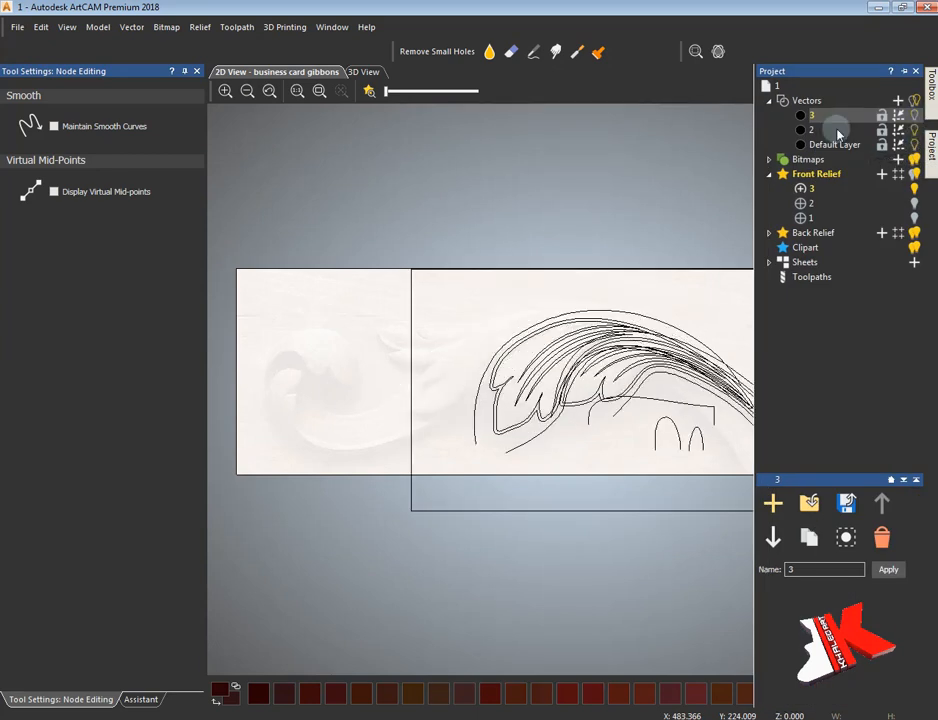
{"action": "left_click", "coordinate": [915, 116]}
- Try to copy the two arch-shaped cross-sections onto layer 3 and hide the other vector layers
{"action": "left_click_drag", "start_coordinate": [642, 404], "coordinate": [716, 462]}
{"action": "left_click", "coordinate": [41, 27]}
{"action": "left_click", "coordinate": [69, 166]}
{"action": "left_click", "coordinate": [195, 578]}
{"action": "left_click", "coordinate": [141, 699]}
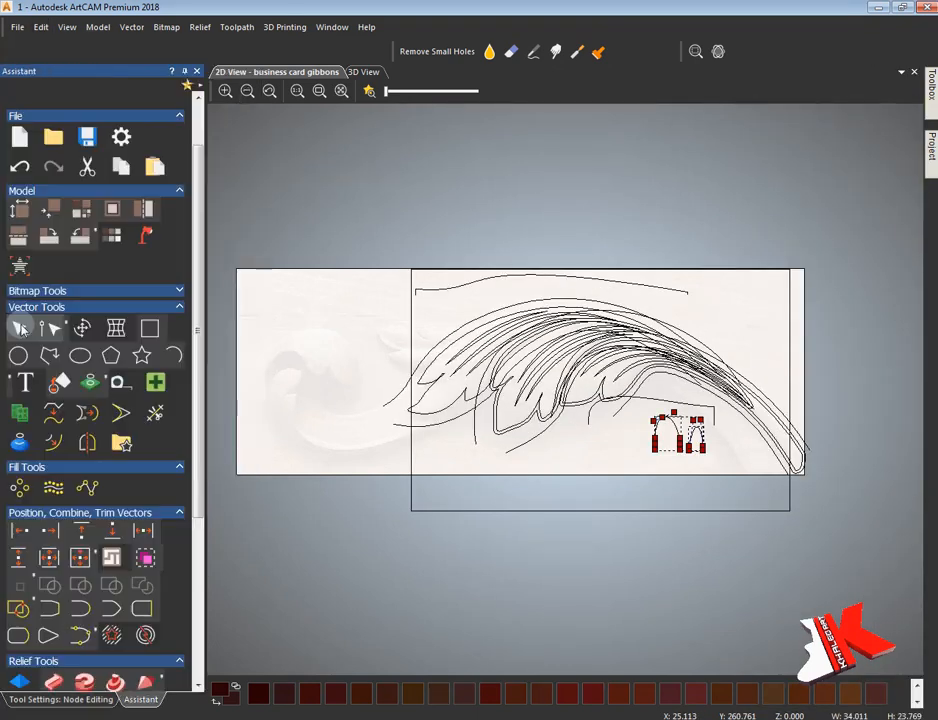
{"action": "left_click", "coordinate": [20, 328]}
{"action": "left_click", "coordinate": [931, 148]}
{"action": "left_click", "coordinate": [914, 130]}
{"action": "left_click", "coordinate": [914, 145]}
{"action": "right_click", "coordinate": [555, 400]}
{"action": "mouse_move", "coordinate": [580, 348]}
{"action": "left_click", "coordinate": [691, 352]}
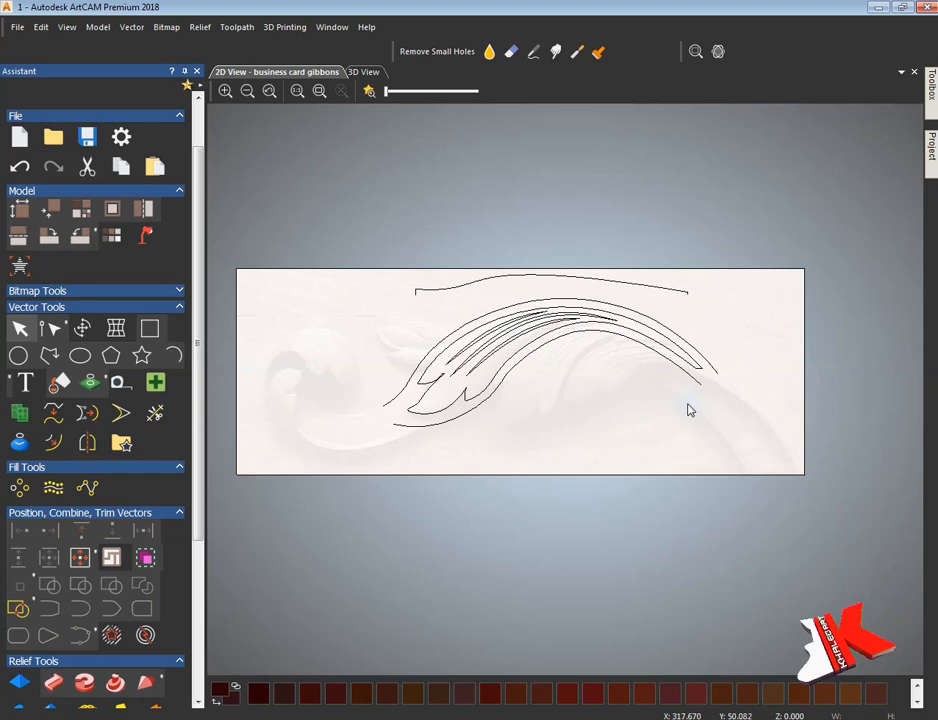
- Bring the two arch-shaped cross-sections onto layer 3, hide the other vector layers, and place the arches below the leaf's middle
{"action": "left_click_drag", "start_coordinate": [703, 461], "coordinate": [714, 464]}
{"action": "right_click", "coordinate": [691, 429]}
{"action": "left_click", "coordinate": [729, 57]}
{"action": "left_click", "coordinate": [727, 320]}
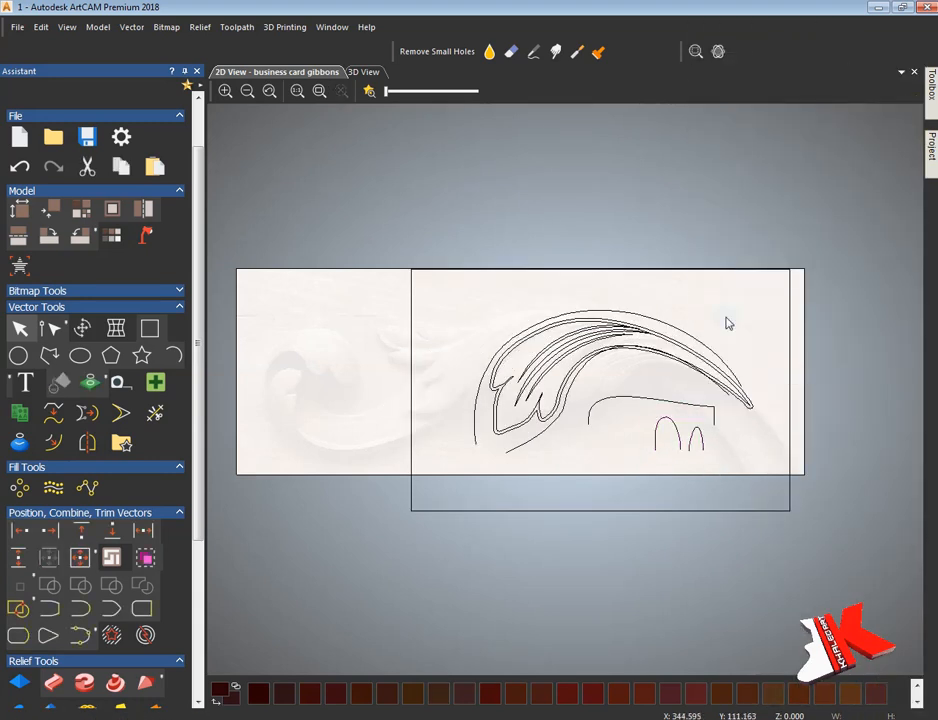
{"action": "left_click", "coordinate": [930, 150]}
{"action": "left_click", "coordinate": [914, 116]}
{"action": "left_click", "coordinate": [914, 130]}
{"action": "left_click", "coordinate": [713, 210]}
{"action": "right_click", "coordinate": [366, 334]}
{"action": "mouse_move", "coordinate": [390, 358]}
{"action": "left_click", "coordinate": [502, 362]}
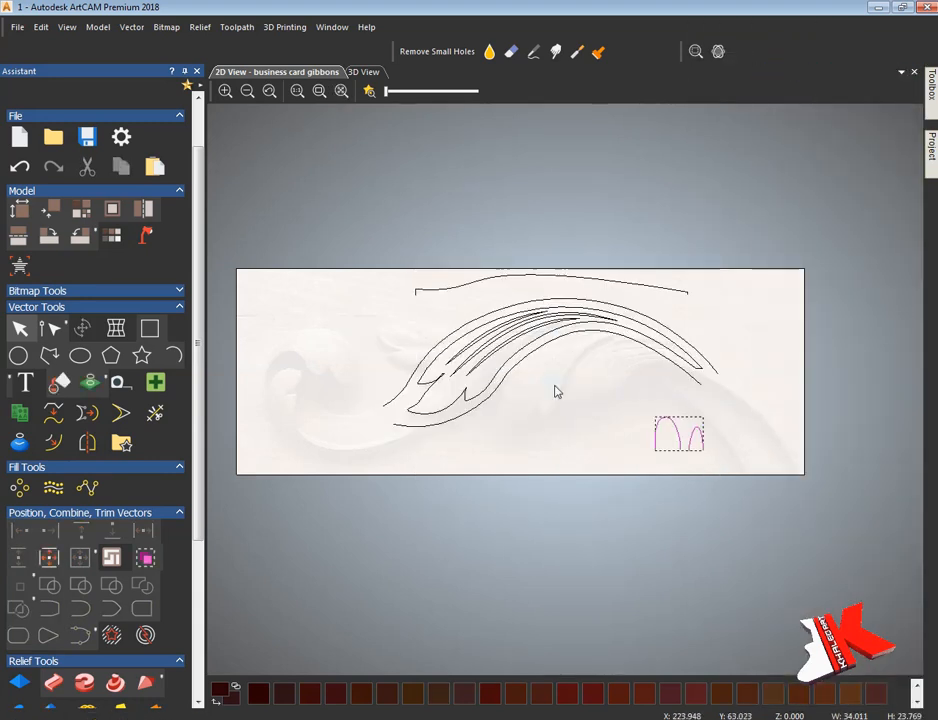
{"action": "left_click_drag", "start_coordinate": [678, 436], "coordinate": [422, 503]}
{"action": "left_click", "coordinate": [604, 440]}
- Start a Two Rail Sweep in 3D with the upper and lower offset curves as drive rails, reversing the second rail
{"action": "left_click", "coordinate": [363, 71]}
{"action": "left_click", "coordinate": [422, 503]}
{"action": "scroll", "coordinate": [450, 519], "scroll_direction": "up", "scroll_amount": 3}
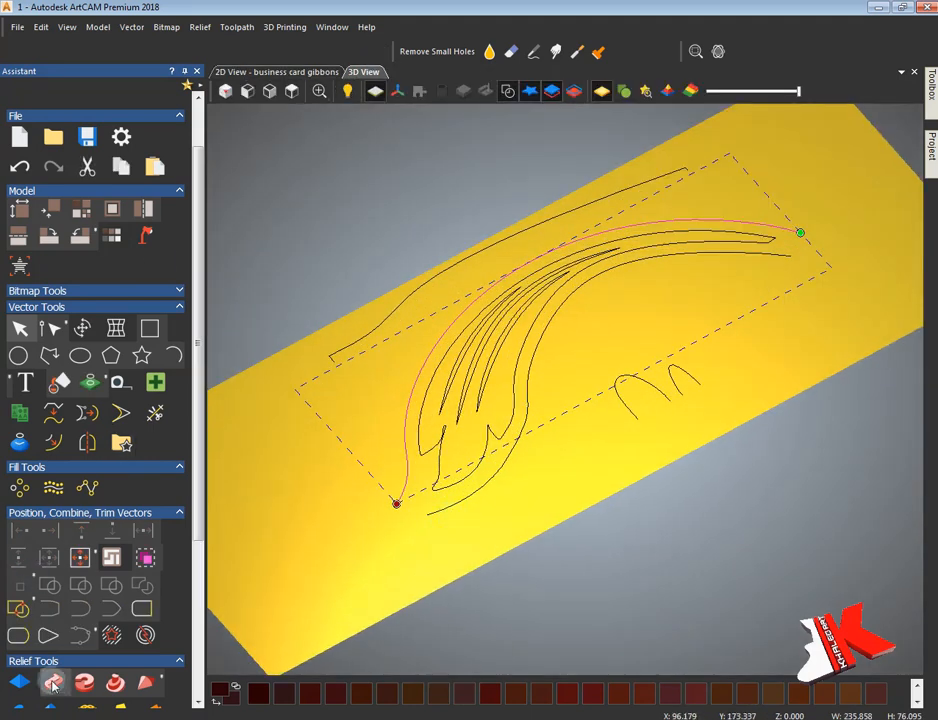
{"action": "left_click", "coordinate": [145, 207]}
{"action": "left_click", "coordinate": [88, 128]}
{"action": "left_click", "coordinate": [503, 467]}
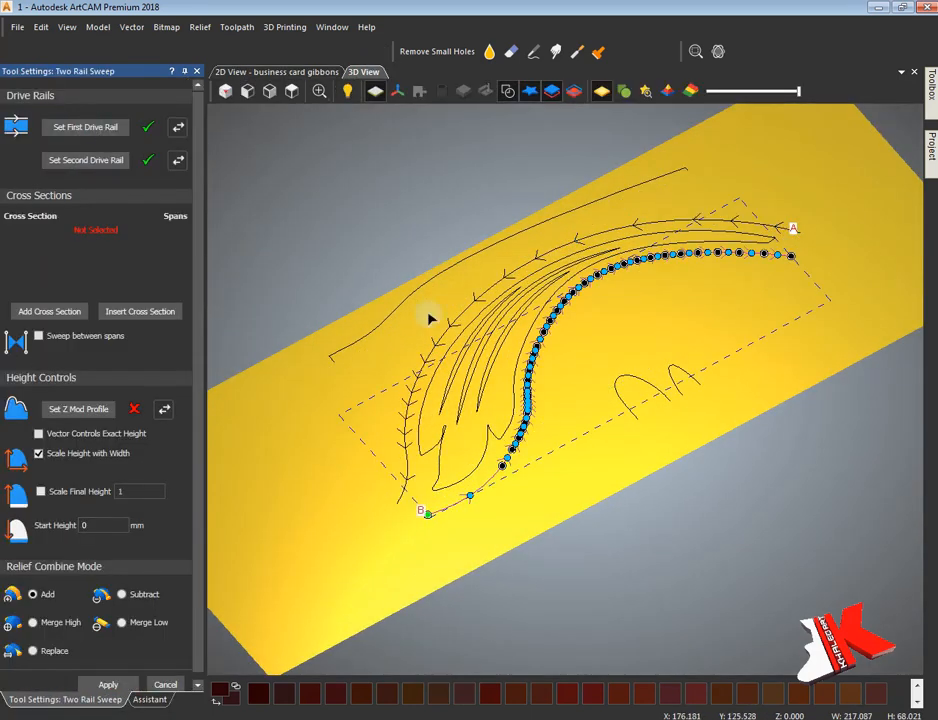
{"action": "left_click", "coordinate": [179, 161]}
- Add the larger arch as the first cross-section of the sweep and the smaller arch as the second
{"action": "left_click", "coordinate": [619, 396]}
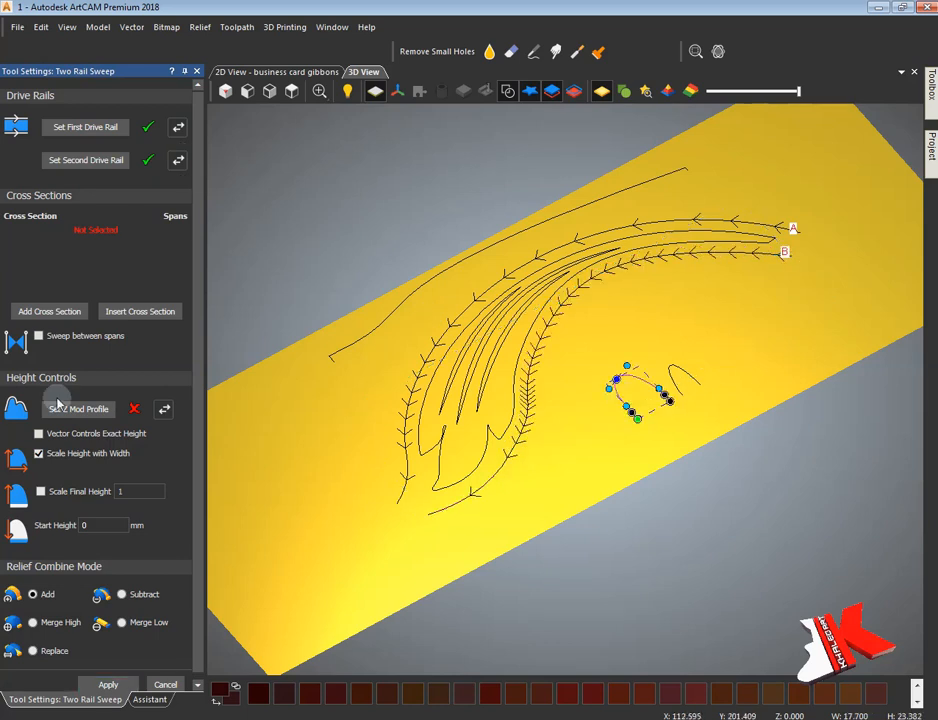
{"action": "left_click", "coordinate": [48, 313]}
{"action": "left_click", "coordinate": [673, 378]}
{"action": "left_click", "coordinate": [58, 317]}
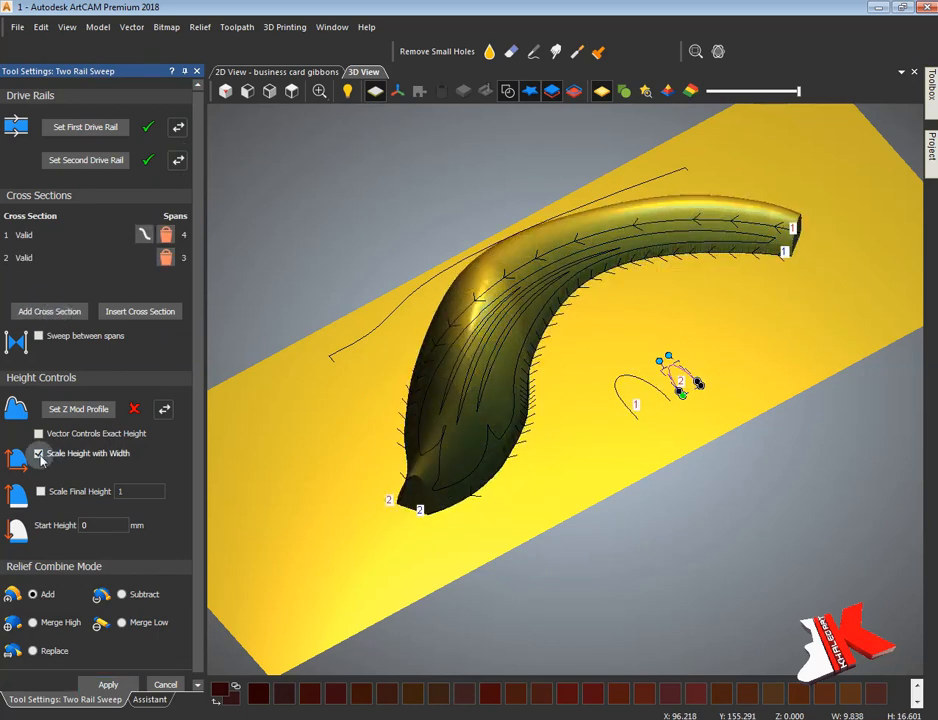
- Turn off height scaling with width, assign the curve above the leaf as the Z Mod Profile, and reverse its direction
{"action": "left_click", "coordinate": [39, 453]}
{"action": "left_click", "coordinate": [60, 410]}
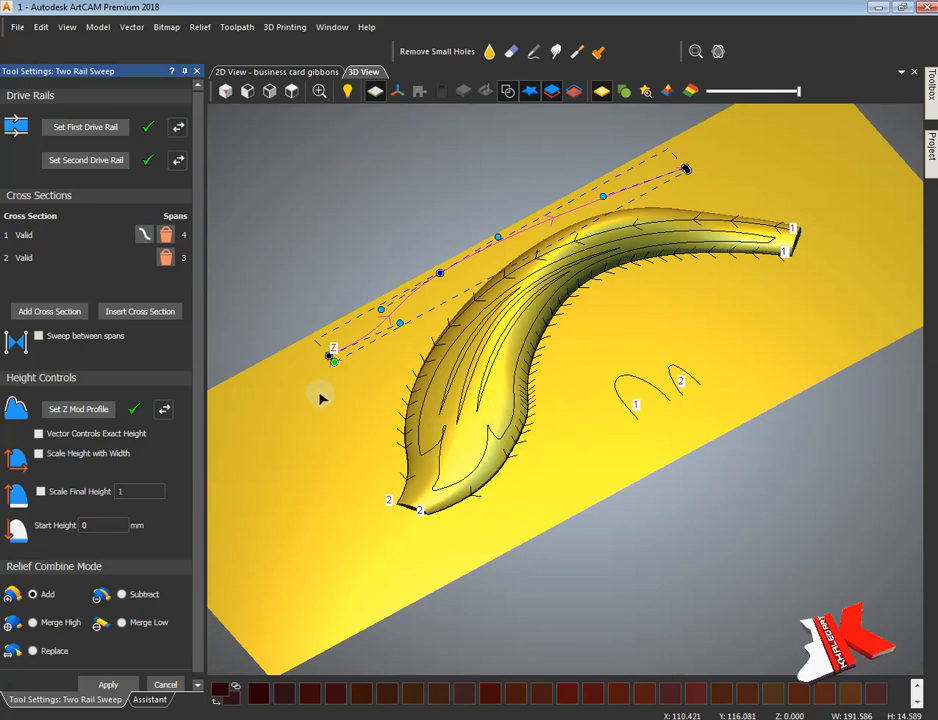
{"action": "left_click", "coordinate": [639, 322]}
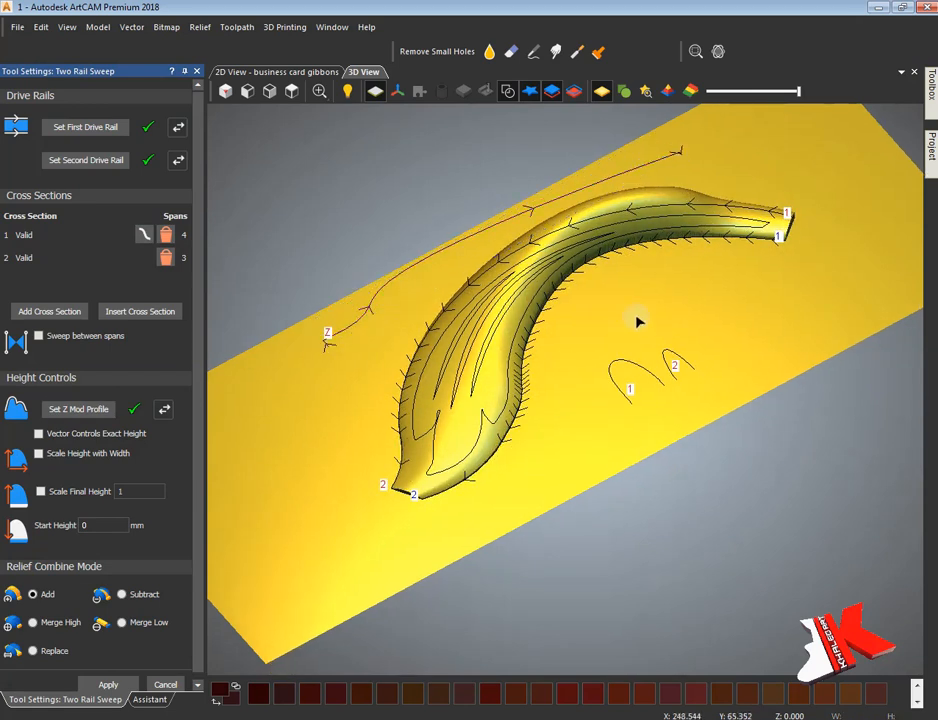
{"action": "left_click", "coordinate": [163, 413]}
- Raise the middle of the Z Mod Profile until the profile is about 18.6 mm high
{"action": "left_click", "coordinate": [376, 303]}
{"action": "left_click_drag", "start_coordinate": [406, 270], "coordinate": [436, 247]}
{"action": "left_click_drag", "start_coordinate": [323, 341], "coordinate": [326, 344]}
{"action": "middle_click_drag", "start_coordinate": [333, 455], "coordinate": [308, 463]}
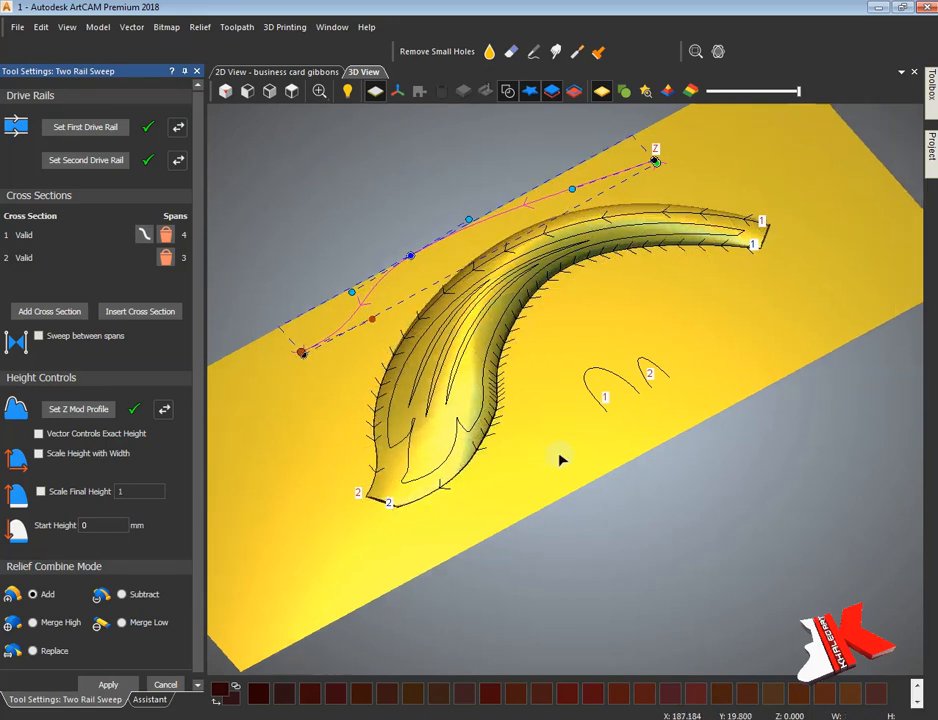
{"action": "left_click_drag", "start_coordinate": [560, 460], "coordinate": [472, 415]}
{"action": "scroll", "coordinate": [304, 285], "scroll_direction": "up", "scroll_amount": 8}
{"action": "left_click", "coordinate": [452, 443]}
{"action": "scroll", "coordinate": [632, 493], "scroll_direction": "down", "scroll_amount": 2}
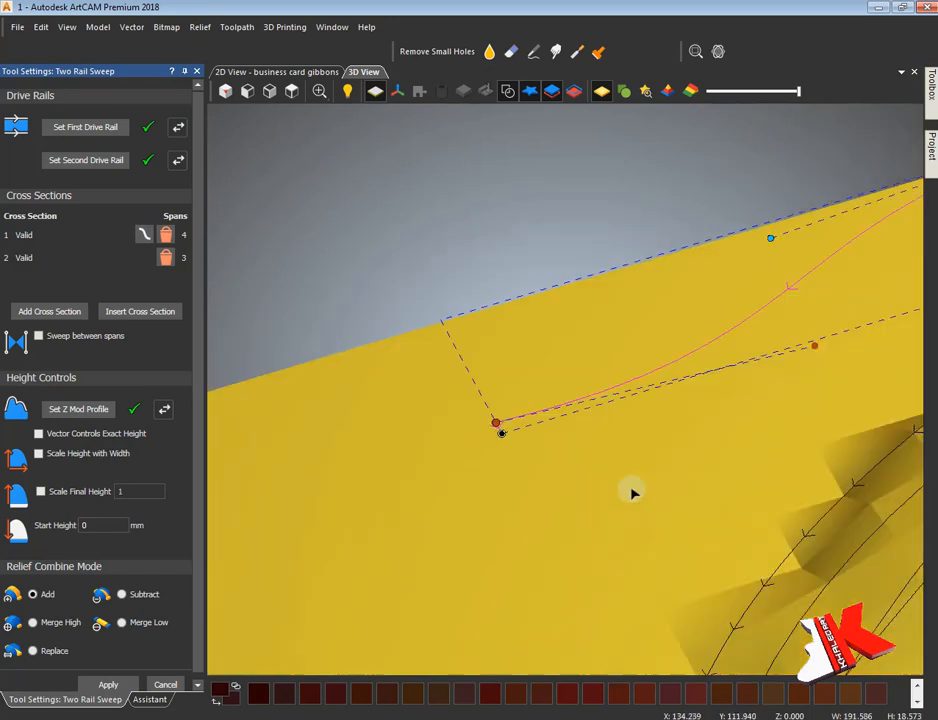
- Raise the Z Mod Profile's node at the lobed leaf end and lift its middle node further
{"action": "scroll", "coordinate": [632, 493], "scroll_direction": "down", "scroll_amount": 3}
{"action": "left_click", "coordinate": [554, 459]}
{"action": "middle_click_drag", "start_coordinate": [554, 459], "coordinate": [347, 337]}
{"action": "left_click", "coordinate": [300, 270]}
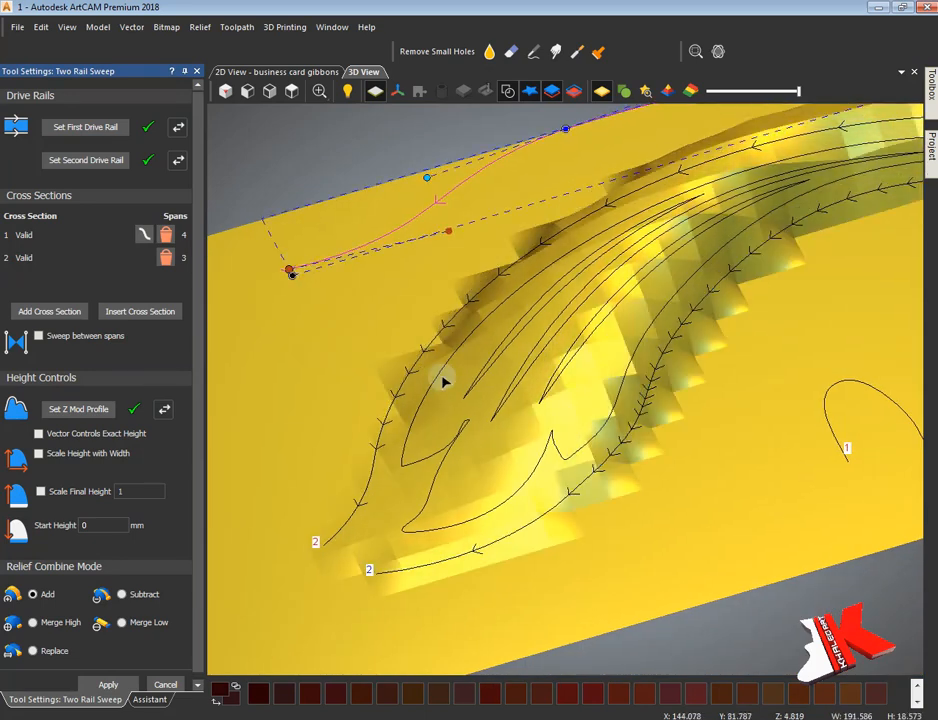
{"action": "left_click_drag", "start_coordinate": [565, 128], "coordinate": [542, 113]}
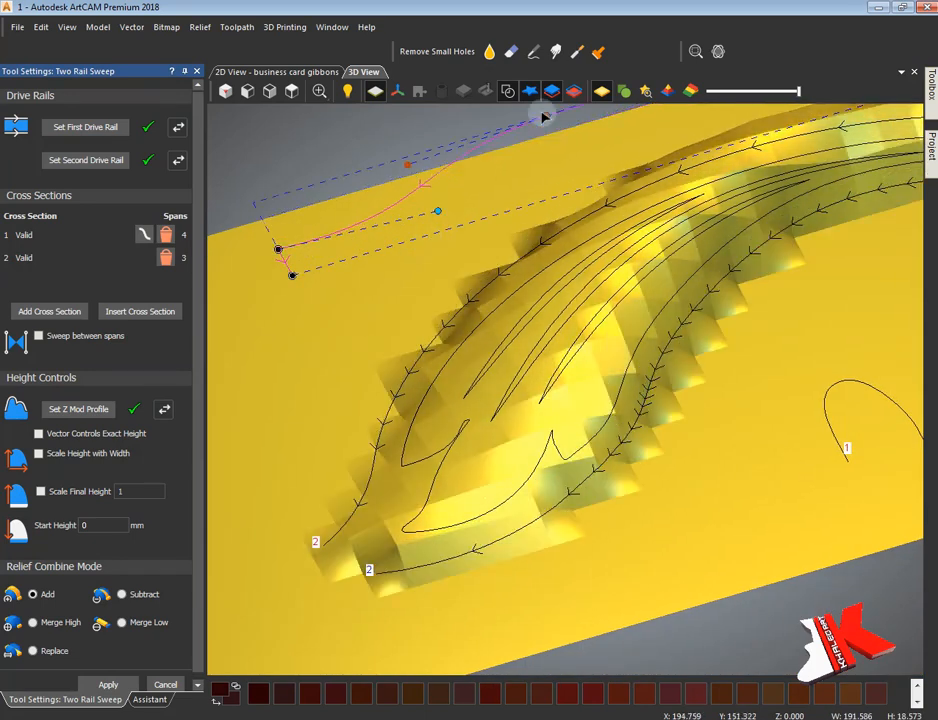
- Display relief layers 1 and 2 together with the sweep preview to compare their heights
{"action": "scroll", "coordinate": [660, 320], "scroll_direction": "down", "scroll_amount": 2}
{"action": "left_click_drag", "start_coordinate": [583, 338], "coordinate": [609, 392]}
{"action": "scroll", "coordinate": [768, 394], "scroll_direction": "up", "scroll_amount": 5}
{"action": "scroll", "coordinate": [735, 357], "scroll_direction": "down", "scroll_amount": 3}
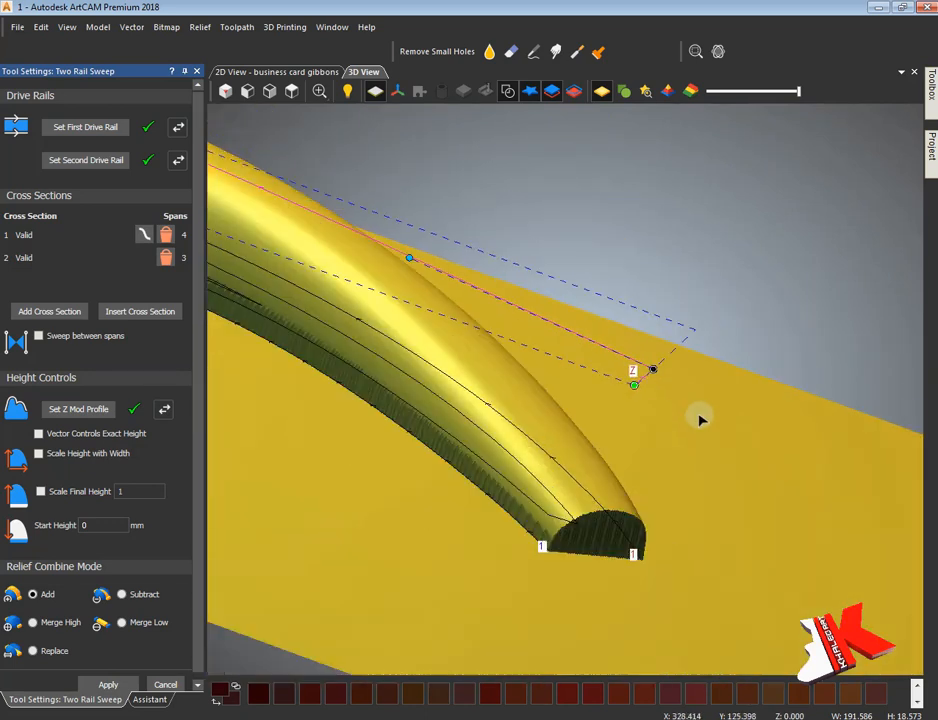
{"action": "left_click_drag", "start_coordinate": [703, 419], "coordinate": [600, 300]}
{"action": "scroll", "coordinate": [537, 358], "scroll_direction": "down", "scroll_amount": 3}
{"action": "left_click", "coordinate": [931, 145]}
{"action": "left_click", "coordinate": [916, 219]}
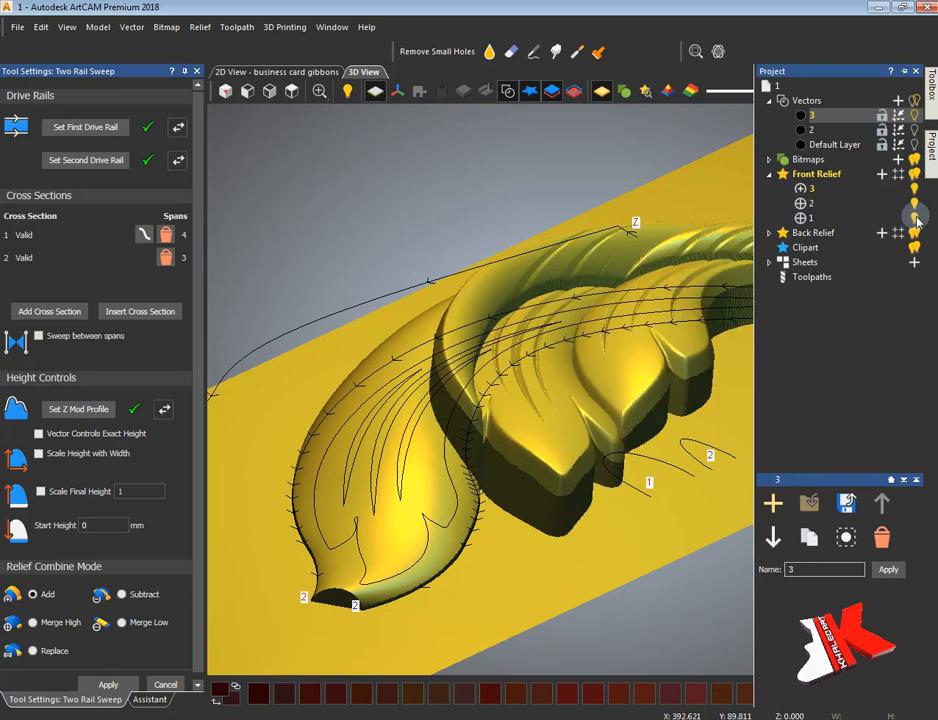
{"action": "left_click", "coordinate": [852, 190]}
- Raise the Z Mod Profile's end and middle nodes to about 25.2 mm overall height and reshape the adjoining curve handles
{"action": "left_click_drag", "start_coordinate": [335, 224], "coordinate": [599, 391]}
{"action": "scroll", "coordinate": [622, 324], "scroll_direction": "up", "scroll_amount": 3}
{"action": "middle_click_drag", "start_coordinate": [519, 327], "coordinate": [665, 286]}
{"action": "left_click", "coordinate": [749, 297]}
{"action": "left_click_drag", "start_coordinate": [738, 306], "coordinate": [243, 348]}
{"action": "scroll", "coordinate": [710, 312], "scroll_direction": "down", "scroll_amount": 3}
{"action": "left_click", "coordinate": [258, 348]}
{"action": "left_click_drag", "start_coordinate": [677, 419], "coordinate": [489, 480]}
{"action": "left_click_drag", "start_coordinate": [577, 460], "coordinate": [618, 380]}
{"action": "left_click_drag", "start_coordinate": [708, 461], "coordinate": [618, 535]}
{"action": "left_click_drag", "start_coordinate": [489, 492], "coordinate": [448, 470]}
{"action": "left_click_drag", "start_coordinate": [597, 371], "coordinate": [655, 560]}
{"action": "left_click_drag", "start_coordinate": [453, 564], "coordinate": [476, 571]}
{"action": "left_click_drag", "start_coordinate": [467, 500], "coordinate": [474, 503]}
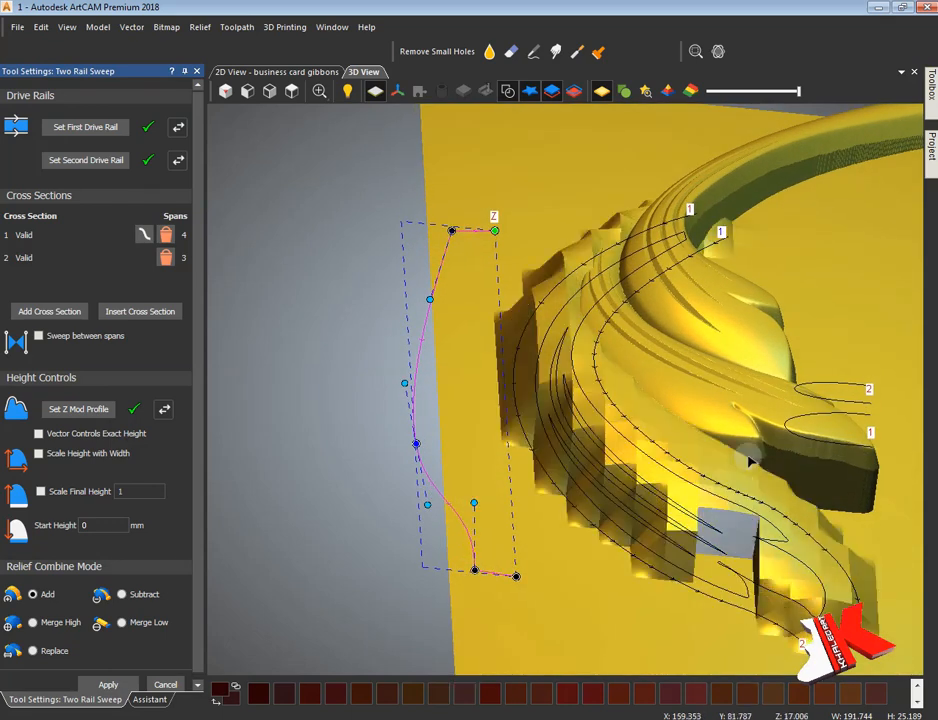
- Raise the first cross-section's peak slightly and adjust the Z Mod Profile's end at the narrow leaf tip
{"action": "left_click", "coordinate": [792, 433]}
{"action": "left_click_drag", "start_coordinate": [789, 431], "coordinate": [773, 449]}
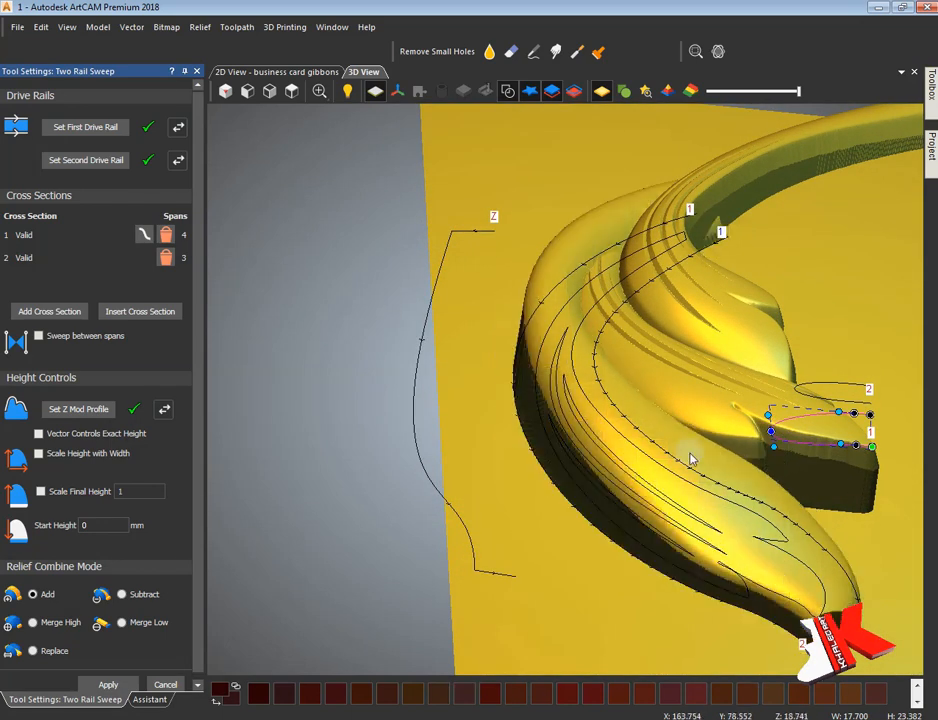
{"action": "left_click_drag", "start_coordinate": [689, 455], "coordinate": [288, 393]}
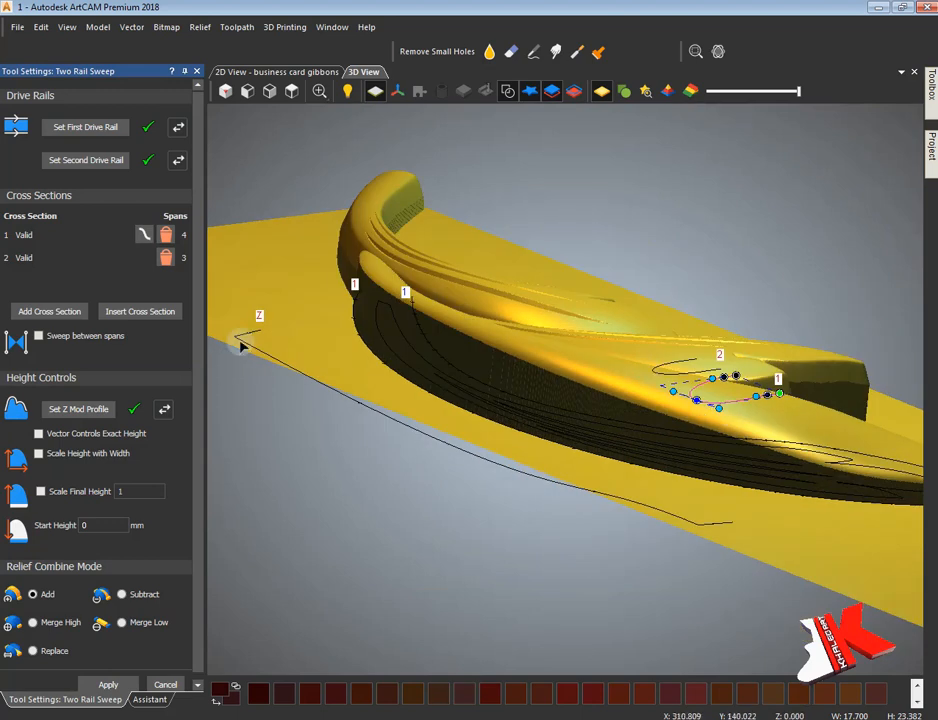
{"action": "left_click_drag", "start_coordinate": [235, 338], "coordinate": [565, 405]}
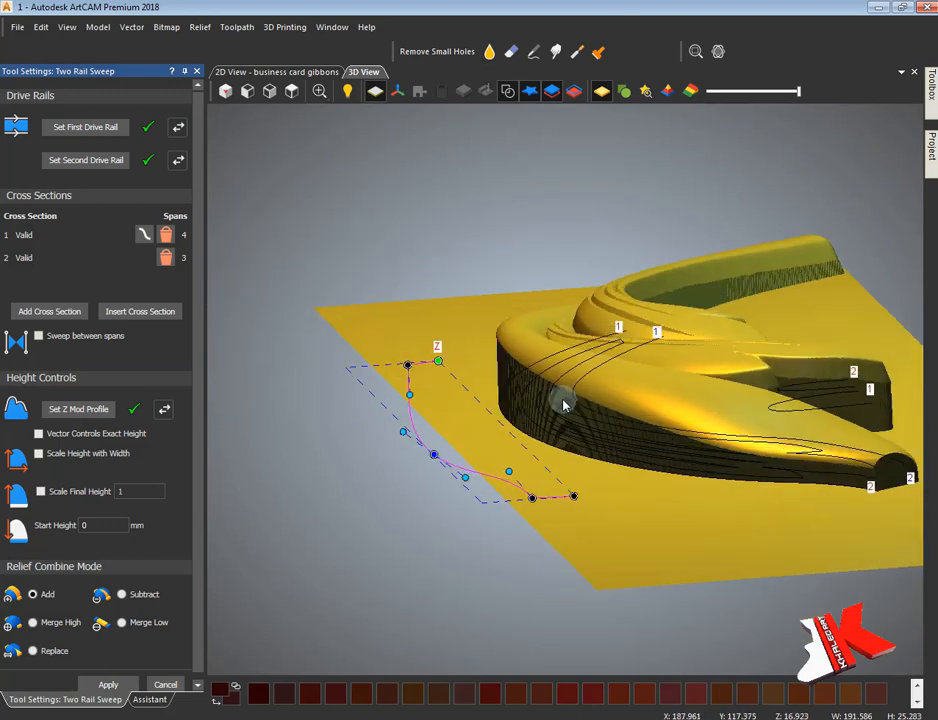
- Apply the two-rail sweep, hide the vectors in 3D, and show the relief preview at full strength in the 2D view
{"action": "left_click", "coordinate": [112, 686]}
{"action": "left_click", "coordinate": [508, 91]}
{"action": "scroll", "coordinate": [587, 490], "scroll_direction": "down", "scroll_amount": 4}
{"action": "mouse_move", "coordinate": [571, 529]}
{"action": "left_mouse_down"}
{"action": "mouse_move", "coordinate": [498, 549]}
{"action": "mouse_move", "coordinate": [534, 611]}
{"action": "mouse_move", "coordinate": [697, 260]}
{"action": "mouse_move", "coordinate": [403, 590]}
{"action": "mouse_move", "coordinate": [649, 555]}
{"action": "mouse_move", "coordinate": [628, 220]}
{"action": "left_mouse_up"}
{"action": "key", "text": "F2"}
{"action": "left_click_drag", "start_coordinate": [388, 97], "coordinate": [474, 96]}
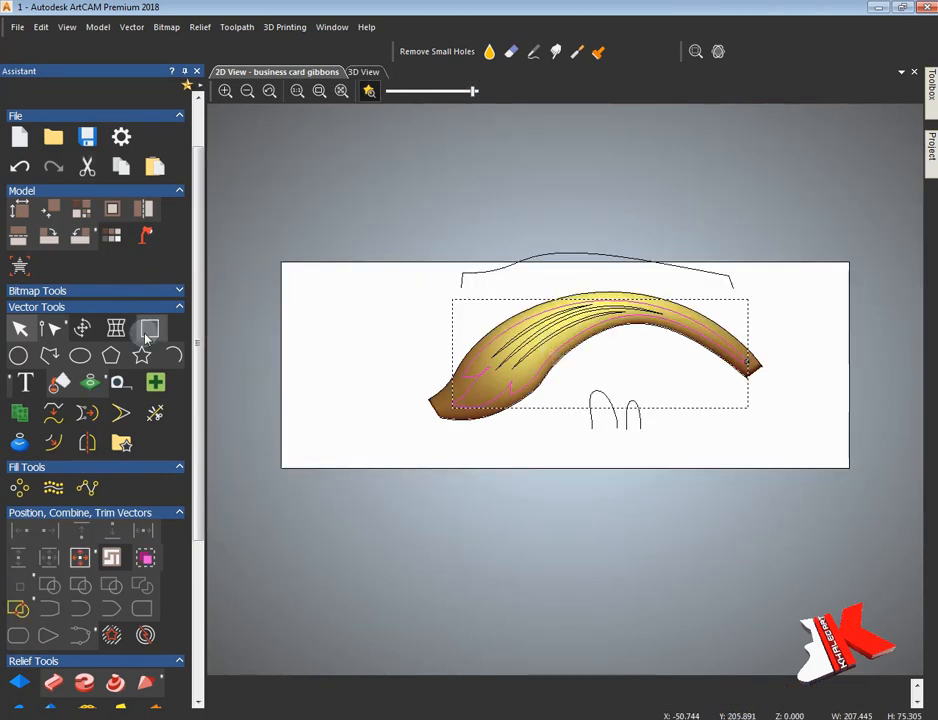
- Draw a rectangle about 329 by 207 mm enclosing the leaf lobe relief
{"action": "left_click", "coordinate": [147, 332]}
{"action": "left_click_drag", "start_coordinate": [372, 230], "coordinate": [839, 523]}
{"action": "left_click", "coordinate": [128, 425]}
- Scale the relief between the rectangle and the lobe outline to 0 mm height, using the selected vectors as the mask
{"action": "scroll", "coordinate": [135, 565], "scroll_direction": "down", "scroll_amount": 4}
{"action": "left_click", "coordinate": [92, 555]}
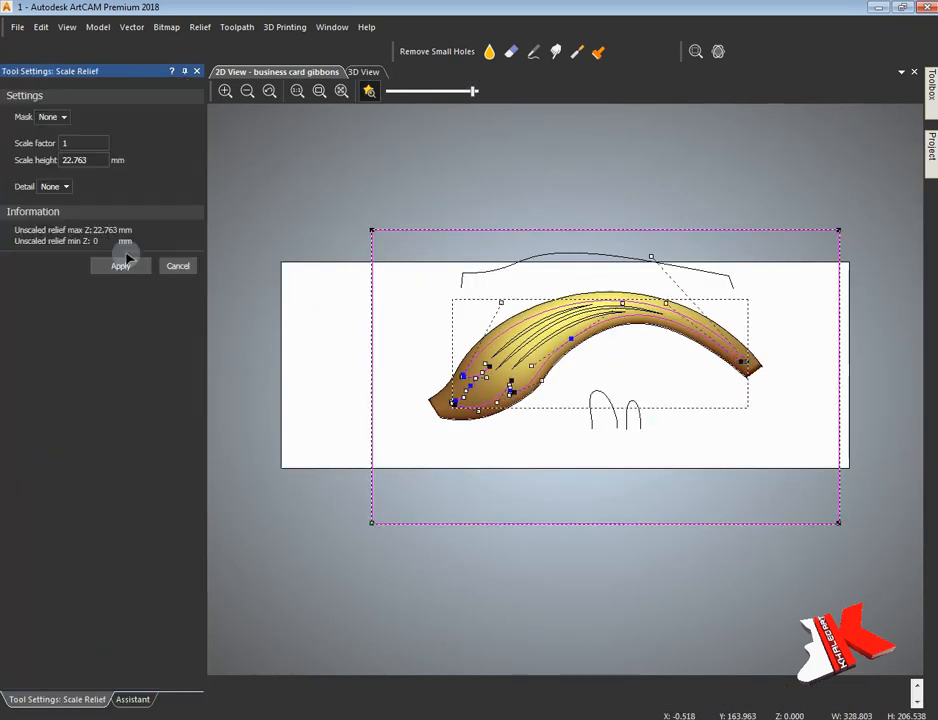
{"action": "left_click", "coordinate": [52, 117]}
{"action": "left_click", "coordinate": [95, 162]}
{"action": "left_click", "coordinate": [120, 265]}
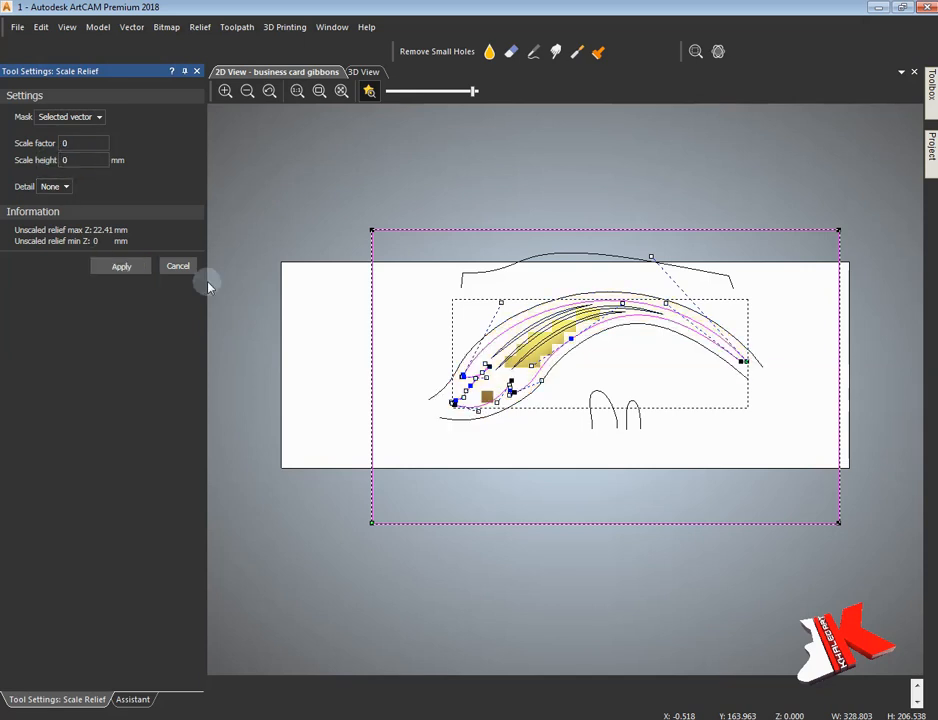
{"action": "scroll", "coordinate": [200, 330], "scroll_direction": "up", "scroll_amount": 2}
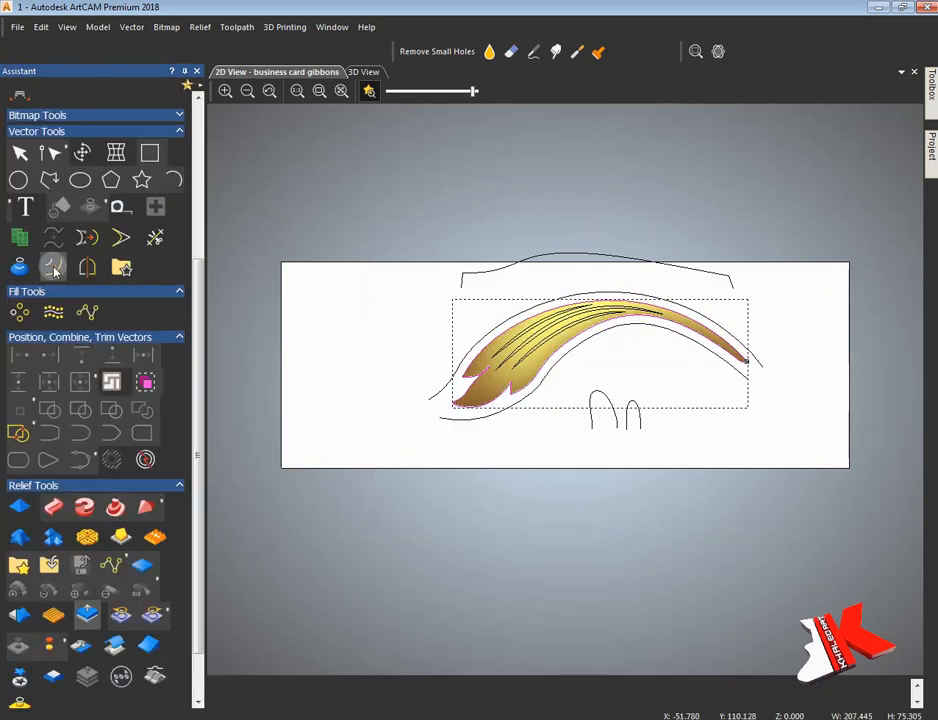
- Offset the lobe outline 2 mm outwards with radiused corners and reselect the original outline
{"action": "left_click", "coordinate": [53, 268]}
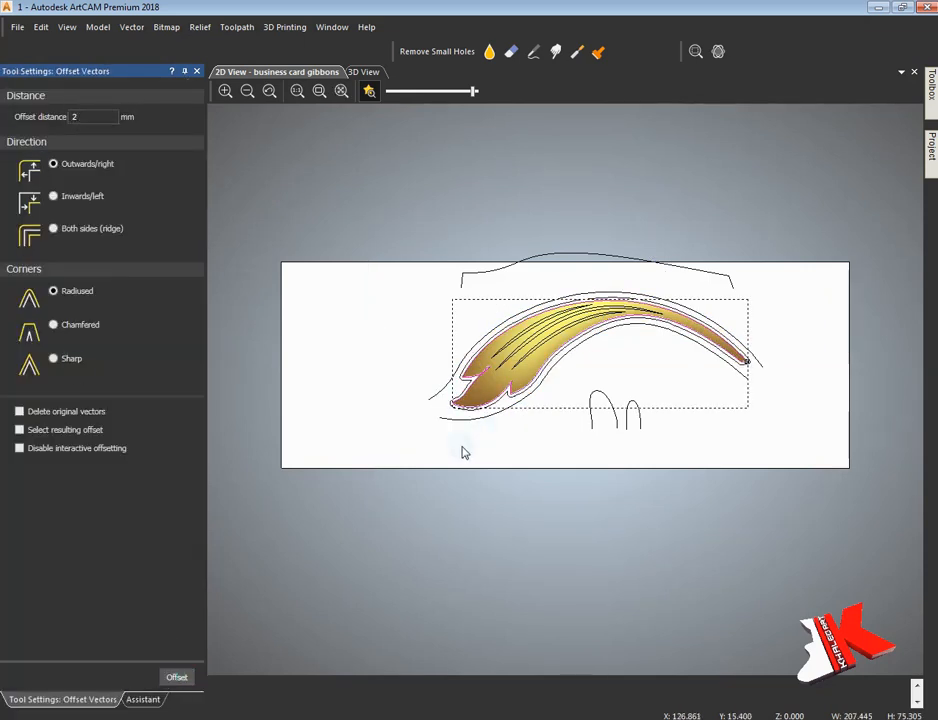
{"action": "left_click", "coordinate": [462, 447]}
{"action": "scroll", "coordinate": [517, 391], "scroll_direction": "up", "scroll_amount": 3}
{"action": "left_click", "coordinate": [520, 382]}
{"action": "left_click", "coordinate": [148, 698]}
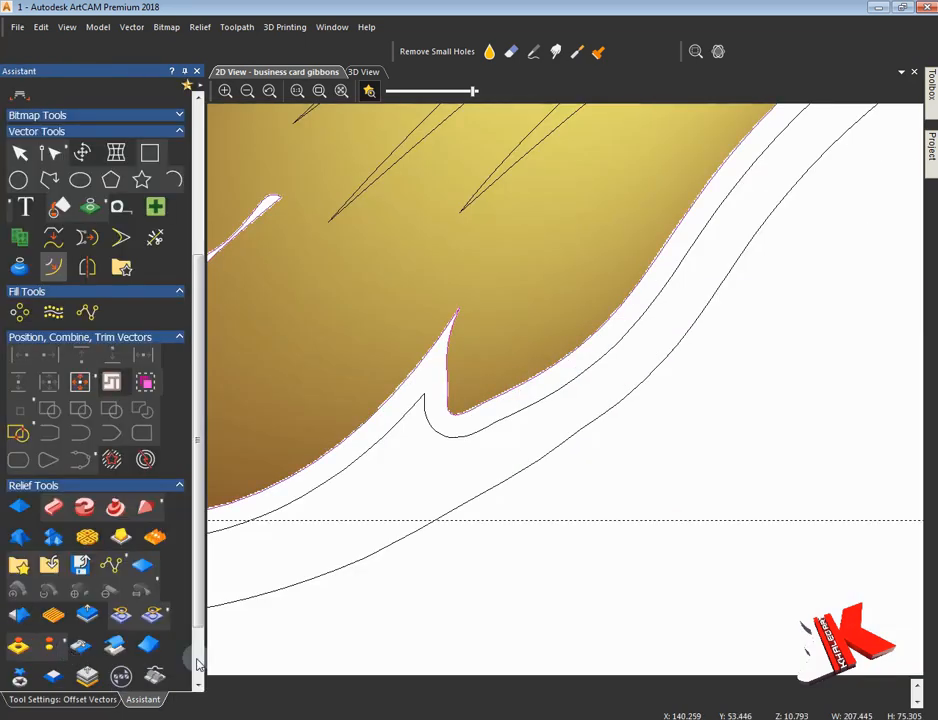
- Add a 20-degree draft that adds material around the lobe outline
{"action": "scroll", "coordinate": [197, 665], "scroll_direction": "down", "scroll_amount": 2}
{"action": "left_click", "coordinate": [53, 594]}
{"action": "left_click", "coordinate": [800, 256]}
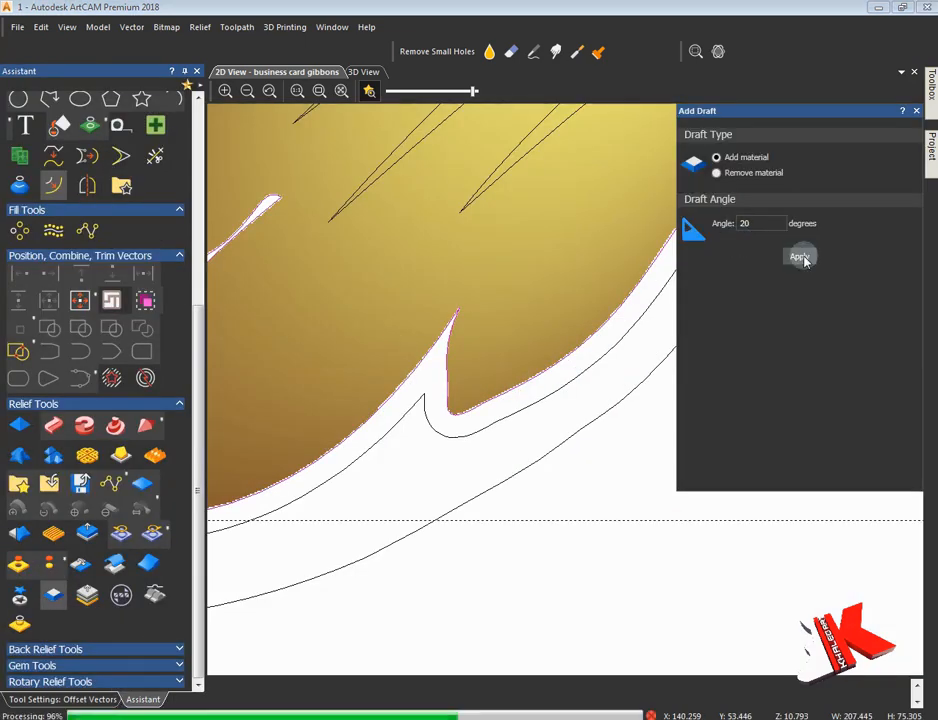
{"action": "scroll", "coordinate": [541, 455], "scroll_direction": "down", "scroll_amount": 4}
{"action": "left_click", "coordinate": [916, 113]}
{"action": "scroll", "coordinate": [666, 406], "scroll_direction": "down", "scroll_amount": 3}
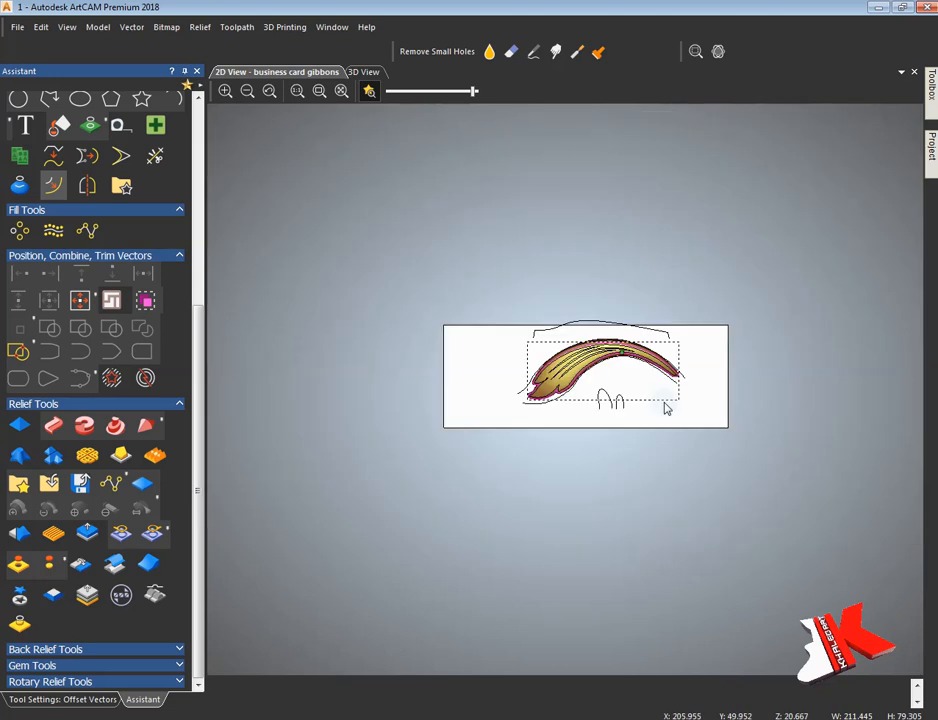
- Draw a rectangle about 285 by 205 mm around the drafted lobe
{"action": "scroll", "coordinate": [666, 406], "scroll_direction": "up", "scroll_amount": 2}
{"action": "left_click", "coordinate": [200, 103]}
{"action": "left_click", "coordinate": [150, 146]}
{"action": "left_click_drag", "start_coordinate": [312, 226], "coordinate": [718, 516]}
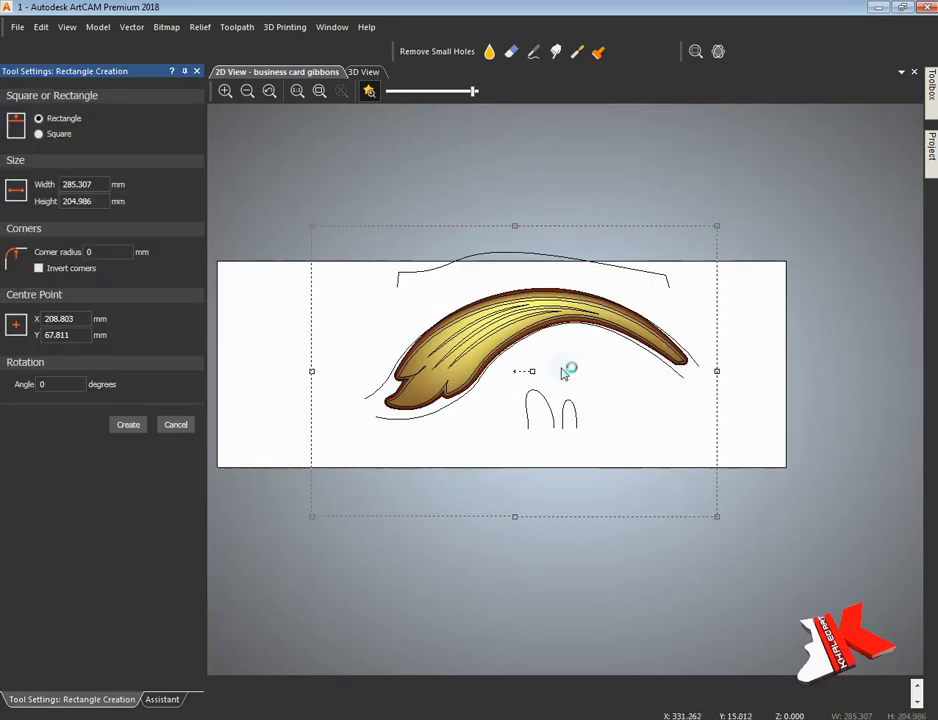
{"action": "left_click", "coordinate": [130, 424]}
- Scale the relief between the new rectangle and the 2 mm offset outline to 0 mm height with the selected-vector mask
{"action": "scroll", "coordinate": [426, 400], "scroll_direction": "up", "scroll_amount": 2}
{"action": "left_click", "coordinate": [421, 438], "text": "shift"}
{"action": "scroll", "coordinate": [564, 396], "scroll_direction": "down", "scroll_amount": 1}
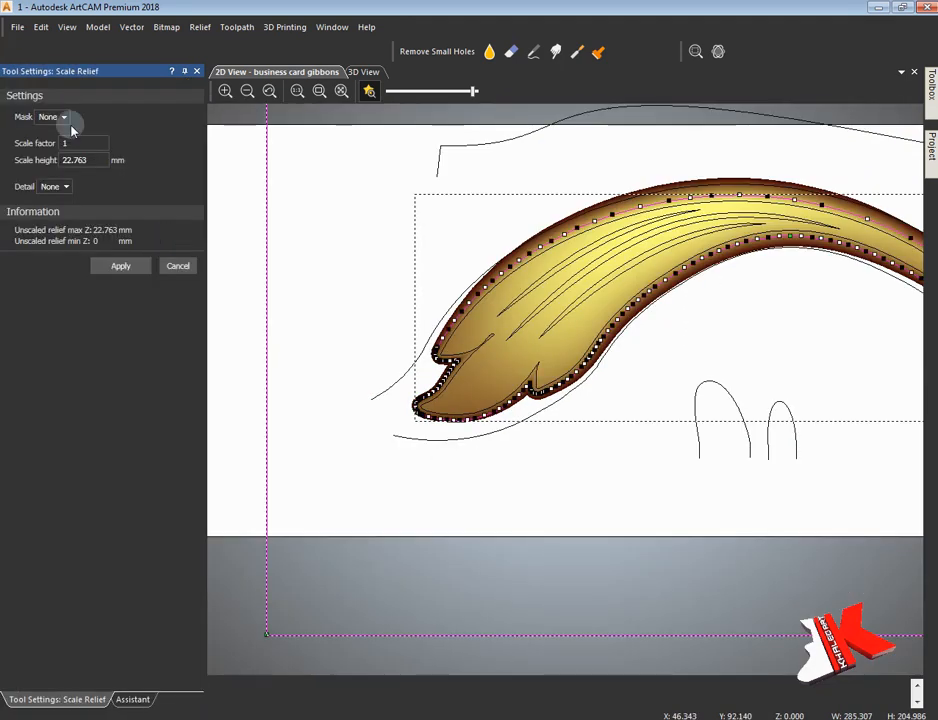
{"action": "type", "text": "0"}
{"action": "left_click", "coordinate": [119, 266]}
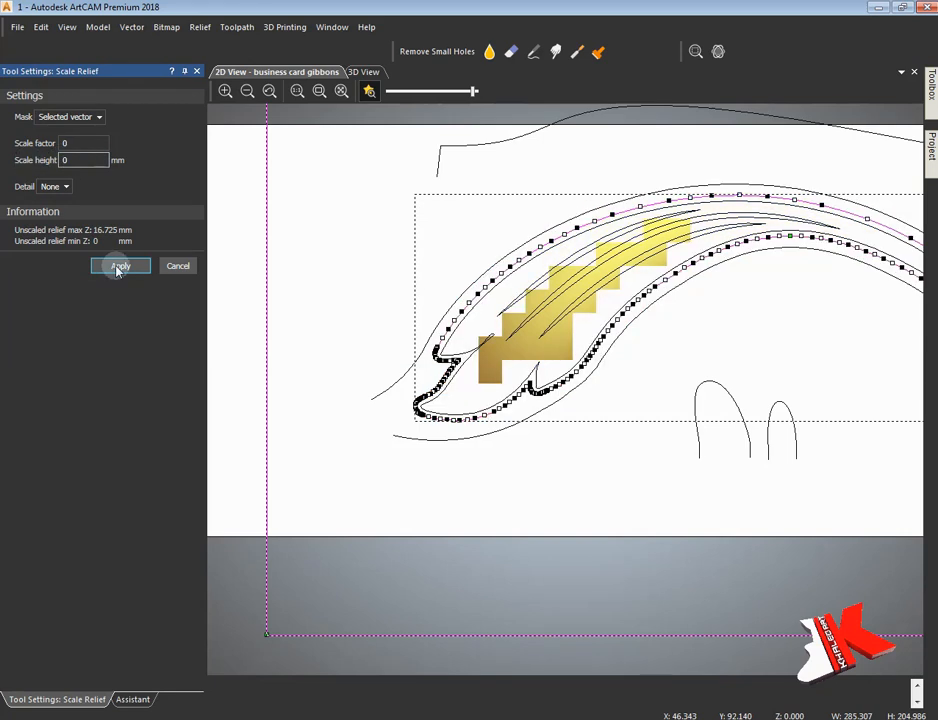
- Examine the trimmed lobe together with the other leaf lobes in 3D
{"action": "key", "text": "F3"}
{"action": "left_click_drag", "start_coordinate": [517, 410], "coordinate": [555, 401]}
{"action": "left_click", "coordinate": [298, 95]}
{"action": "scroll", "coordinate": [639, 371], "scroll_direction": "up", "scroll_amount": 3}
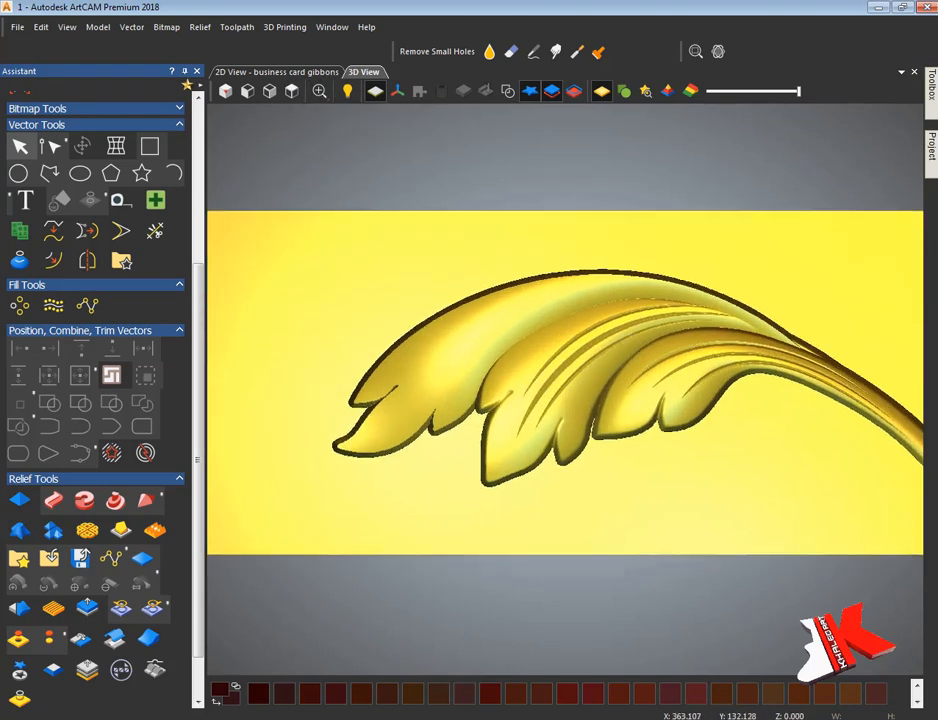
- Show only relief layer 3 and smooth the lobe with a round brush of 83-pixel radius, 24% strength and 98% smoothness
{"action": "mouse_move", "coordinate": [931, 147]}
{"action": "left_click", "coordinate": [915, 190]}
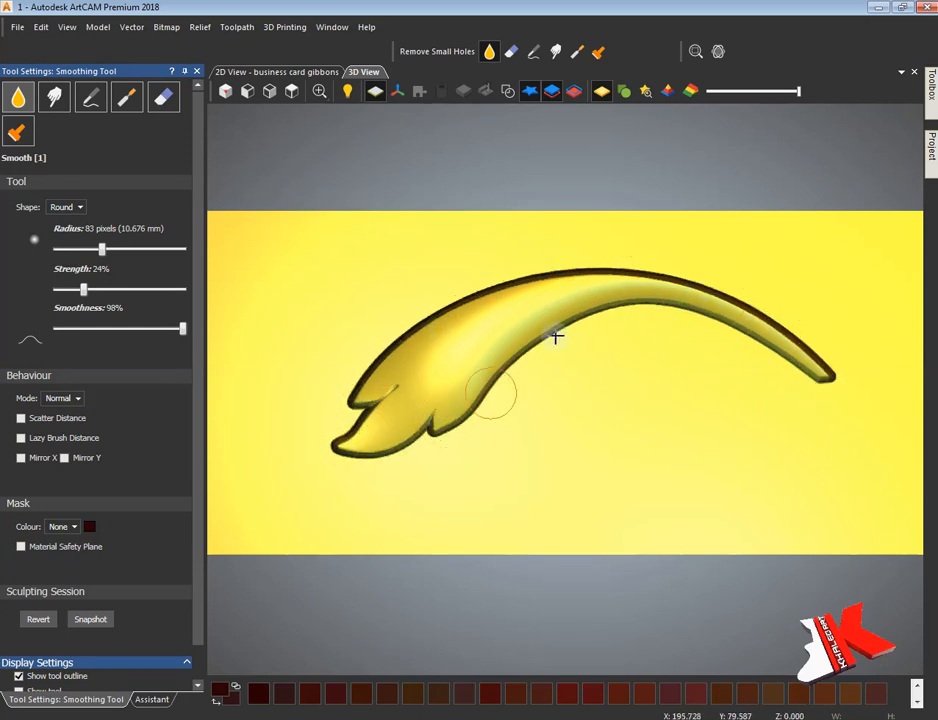
{"action": "left_click", "coordinate": [152, 699]}
{"action": "key", "text": "Escape"}
{"action": "left_click_drag", "start_coordinate": [417, 295], "coordinate": [639, 482]}
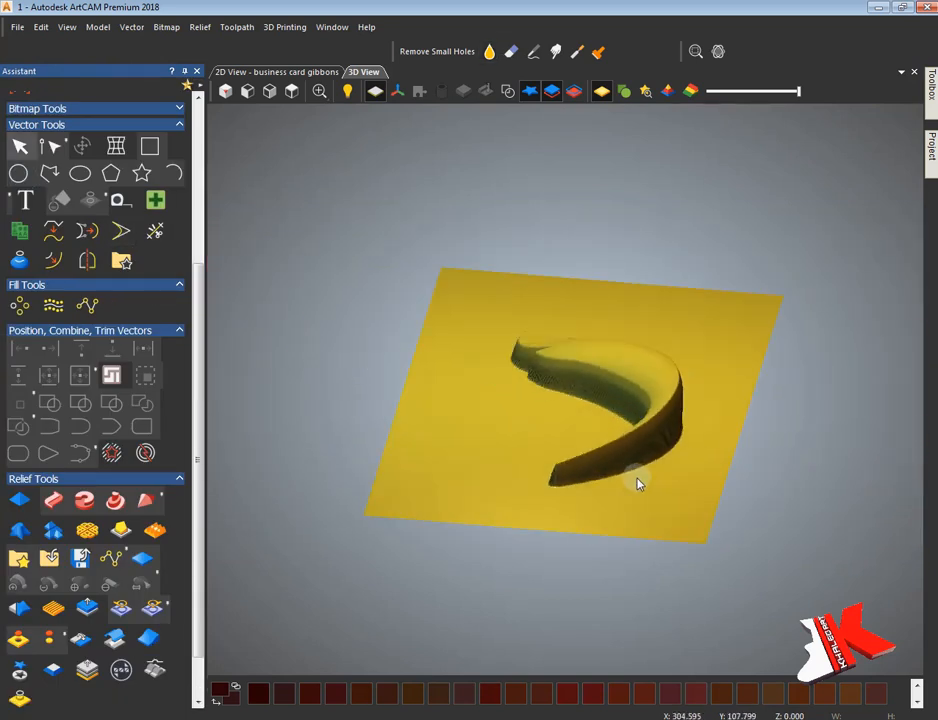
- Display relief layers 1, 2 and 3 together and compare the lobe heights from a low side angle
{"action": "left_click", "coordinate": [931, 145]}
{"action": "left_click", "coordinate": [914, 218]}
{"action": "left_click_drag", "start_coordinate": [649, 375], "coordinate": [609, 270]}
{"action": "left_click", "coordinate": [931, 140]}
{"action": "left_click", "coordinate": [907, 76]}
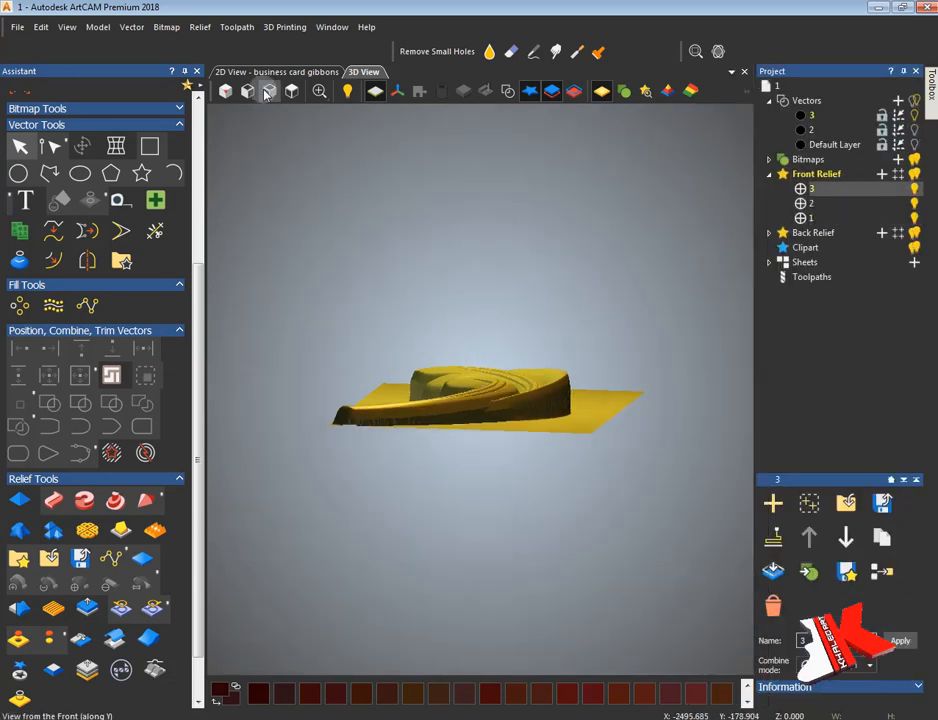
{"action": "left_click", "coordinate": [269, 91]}
{"action": "left_click_drag", "start_coordinate": [441, 401], "coordinate": [632, 398]}
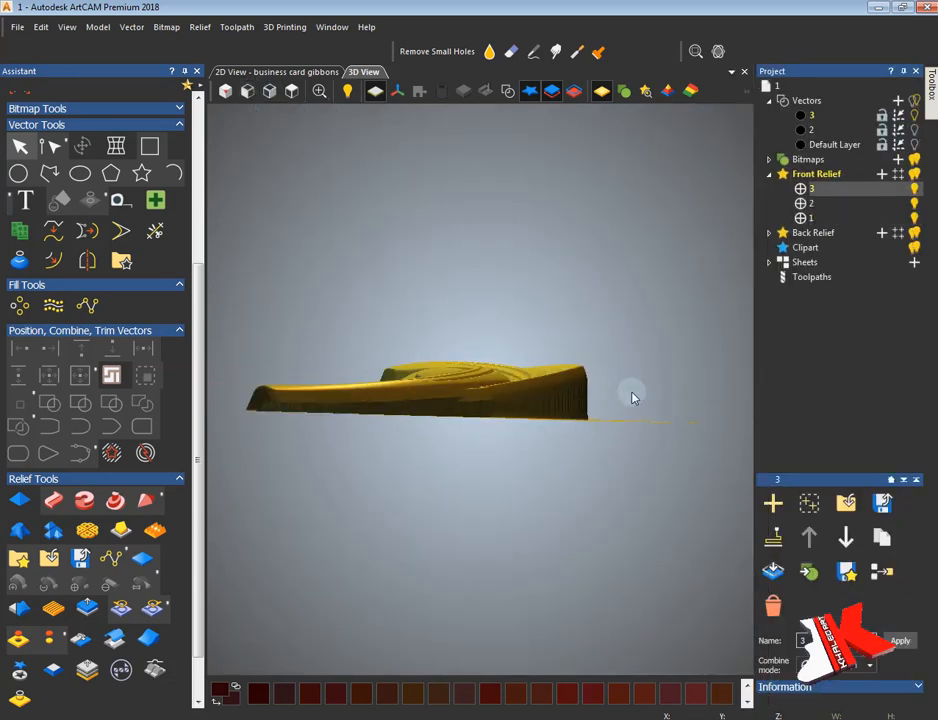
{"action": "left_click", "coordinate": [84, 616]}
{"action": "scroll", "coordinate": [487, 299], "scroll_direction": "up", "scroll_amount": 3}
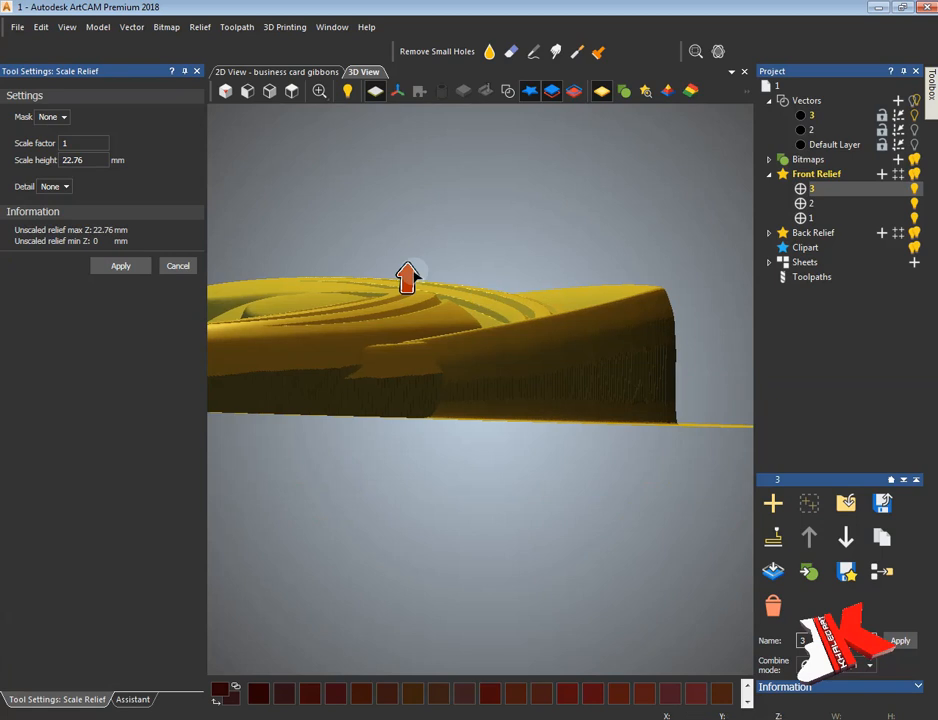
{"action": "left_click_drag", "start_coordinate": [412, 291], "coordinate": [417, 304]}
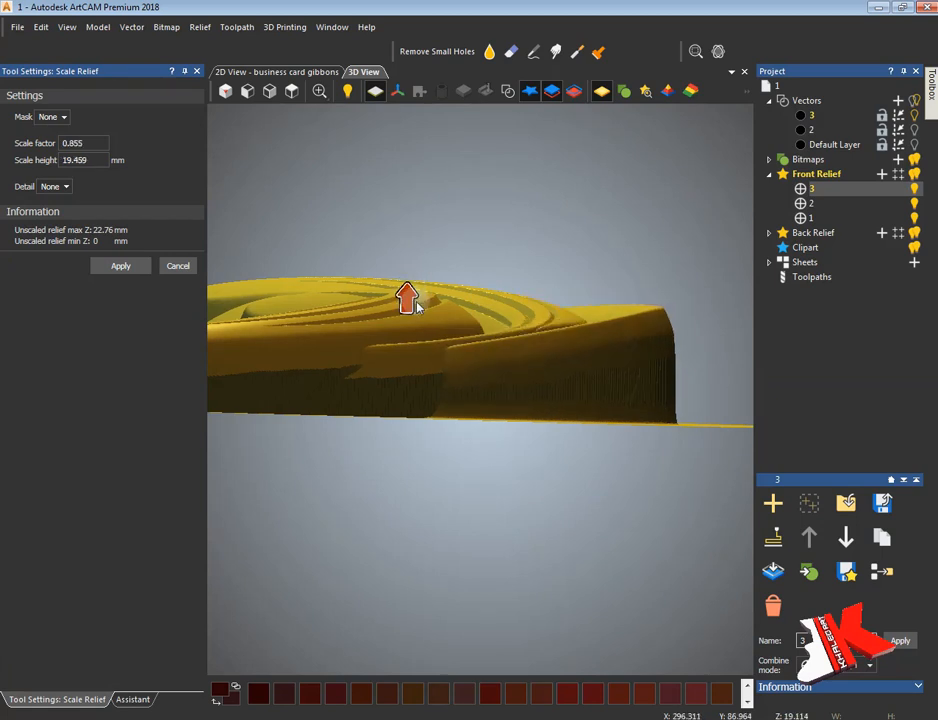
{"action": "left_click", "coordinate": [180, 266]}
- Examine the combined leaf in 3D from several angles with the wood carving photo draped over the relief
{"action": "left_click_drag", "start_coordinate": [352, 402], "coordinate": [447, 325]}
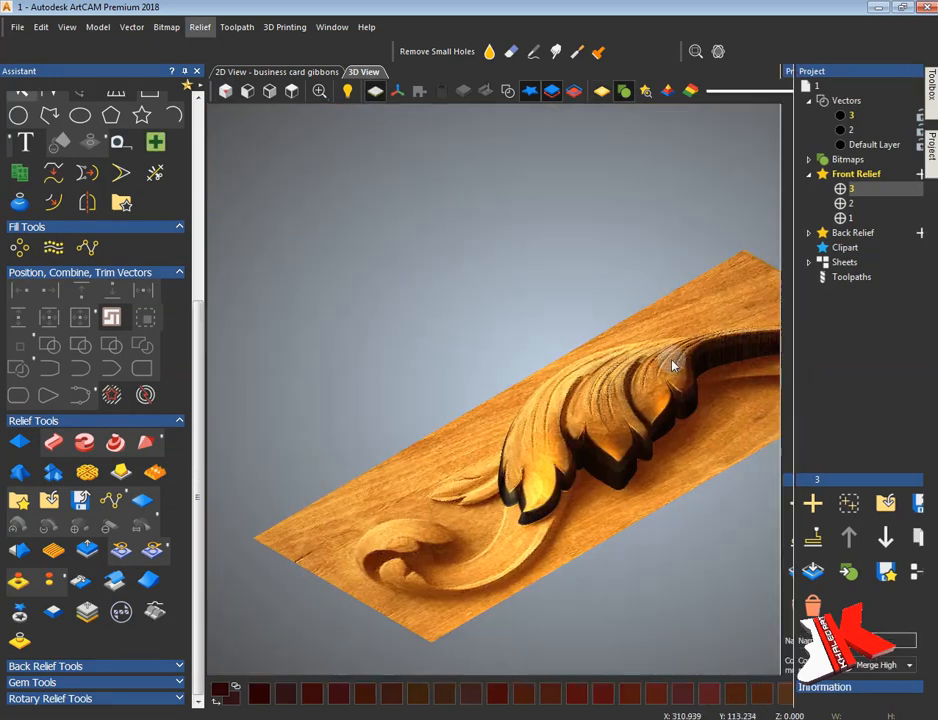
{"action": "left_click_drag", "start_coordinate": [674, 360], "coordinate": [482, 289]}
{"action": "left_click", "coordinate": [247, 92]}
{"action": "left_click", "coordinate": [291, 92]}
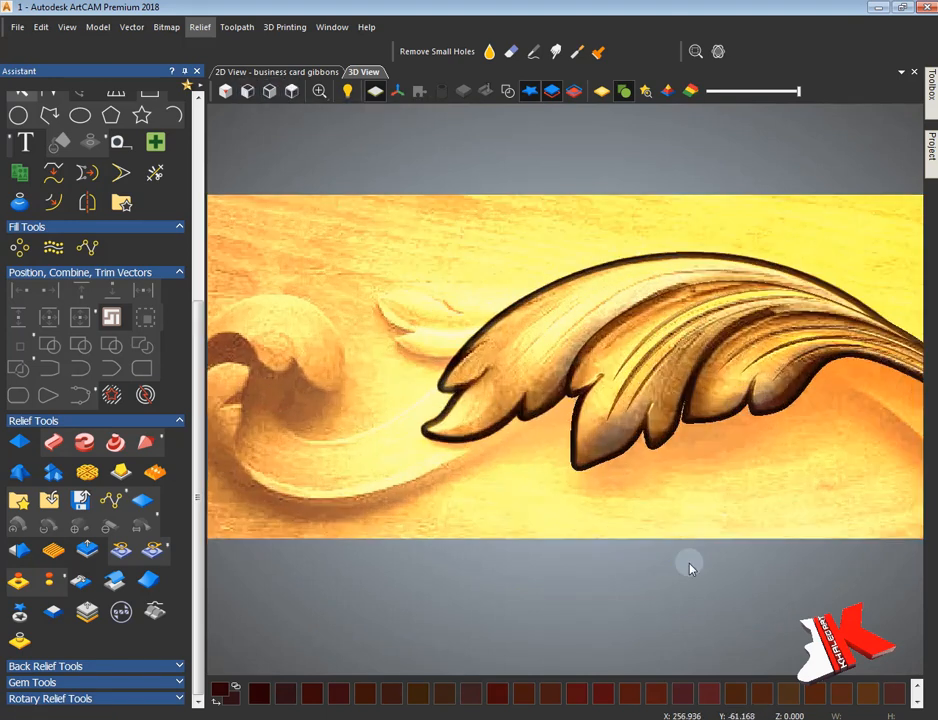
{"action": "left_click_drag", "start_coordinate": [689, 568], "coordinate": [490, 320]}
{"action": "left_click", "coordinate": [291, 90]}
{"action": "left_click", "coordinate": [622, 90]}
- Select the narrow vein vectors of the upper lobe and carve them as grooves into relief layer 3
{"action": "left_click", "coordinate": [300, 73]}
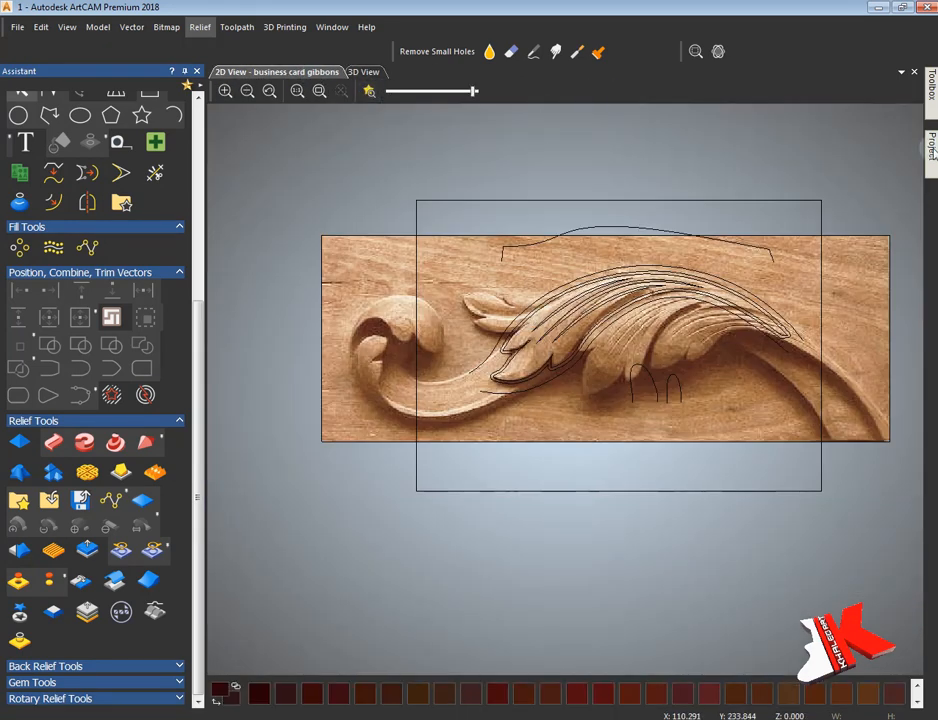
{"action": "left_click", "coordinate": [930, 150]}
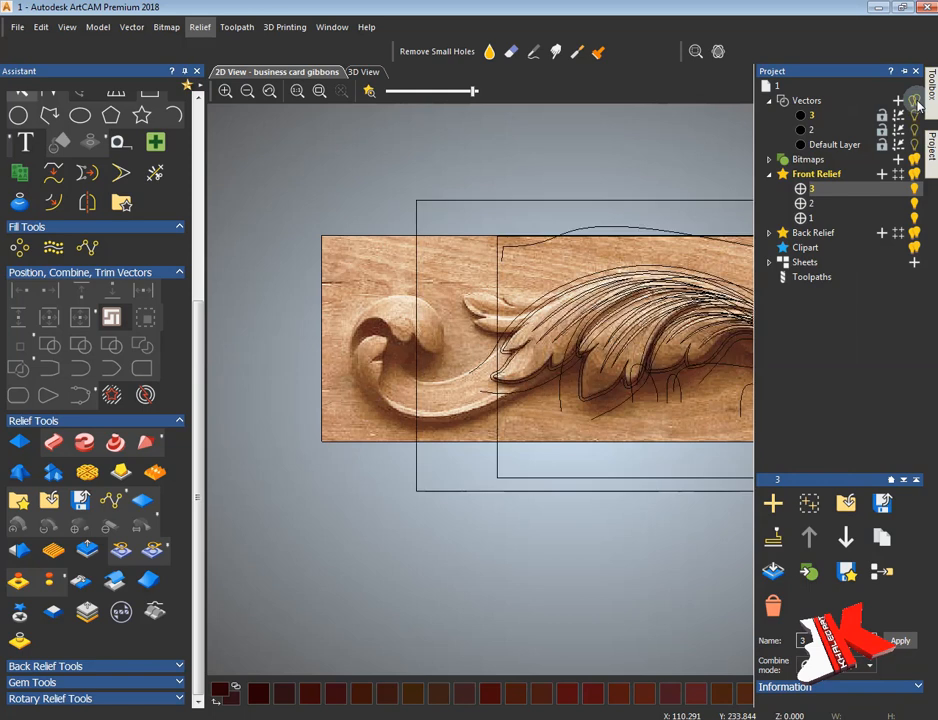
{"action": "left_click", "coordinate": [905, 72]}
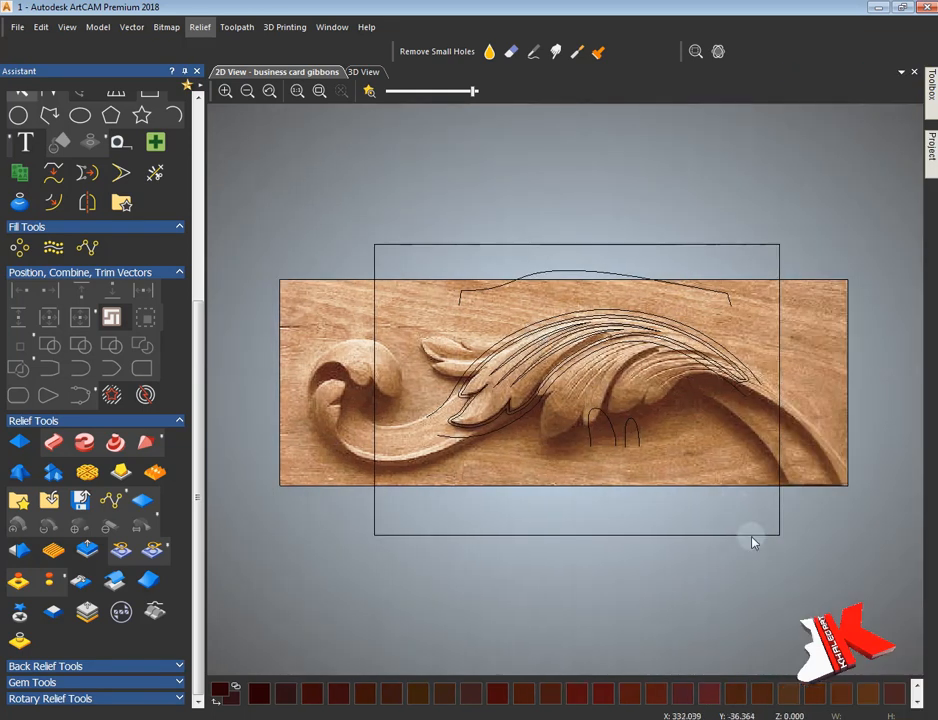
{"action": "left_click", "coordinate": [362, 72]}
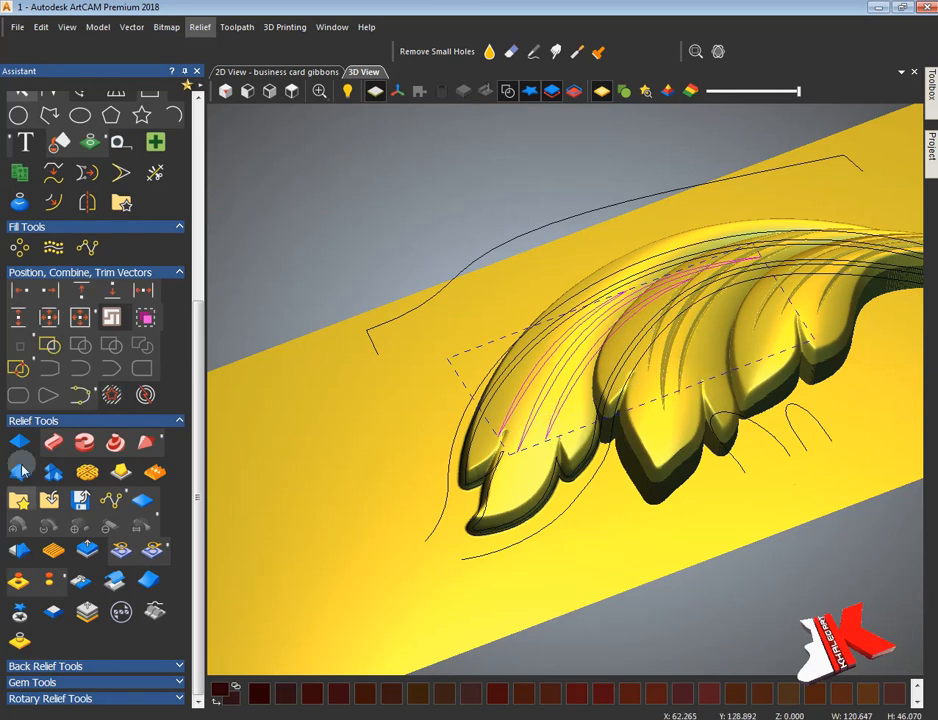
{"action": "left_click", "coordinate": [163, 680]}
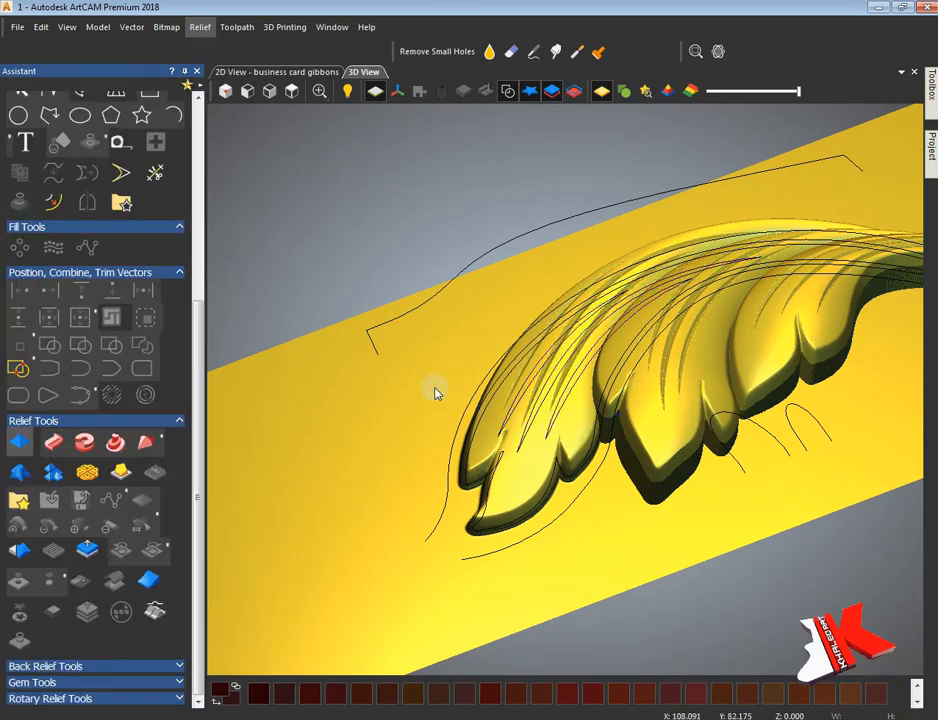
- Inspect the carved veins in 3D with the vectors hidden and the carving photo draped over the relief
{"action": "left_click_drag", "start_coordinate": [435, 389], "coordinate": [700, 430]}
{"action": "left_click", "coordinate": [623, 93]}
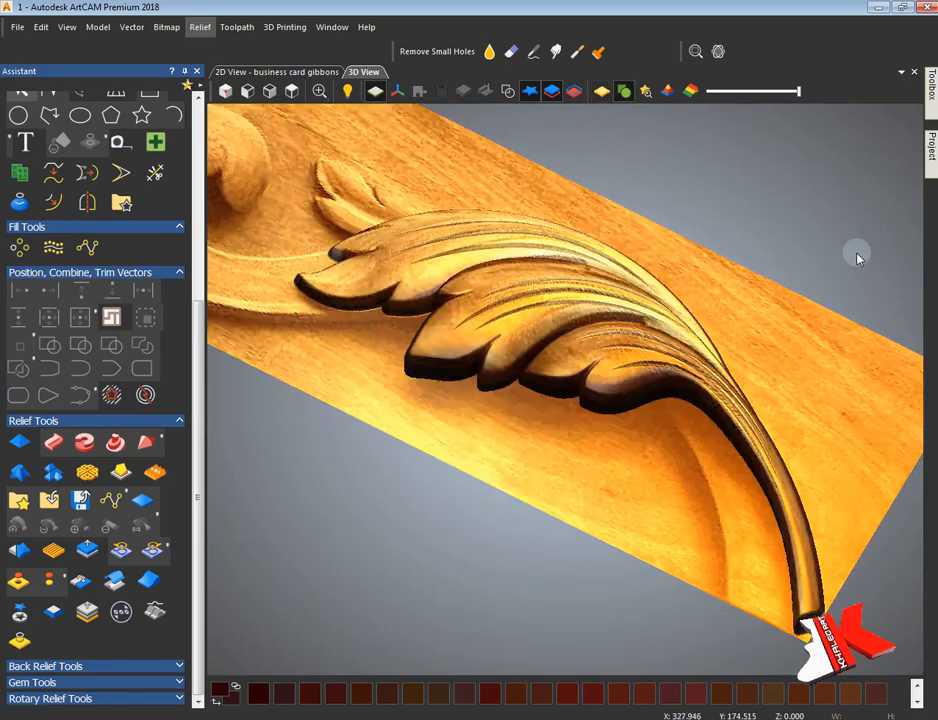
{"action": "left_click_drag", "start_coordinate": [520, 180], "coordinate": [770, 525]}
- Create vector layer 4 and relief layer 4, hide the three earlier relief layers, and return to the 2D view
{"action": "mouse_move", "coordinate": [929, 147]}
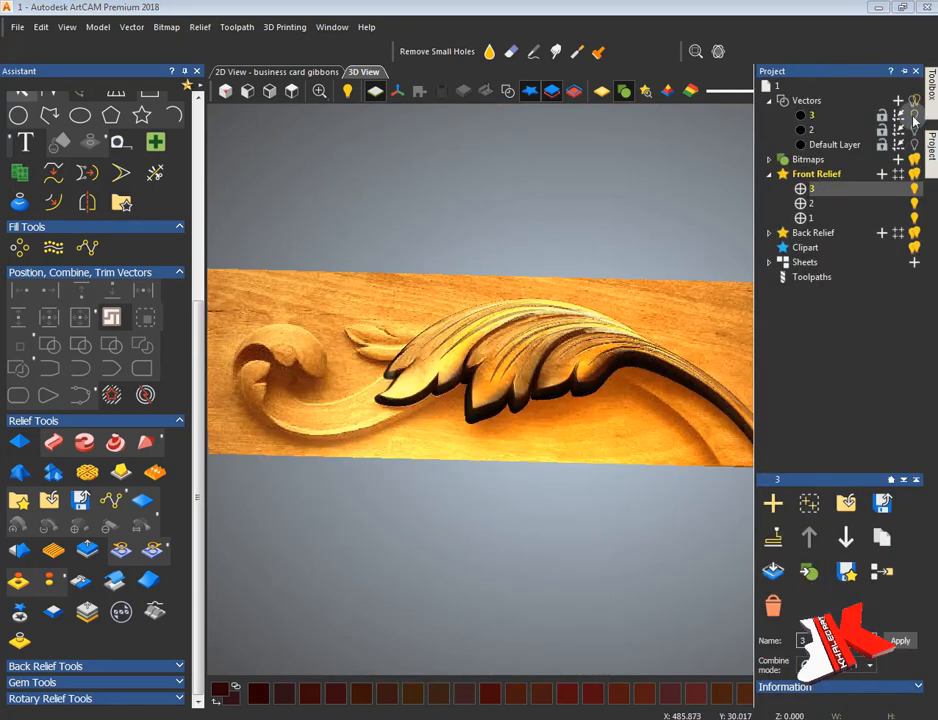
{"action": "left_click", "coordinate": [899, 102]}
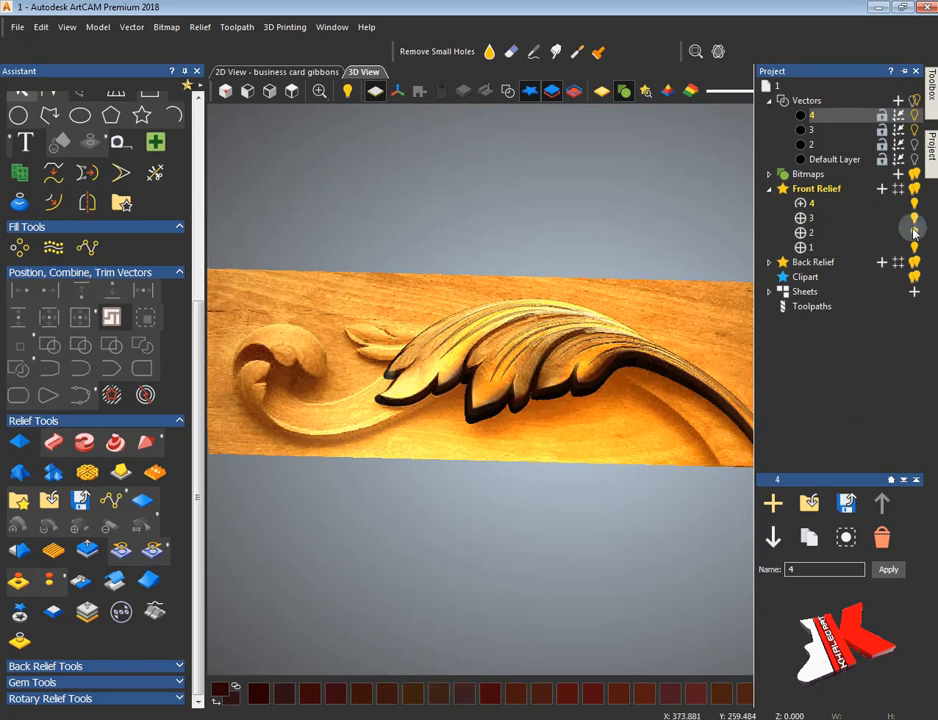
{"action": "left_click", "coordinate": [914, 233]}
{"action": "left_click", "coordinate": [914, 218]}
{"action": "left_click", "coordinate": [624, 91]}
{"action": "left_click", "coordinate": [311, 74]}
- Hide vector layer 3 and show the Default Layer vectors as a reference over the faded carving photo
{"action": "mouse_move", "coordinate": [932, 152]}
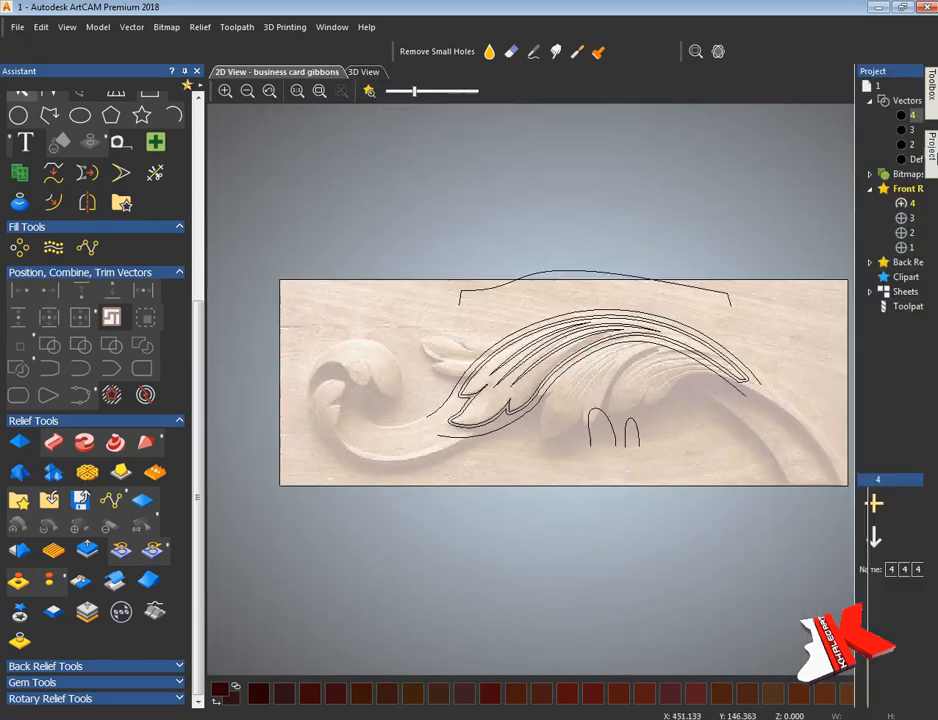
{"action": "left_click", "coordinate": [914, 130]}
{"action": "scroll", "coordinate": [726, 329], "scroll_direction": "up", "scroll_amount": 3}
{"action": "middle_click_drag", "start_coordinate": [726, 329], "coordinate": [459, 182]}
{"action": "left_click_drag", "start_coordinate": [414, 91], "coordinate": [449, 91]}
{"action": "middle_click_drag", "start_coordinate": [353, 279], "coordinate": [418, 224]}
{"action": "left_click", "coordinate": [49, 115]}
{"action": "left_click", "coordinate": [915, 146]}
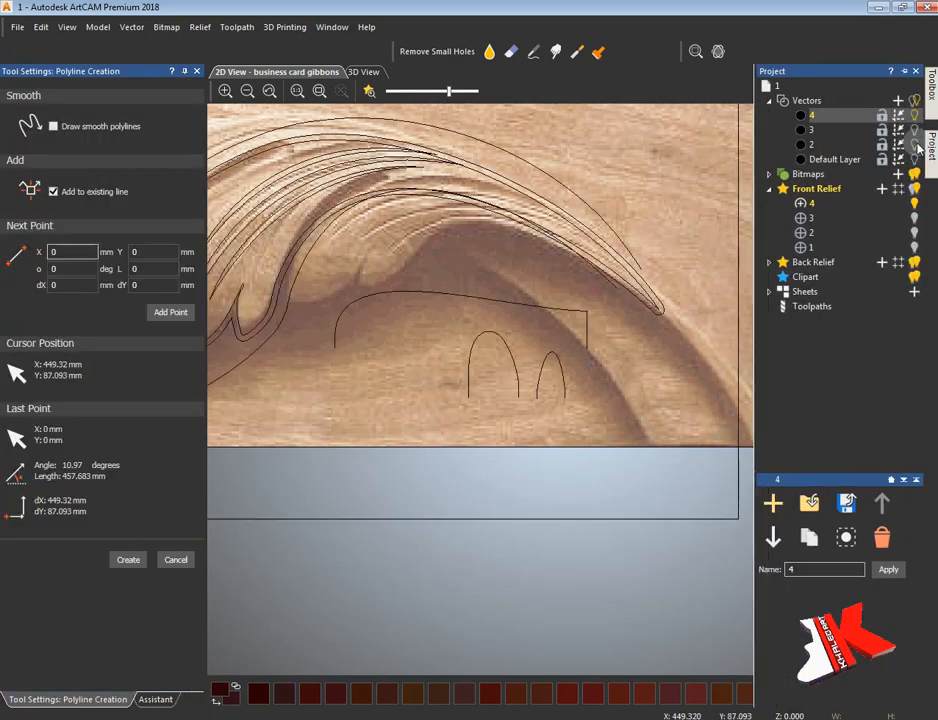
{"action": "left_click", "coordinate": [915, 146]}
{"action": "left_click", "coordinate": [914, 159]}
{"action": "left_click_drag", "start_coordinate": [449, 91], "coordinate": [414, 91]}
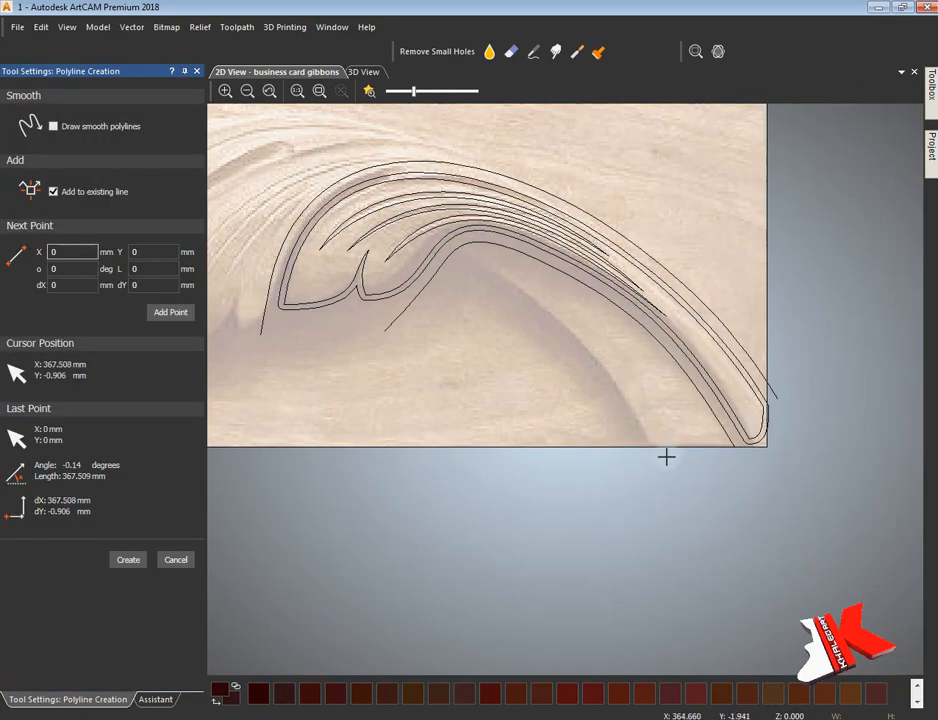
- Draw a straight line about 121 by 96 mm from the lower stem's base towards the leaf and open it for node editing
{"action": "key", "text": "Escape"}
{"action": "middle_click_drag", "start_coordinate": [356, 477], "coordinate": [398, 538]}
{"action": "scroll", "coordinate": [153, 289], "scroll_direction": "up", "scroll_amount": 3}
{"action": "left_click", "coordinate": [53, 253]}
{"action": "left_click", "coordinate": [535, 360]}
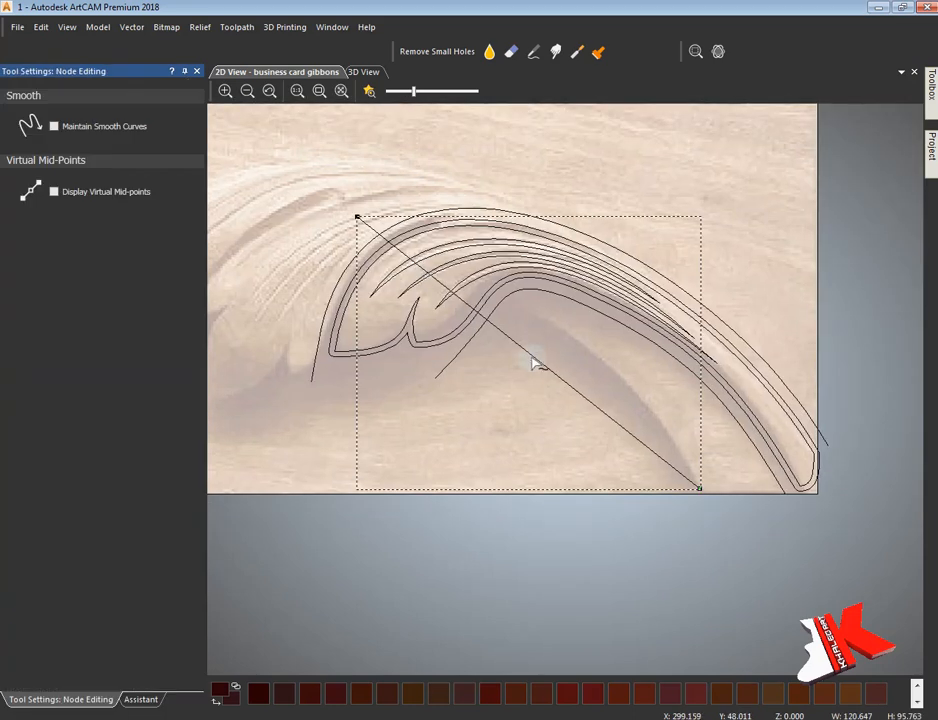
- Bend the line into an arch following the lower stem and extend its far end beneath the leaf, with a short gap near the crown
{"action": "middle_click_drag", "start_coordinate": [358, 220], "coordinate": [720, 373]}
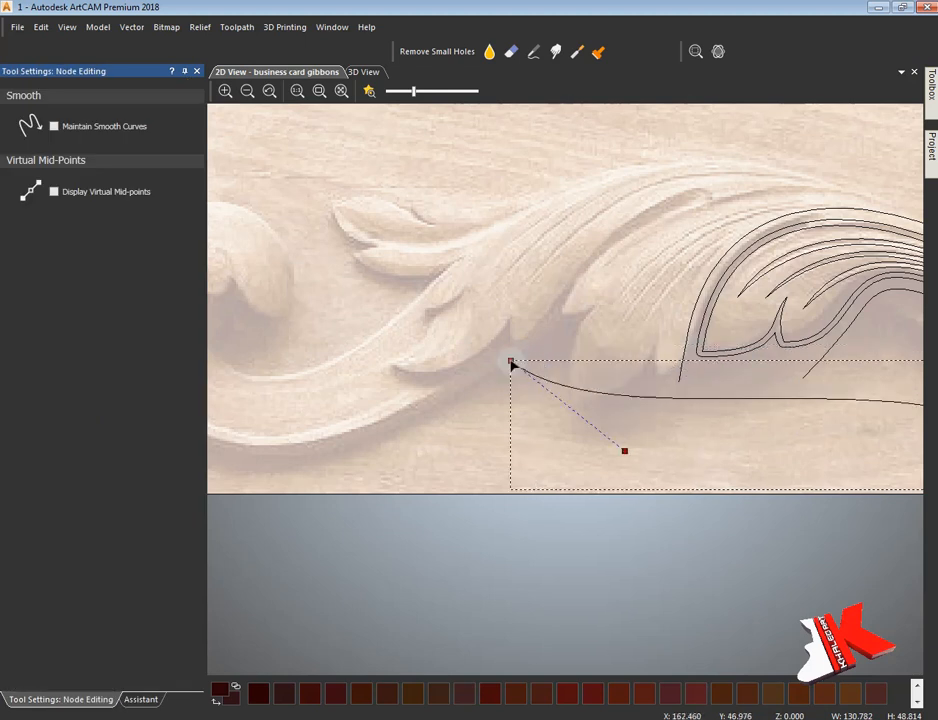
{"action": "scroll", "coordinate": [634, 417], "scroll_direction": "down", "scroll_amount": 3}
{"action": "scroll", "coordinate": [500, 416], "scroll_direction": "up", "scroll_amount": 1}
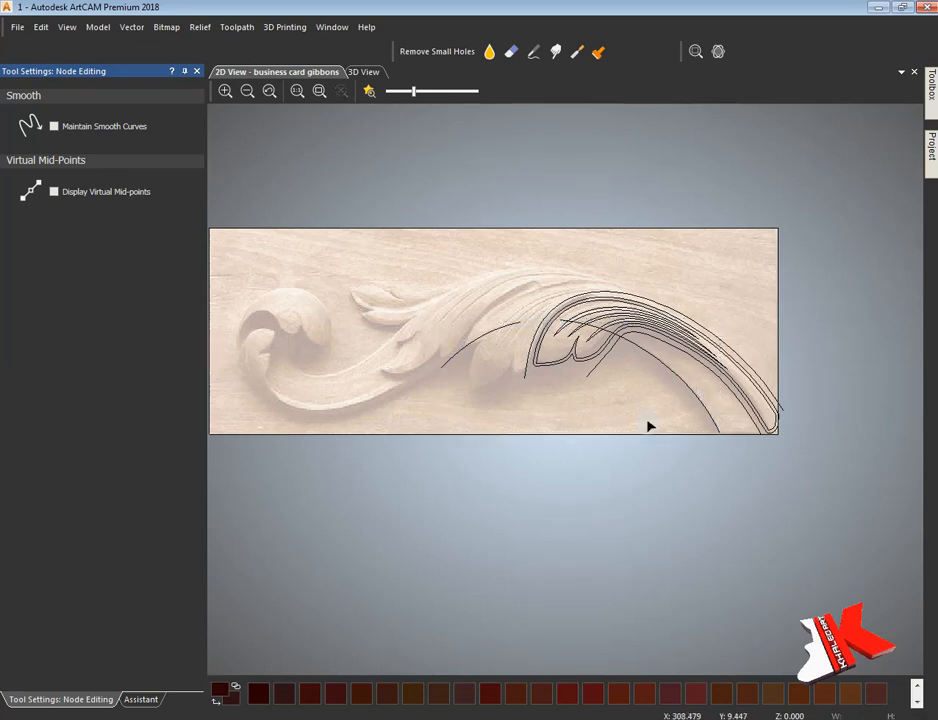
{"action": "scroll", "coordinate": [648, 427], "scroll_direction": "up", "scroll_amount": 3}
{"action": "scroll", "coordinate": [630, 371], "scroll_direction": "down", "scroll_amount": 2}
- Draw a polyline from the stem's outer base corner to the upper edge of the scroll stem and open it for node editing
{"action": "mouse_move", "coordinate": [151, 713]}
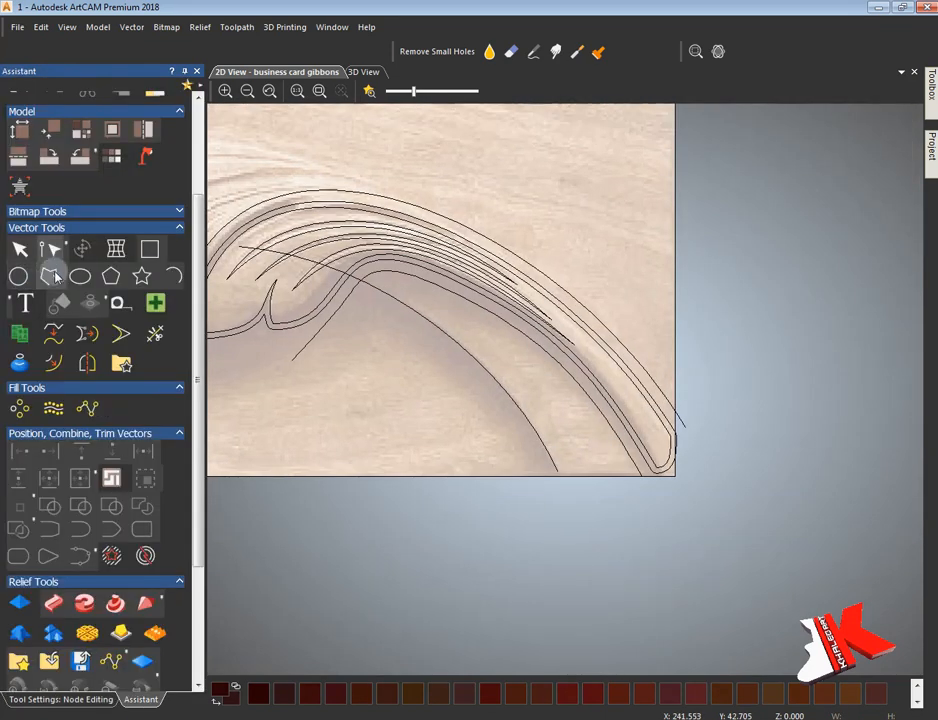
{"action": "left_click", "coordinate": [50, 274]}
{"action": "left_click", "coordinate": [487, 438]}
{"action": "middle_click_drag", "start_coordinate": [481, 441], "coordinate": [866, 525]}
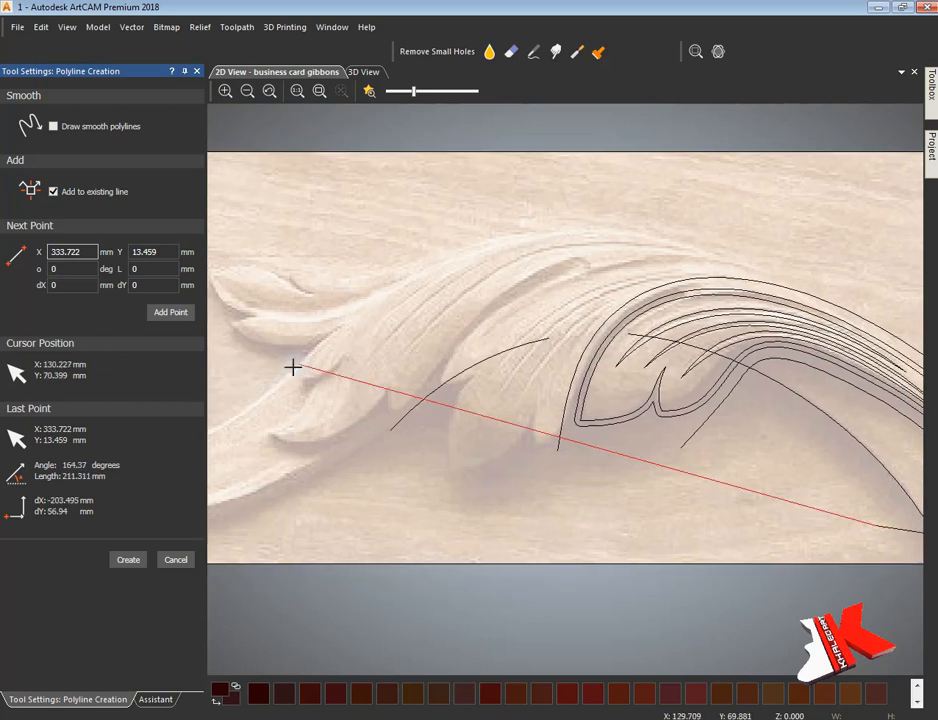
{"action": "left_click", "coordinate": [255, 402]}
{"action": "middle_click_drag", "start_coordinate": [255, 402], "coordinate": [574, 339]}
{"action": "right_click", "coordinate": [508, 379]}
{"action": "left_click", "coordinate": [55, 246]}
{"action": "left_click_drag", "start_coordinate": [572, 338], "coordinate": [497, 379]}
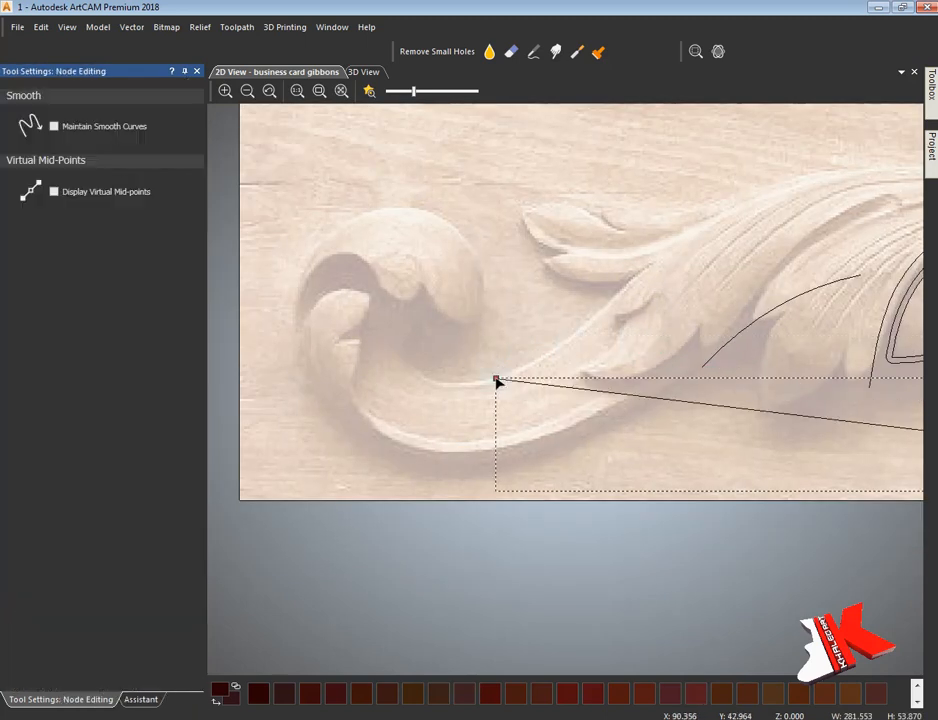
- Bend the line into a long S-curve about 308 by 103 mm, arching over the leaf's crown down to the stem base
{"action": "scroll", "coordinate": [468, 383], "scroll_direction": "down", "scroll_amount": 3}
{"action": "middle_click_drag", "start_coordinate": [523, 432], "coordinate": [393, 434]}
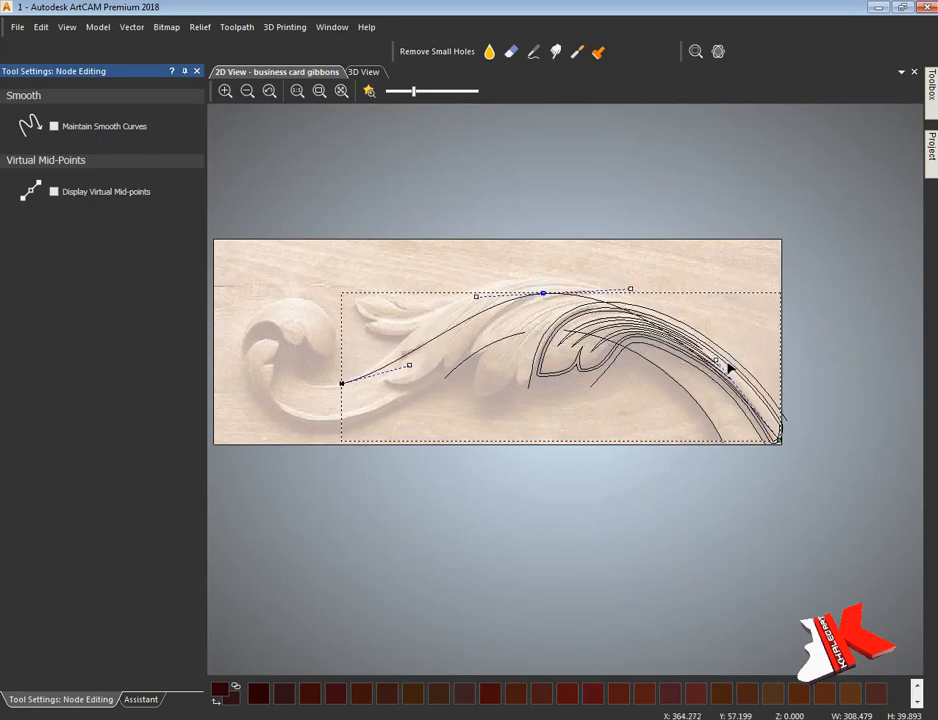
{"action": "left_click_drag", "start_coordinate": [728, 366], "coordinate": [747, 363]}
- Preview relief layer 1 in the 2D view and hide the Default Layer vectors
{"action": "mouse_move", "coordinate": [931, 148]}
{"action": "left_click", "coordinate": [914, 203]}
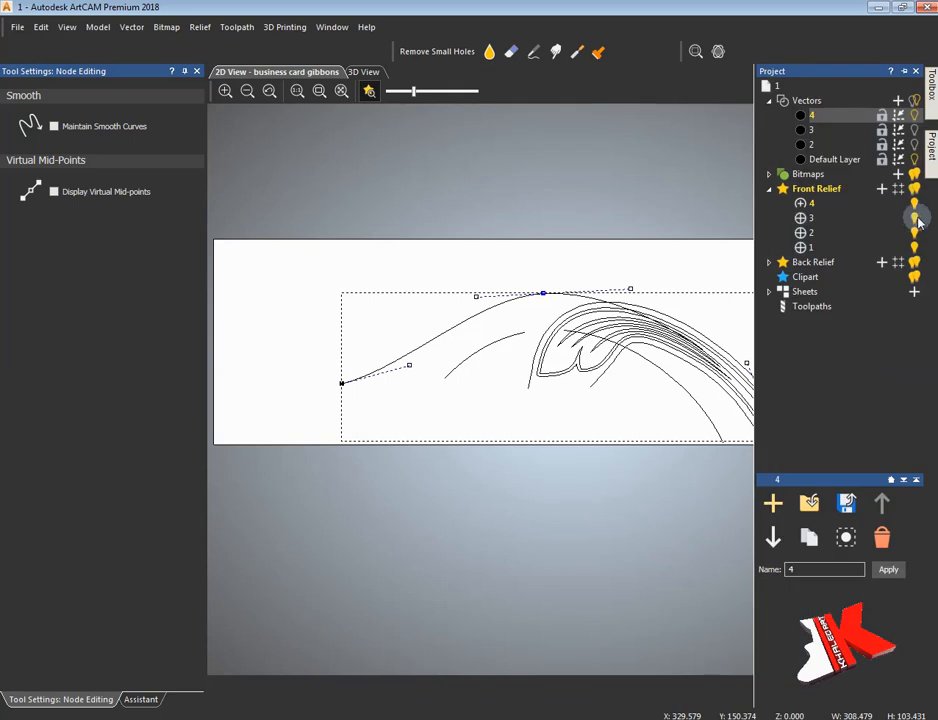
{"action": "left_click", "coordinate": [917, 220]}
{"action": "mouse_move", "coordinate": [930, 150]}
{"action": "left_click", "coordinate": [910, 247]}
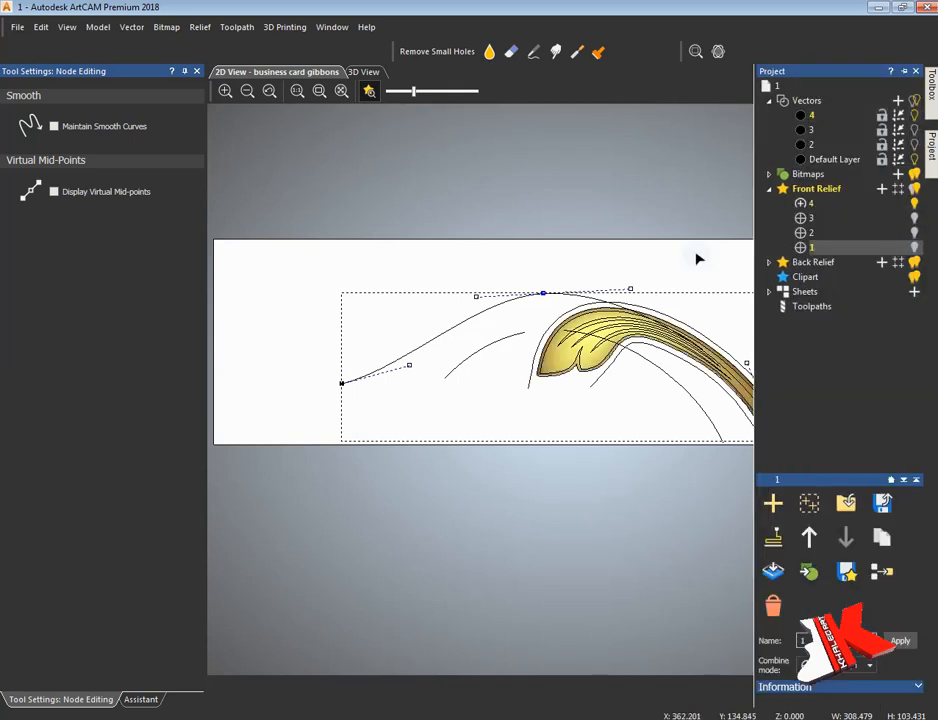
{"action": "scroll", "coordinate": [708, 405], "scroll_direction": "down", "scroll_amount": 1}
{"action": "scroll", "coordinate": [713, 409], "scroll_direction": "up", "scroll_amount": 3}
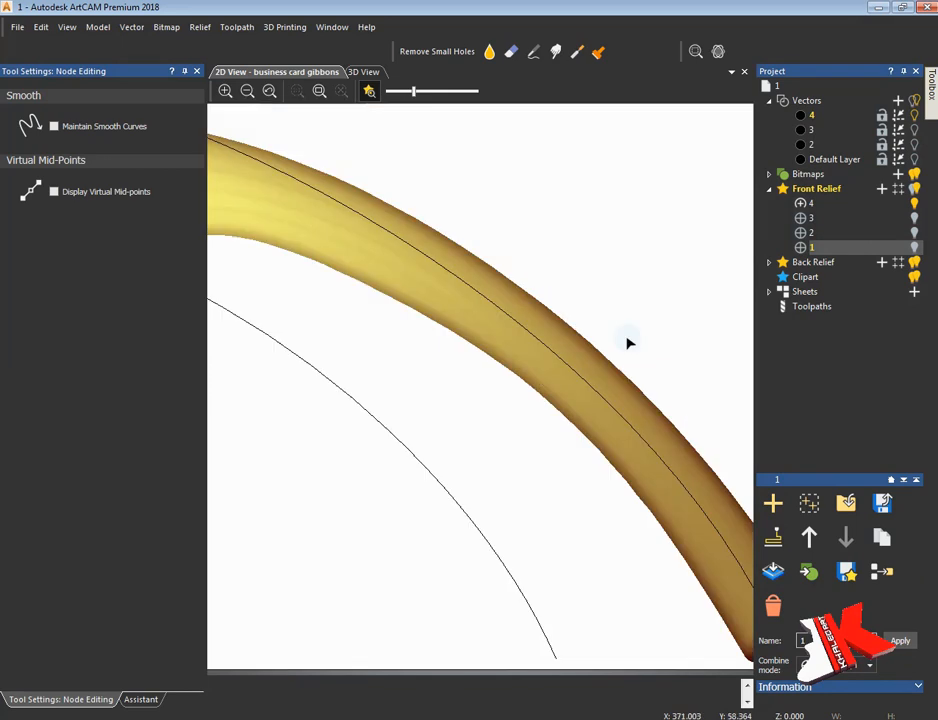
- Compare the upper curve with the first lobe's relief and switch back to the faded carving photo
{"action": "scroll", "coordinate": [628, 342], "scroll_direction": "down", "scroll_amount": 2}
{"action": "scroll", "coordinate": [640, 378], "scroll_direction": "up", "scroll_amount": 2}
{"action": "scroll", "coordinate": [513, 389], "scroll_direction": "down", "scroll_amount": 2}
{"action": "scroll", "coordinate": [460, 379], "scroll_direction": "up", "scroll_amount": 1}
{"action": "scroll", "coordinate": [484, 377], "scroll_direction": "down", "scroll_amount": 2}
{"action": "scroll", "coordinate": [422, 364], "scroll_direction": "up", "scroll_amount": 2}
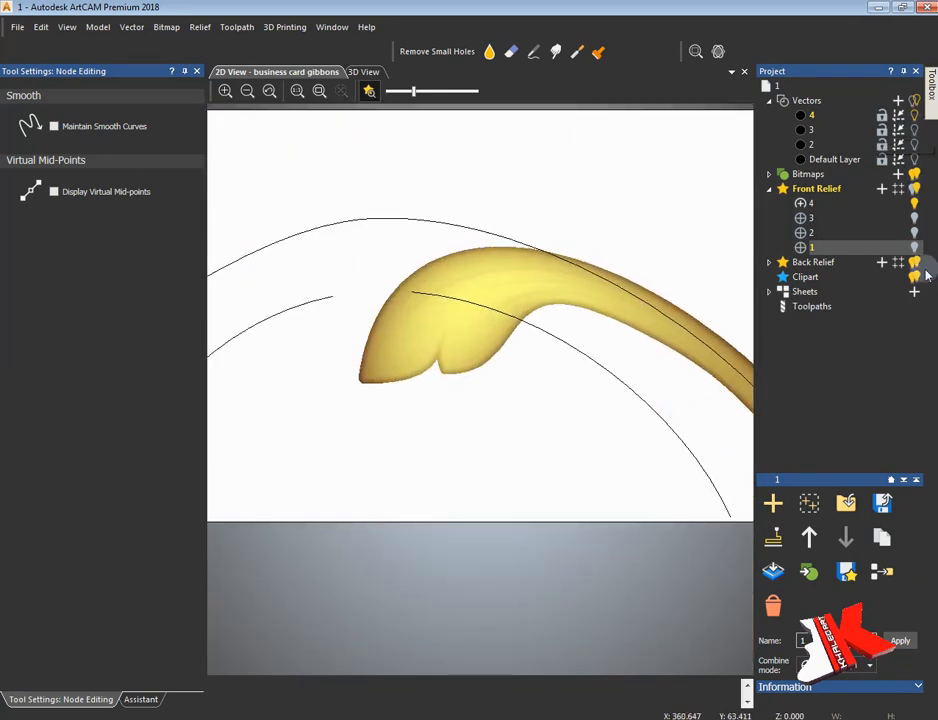
{"action": "left_click", "coordinate": [369, 91]}
{"action": "scroll", "coordinate": [620, 375], "scroll_direction": "down", "scroll_amount": 3}
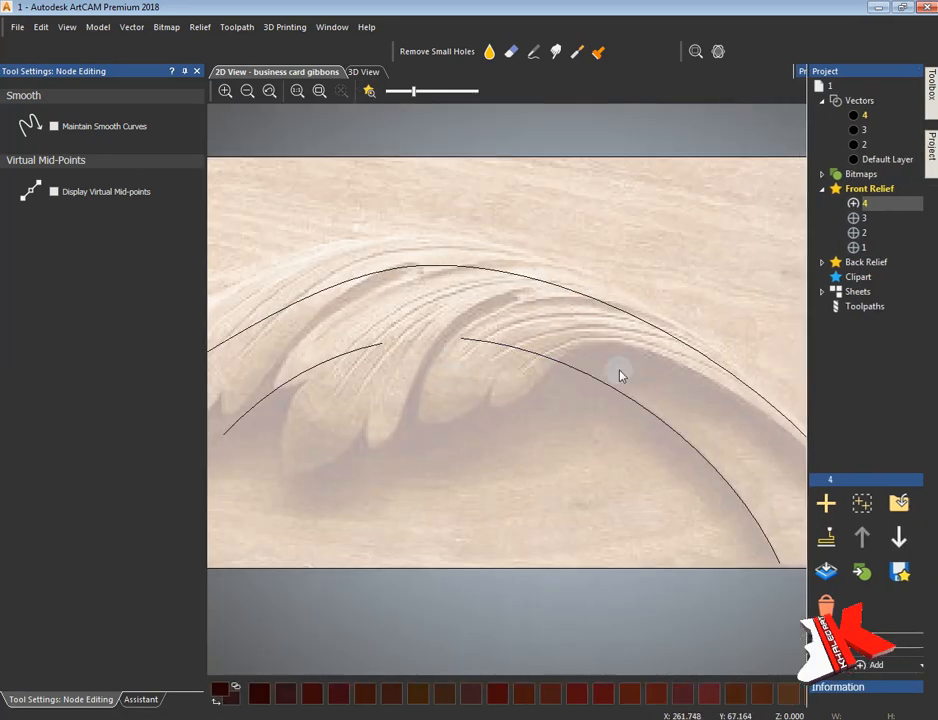
- Reshape the upper curve's crown and scroll-side end to follow the stem's upper edge, making it about 297 by 110 mm
{"action": "left_click", "coordinate": [525, 376]}
{"action": "scroll", "coordinate": [525, 376], "scroll_direction": "up", "scroll_amount": 2}
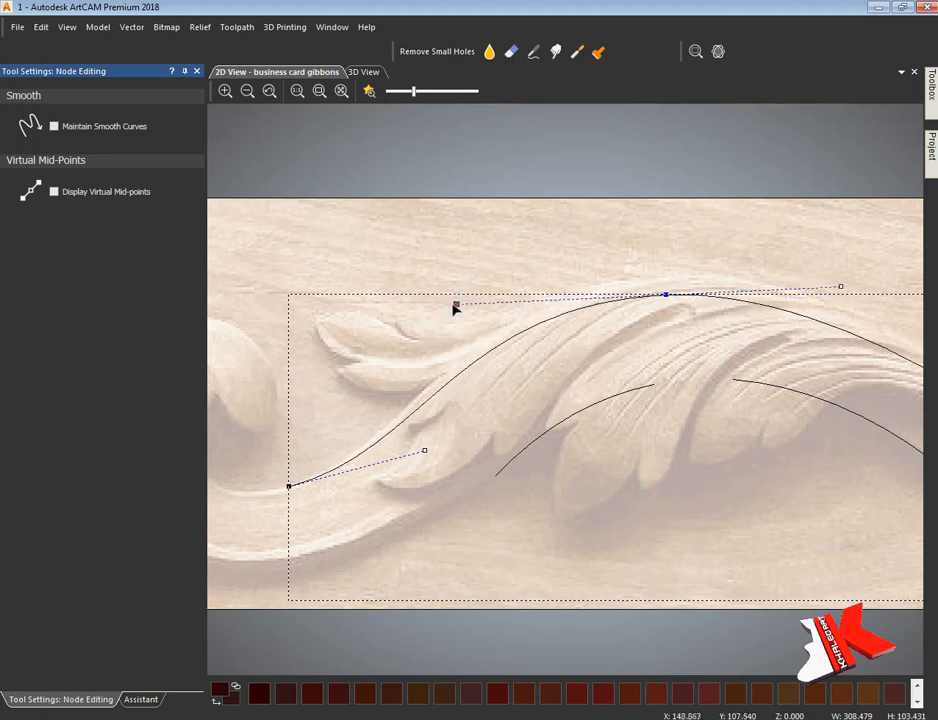
{"action": "left_click_drag", "start_coordinate": [445, 308], "coordinate": [406, 320]}
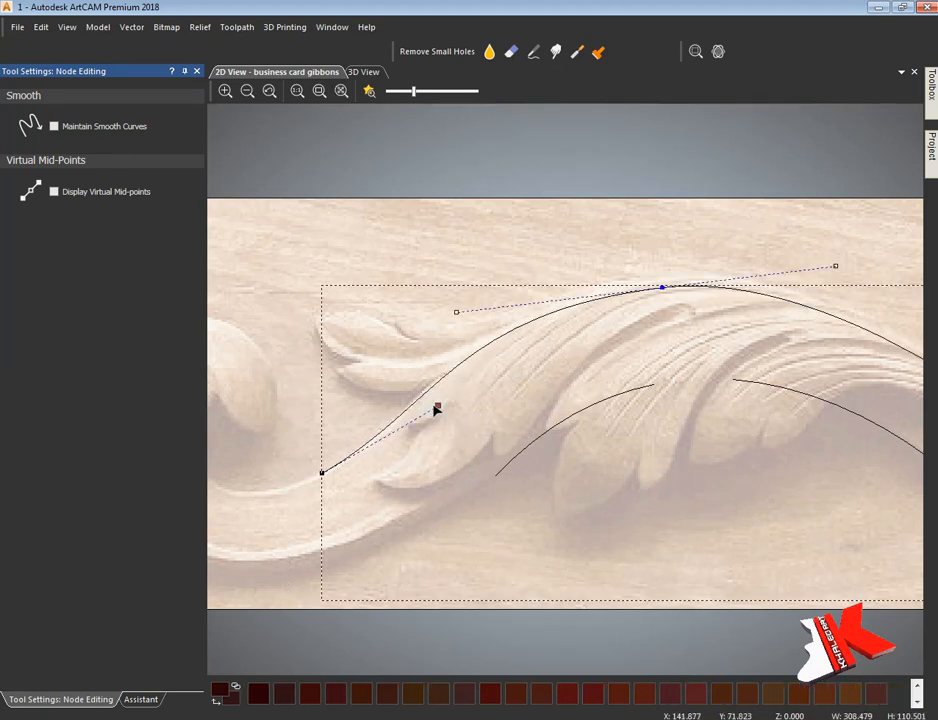
{"action": "middle_click_drag", "start_coordinate": [557, 366], "coordinate": [127, 303]}
- Preview relief layer 1 again and adjust the upper curve's crown handle so its base-side half runs within the leaf's stalk
{"action": "mouse_move", "coordinate": [931, 148]}
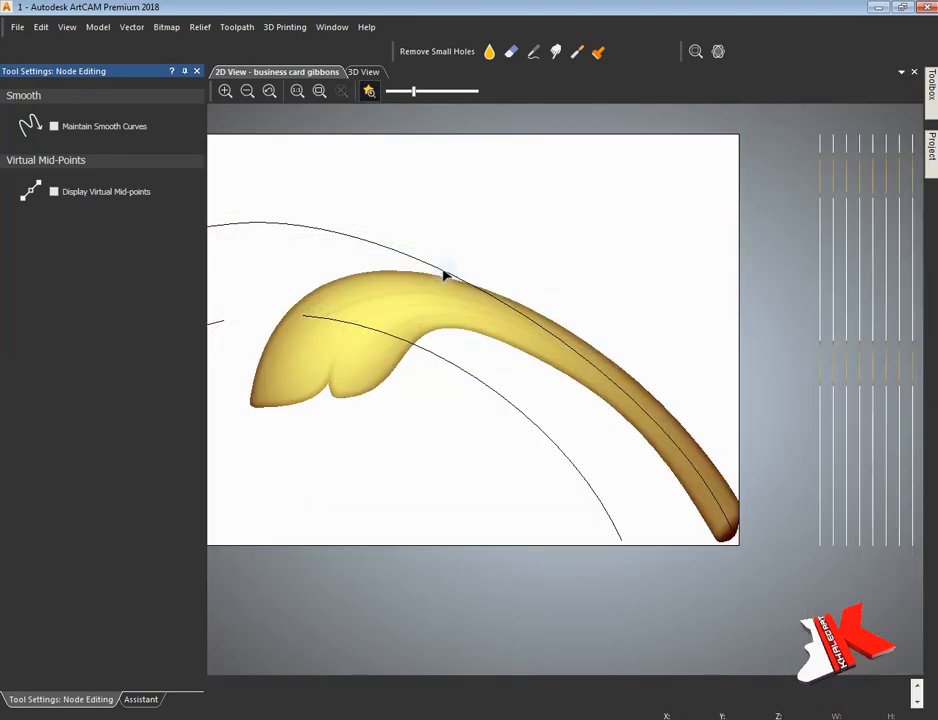
{"action": "left_click", "coordinate": [445, 275]}
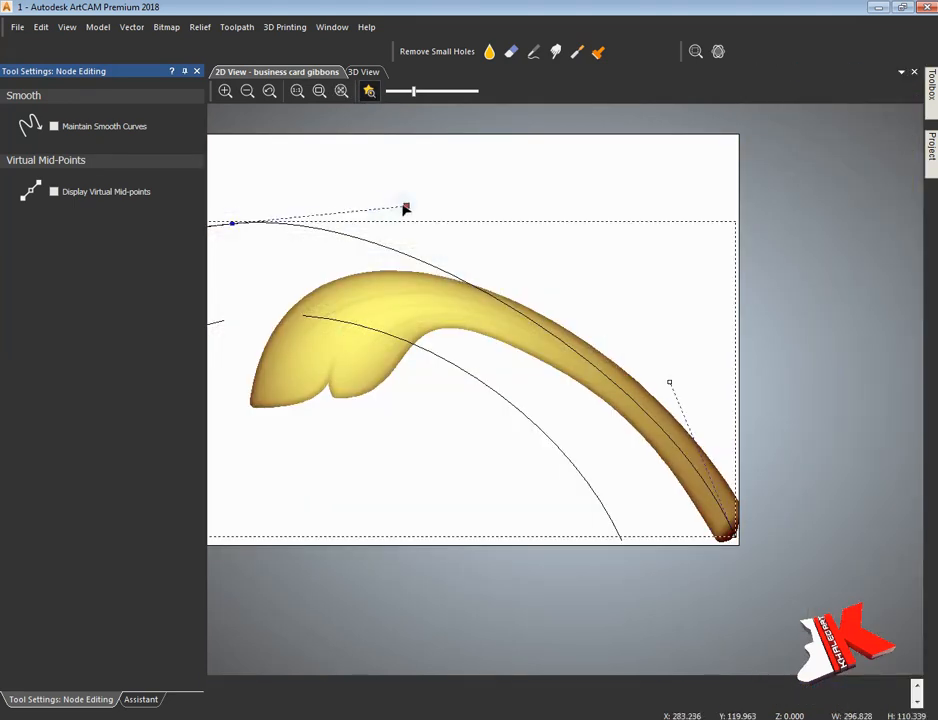
{"action": "left_click", "coordinate": [430, 190]}
{"action": "middle_click_drag", "start_coordinate": [396, 215], "coordinate": [681, 237]}
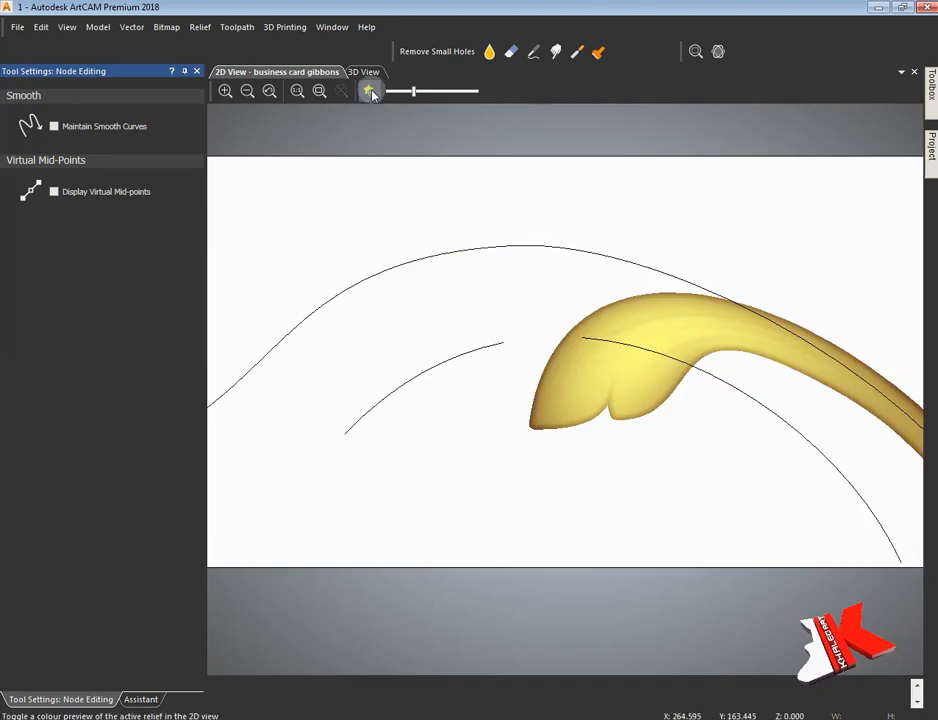
- Switch off the relief preview and break the upper curve with a gap just past the leaf's crown
{"action": "left_click", "coordinate": [372, 92]}
{"action": "scroll", "coordinate": [546, 377], "scroll_direction": "down", "scroll_amount": 2}
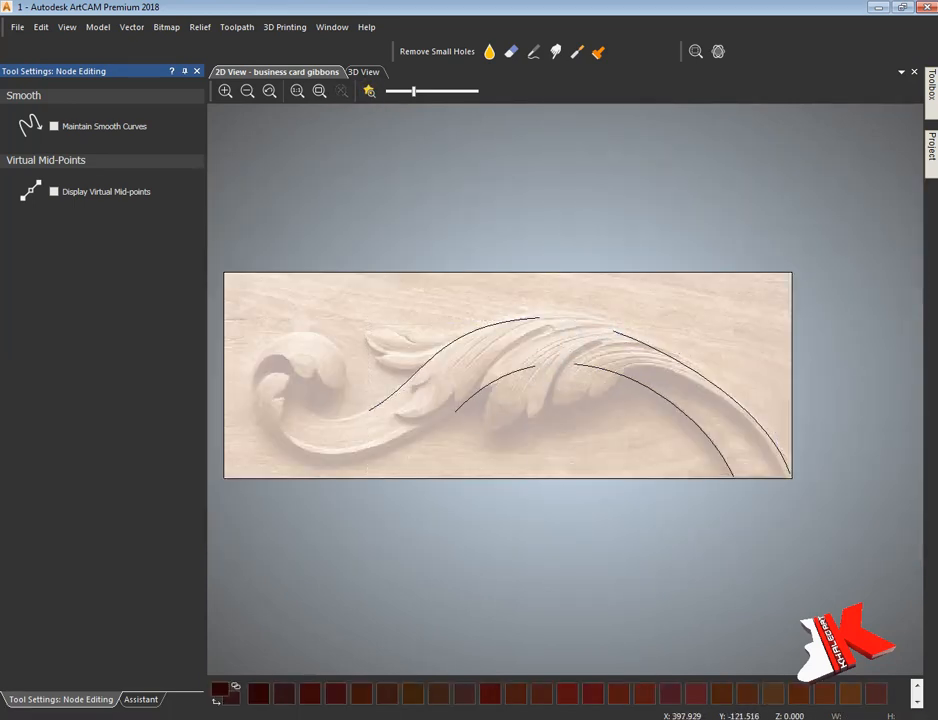
{"action": "scroll", "coordinate": [785, 480], "scroll_direction": "up", "scroll_amount": 2}
{"action": "scroll", "coordinate": [672, 536], "scroll_direction": "down", "scroll_amount": 1}
- Make relief layer 4 active and show relief layers 1, 2 and 3 in the 3D view
{"action": "mouse_move", "coordinate": [931, 148]}
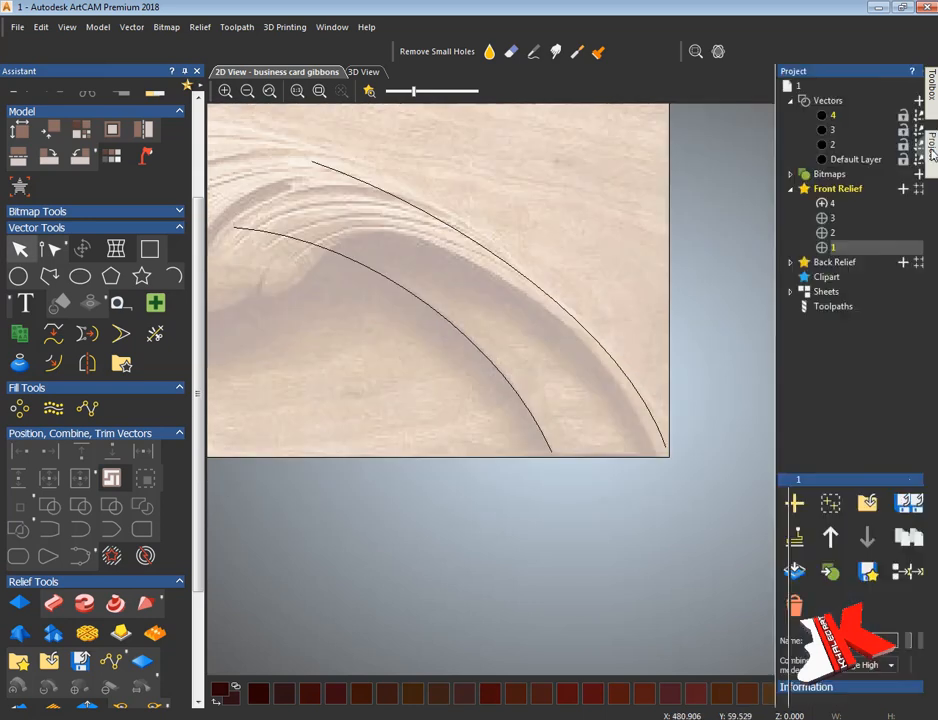
{"action": "left_click", "coordinate": [845, 204]}
{"action": "scroll", "coordinate": [590, 331], "scroll_direction": "up", "scroll_amount": 1}
{"action": "left_click", "coordinate": [366, 74]}
{"action": "mouse_move", "coordinate": [931, 150]}
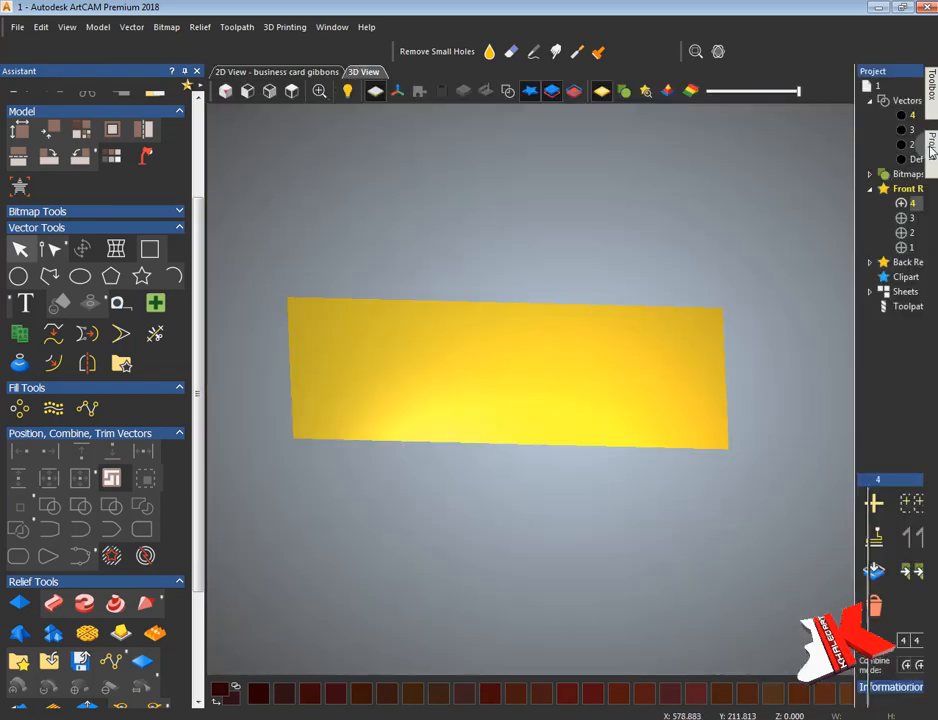
{"action": "left_click", "coordinate": [914, 218]}
{"action": "left_click", "coordinate": [914, 233]}
{"action": "left_click", "coordinate": [914, 246]}
- Examine the leaf relief with the stem curves in 3D and compare it with the carving photo at stronger visibility
{"action": "middle_click_drag", "start_coordinate": [564, 321], "coordinate": [430, 350]}
{"action": "left_click_drag", "start_coordinate": [430, 350], "coordinate": [369, 404]}
{"action": "left_click_drag", "start_coordinate": [436, 420], "coordinate": [447, 394]}
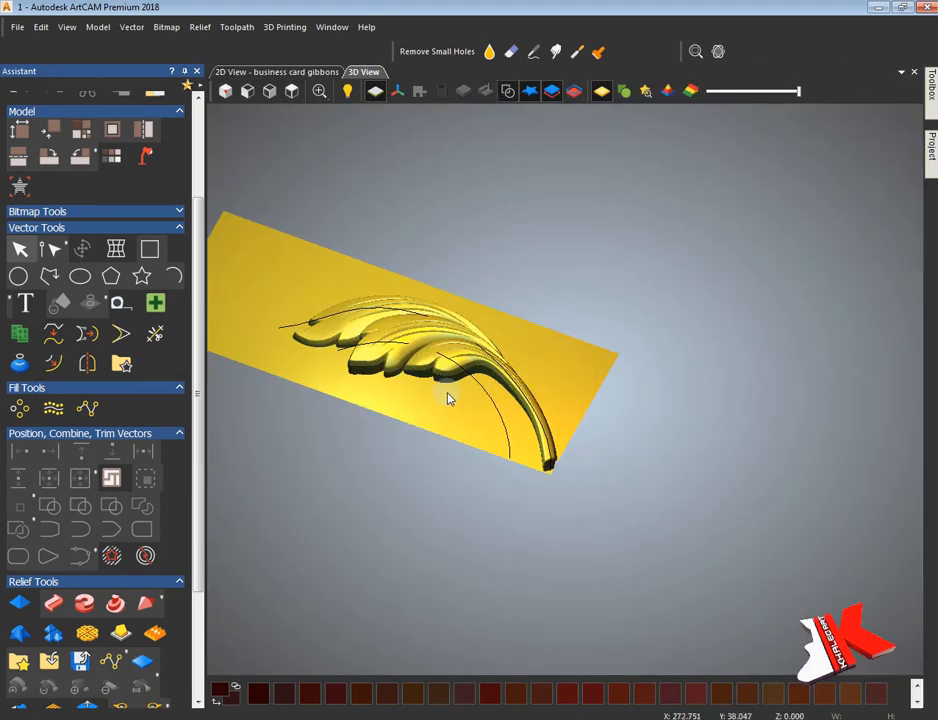
{"action": "scroll", "coordinate": [528, 344], "scroll_direction": "up", "scroll_amount": 3}
{"action": "middle_click_drag", "start_coordinate": [529, 344], "coordinate": [642, 293]}
{"action": "left_click", "coordinate": [295, 74]}
{"action": "left_click_drag", "start_coordinate": [413, 93], "coordinate": [447, 91]}
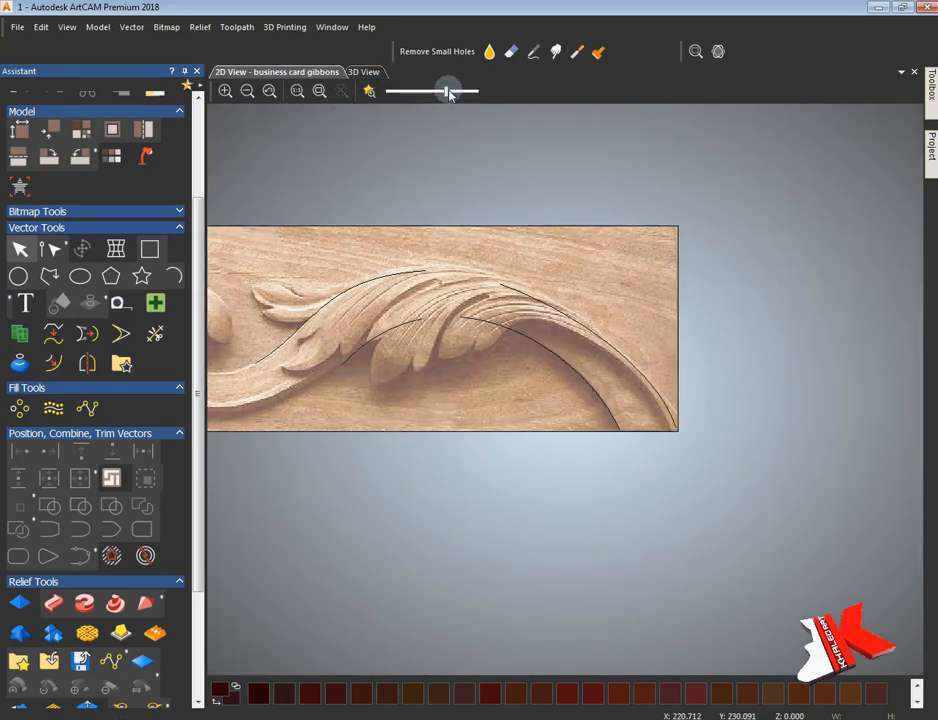
{"action": "middle_click_drag", "start_coordinate": [302, 220], "coordinate": [396, 178]}
{"action": "left_click", "coordinate": [365, 73]}
{"action": "left_click_drag", "start_coordinate": [583, 330], "coordinate": [518, 287]}
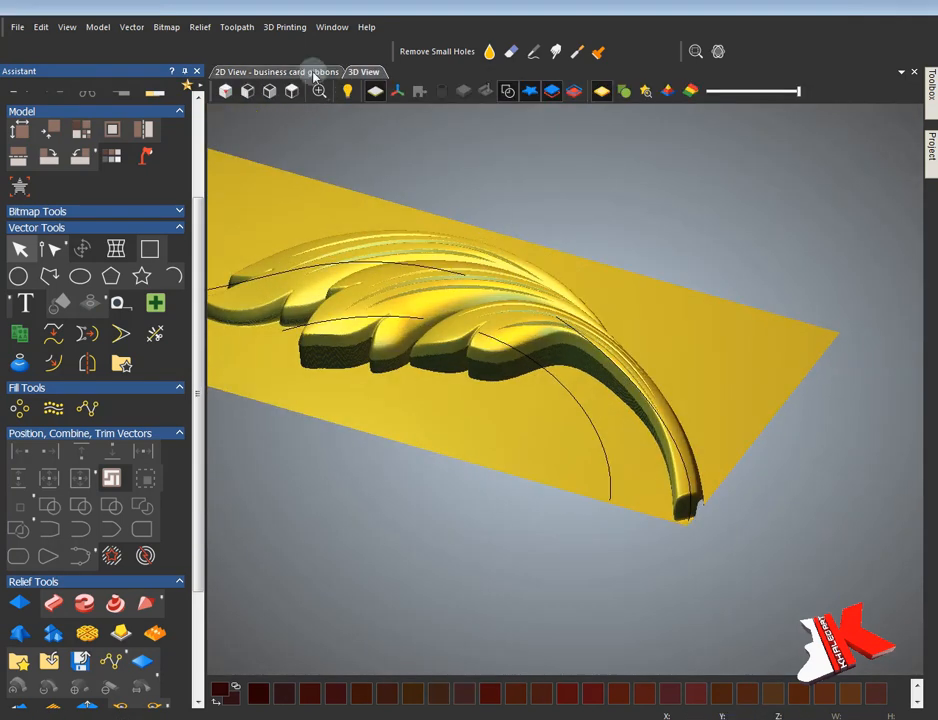
{"action": "left_click", "coordinate": [314, 71]}
- Draw a rectangle about 32 by 11 mm below the lower stem curve, remove its bottom edge and fade the photo again
{"action": "left_click", "coordinate": [150, 250]}
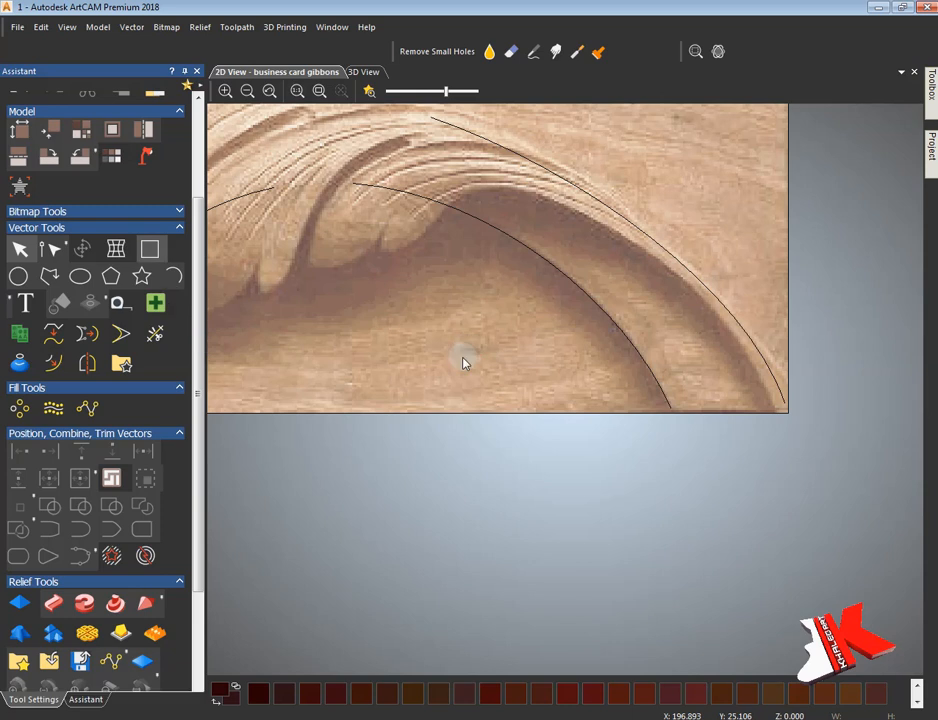
{"action": "left_click_drag", "start_coordinate": [472, 361], "coordinate": [564, 393]}
{"action": "left_click", "coordinate": [167, 421]}
{"action": "key", "text": "n"}
{"action": "left_click_drag", "start_coordinate": [446, 91], "coordinate": [412, 91]}
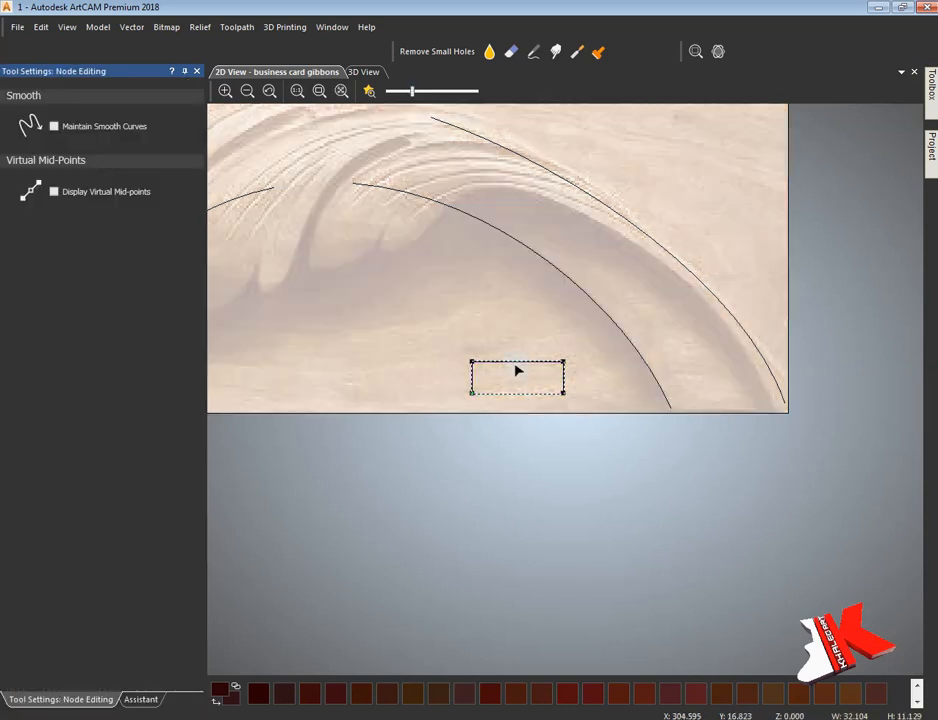
- Round the open profile's two upper corners with 1 mm fillet arcs and bow its top edge inward
{"action": "scroll", "coordinate": [488, 362], "scroll_direction": "up", "scroll_amount": 4}
{"action": "left_click", "coordinate": [141, 700]}
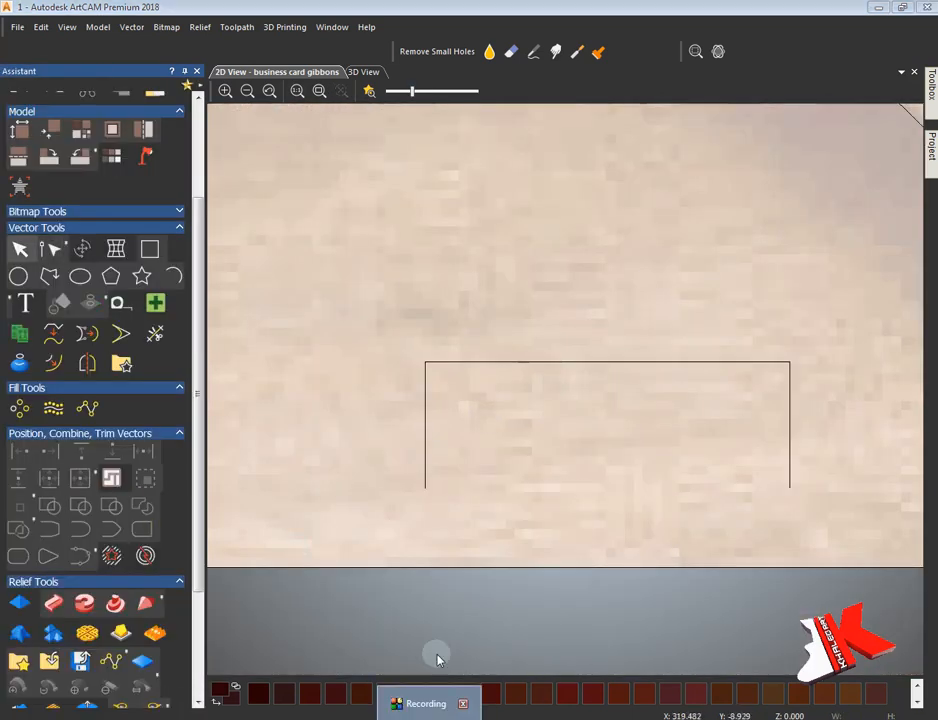
{"action": "left_click", "coordinate": [120, 333]}
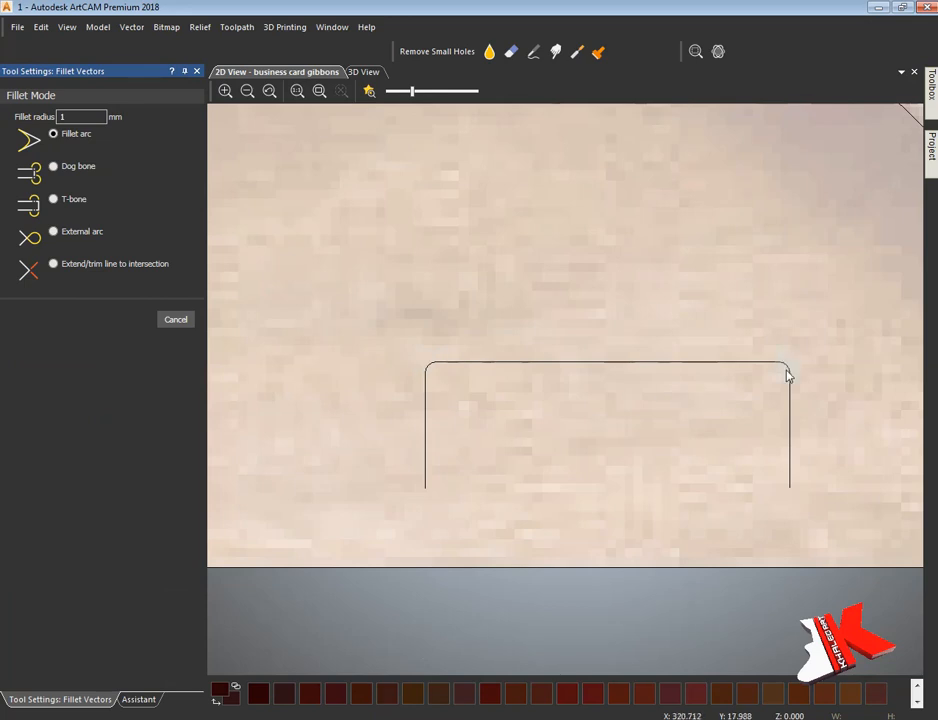
{"action": "scroll", "coordinate": [586, 391], "scroll_direction": "down", "scroll_amount": 4}
{"action": "left_click", "coordinate": [175, 319]}
{"action": "double_click", "coordinate": [577, 384]}
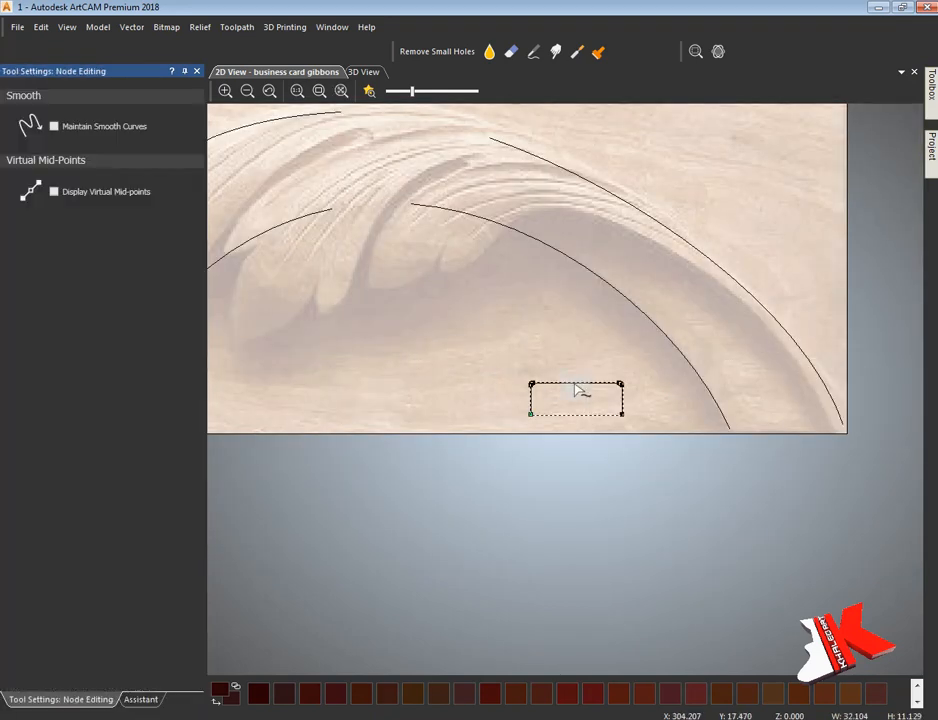
{"action": "key", "text": "F3"}
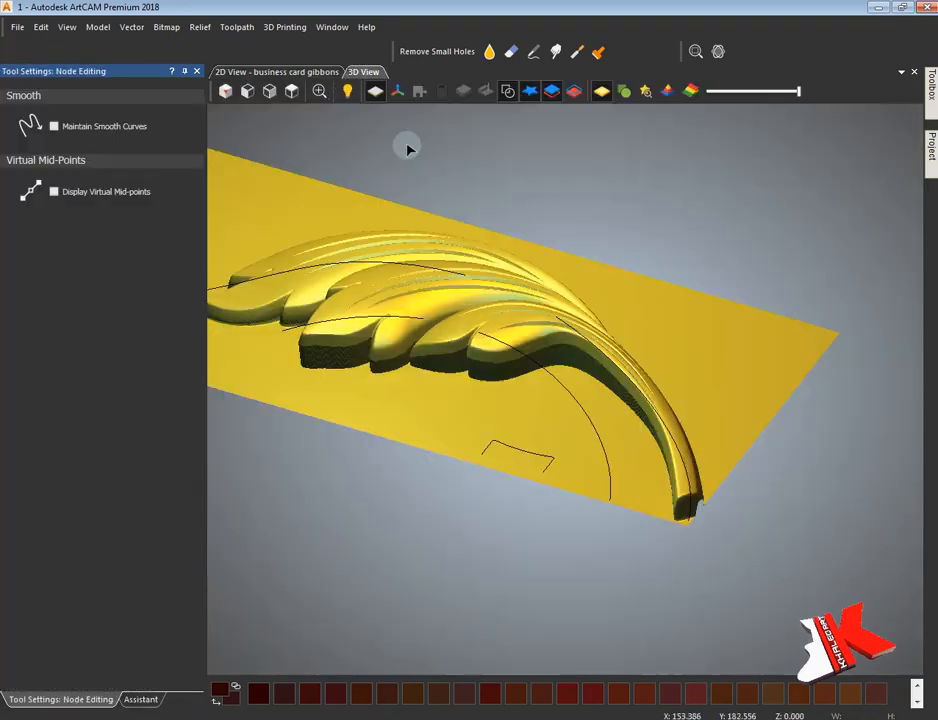
{"action": "left_click", "coordinate": [141, 700]}
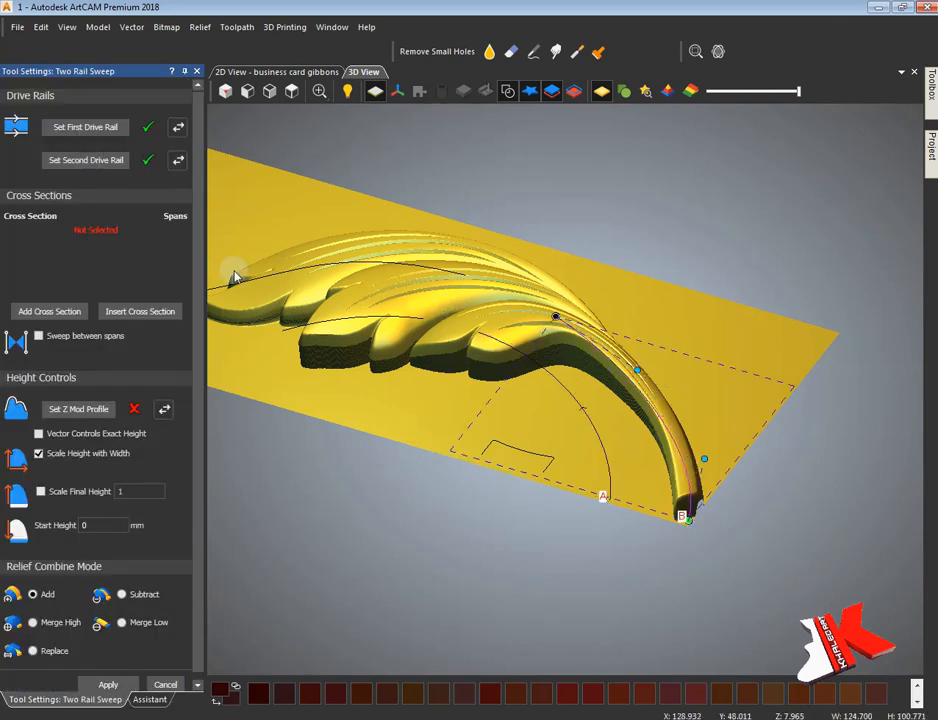
{"action": "left_click", "coordinate": [533, 454]}
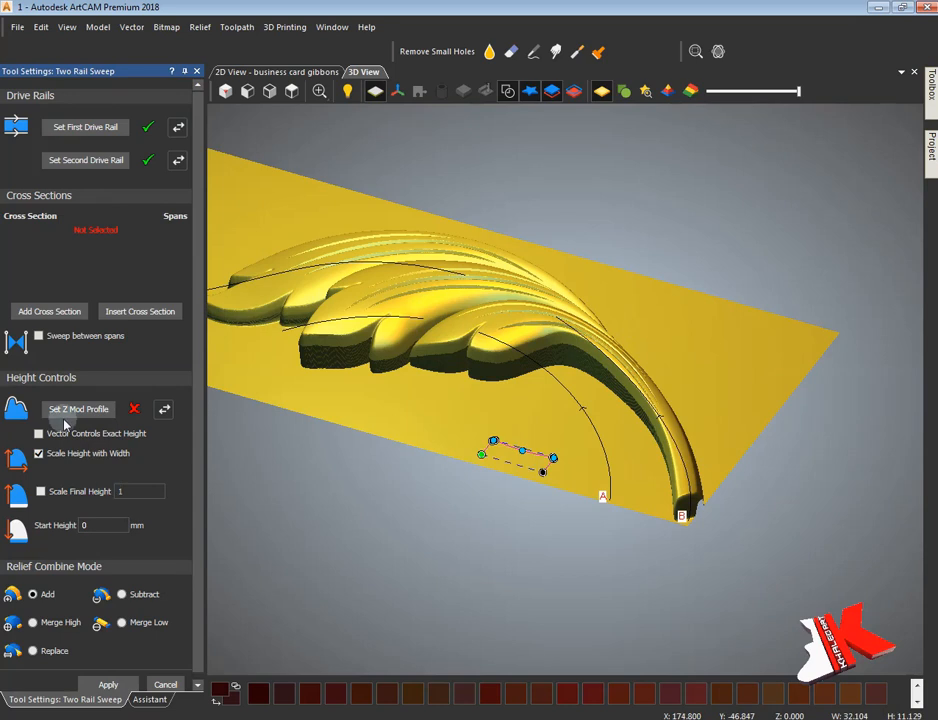
{"action": "left_click", "coordinate": [38, 453]}
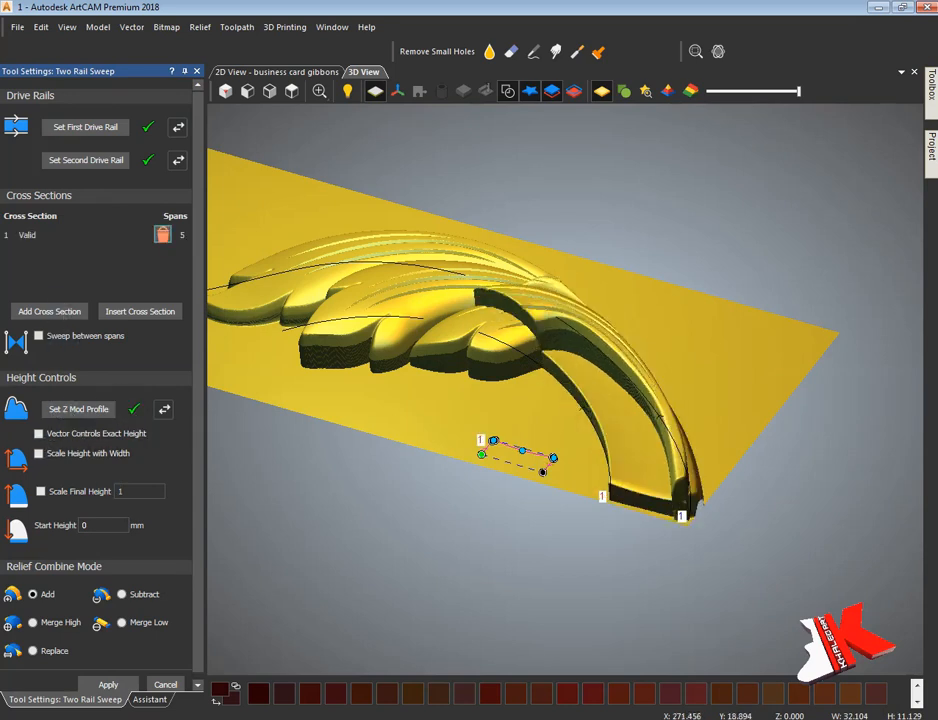
{"action": "left_click_drag", "start_coordinate": [705, 450], "coordinate": [472, 475]}
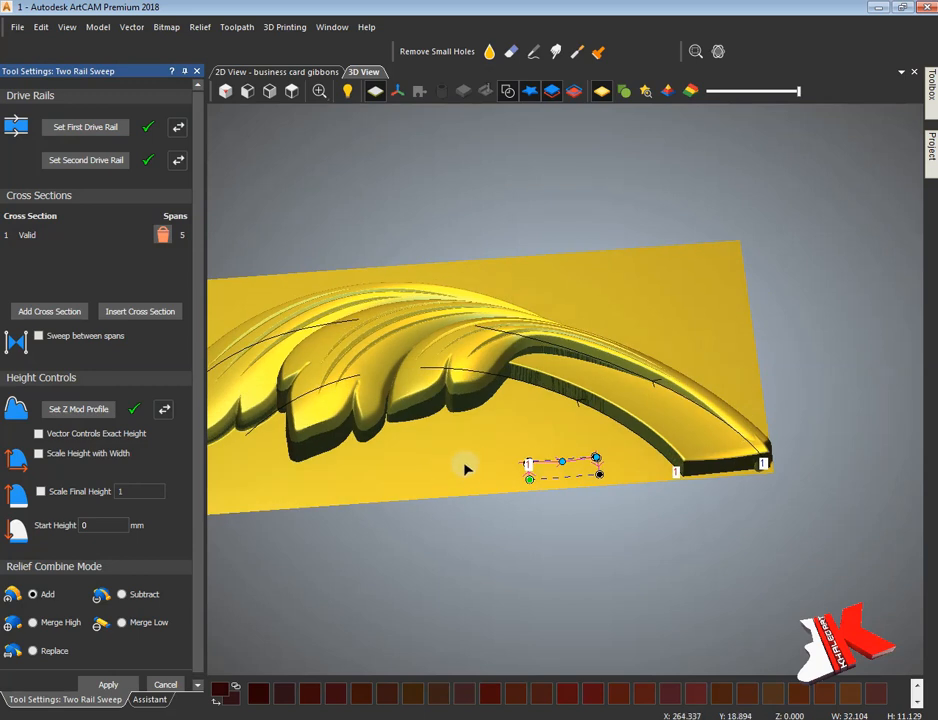
{"action": "left_click", "coordinate": [163, 684]}
- Set up a Two Rail Sweep along the two base-side stem curves with the rounded profile as cross section, without Scale Height with Width
{"action": "left_click_drag", "start_coordinate": [586, 494], "coordinate": [515, 574]}
{"action": "left_click", "coordinate": [515, 574]}
{"action": "left_click", "coordinate": [60, 605]}
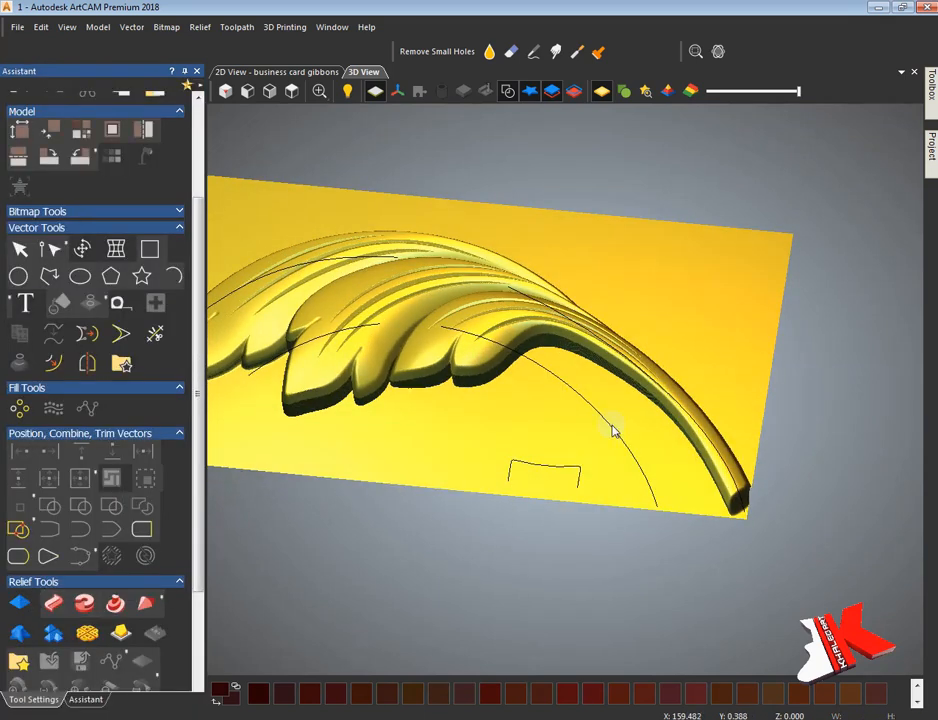
{"action": "left_click", "coordinate": [614, 430]}
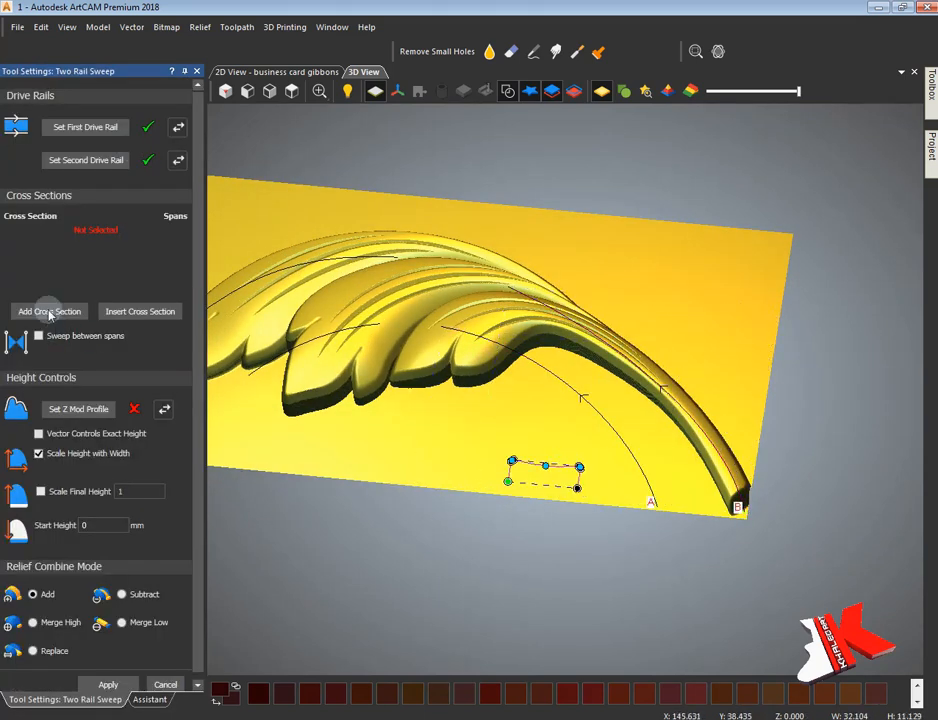
{"action": "left_click", "coordinate": [39, 454]}
- Raise the rounded profile's left upper corner and lower its right one against the sweep preview, and leave the sweep unapplied
{"action": "middle_click_drag", "start_coordinate": [571, 398], "coordinate": [561, 352]}
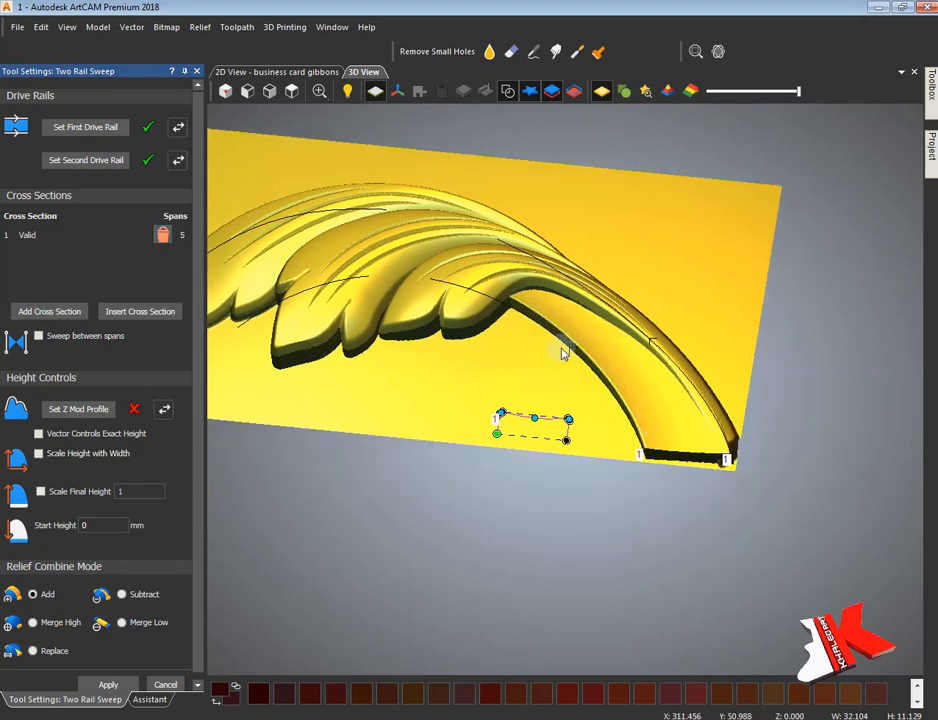
{"action": "scroll", "coordinate": [561, 352], "scroll_direction": "up", "scroll_amount": 3}
{"action": "left_click", "coordinate": [509, 412]}
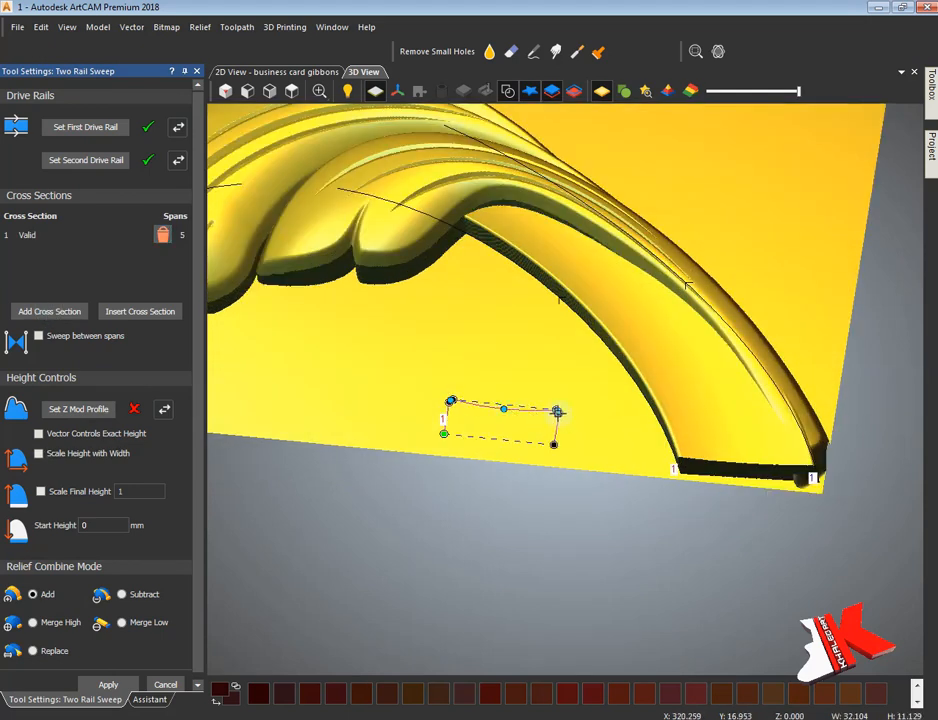
{"action": "scroll", "coordinate": [557, 415], "scroll_direction": "up", "scroll_amount": 5}
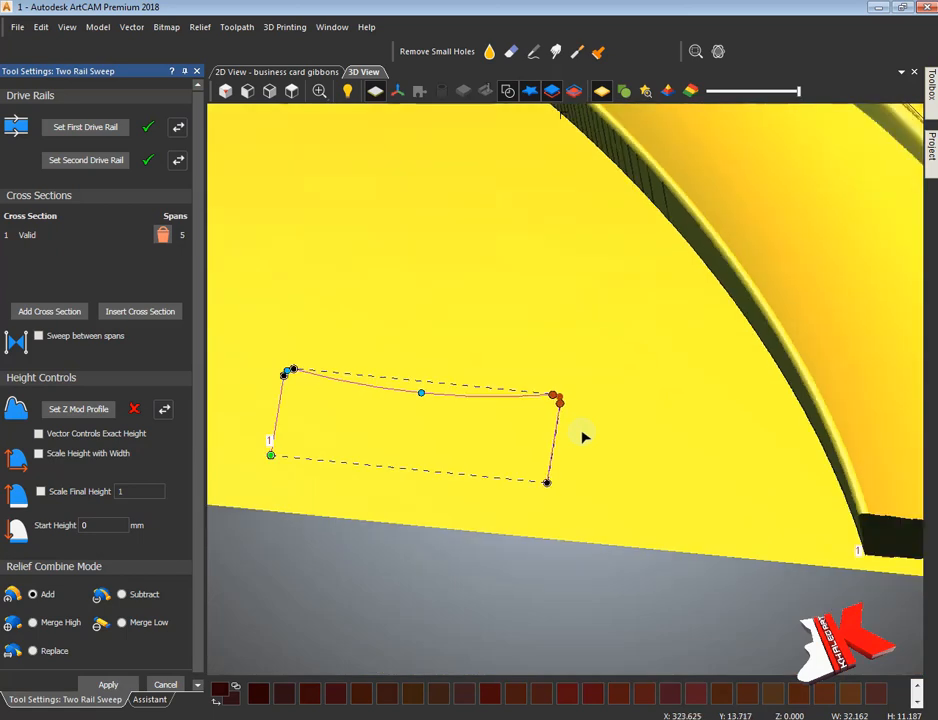
{"action": "scroll", "coordinate": [590, 436], "scroll_direction": "down", "scroll_amount": 5}
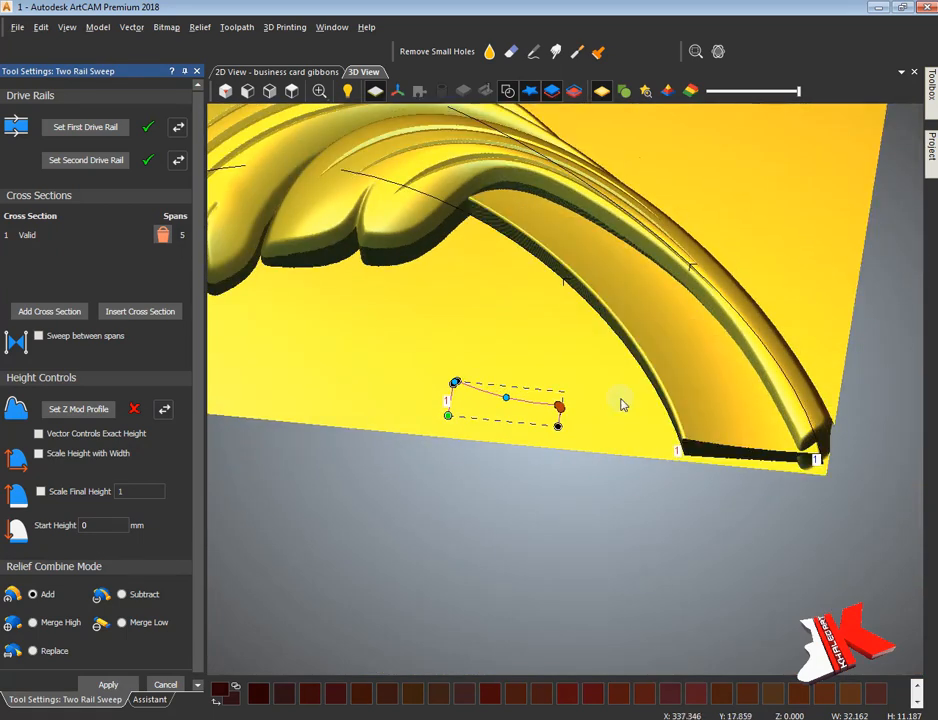
{"action": "left_click_drag", "start_coordinate": [621, 404], "coordinate": [632, 239]}
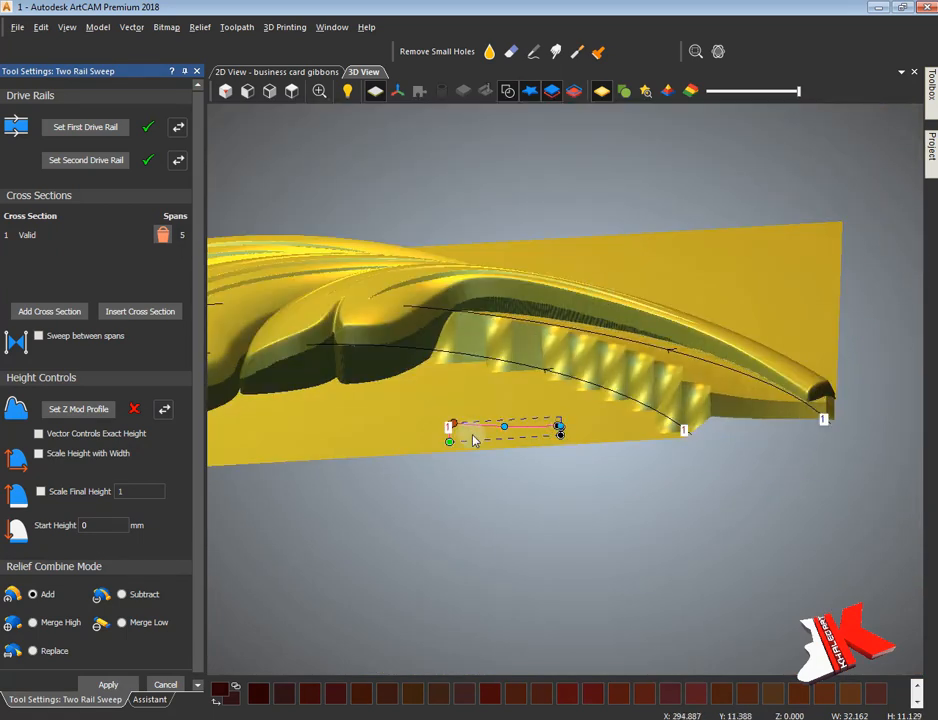
{"action": "left_click", "coordinate": [168, 685]}
- Copy the sloped profile just above the original, raise the copy's right upper corner and lower its left one
{"action": "left_click", "coordinate": [300, 72]}
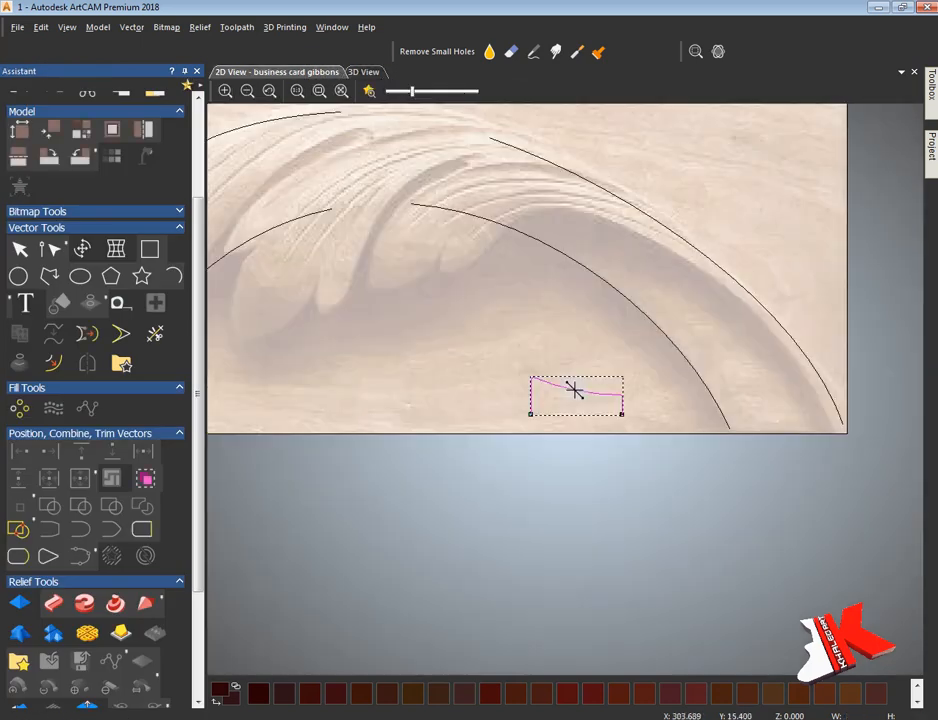
{"action": "left_click_drag", "start_coordinate": [540, 343], "coordinate": [540, 342], "text": "ctrl"}
{"action": "key", "text": "n"}
{"action": "left_click", "coordinate": [586, 347]}
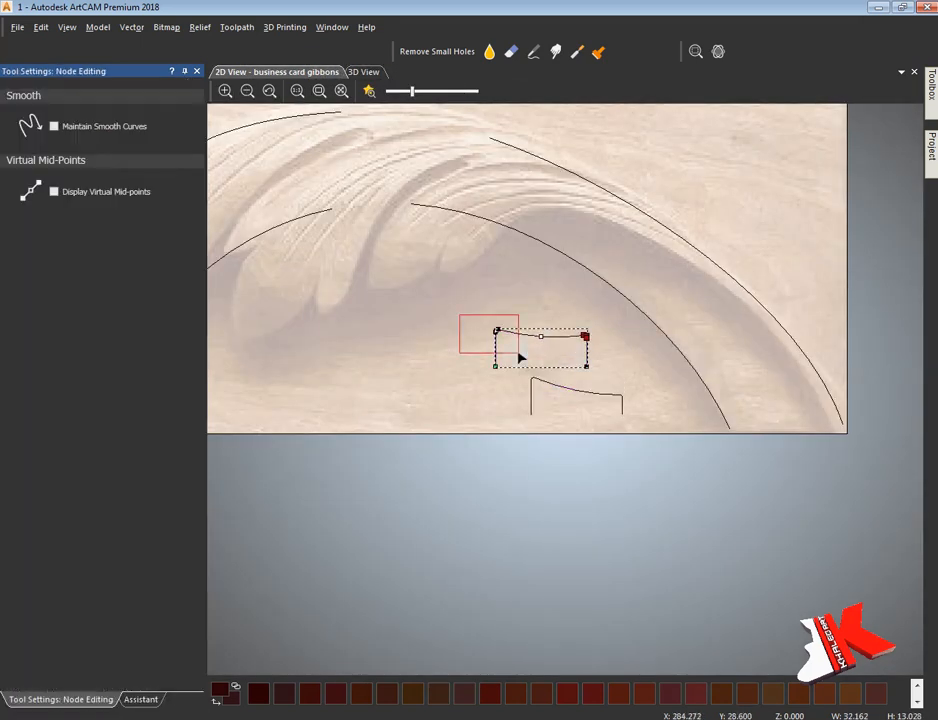
{"action": "key", "text": "F3"}
{"action": "left_click", "coordinate": [145, 698]}
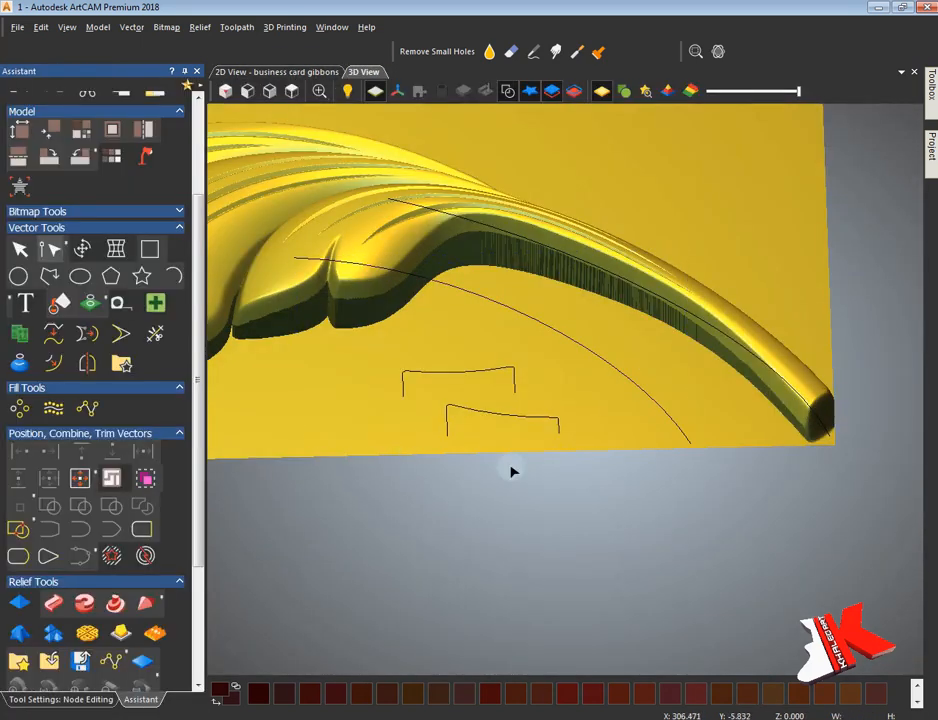
- Set up a Two Rail Sweep with both profiles as cross sections and raise the second profile's right upper corner to about 15 mm
{"action": "left_click", "coordinate": [50, 603]}
{"action": "left_click", "coordinate": [760, 362]}
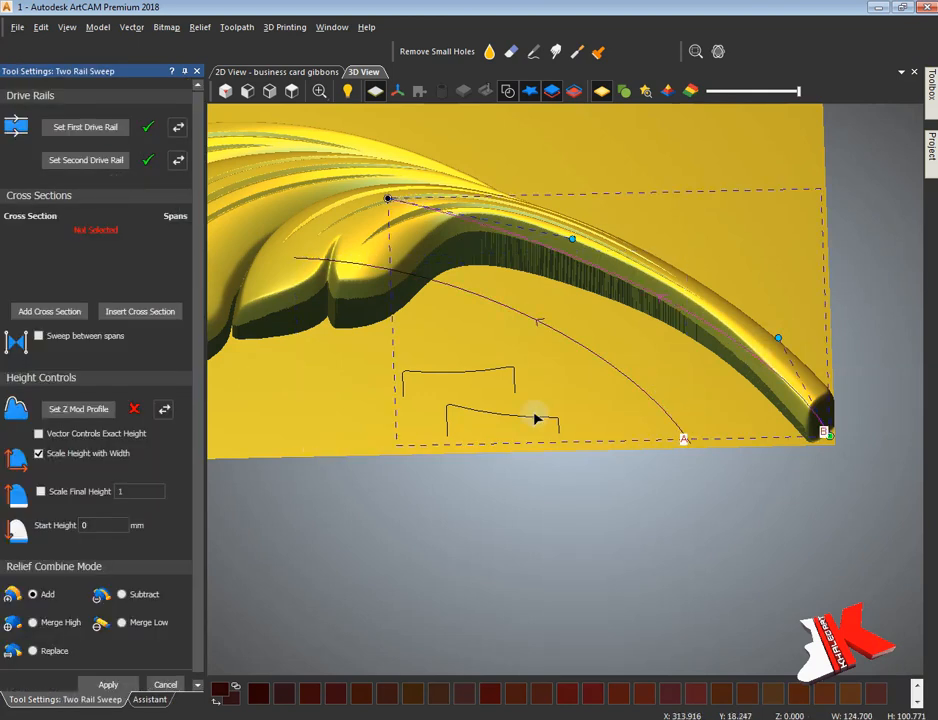
{"action": "left_click", "coordinate": [57, 311]}
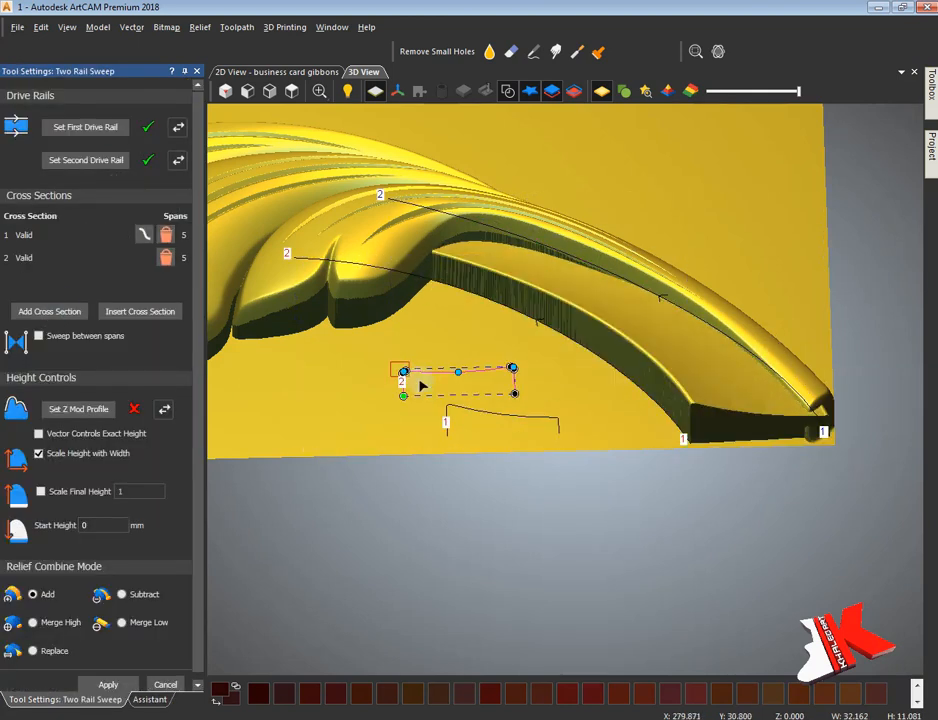
{"action": "key", "text": "Up"}
{"action": "key", "text": "Up"}
{"action": "key", "text": "Up"}
{"action": "key", "text": "Up"}
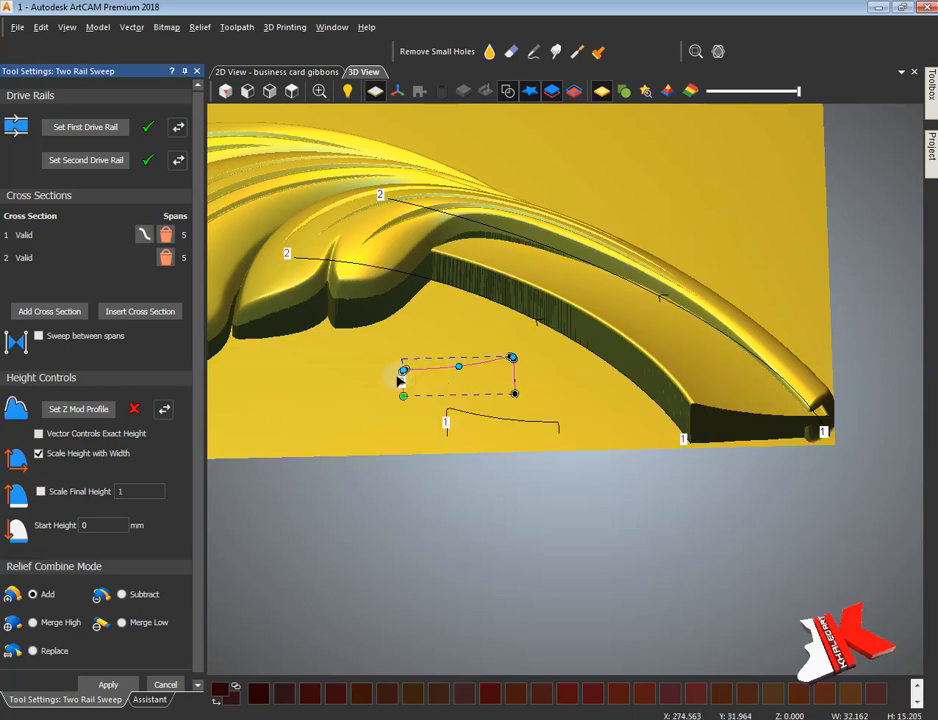
- Try reversing the direction of both drive rails
{"action": "left_click", "coordinate": [178, 127]}
{"action": "left_click", "coordinate": [179, 160]}
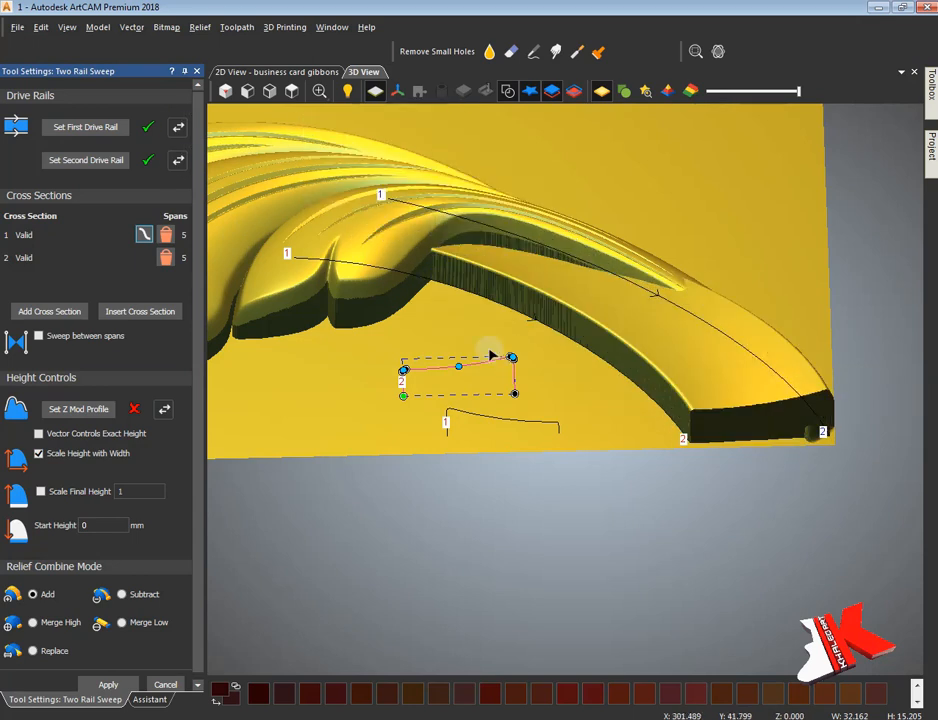
{"action": "left_click", "coordinate": [184, 128]}
{"action": "left_click", "coordinate": [179, 160]}
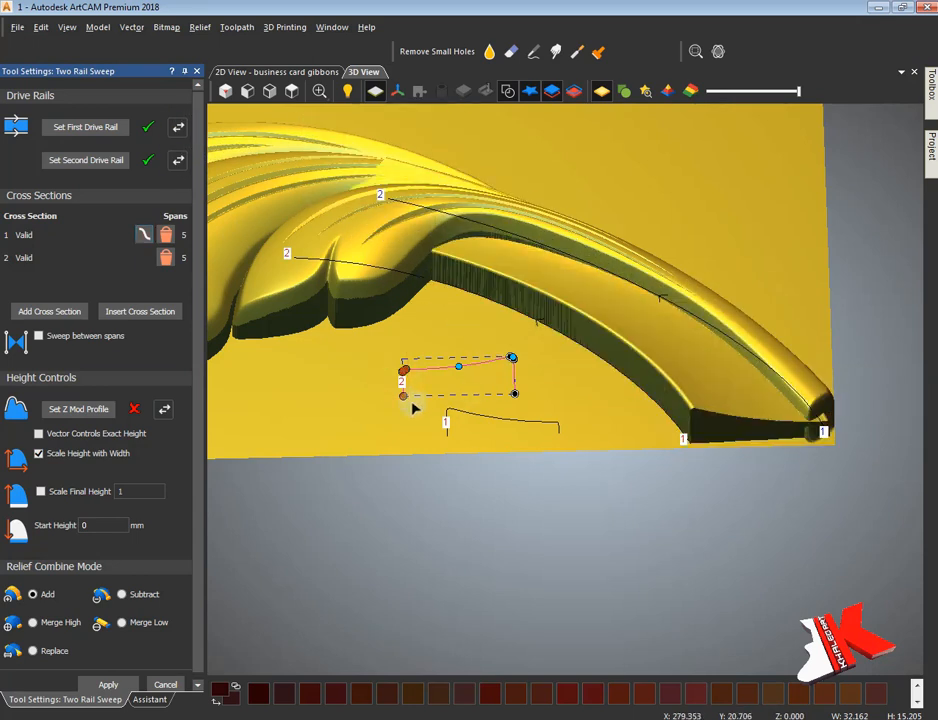
- Flip the second profile horizontally and pull its lower left end outward to a width of about 34 mm
{"action": "left_click_drag", "start_coordinate": [405, 400], "coordinate": [492, 365]}
{"action": "left_click", "coordinate": [559, 375]}
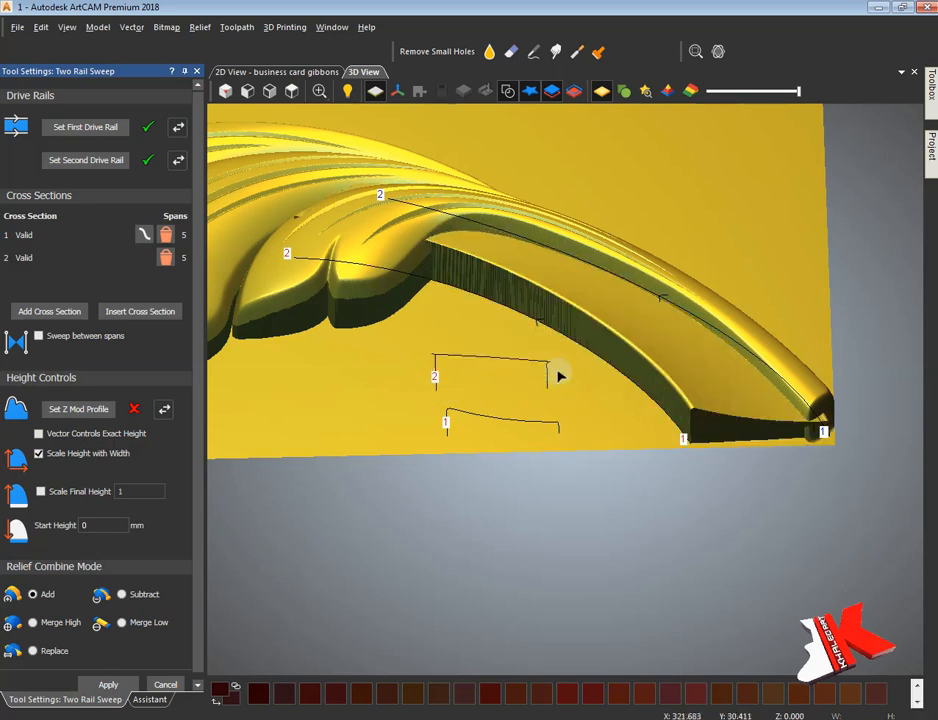
{"action": "left_click_drag", "start_coordinate": [559, 375], "coordinate": [461, 355]}
{"action": "scroll", "coordinate": [461, 355], "scroll_direction": "up", "scroll_amount": 6}
{"action": "left_click", "coordinate": [445, 450]}
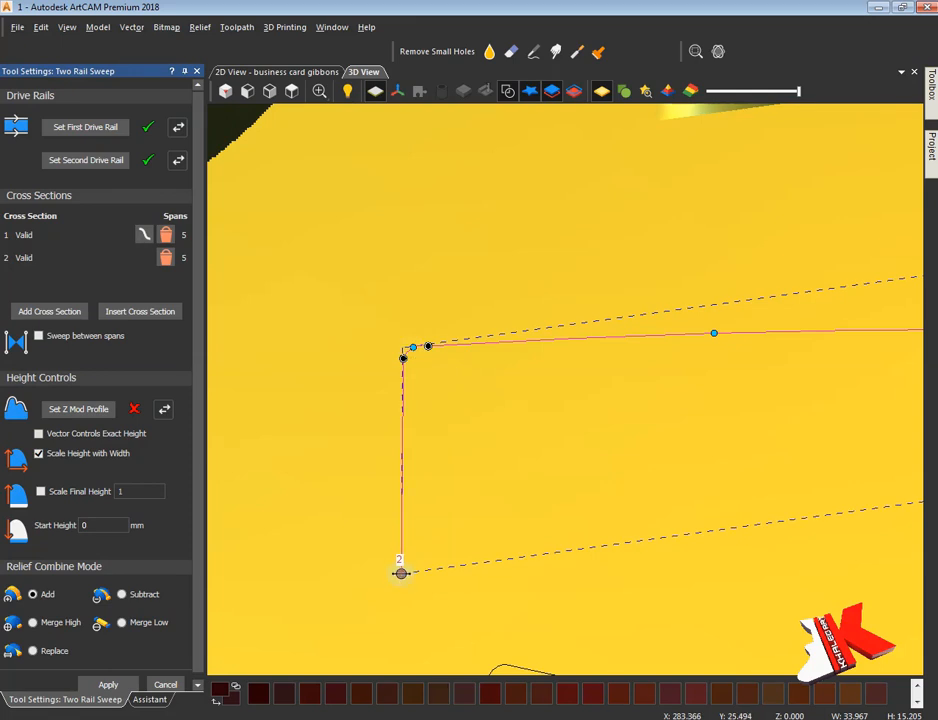
- Bow the second profile's top edge inward and push its right leg outward to a width of about 37 mm
{"action": "scroll", "coordinate": [401, 574], "scroll_direction": "down", "scroll_amount": 4}
{"action": "left_click_drag", "start_coordinate": [741, 450], "coordinate": [567, 482]}
{"action": "left_click_drag", "start_coordinate": [651, 385], "coordinate": [646, 400]}
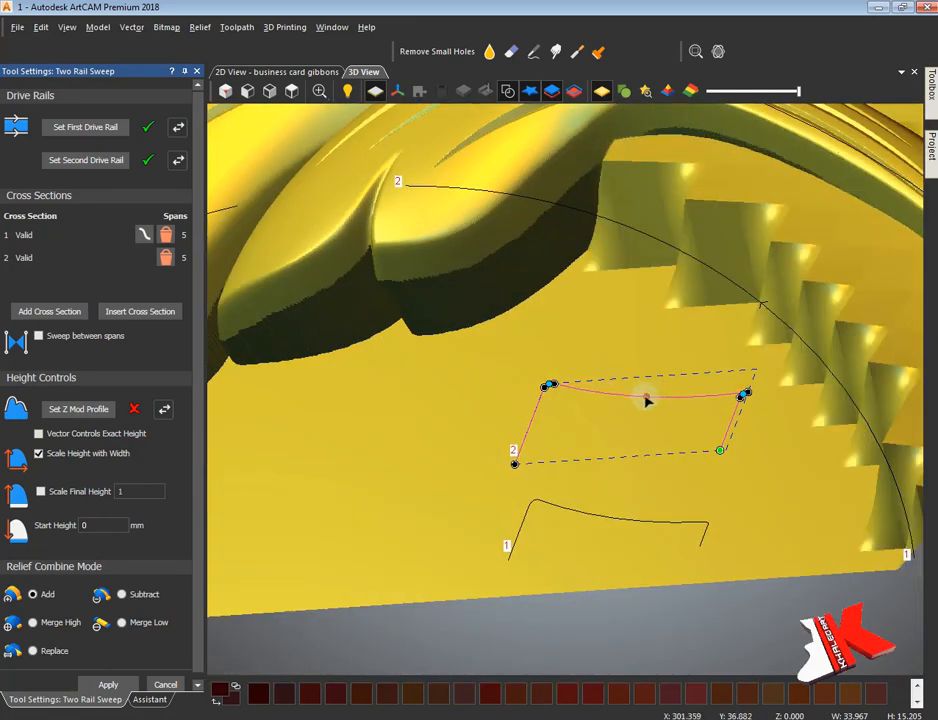
{"action": "scroll", "coordinate": [741, 390], "scroll_direction": "up", "scroll_amount": 4}
{"action": "left_click_drag", "start_coordinate": [683, 526], "coordinate": [733, 530]}
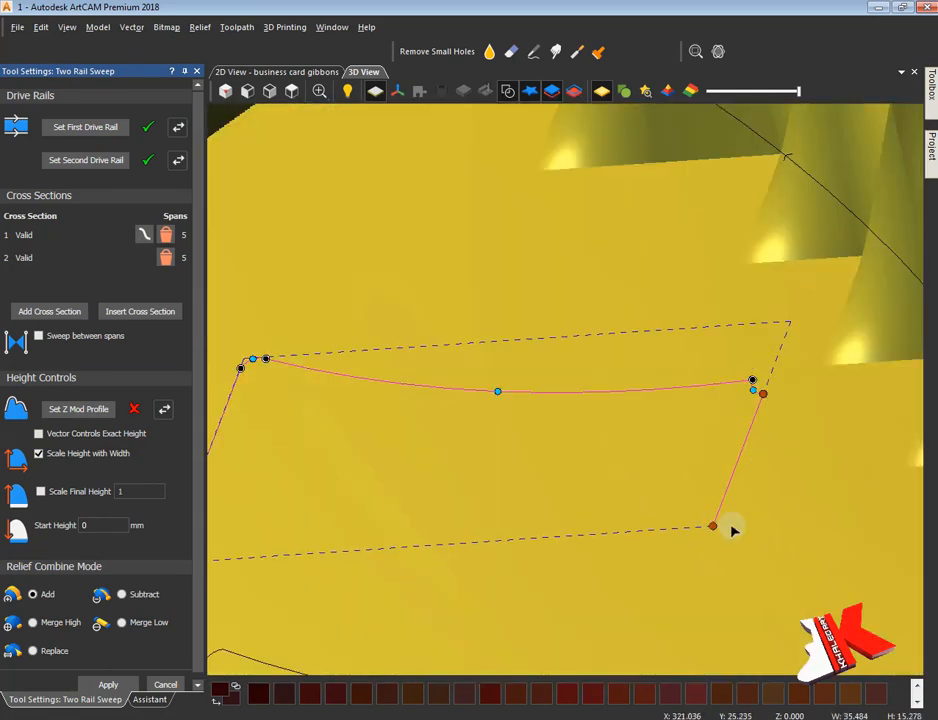
{"action": "scroll", "coordinate": [758, 393], "scroll_direction": "down", "scroll_amount": 5}
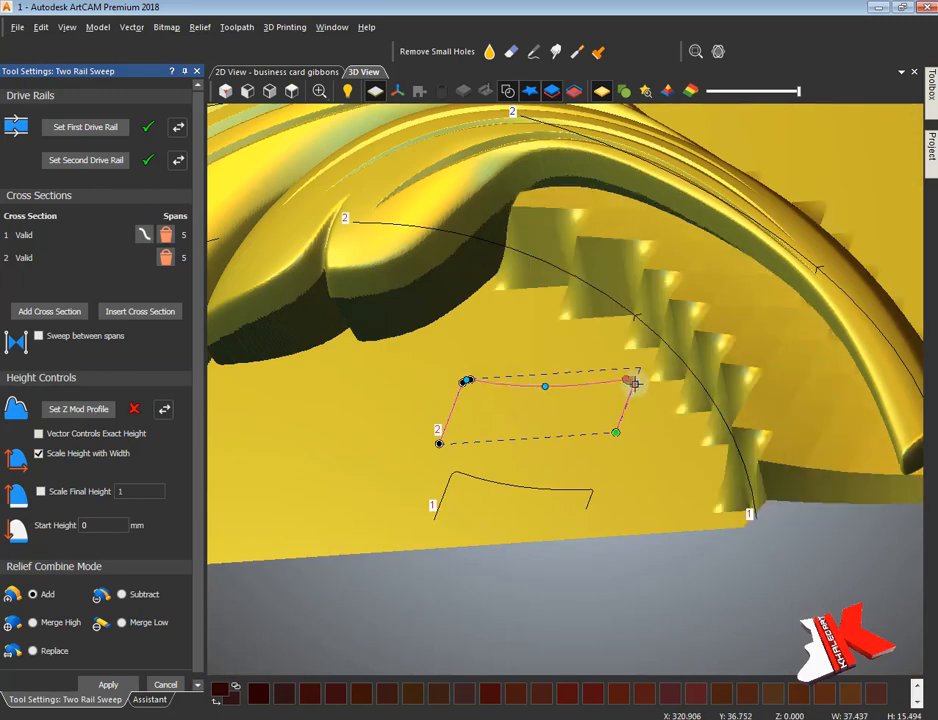
- Shift the first profile's right upper corner slightly inward and apply the Two Rail Sweep in Add mode
{"action": "left_click", "coordinate": [590, 497]}
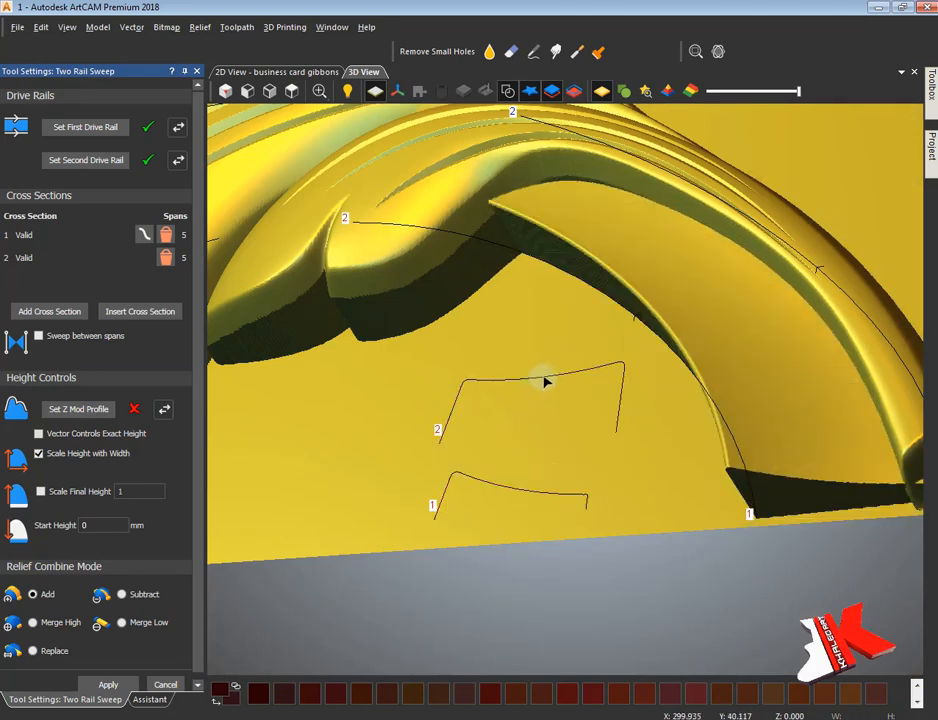
{"action": "left_click_drag", "start_coordinate": [541, 377], "coordinate": [229, 427]}
{"action": "left_click", "coordinate": [106, 686]}
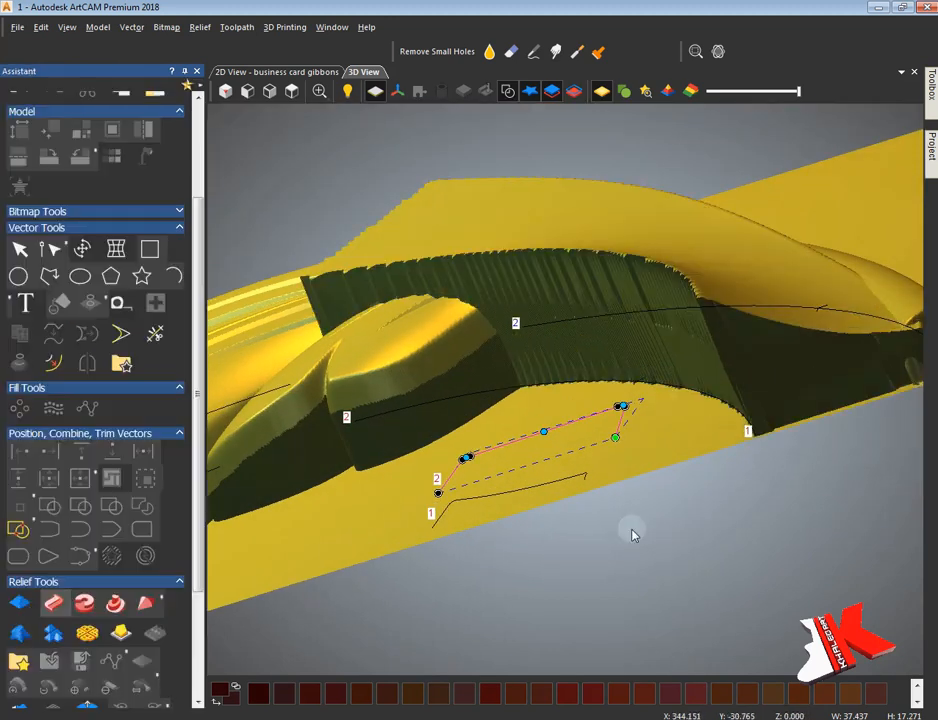
- Examine the swept stem and leaf in 3D from several sides, with the vectors hidden and the carving photo's colours applied
{"action": "scroll", "coordinate": [633, 535], "scroll_direction": "down", "scroll_amount": 4}
{"action": "left_click_drag", "start_coordinate": [625, 613], "coordinate": [690, 638]}
{"action": "left_click", "coordinate": [624, 91]}
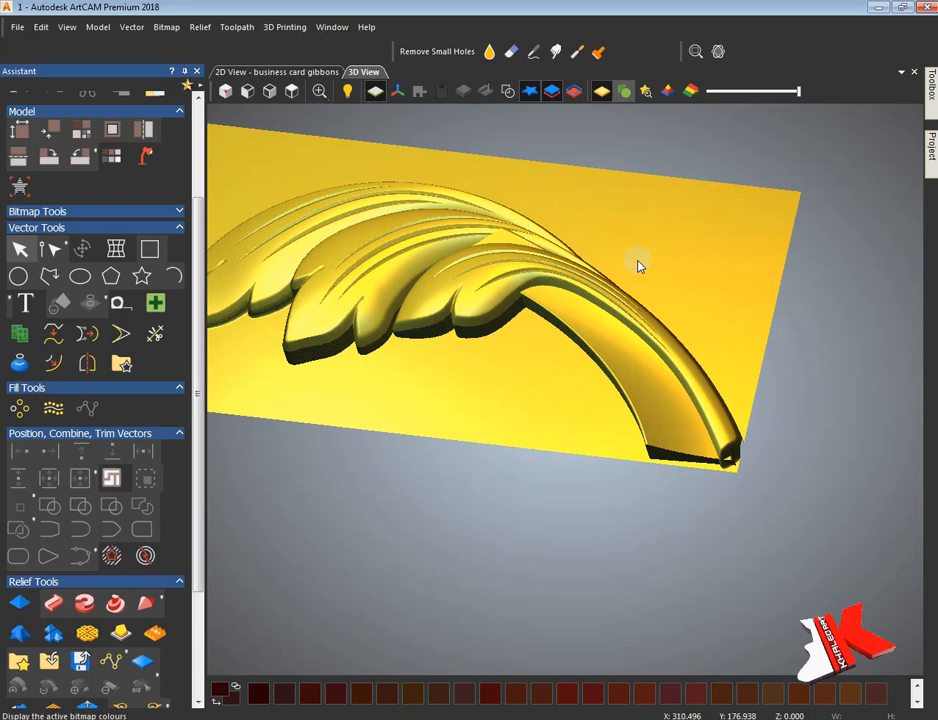
{"action": "left_click_drag", "start_coordinate": [639, 264], "coordinate": [706, 545]}
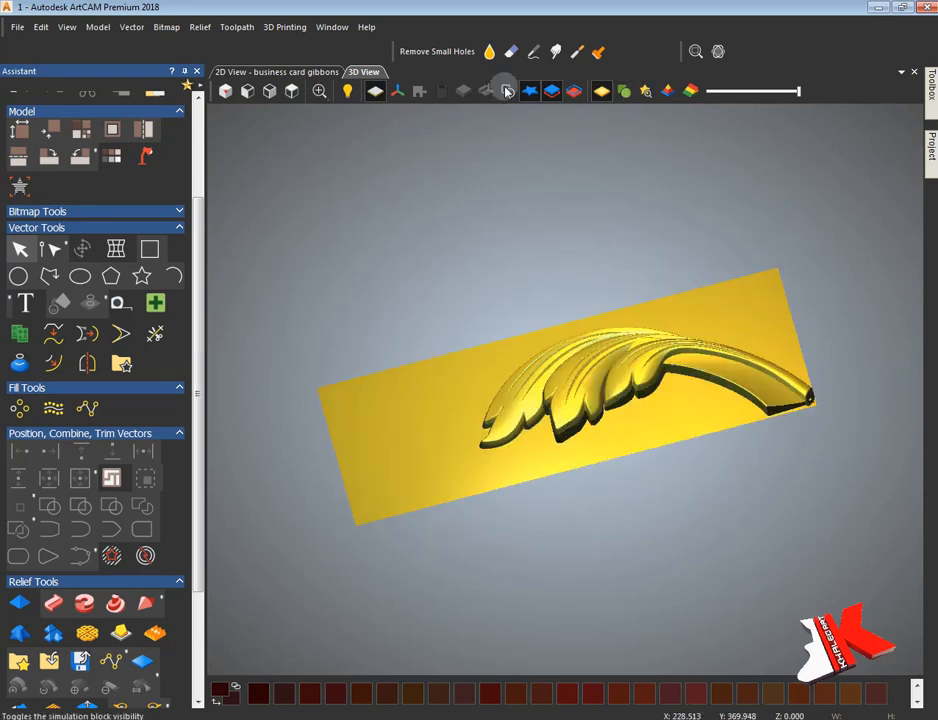
{"action": "left_click_drag", "start_coordinate": [589, 304], "coordinate": [701, 452]}
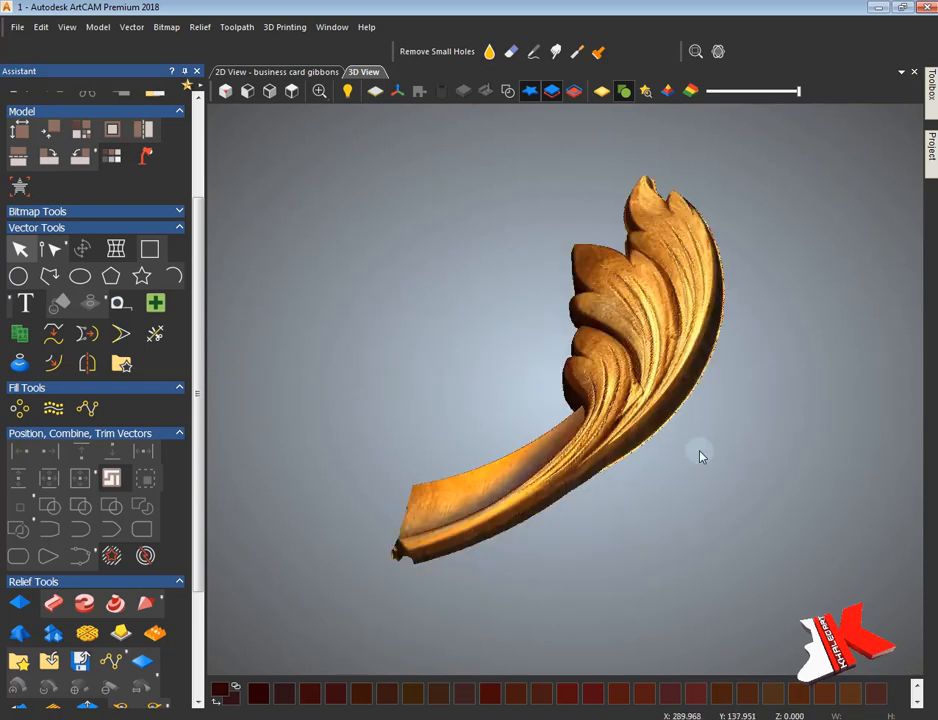
{"action": "scroll", "coordinate": [773, 440], "scroll_direction": "up", "scroll_amount": 5}
{"action": "scroll", "coordinate": [576, 490], "scroll_direction": "down", "scroll_amount": 5}
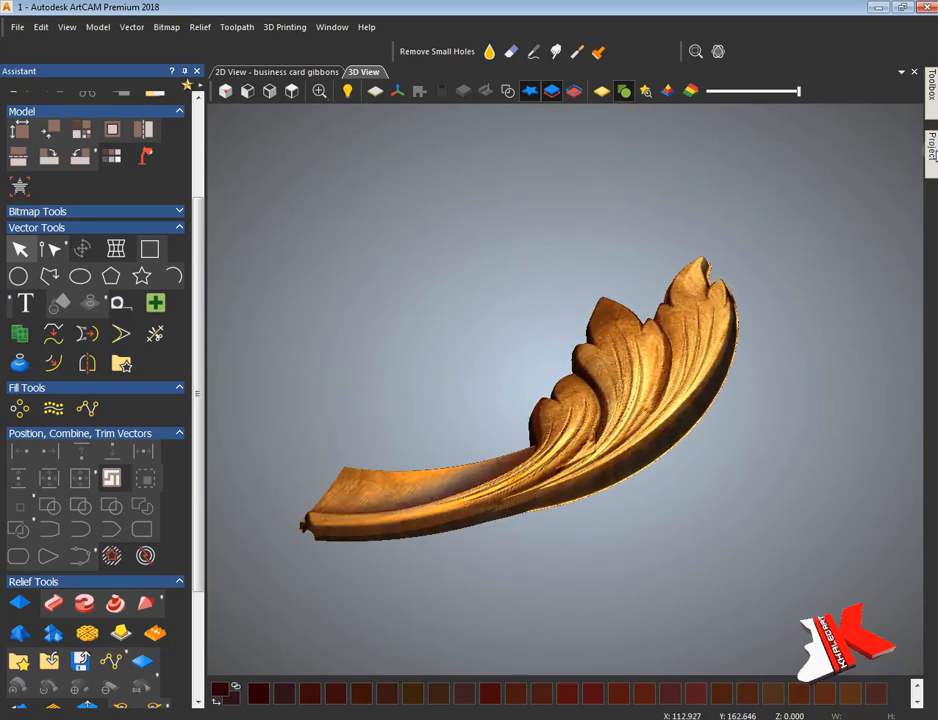
{"action": "left_click", "coordinate": [296, 72]}
{"action": "left_click", "coordinate": [366, 73]}
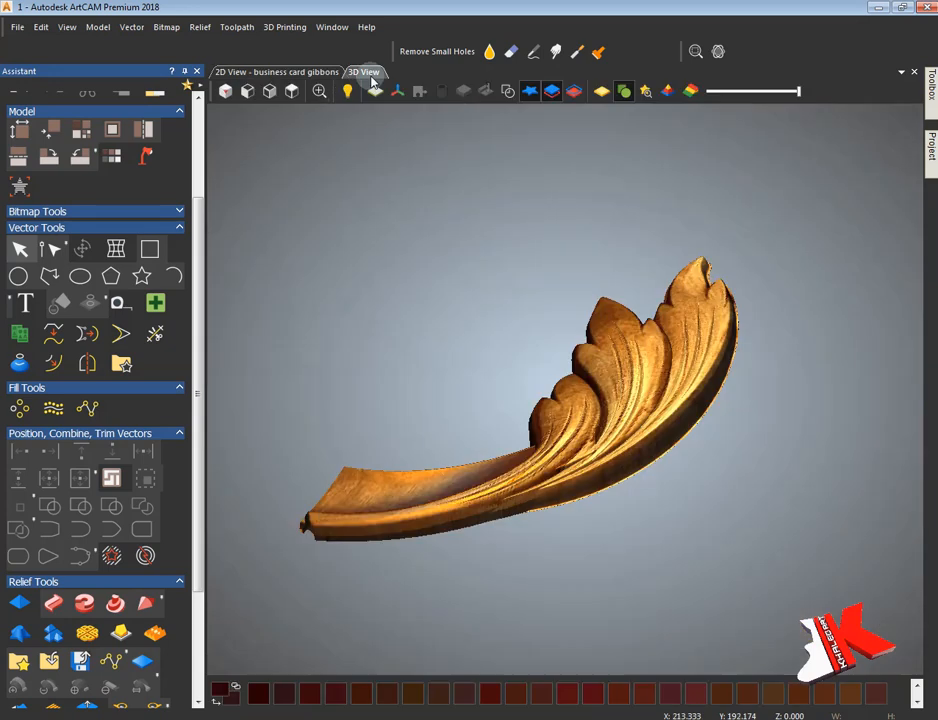
- Draw a closed polyline about 132 by 50 mm around the stray sweep patch overlapping the leaf, in plain relief seen from above
{"action": "left_click", "coordinate": [291, 91]}
{"action": "left_click", "coordinate": [602, 95]}
{"action": "scroll", "coordinate": [705, 397], "scroll_direction": "up", "scroll_amount": 5}
{"action": "middle_click_drag", "start_coordinate": [697, 398], "coordinate": [607, 335]}
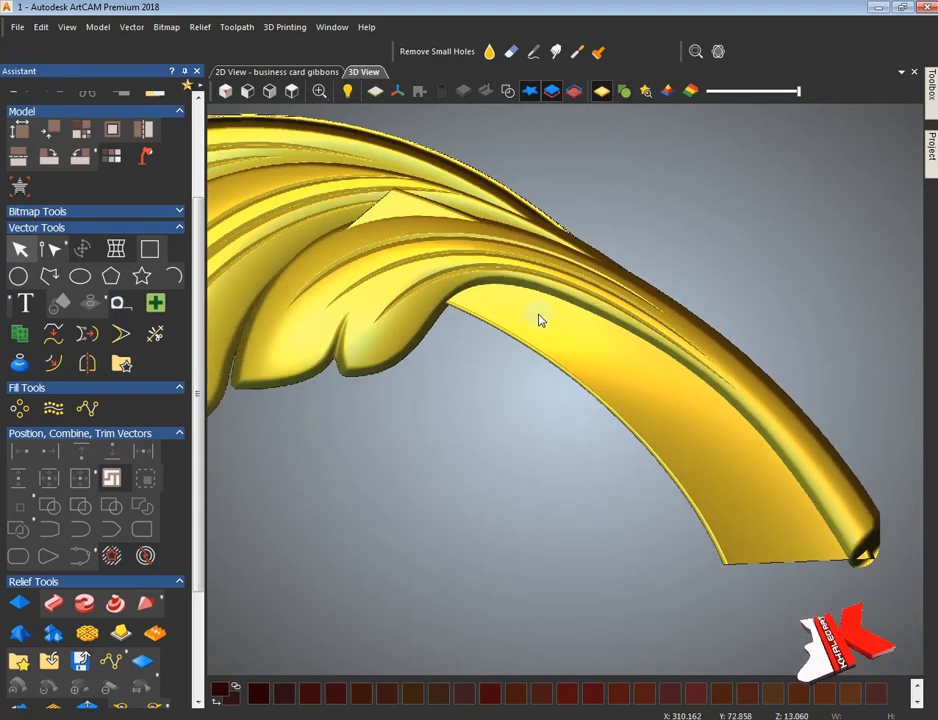
{"action": "mouse_move", "coordinate": [933, 157]}
{"action": "left_click", "coordinate": [48, 276]}
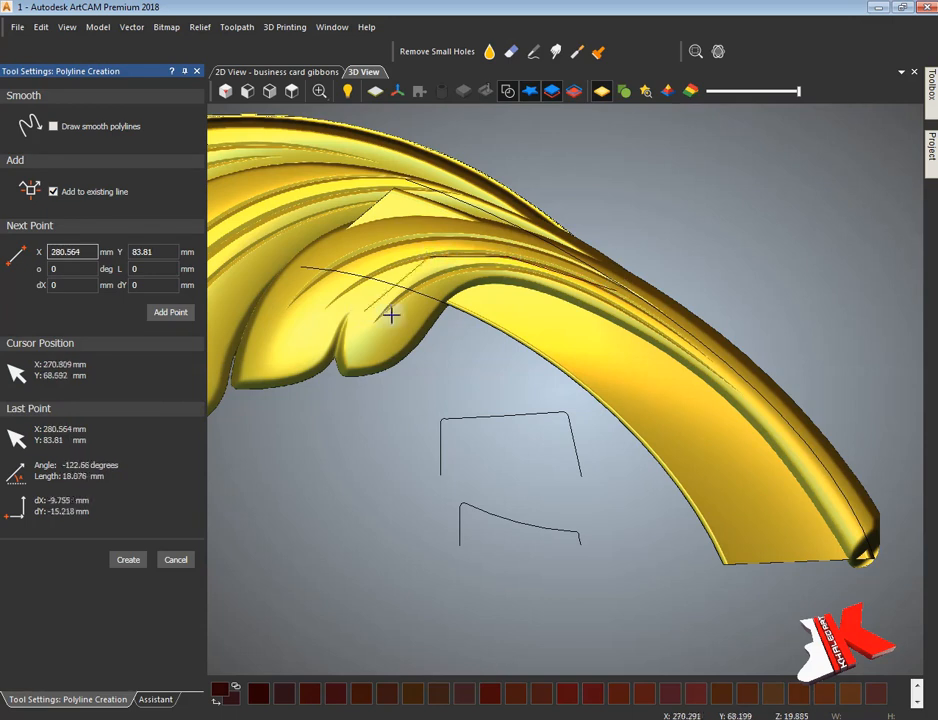
{"action": "left_click", "coordinate": [727, 284]}
{"action": "key", "text": "Tab"}
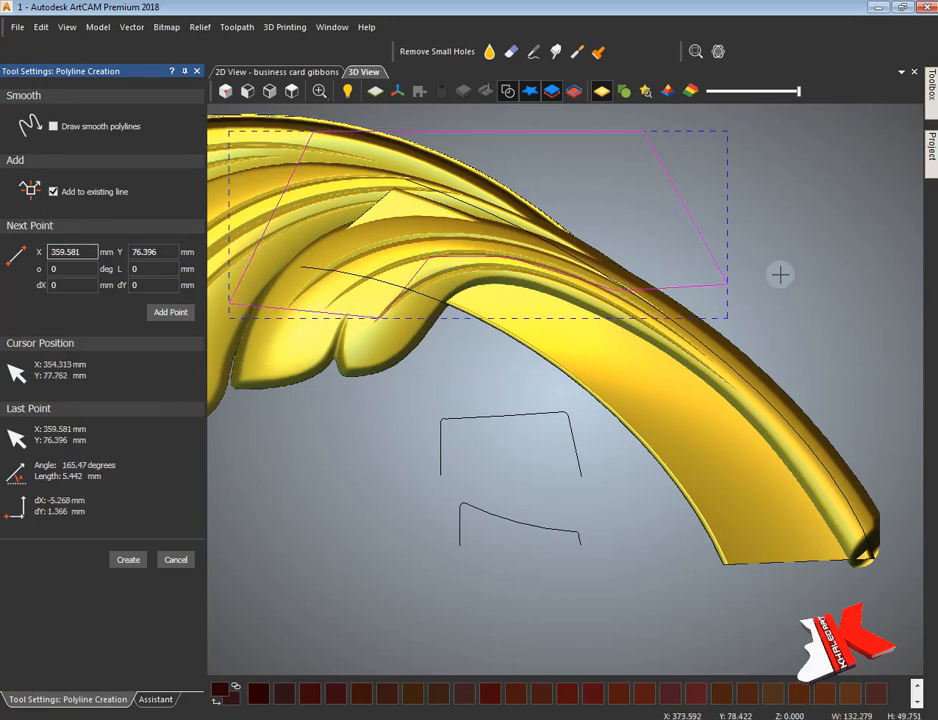
{"action": "key", "text": "Escape"}
- Remove the stray sweep patch with Scale Relief, using the selected vector as mask
{"action": "scroll", "coordinate": [88, 549], "scroll_direction": "down", "scroll_amount": 3}
{"action": "left_click", "coordinate": [58, 117]}
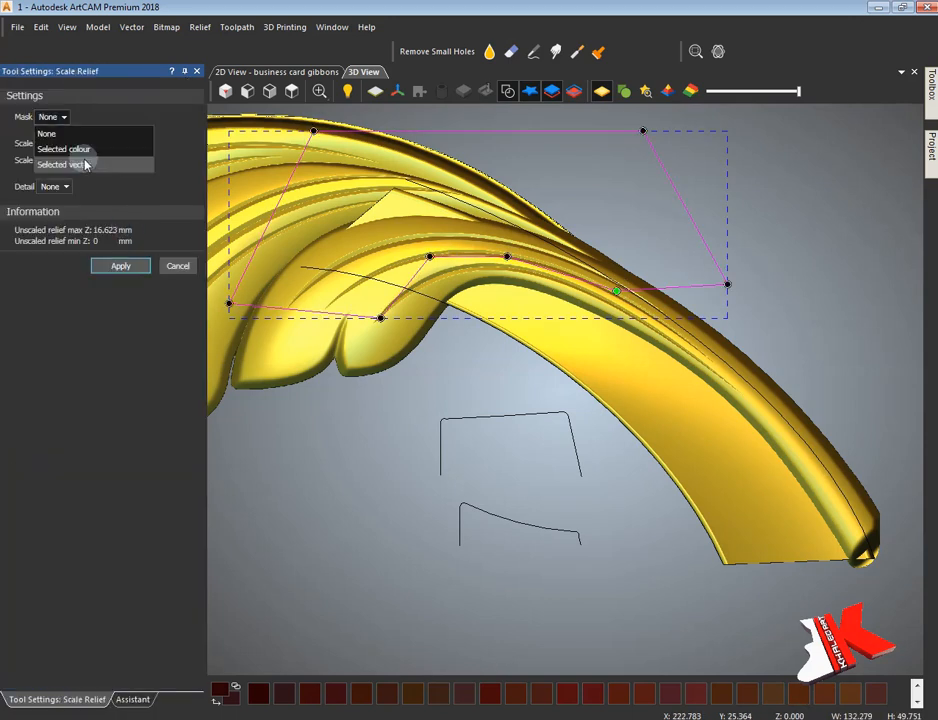
{"action": "left_click", "coordinate": [88, 164]}
{"action": "left_click", "coordinate": [98, 272]}
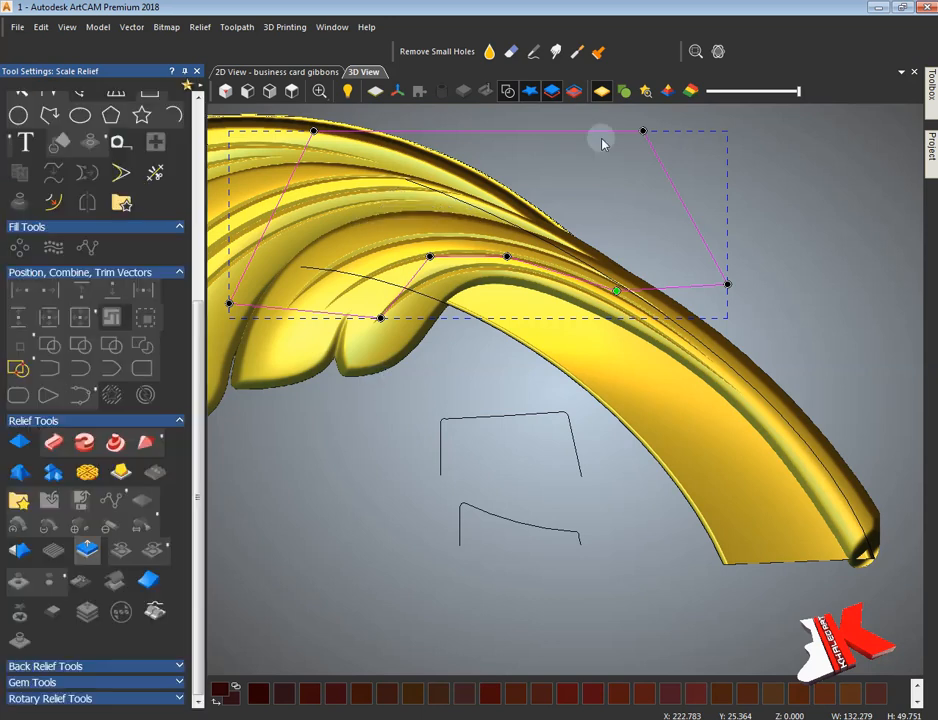
{"action": "left_click", "coordinate": [689, 214]}
- Examine the cleaned leaf and stem in 3D with the carving photo's colours and the vectors hidden
{"action": "left_click", "coordinate": [630, 96]}
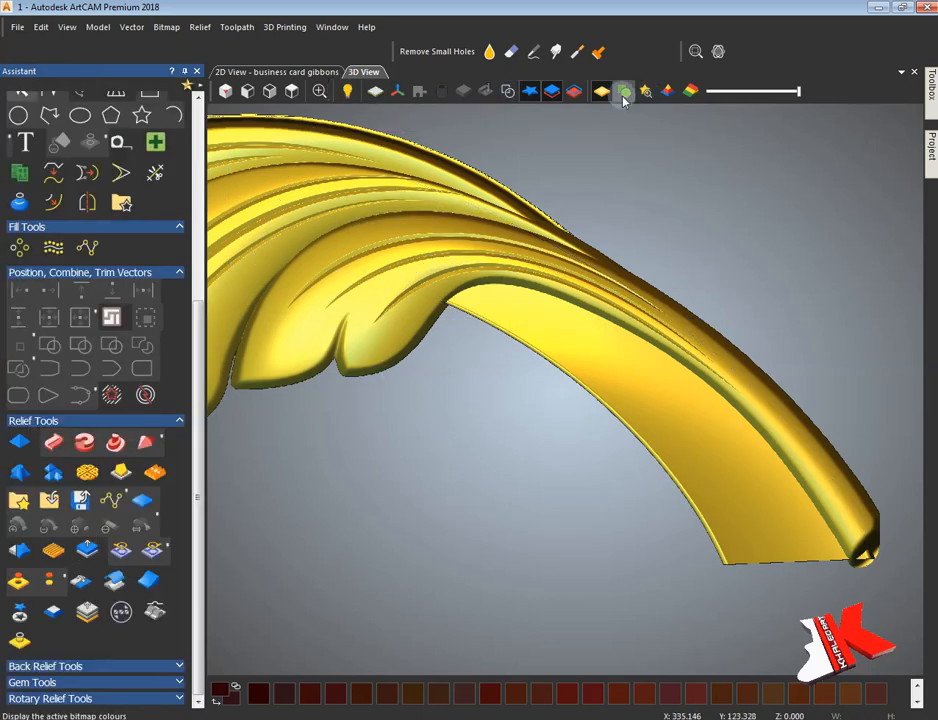
{"action": "left_click", "coordinate": [623, 98]}
{"action": "scroll", "coordinate": [561, 255], "scroll_direction": "down", "scroll_amount": 2}
{"action": "left_click_drag", "start_coordinate": [561, 255], "coordinate": [457, 534]}
{"action": "scroll", "coordinate": [561, 330], "scroll_direction": "down", "scroll_amount": 3}
{"action": "scroll", "coordinate": [562, 331], "scroll_direction": "up", "scroll_amount": 3}
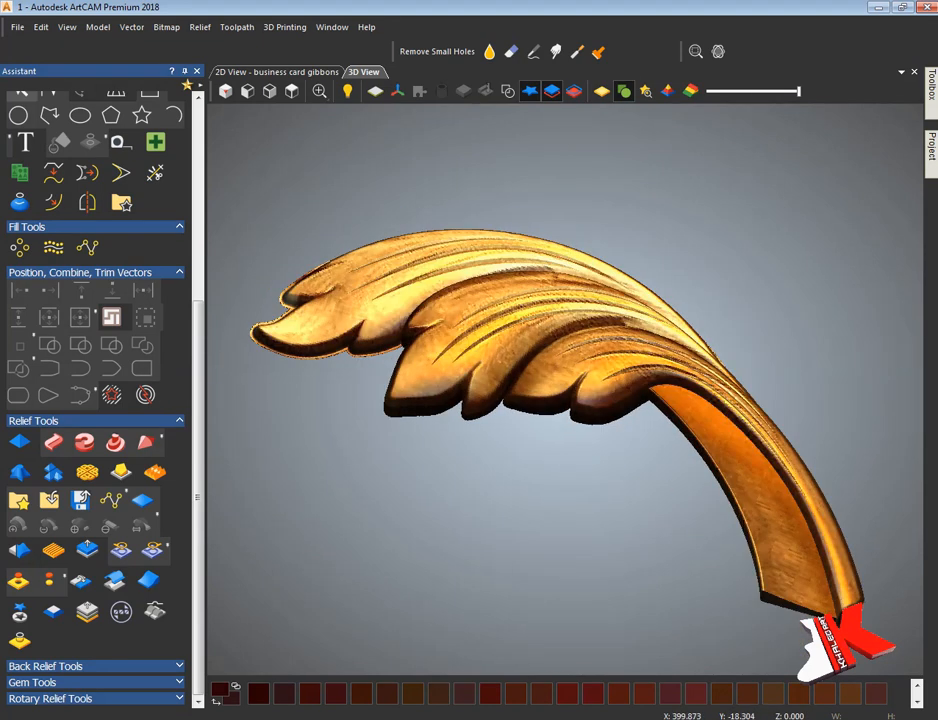